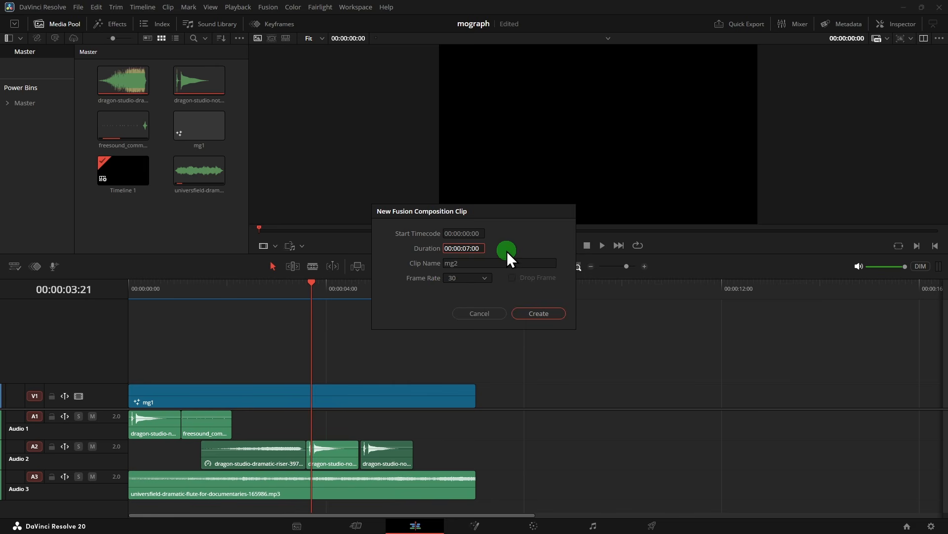
Create the 7-second, 30 fps Fusion composition clip mg2 and place it after mg1 on video track 1
click(539, 314)
drag(124, 172, 538, 392)
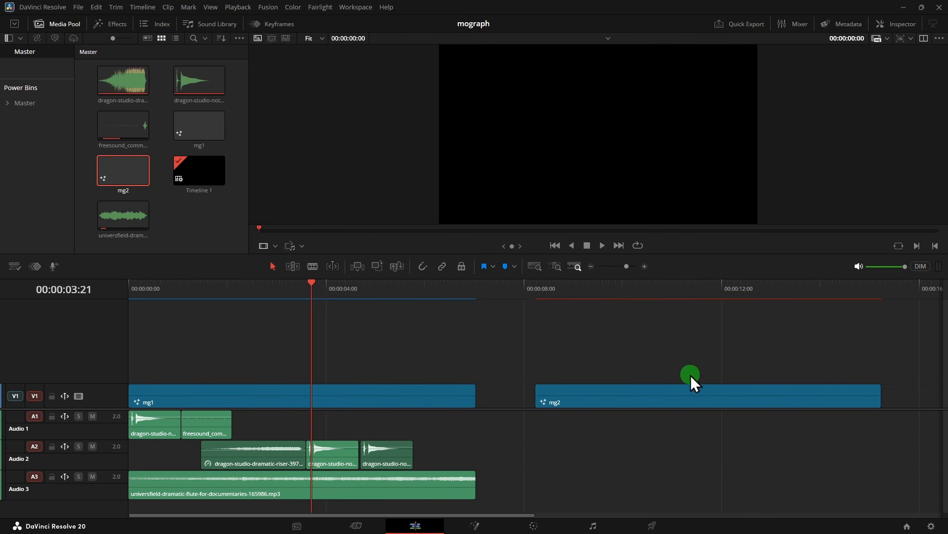
Open the mg2 clip in the Fusion page and connect a new Background node straight to MediaOut1
right_click(681, 400)
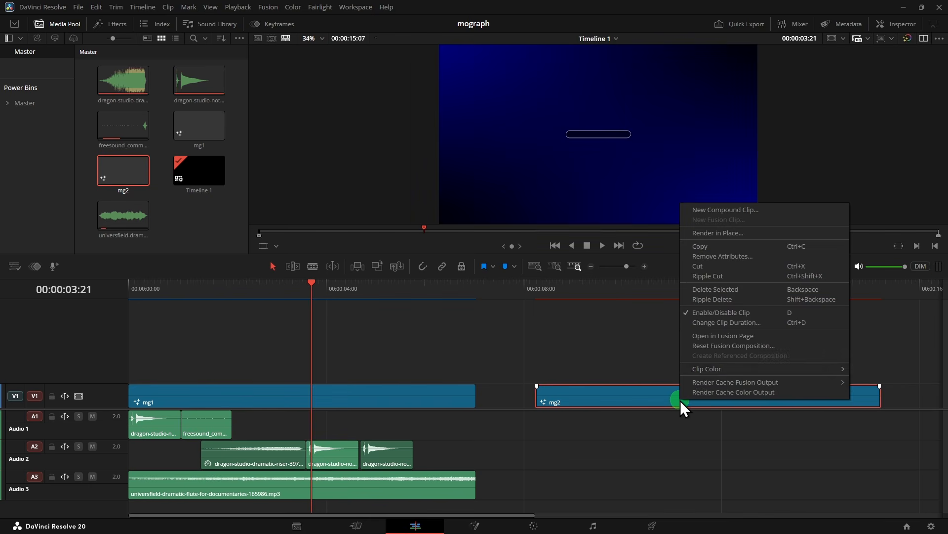
click(747, 336)
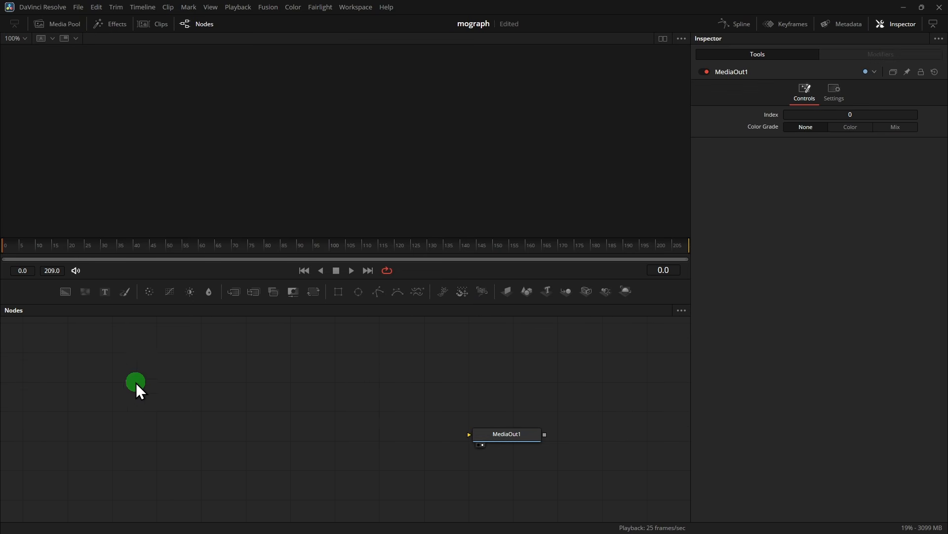
click(66, 293)
drag(376, 390, 486, 441)
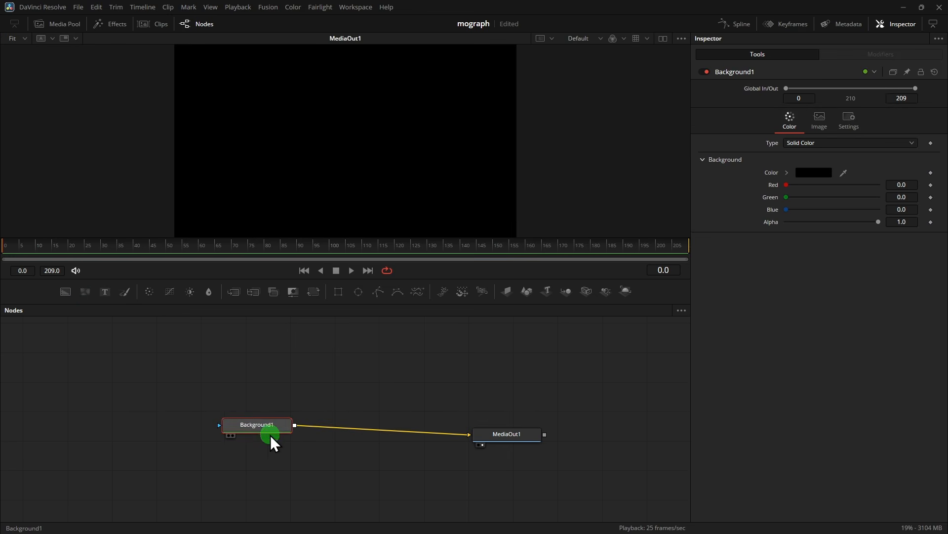
drag(271, 428, 248, 437)
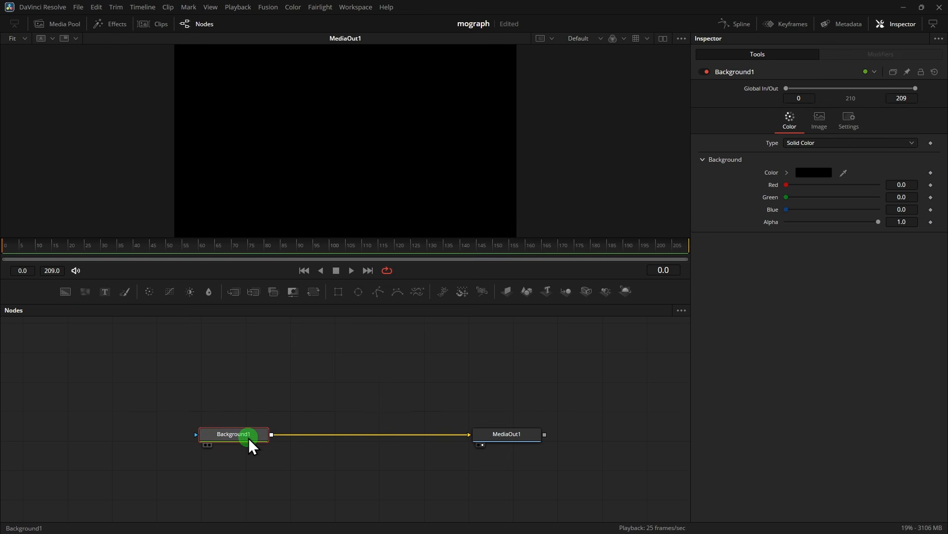
Make Background1 a Four Corner gradient with dark blue (#00007f) in its top-left and bottom-right corners
click(862, 143)
click(802, 188)
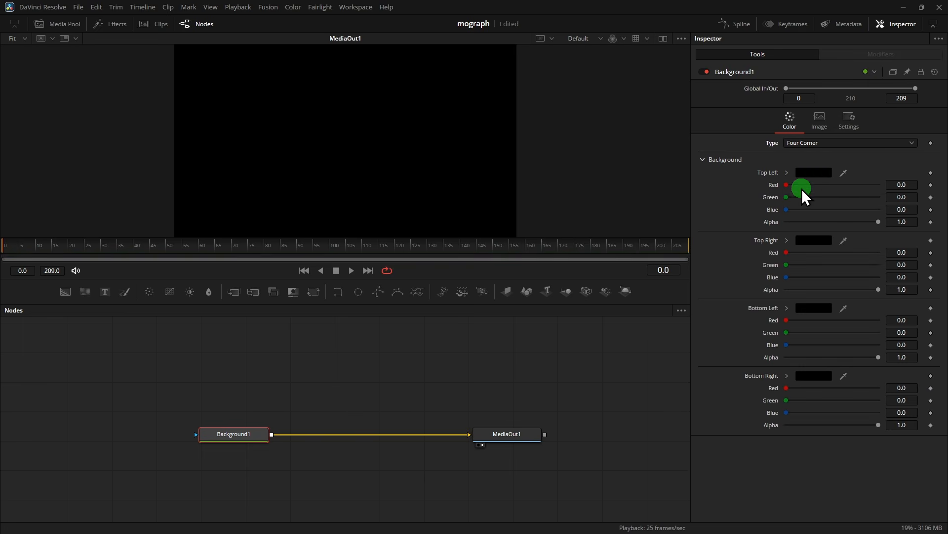
click(814, 172)
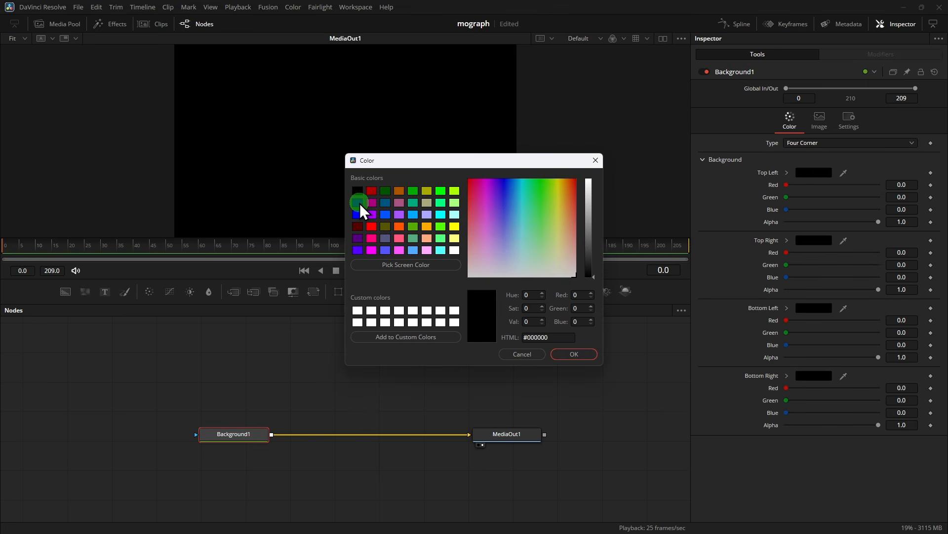
click(358, 203)
click(574, 354)
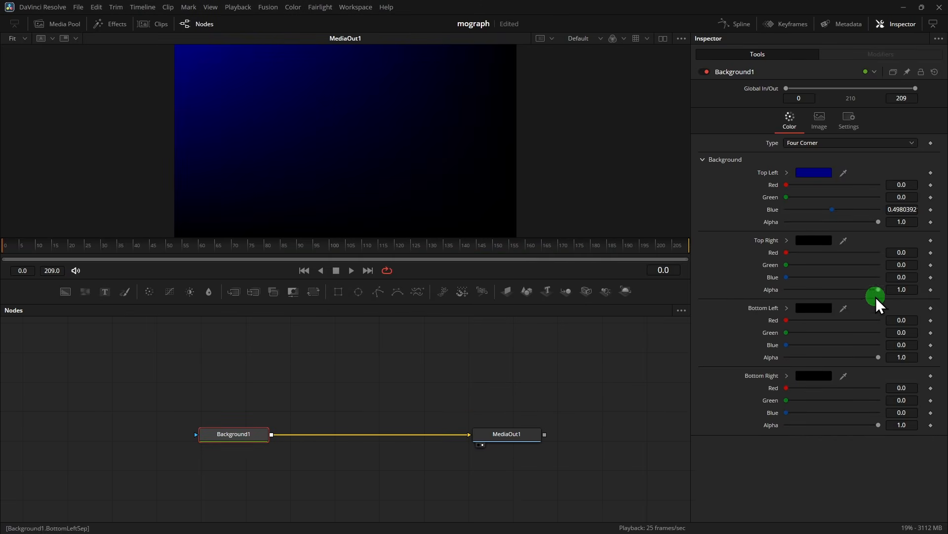
click(818, 378)
click(358, 203)
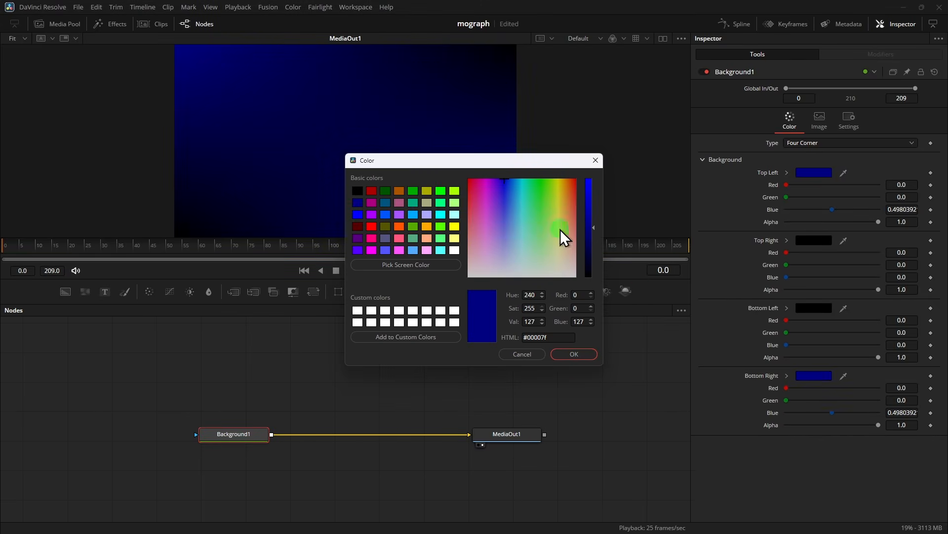
click(595, 355)
click(372, 115)
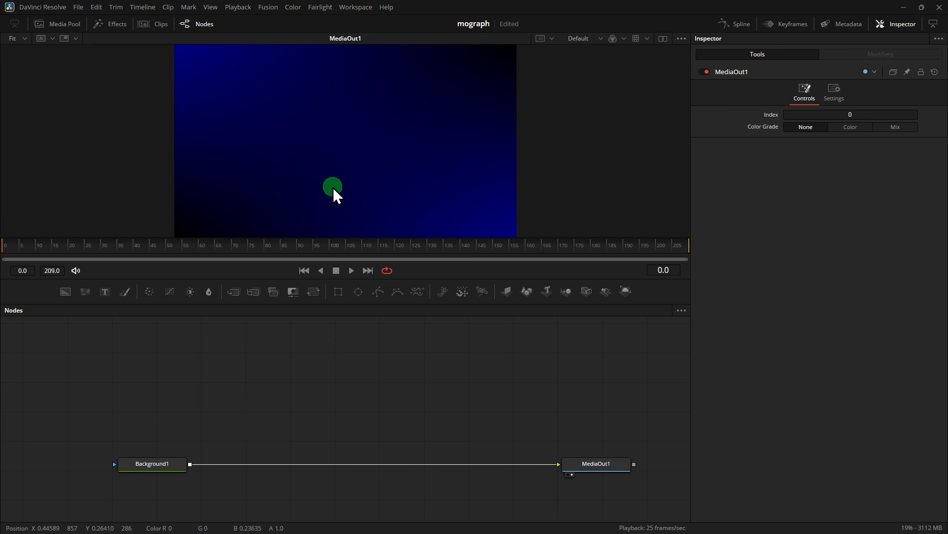
Add a second Background node, merge it over Background1, and place it above the merge node
click(65, 292)
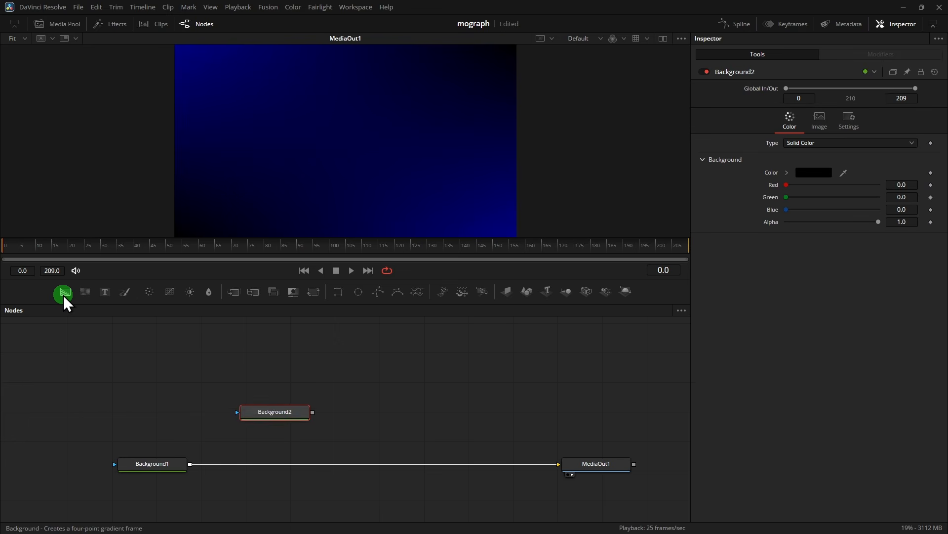
drag(277, 418, 279, 395)
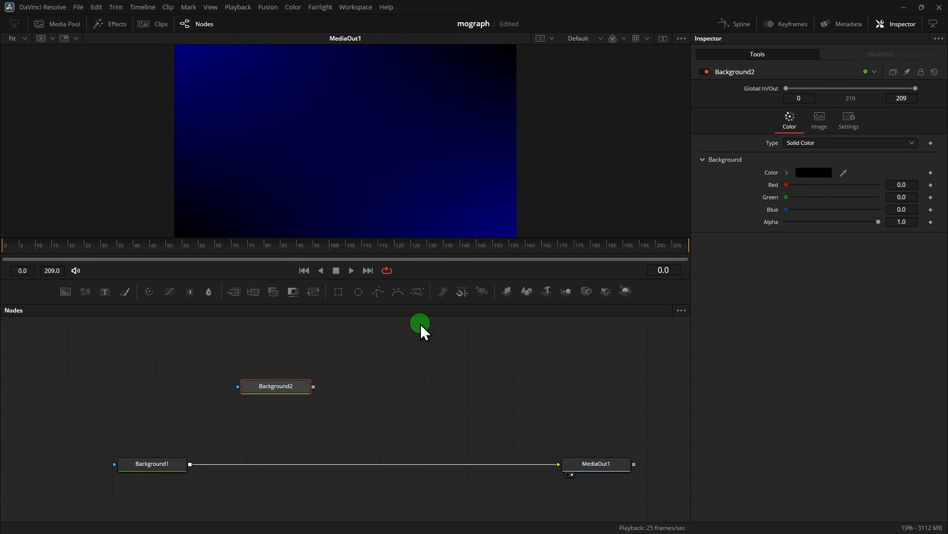
drag(291, 387, 280, 464)
click(281, 401)
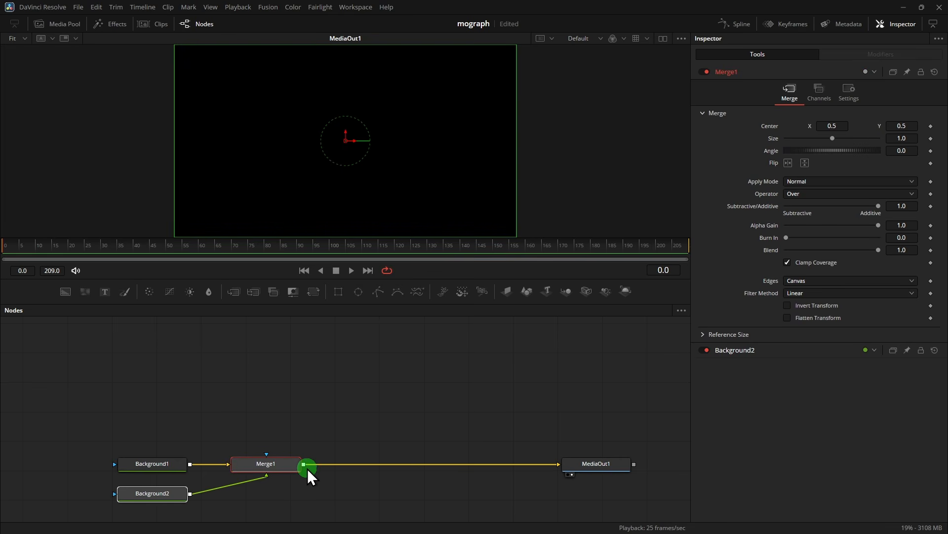
click(278, 505)
drag(155, 494, 268, 383)
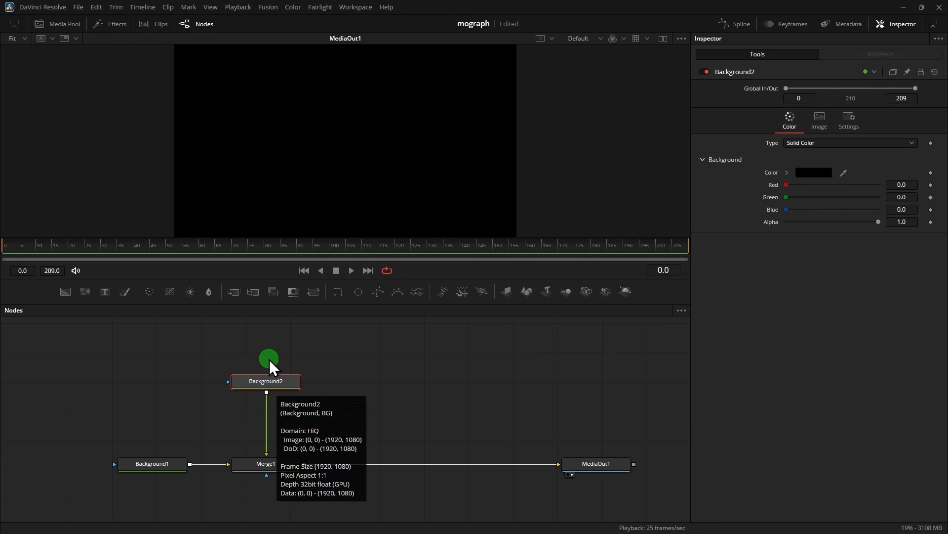
Mask Background2 with a rectangle of width 0.2609 and corner radius 0.258, and lower its alpha to 0.69
click(339, 292)
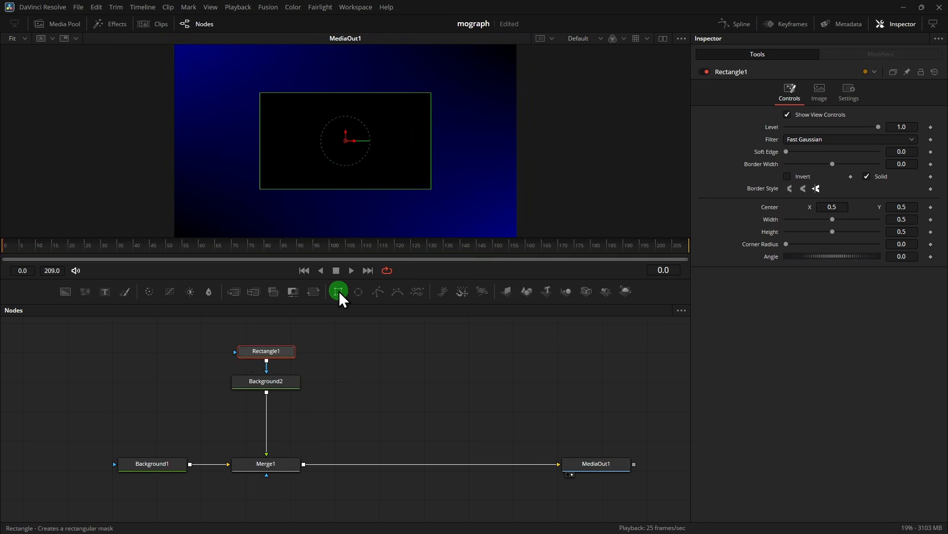
click(254, 353)
click(281, 153)
click(810, 240)
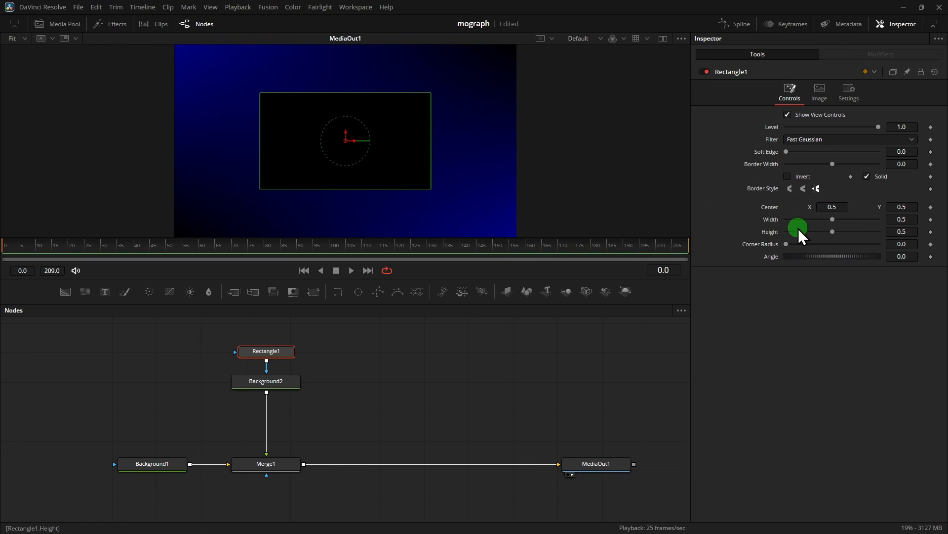
drag(905, 219, 192, 335)
drag(900, 244, 860, 260)
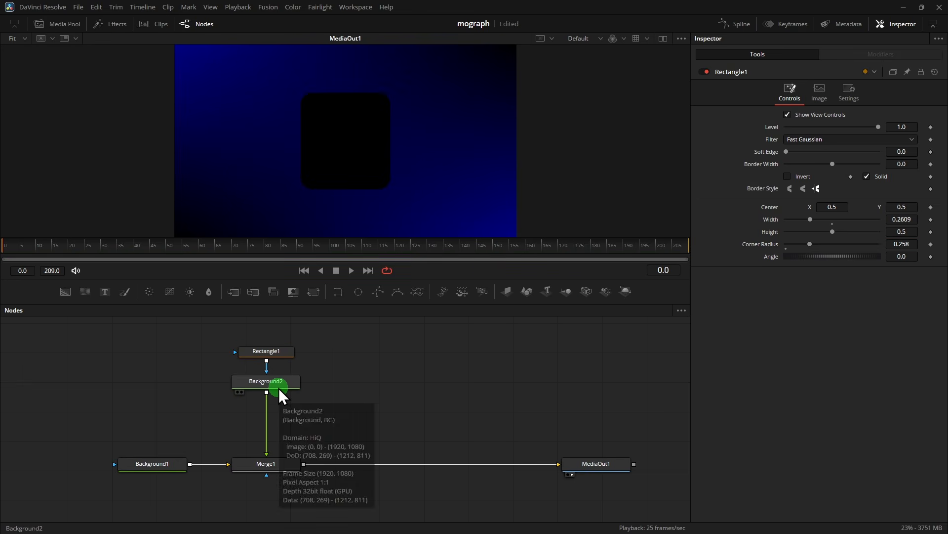
click(279, 387)
drag(878, 226, 851, 227)
Duplicate the Rectangle1 and Background2 nodes together into an empty area of the node graph
click(245, 332)
drag(245, 333, 313, 406)
key(ctrl+c)
click(358, 387)
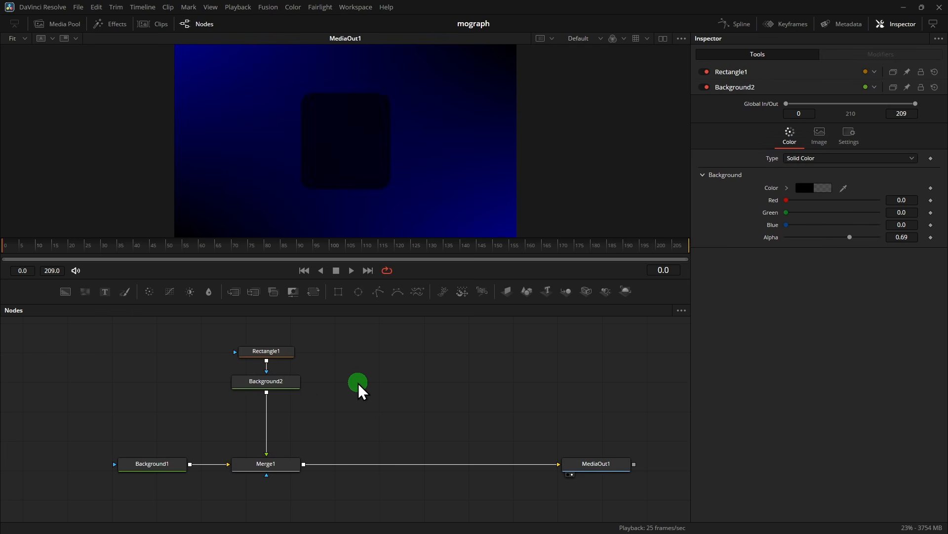
key(ctrl+v)
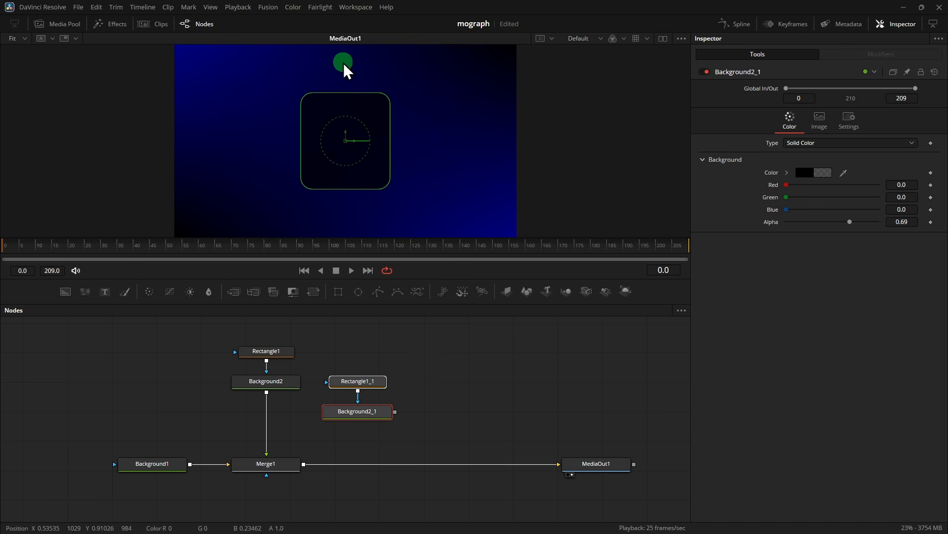
Turn off Show Controls for the viewer
click(405, 384)
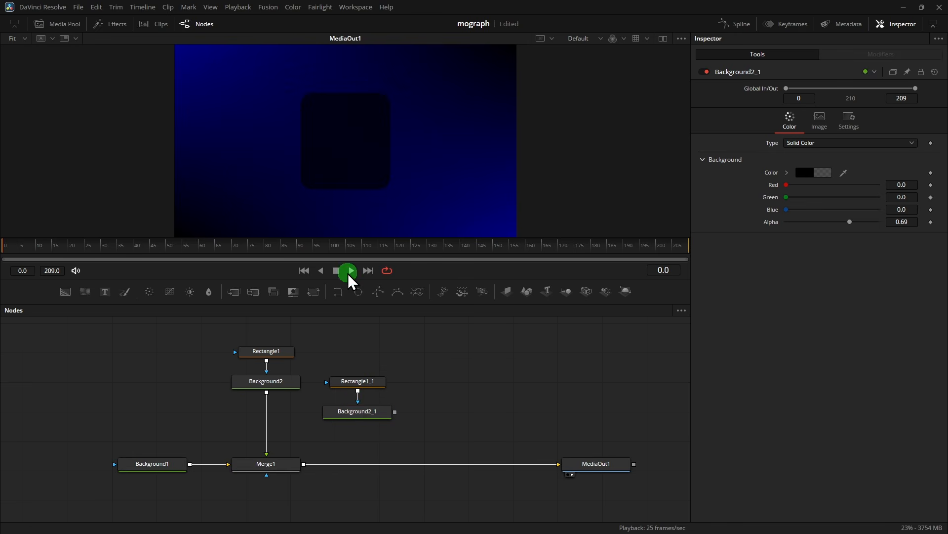
click(278, 384)
click(428, 363)
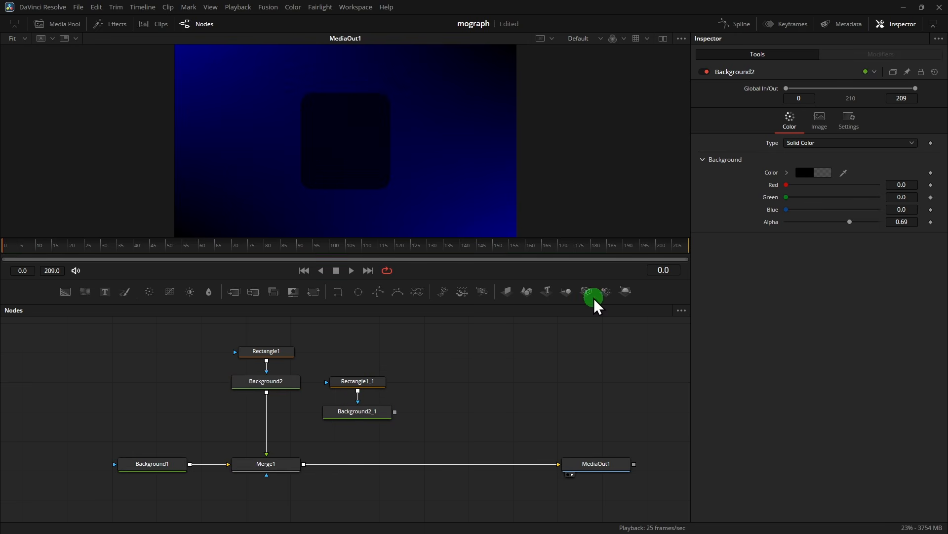
click(681, 38)
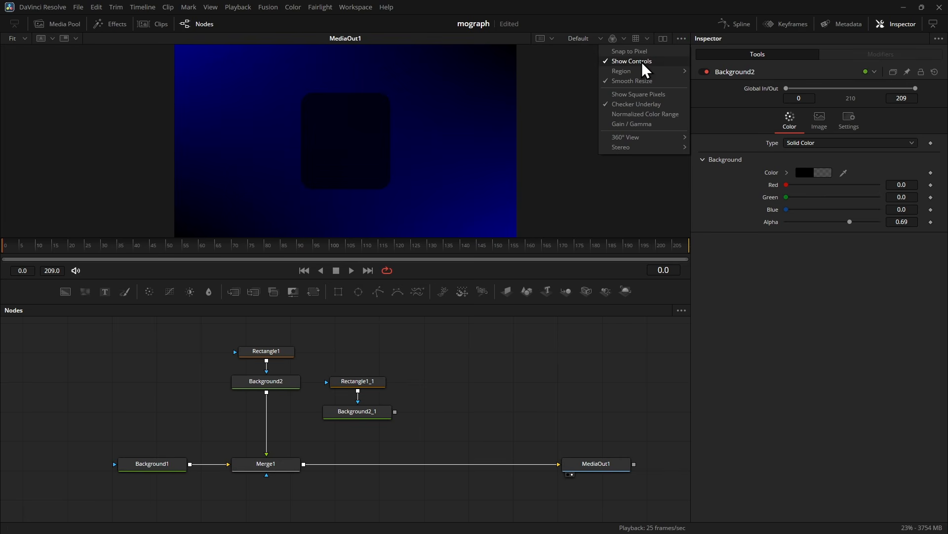
click(632, 61)
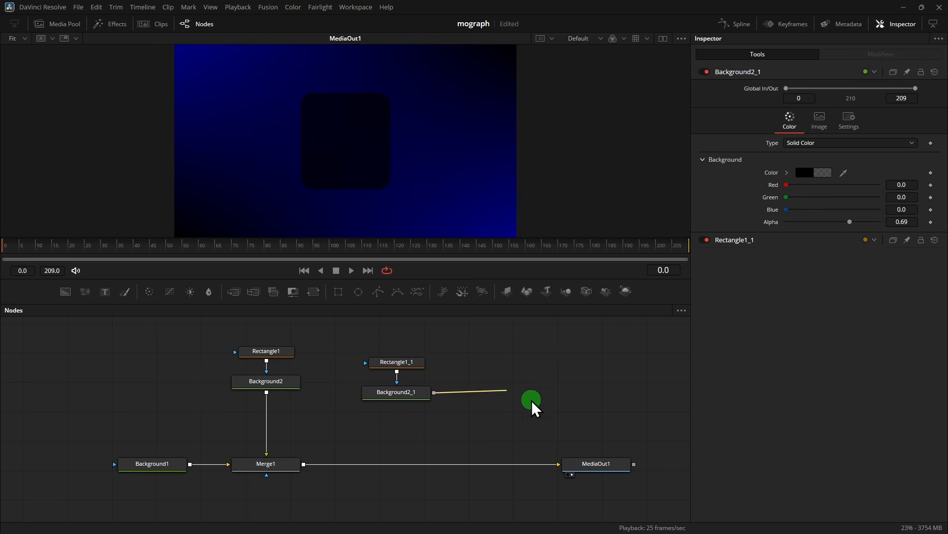
Merge the copied background over Background2 and line up its nodes beside the new merge node
drag(529, 402, 267, 393)
drag(493, 392, 284, 417)
drag(410, 364, 505, 401)
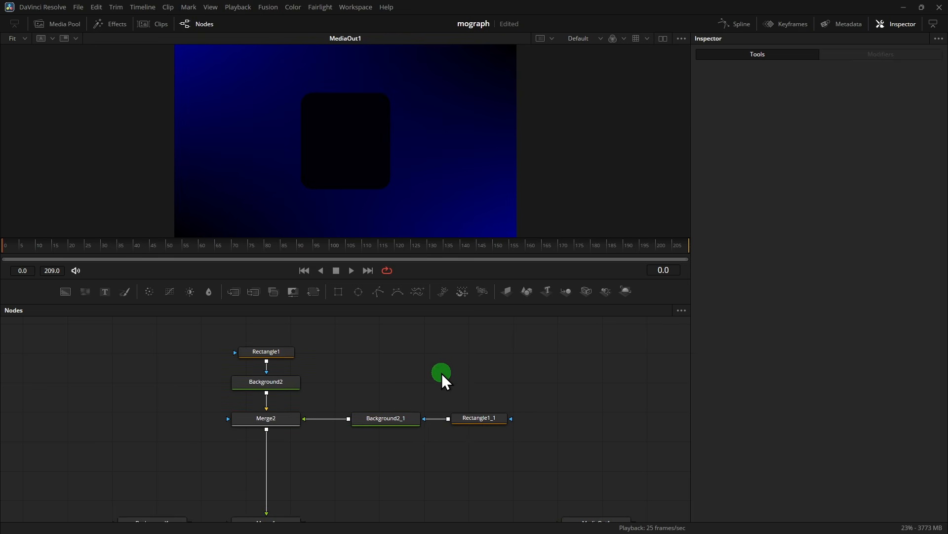
Replace Rectangle1_1 with an instance of Rectangle1 connected as the mask of Background2_1
drag(438, 371, 520, 456)
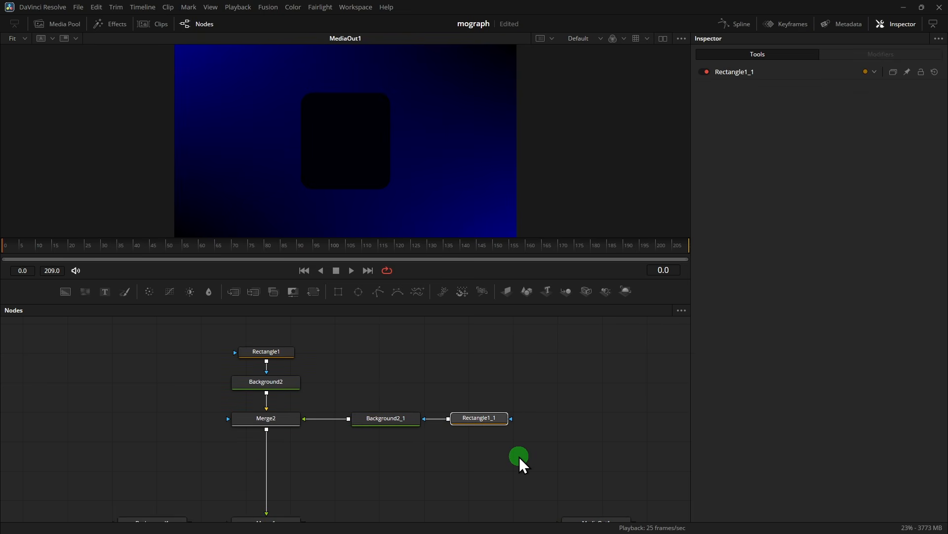
key(Delete)
drag(320, 363, 253, 335)
click(408, 372)
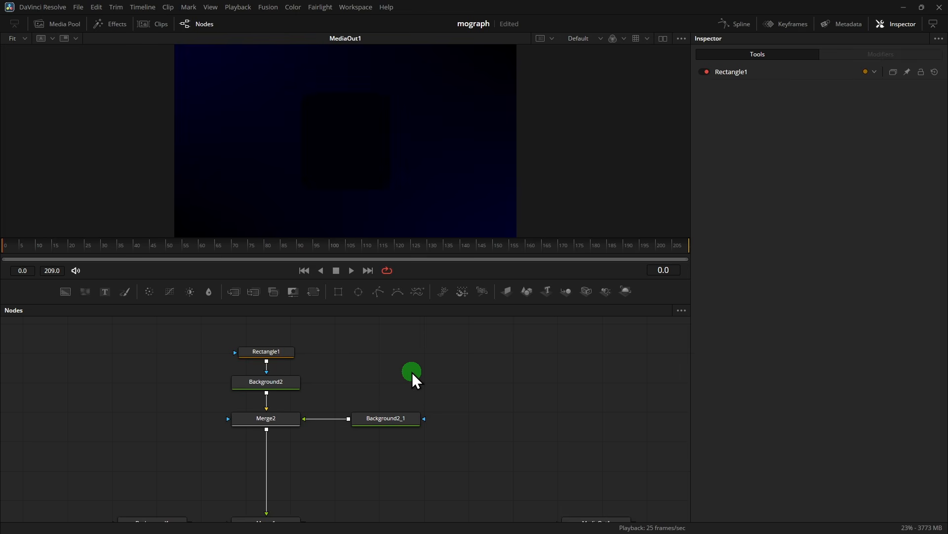
key(ctrl+shift+v)
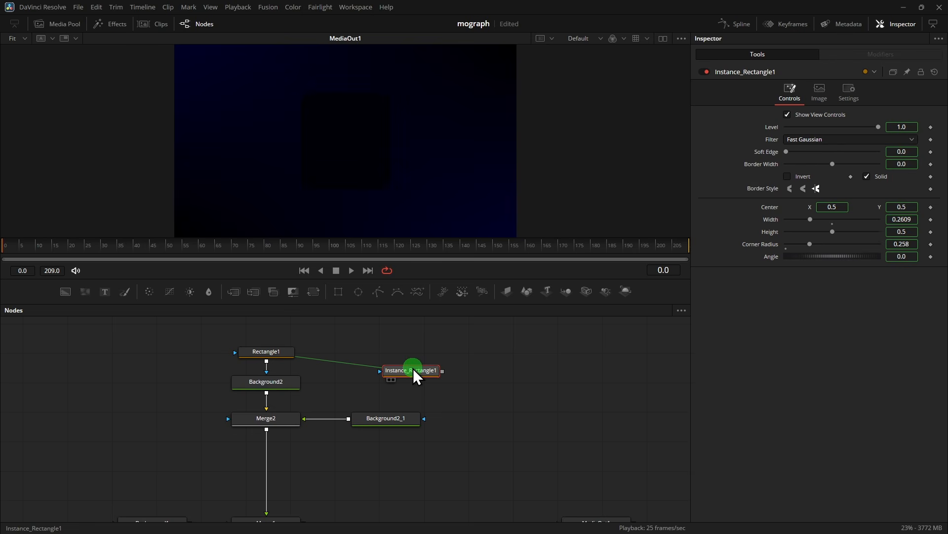
drag(413, 369, 384, 417)
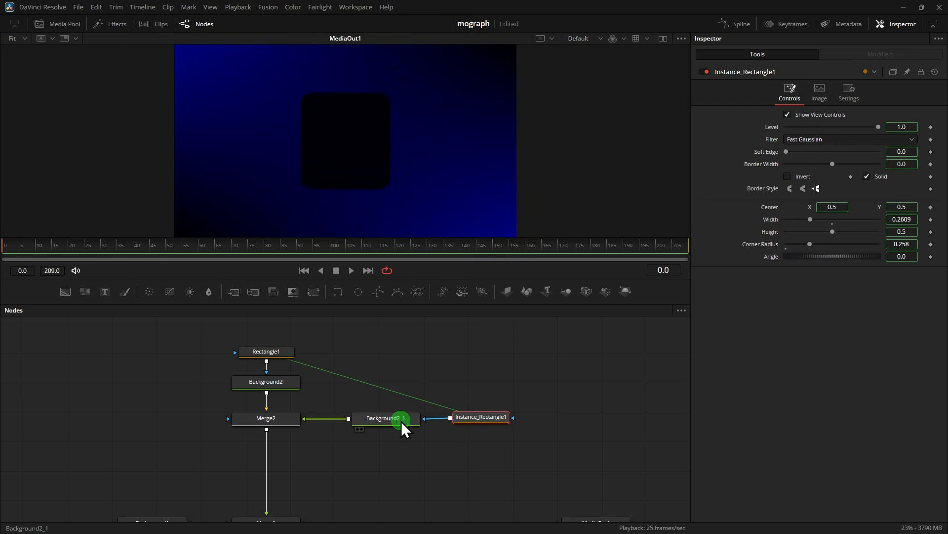
Set Background2_1 to full alpha (1.0) and a light grey color, #d1d1d1
click(401, 421)
drag(849, 223, 889, 228)
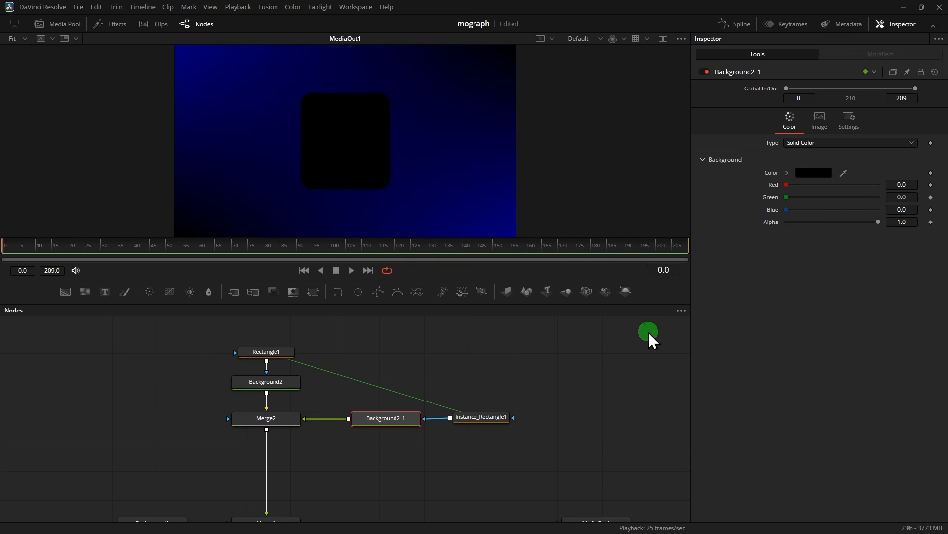
click(828, 171)
drag(592, 214, 591, 197)
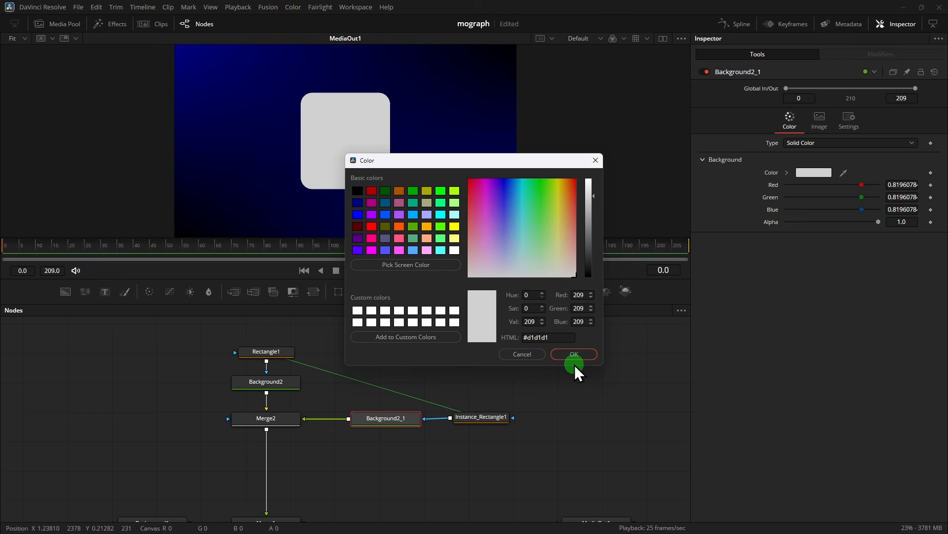
click(574, 354)
Deinstance the Solid option of Instance_Rectangle1 and turn it off
click(478, 420)
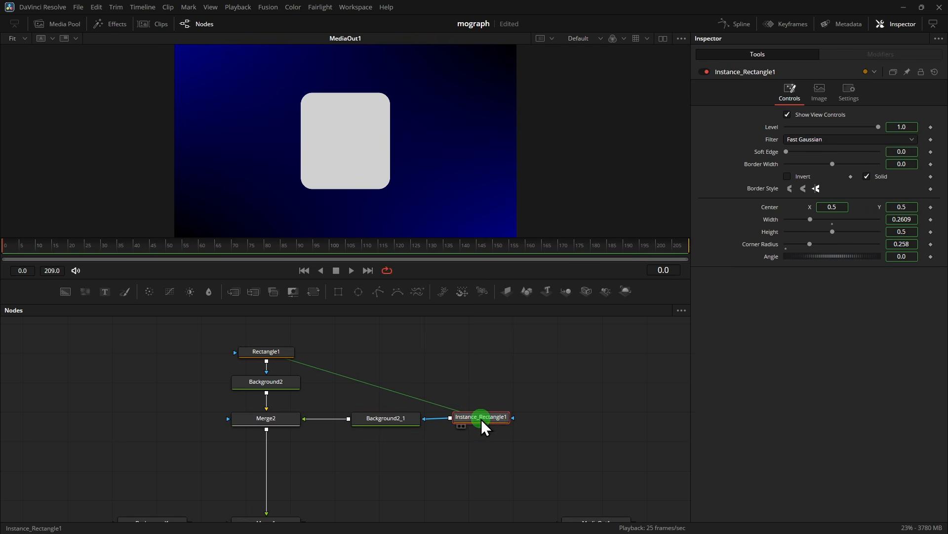
right_click(881, 178)
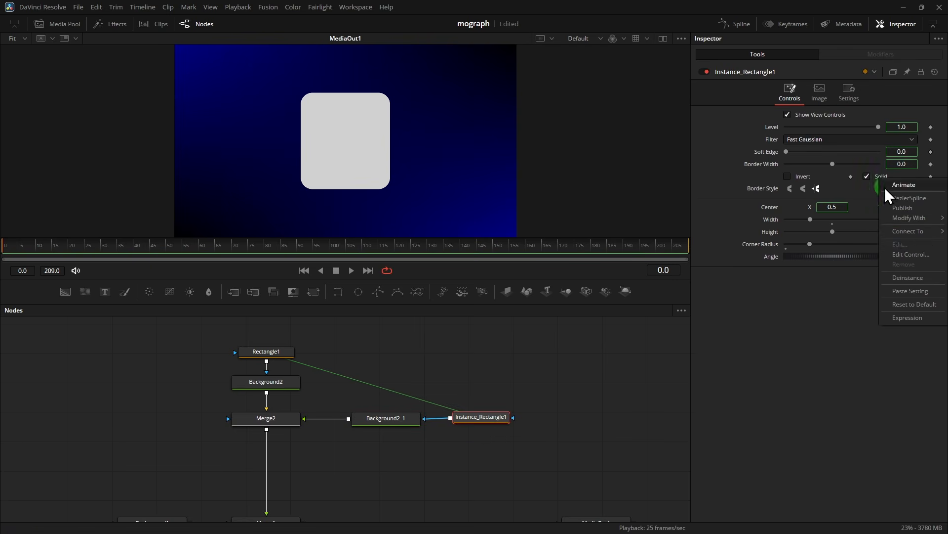
click(909, 278)
click(868, 178)
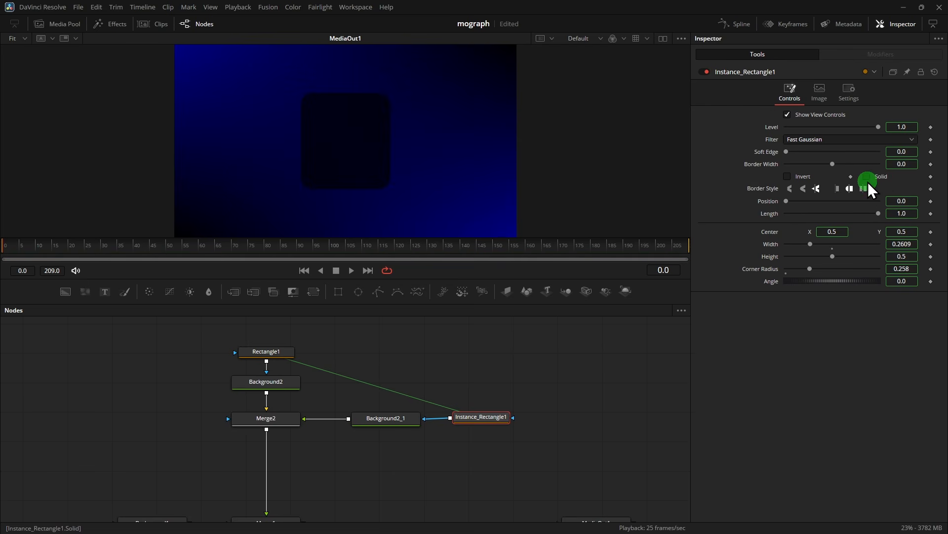
Deinstance the border width of Instance_Rectangle1 and set it to 0.00086 for a thin outline
right_click(761, 164)
click(791, 263)
click(901, 163)
drag(901, 163, 932, 164)
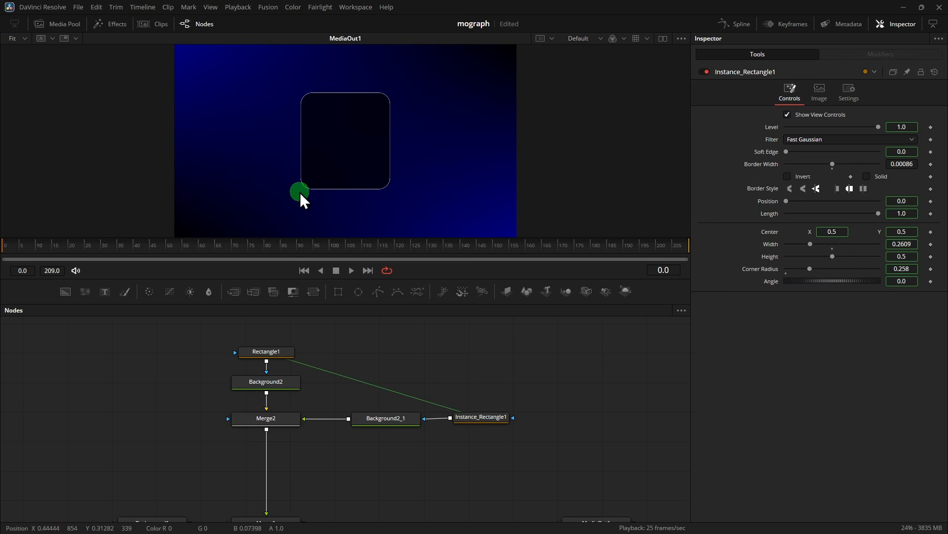
Move the MediaOut1 node farther away from Merge1 to free up space in the node graph
drag(455, 380, 345, 342)
drag(408, 443, 559, 522)
drag(469, 468, 509, 469)
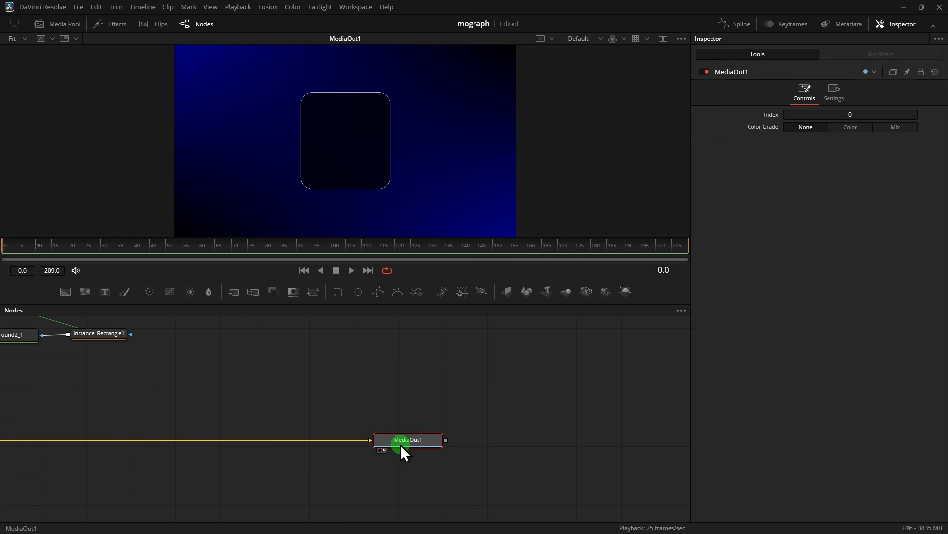
Add a Text+ node merged into the line between Merge1 and MediaOut1, placing Text1 directly above Merge3
drag(402, 445, 542, 452)
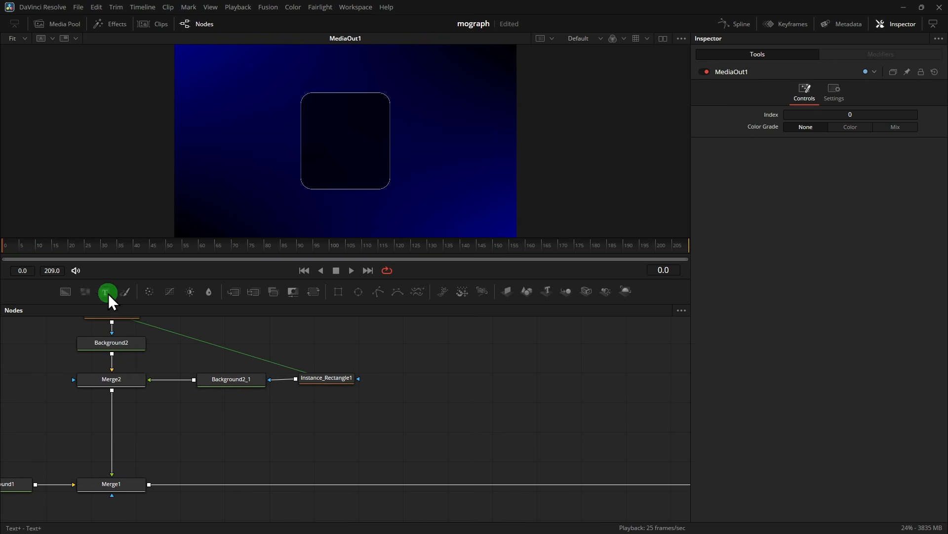
click(106, 292)
drag(386, 423, 368, 484)
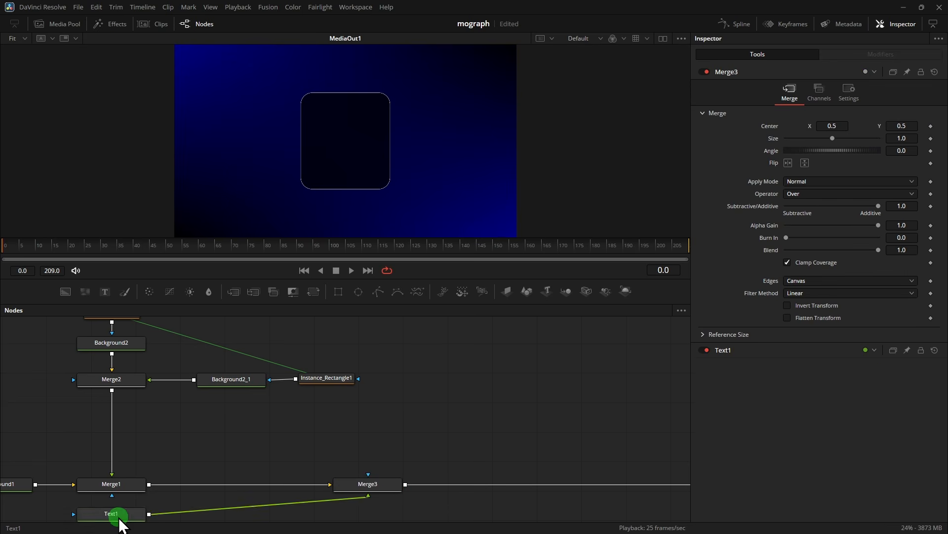
drag(115, 513, 402, 431)
drag(399, 365, 425, 514)
drag(367, 488, 455, 490)
drag(483, 421, 455, 421)
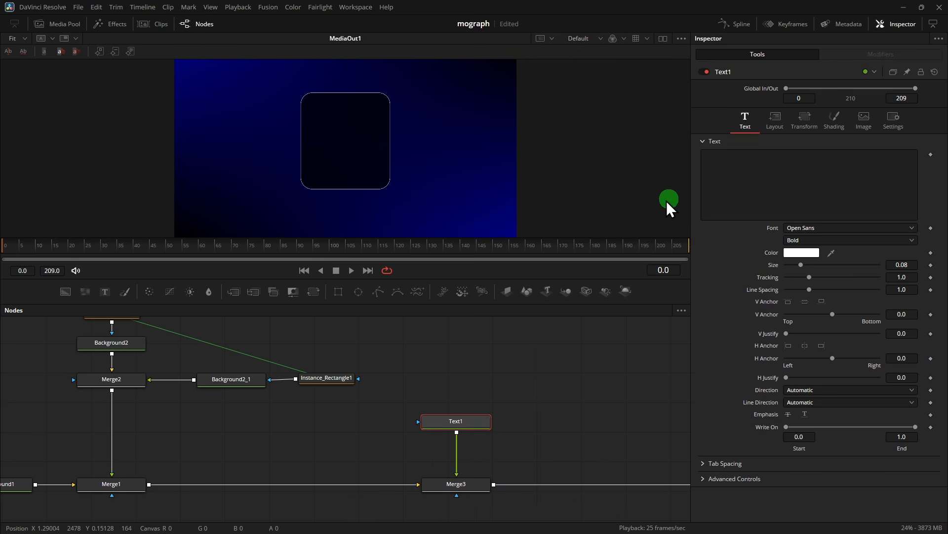
Set Text1 to "Windows 11 OS" in Open Sans Light at size 0.0367
click(769, 170)
text(Windows 11 OS)
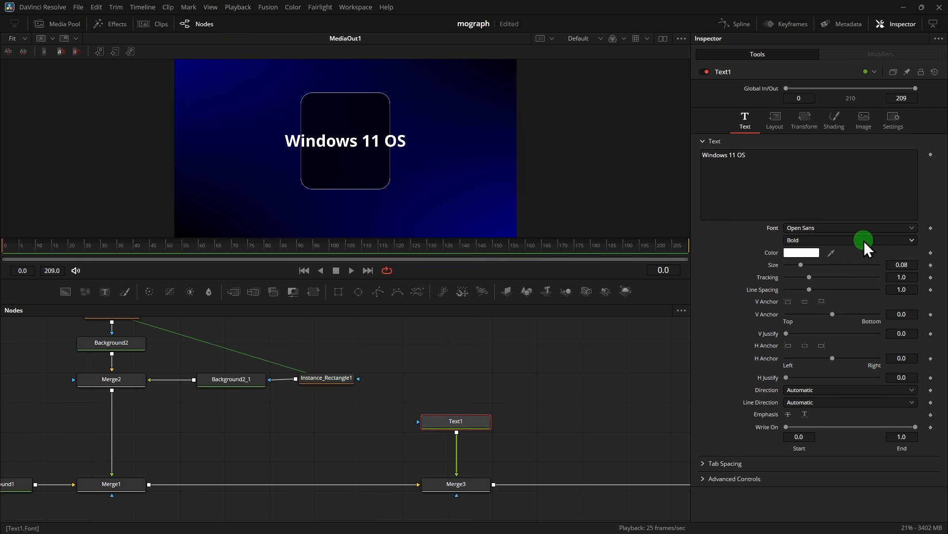
click(837, 239)
click(805, 255)
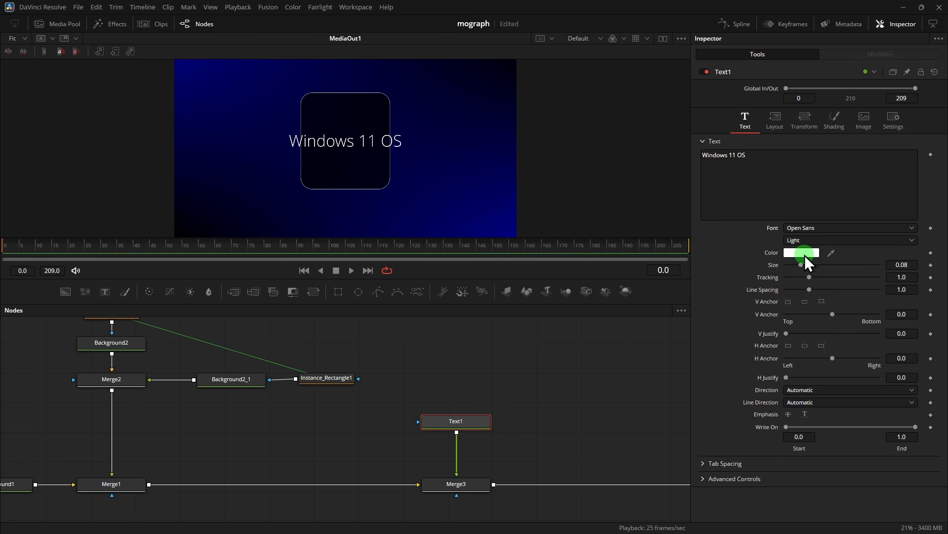
drag(910, 267, 898, 267)
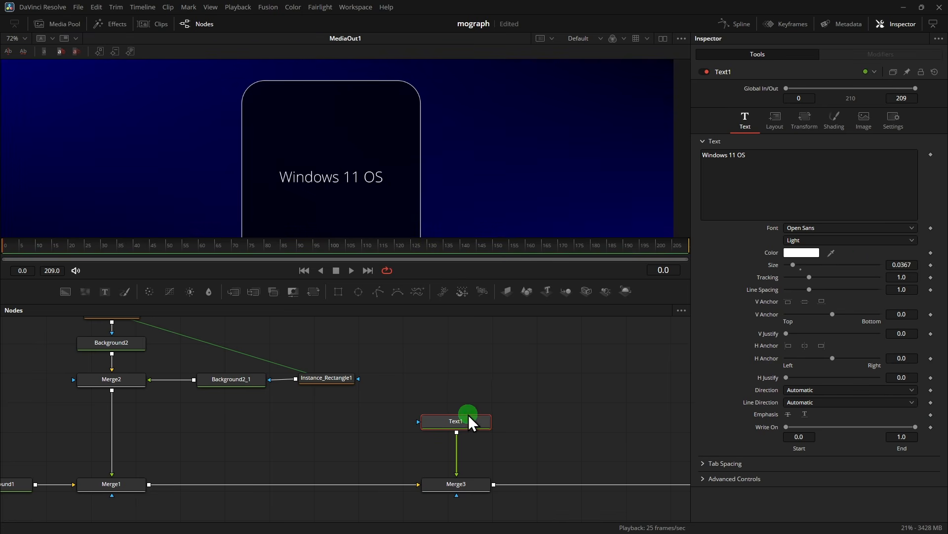
Insert a Transform node between Text1 and Merge3 and set its Center Y to 0.6923
drag(468, 415, 454, 395)
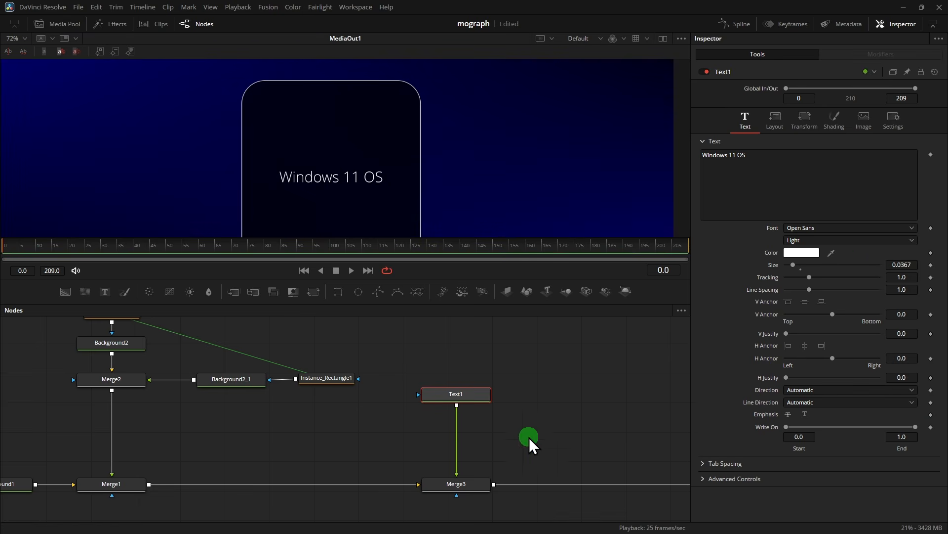
click(313, 291)
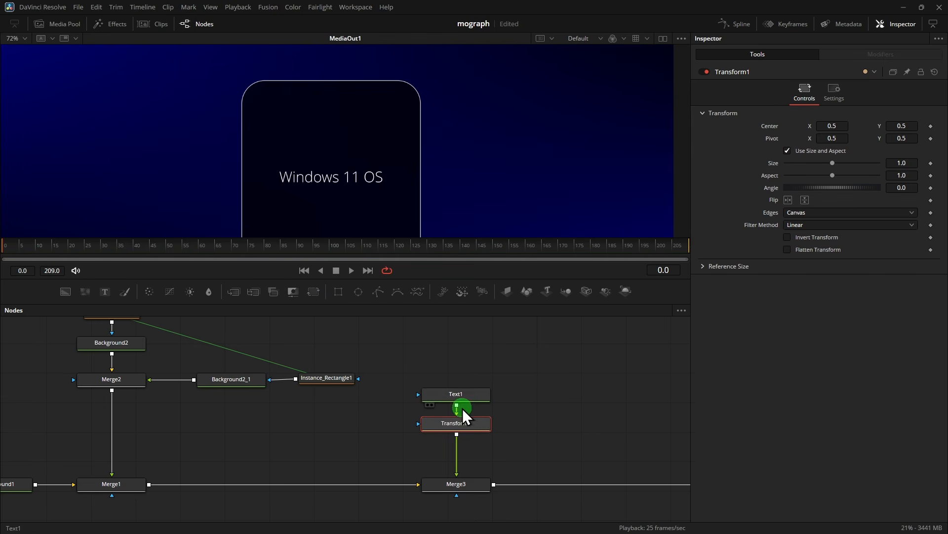
click(468, 396)
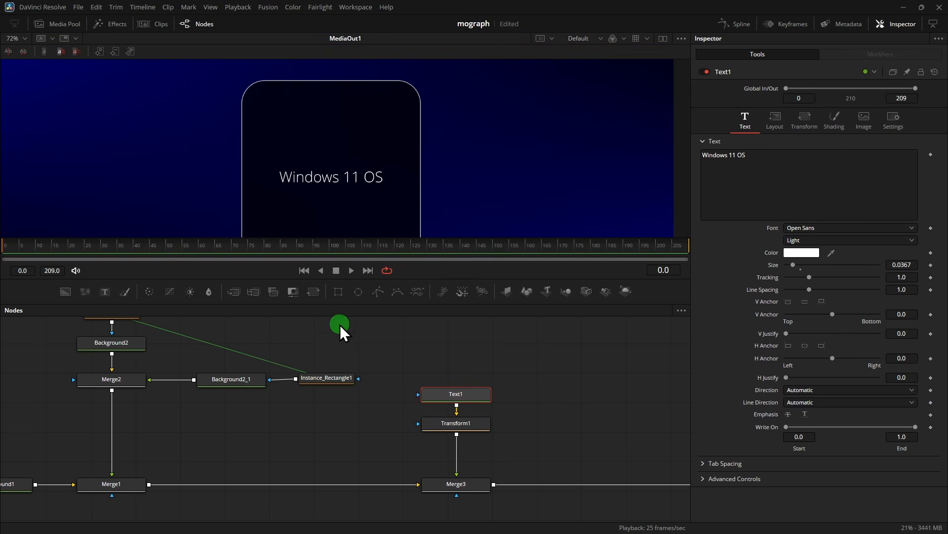
drag(314, 295, 453, 428)
click(531, 417)
click(466, 428)
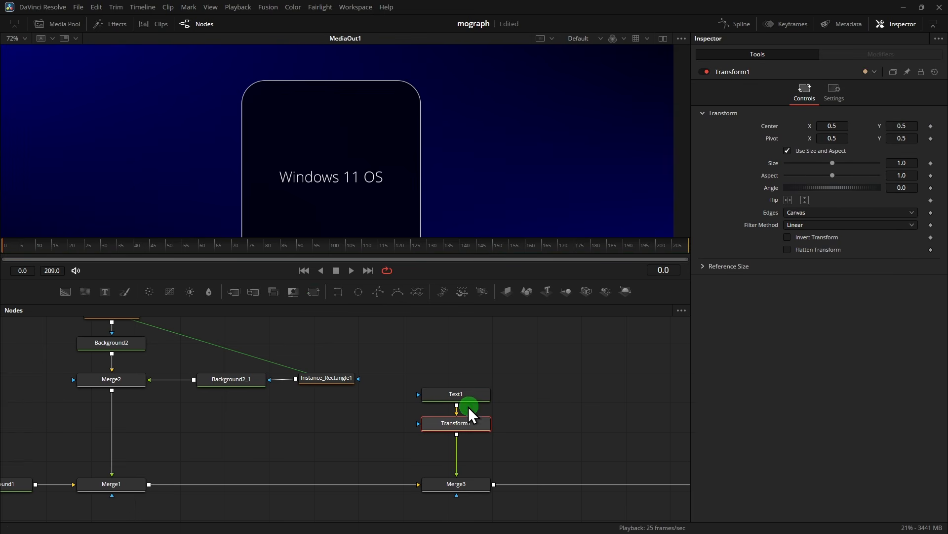
drag(892, 125, 491, 286)
click(518, 409)
Duplicate the Text1 and Transform1 nodes together and merge the copy into the line after Merge3
drag(563, 398, 467, 375)
drag(328, 337, 414, 414)
click(446, 393)
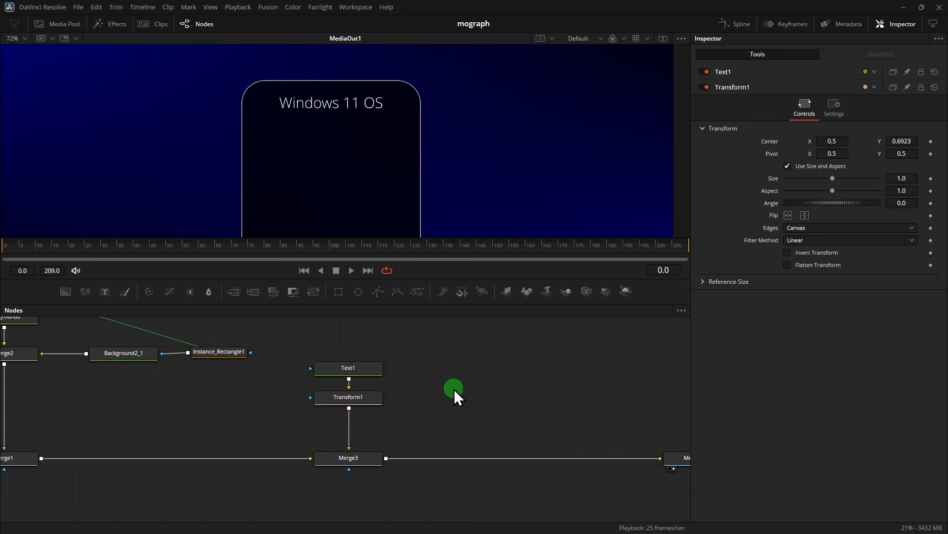
key(ctrl+v)
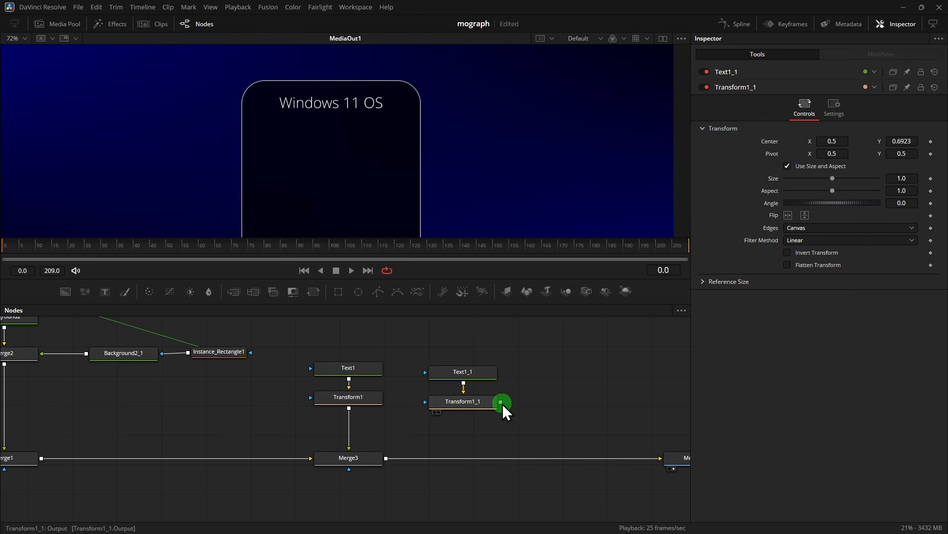
drag(501, 402, 395, 460)
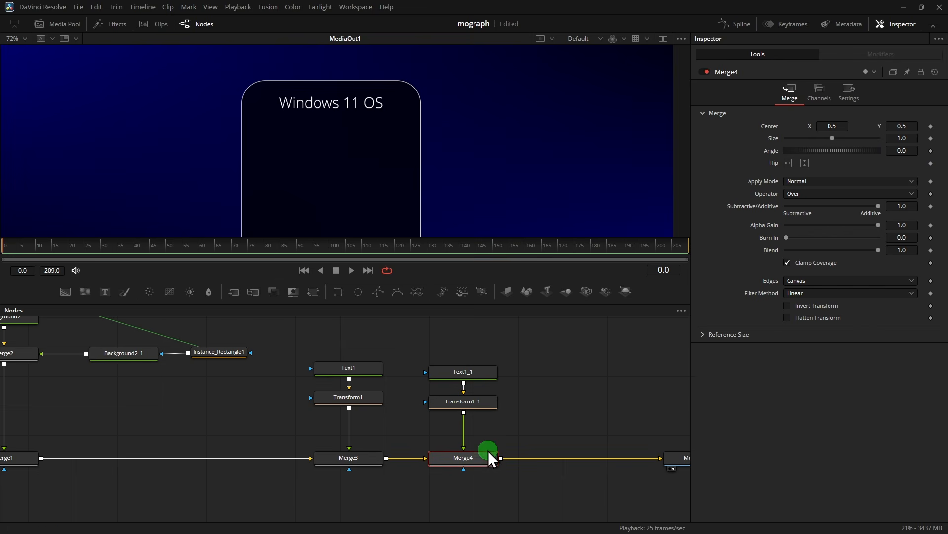
Change the text of Text1_1 to "Software Update" and set its font style to Semibold
click(467, 377)
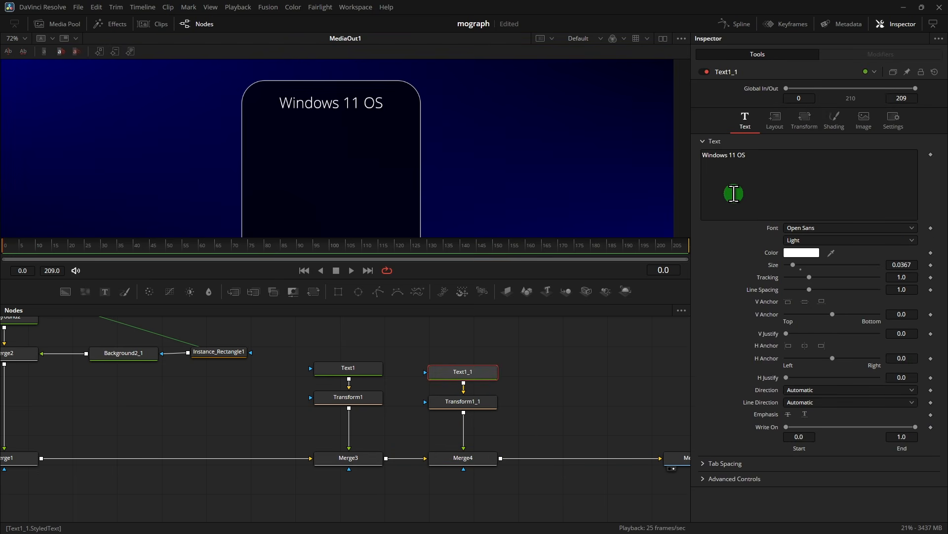
click(793, 166)
key(ctrl+a)
text(Software Update)
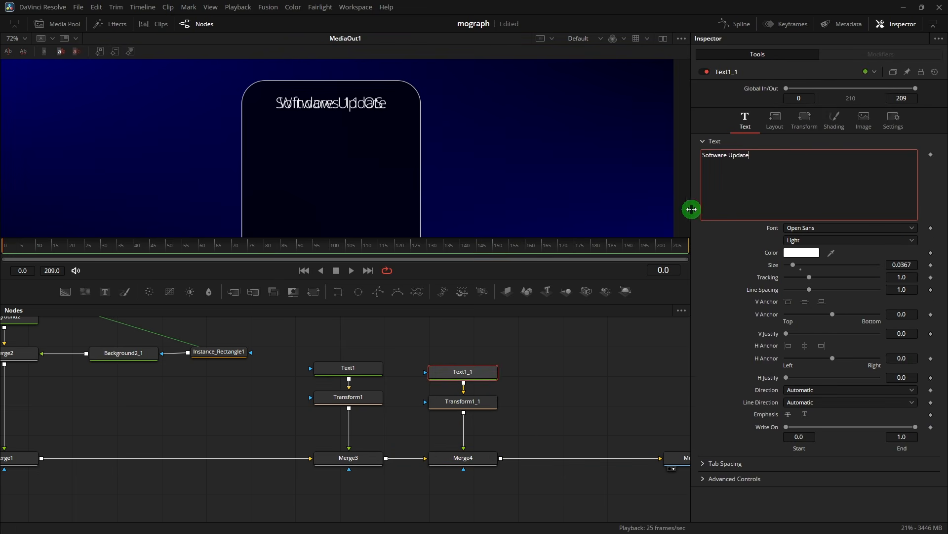
click(826, 240)
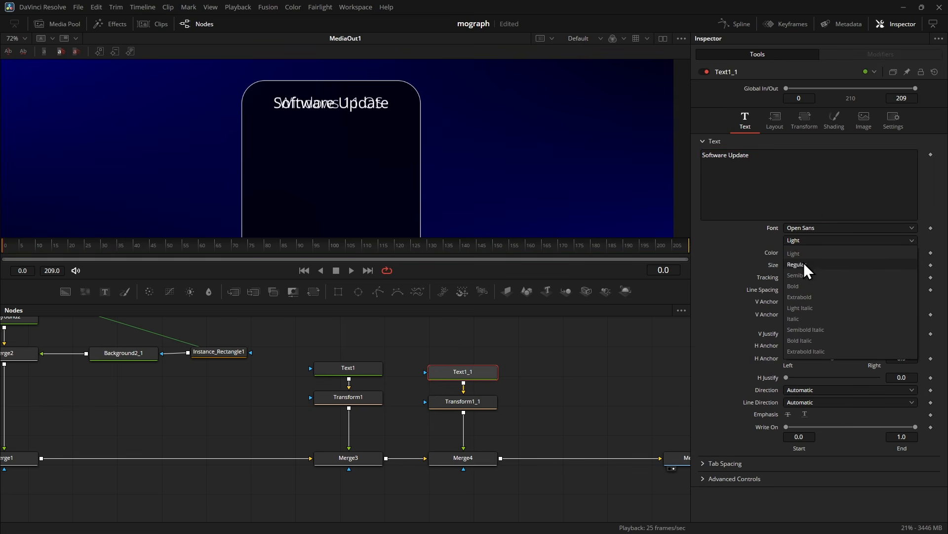
click(809, 274)
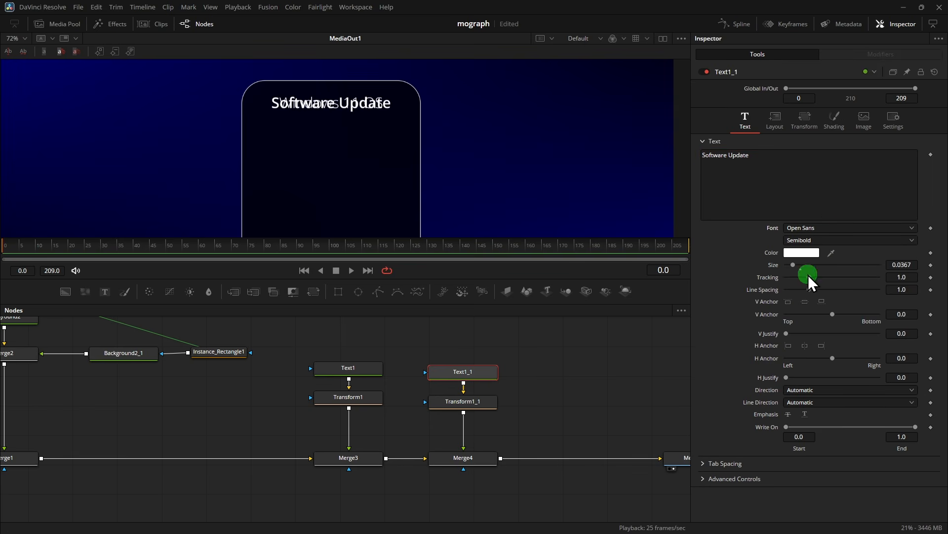
Lower the Center Y of Transform1_1 to place "Software Update" just below the "Windows 11 OS" line
click(495, 405)
click(911, 126)
text(0.672)
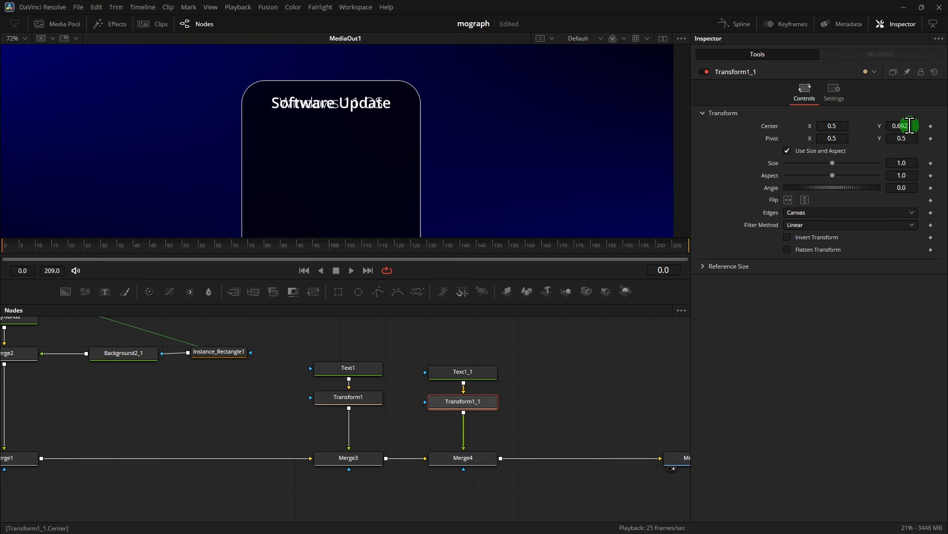
key(Return)
drag(801, 167, 662, 221)
Slightly enlarge the "Software Update" text and adjust the Center Y of Transform1_1 to 0.6372
click(482, 374)
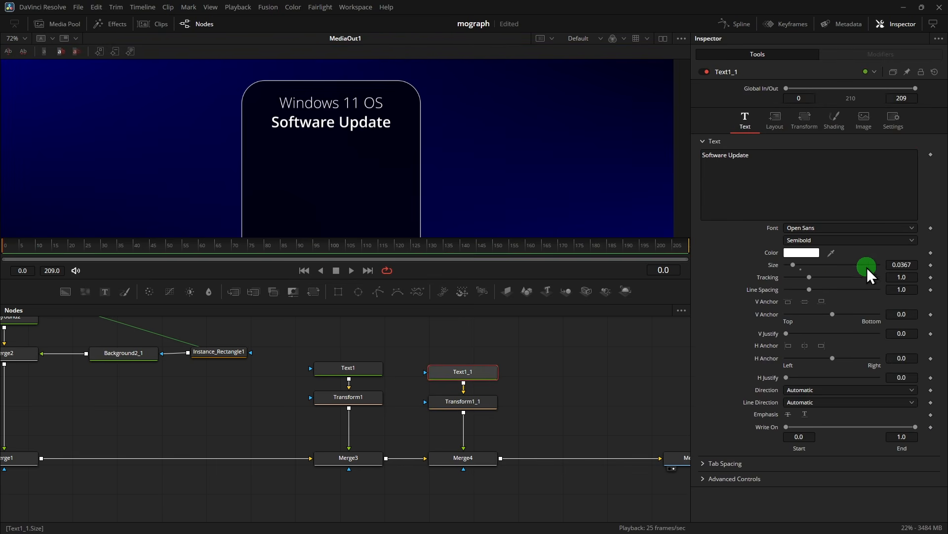
click(900, 265)
drag(919, 269, 578, 290)
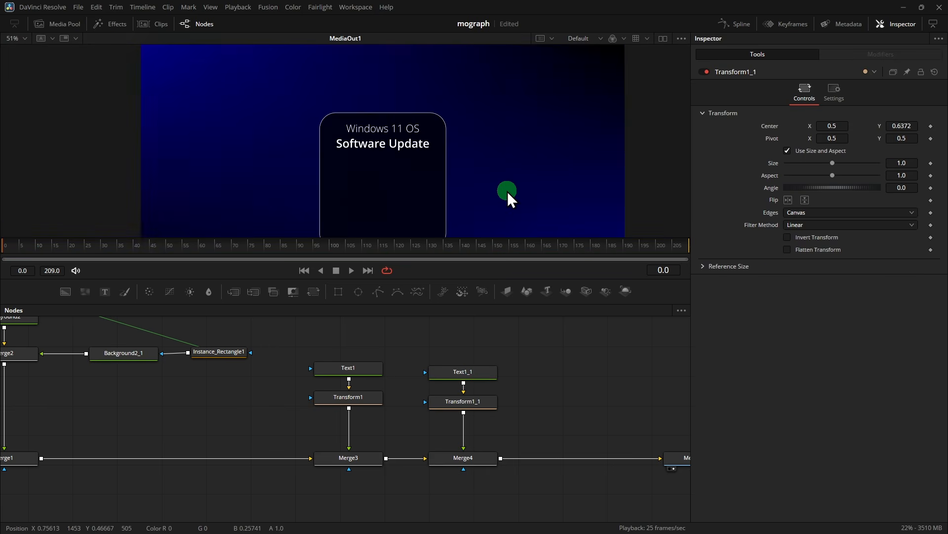
Add another Text+ node merged between Merge4 and MediaOut1, placing Text2 above Merge5
scroll(508, 191, up, 2)
scroll(508, 191, down, 2)
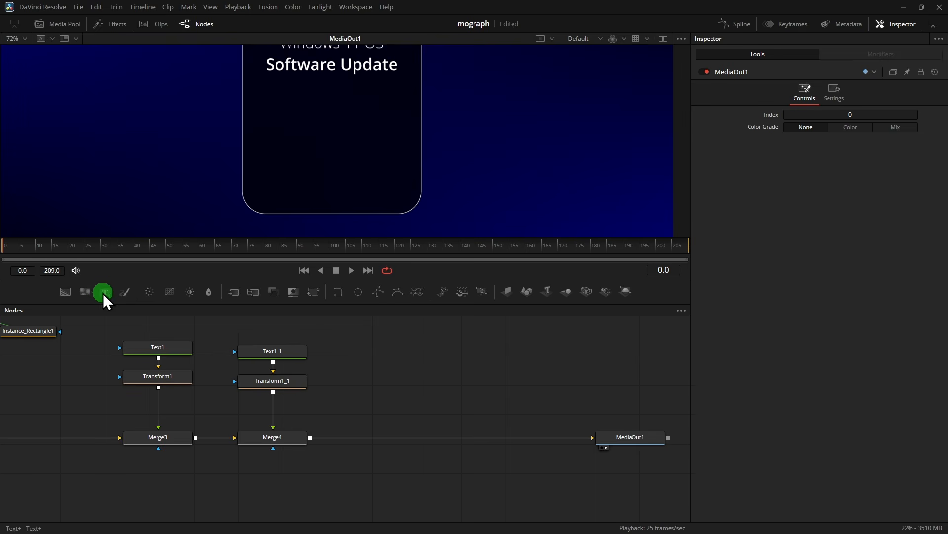
drag(104, 296, 432, 438)
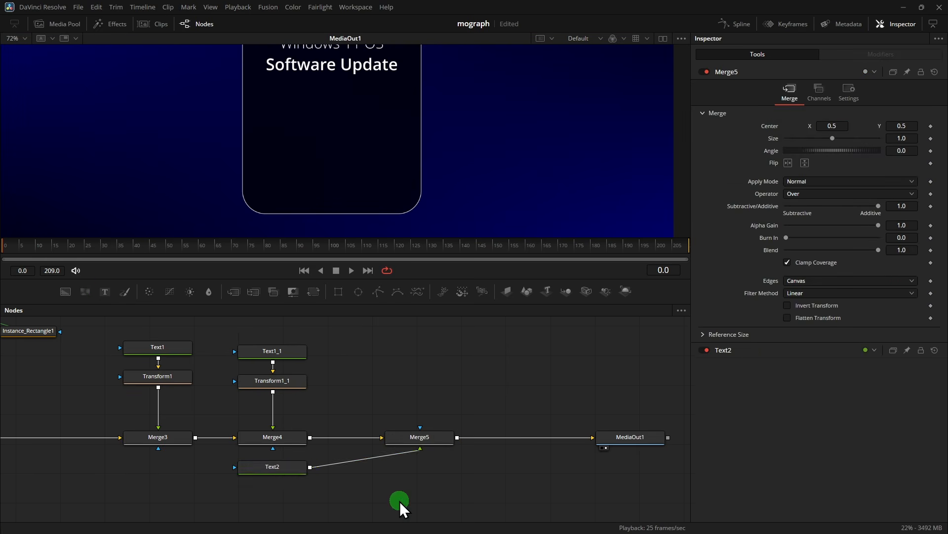
drag(292, 472, 437, 369)
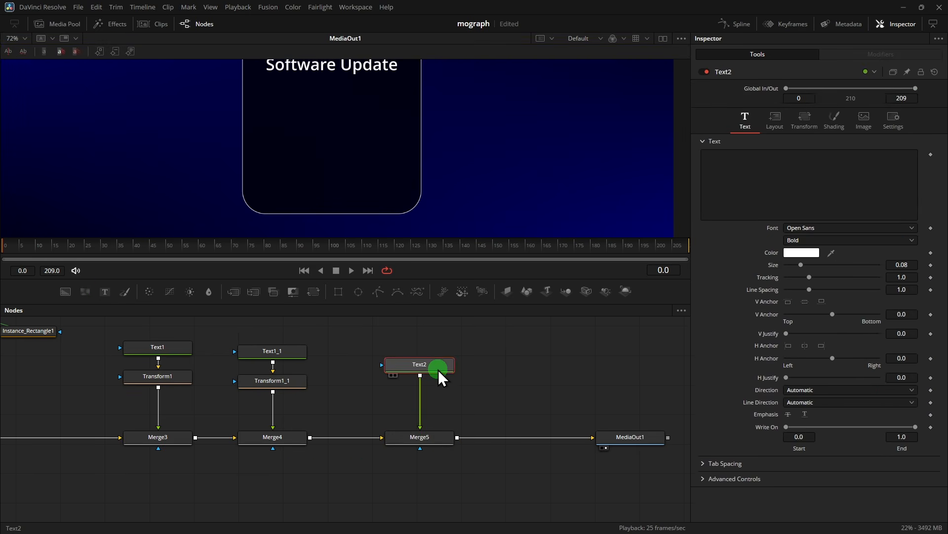
Set Text2 to "Restart Now" in Open Sans Semibold at size 0.0387
click(799, 173)
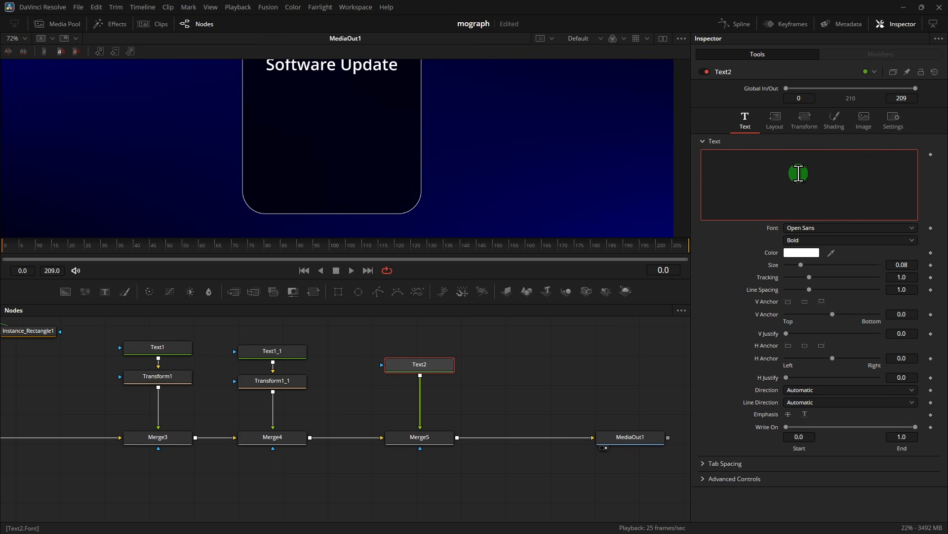
text(Restart Now)
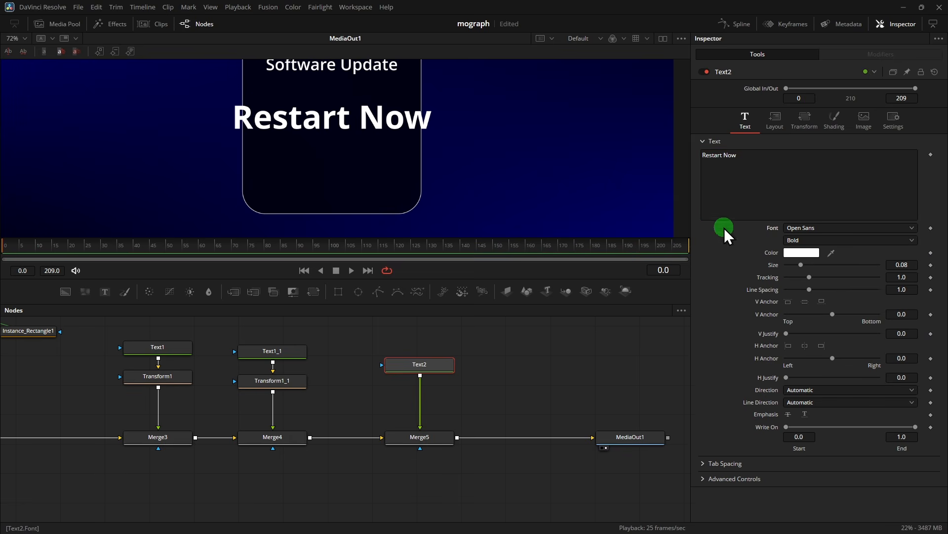
click(860, 244)
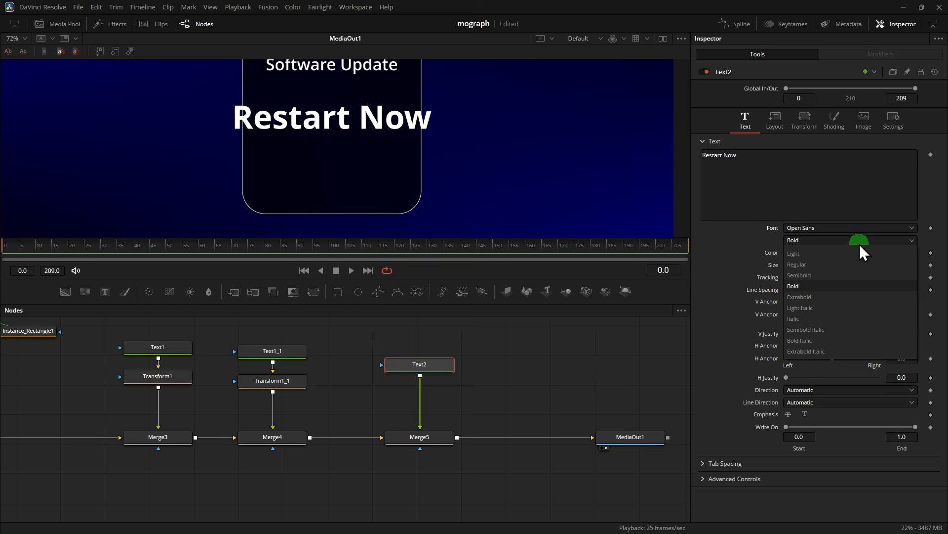
click(809, 275)
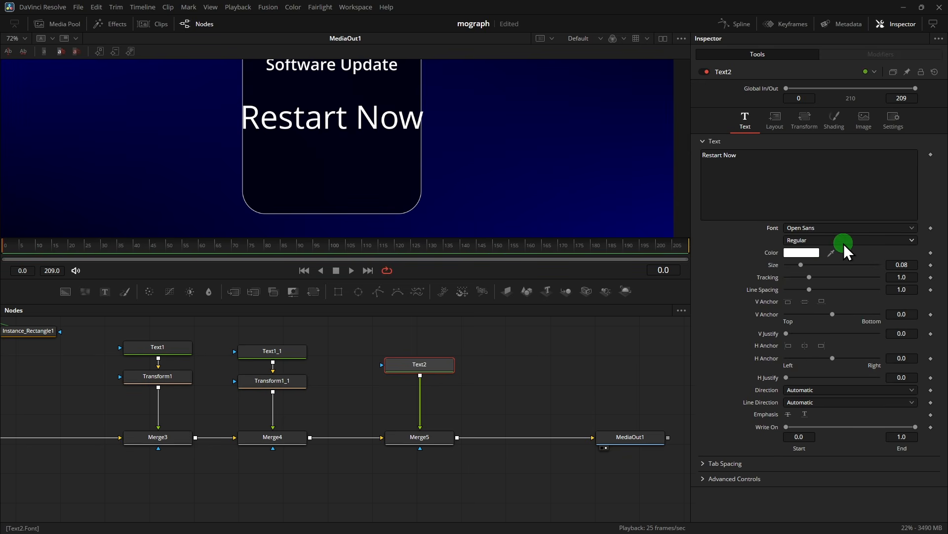
Insert a Transform node after Text2 and lower its Center Y to place "Restart Now" near the panel's bottom edge
click(314, 291)
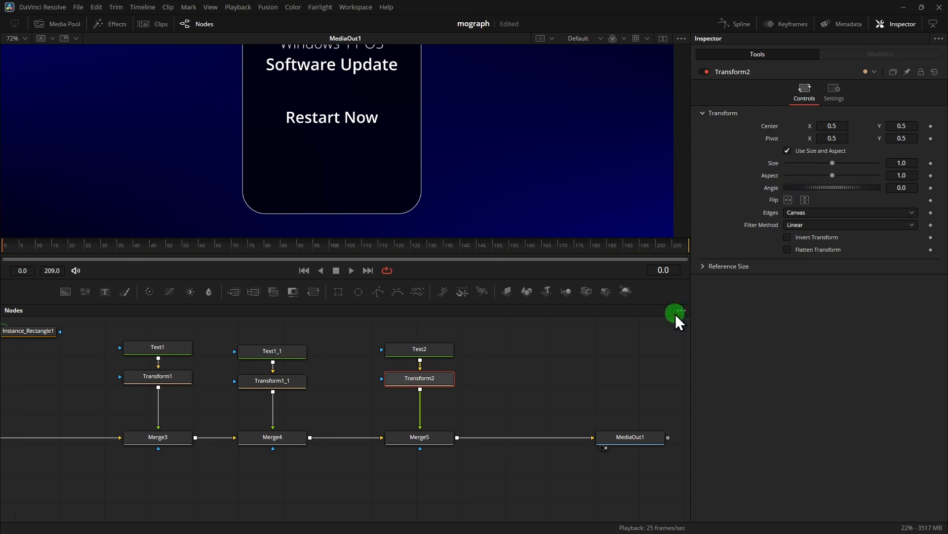
drag(901, 126, 821, 144)
Enable shading element 4 (Blue Border) of Text2 to put a filled background behind "Restart Now"
click(439, 352)
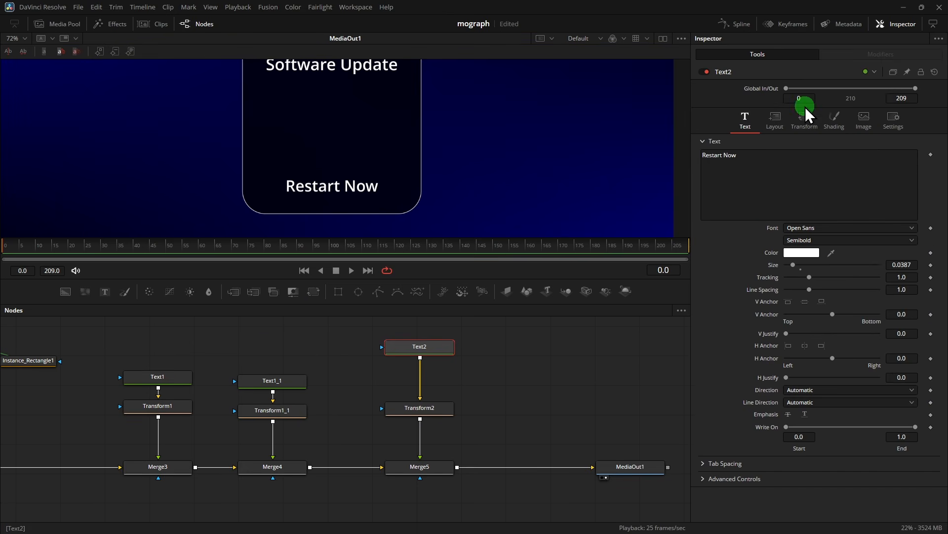
click(832, 125)
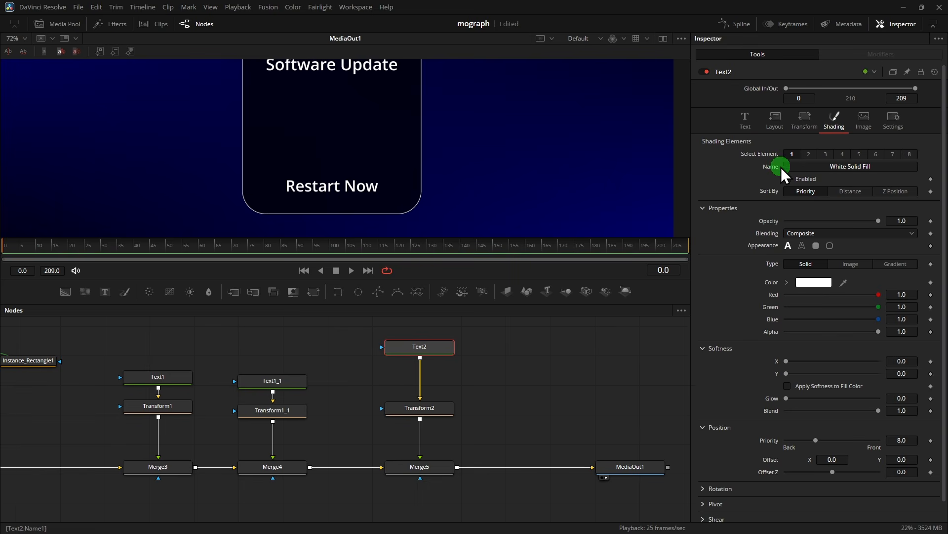
click(825, 155)
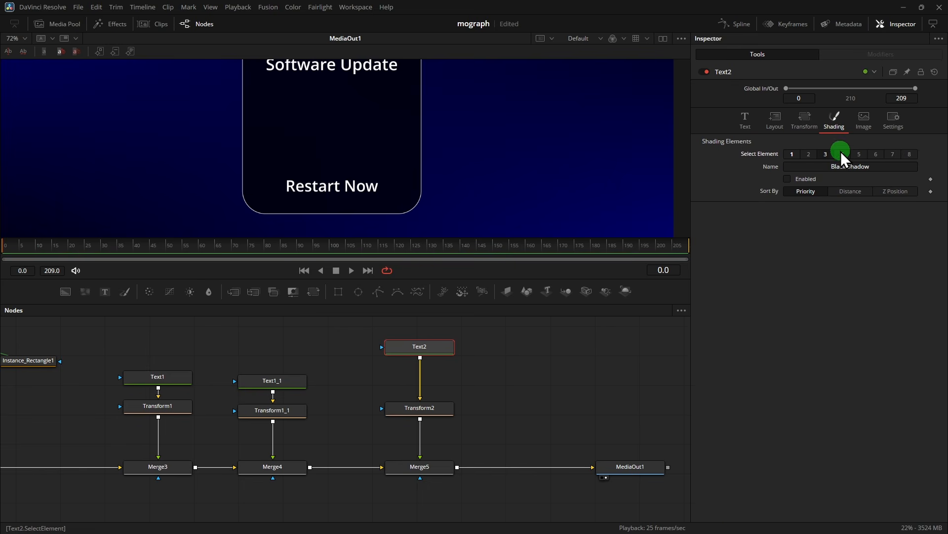
click(842, 153)
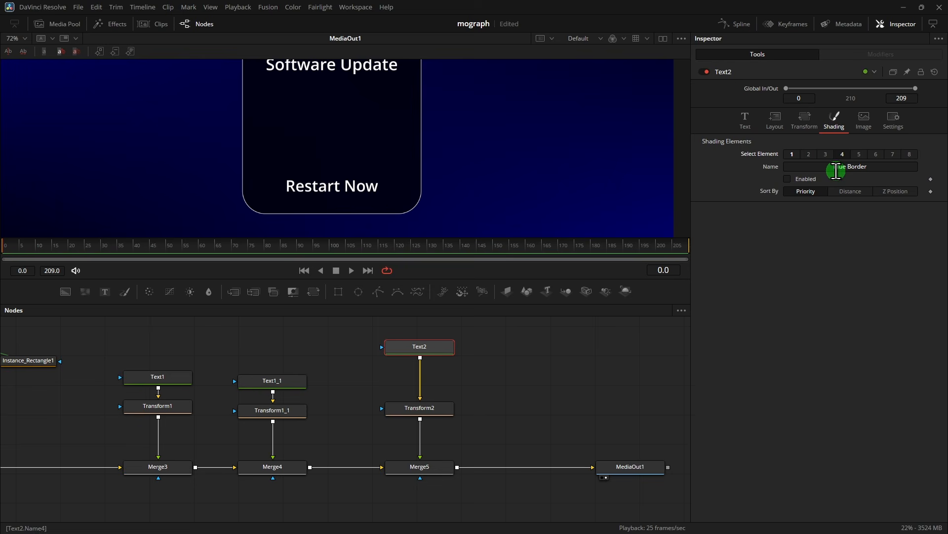
click(788, 179)
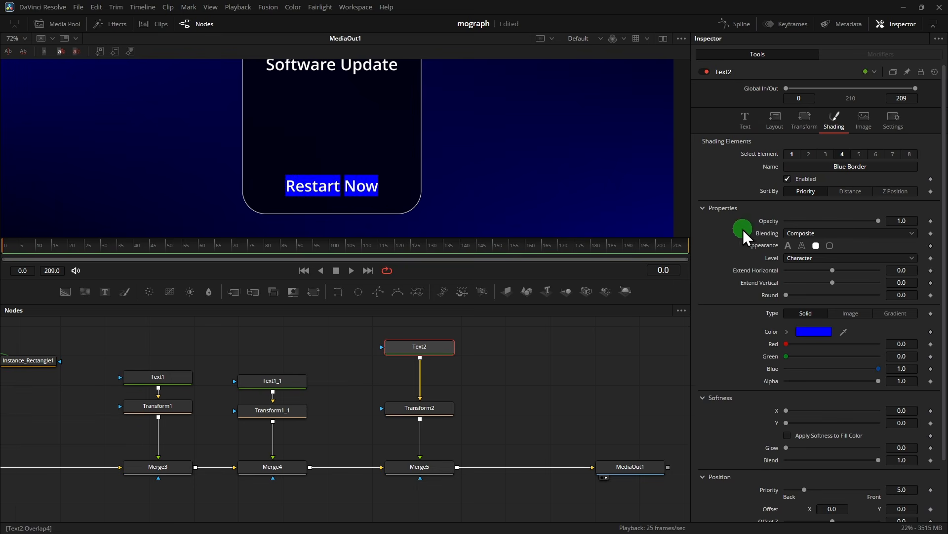
Change the solid color of Text2's shading element 4 to white
scroll(823, 280, down, 3)
click(818, 265)
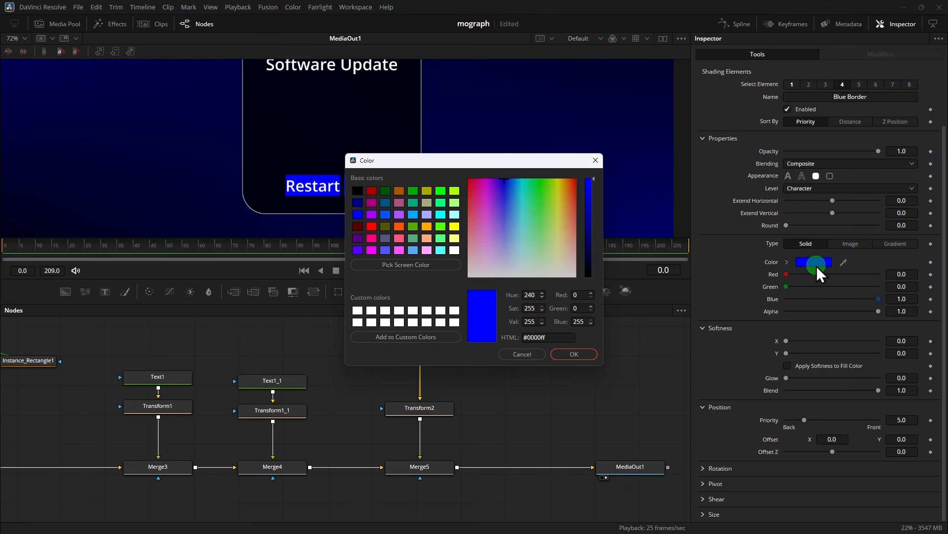
double_click(455, 250)
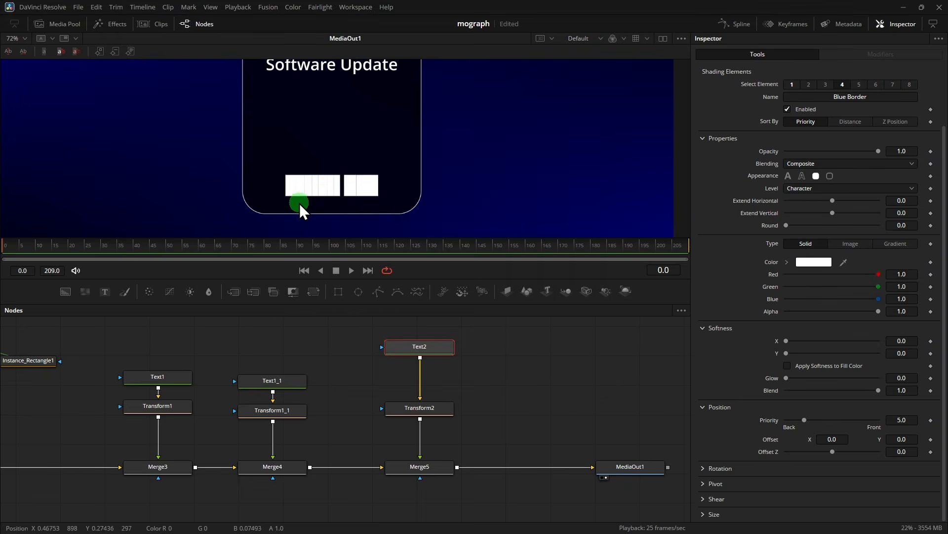
Change the level of Text2's shading element 4 to Line so one background spans the whole "Restart Now" text
scroll(298, 202, up, 2)
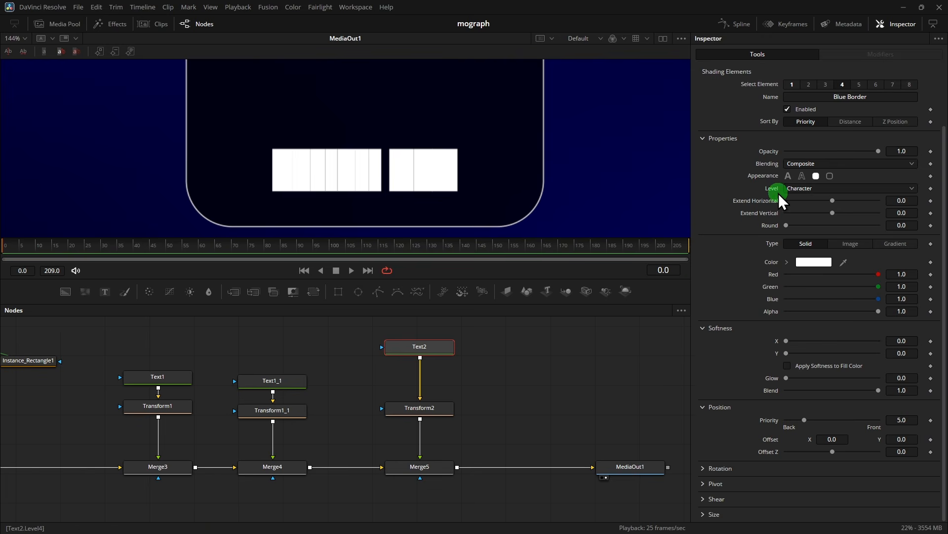
click(853, 190)
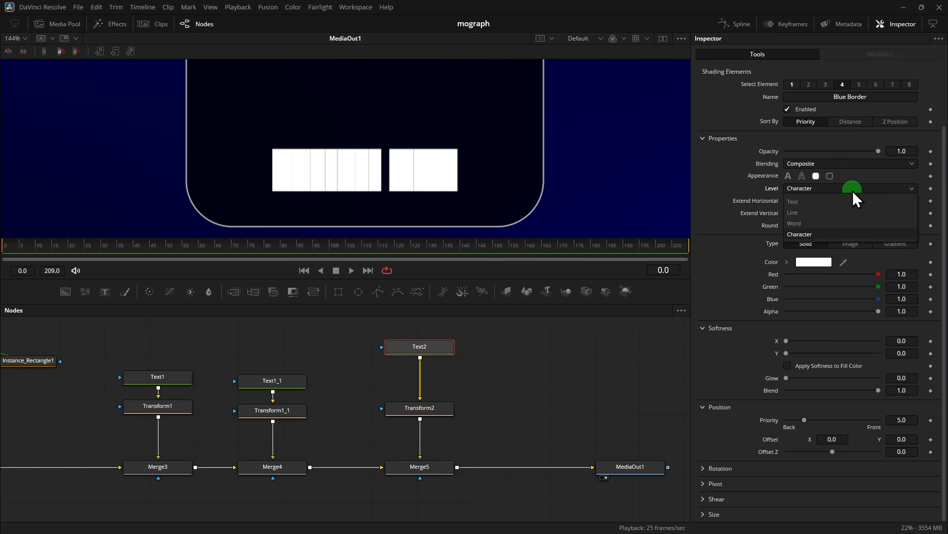
click(810, 215)
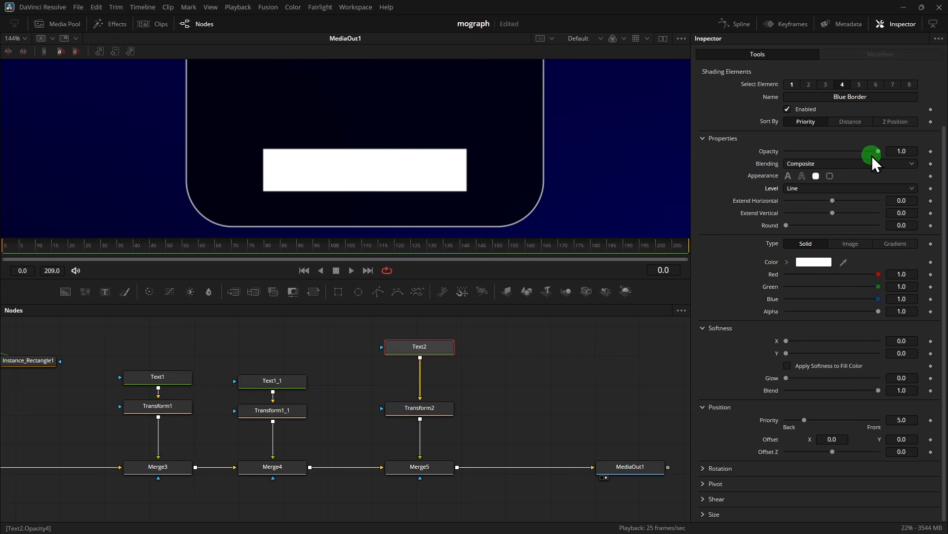
Set element 4's opacity to 0.15, Round to 1.0, Extend Horizontal to 0.423 and Extend Vertical to 0.195
drag(878, 152, 805, 158)
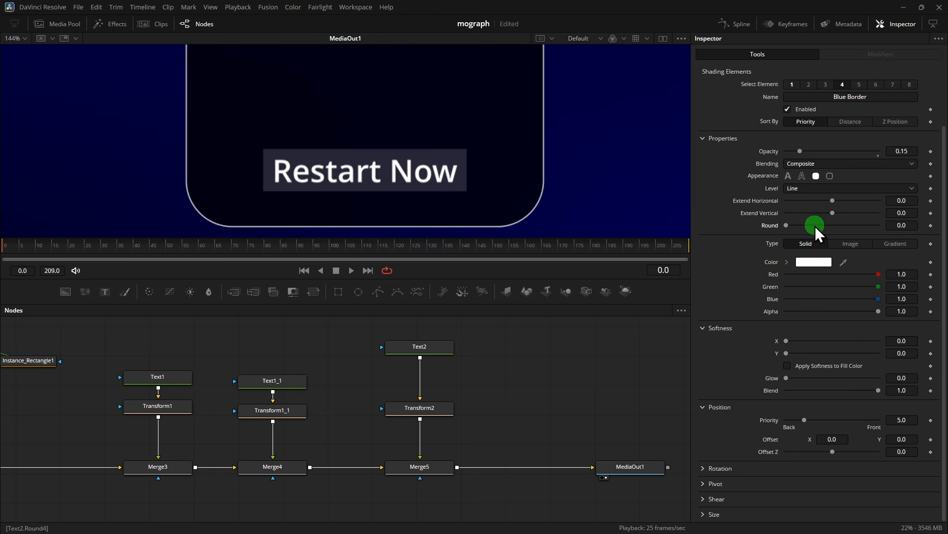
drag(815, 226, 942, 228)
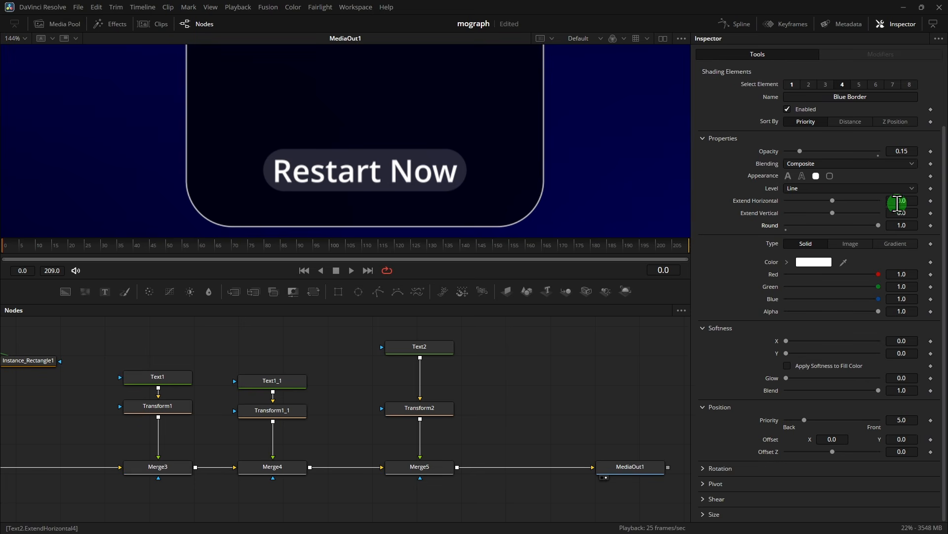
drag(898, 203, 478, 229)
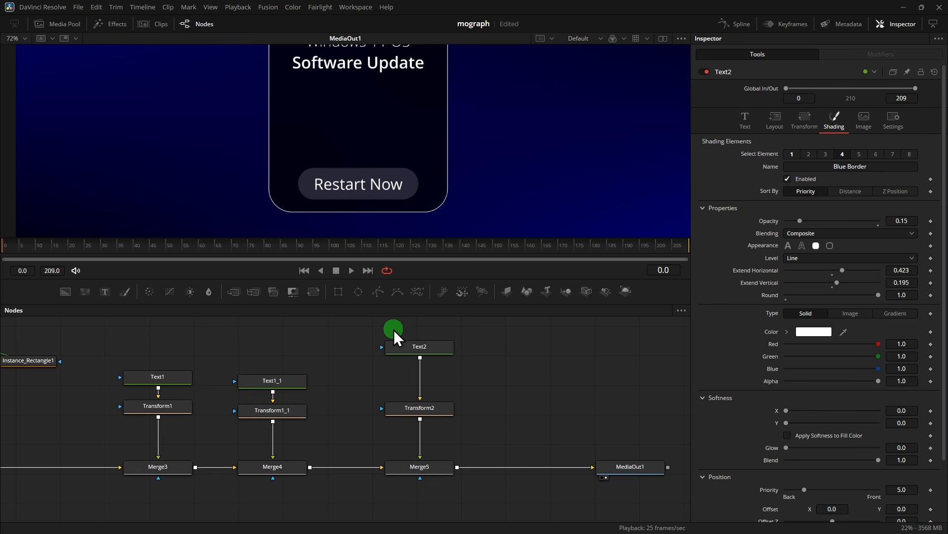
Duplicate the Text2 node and merge the copy over Text2, ahead of Transform2
click(412, 346)
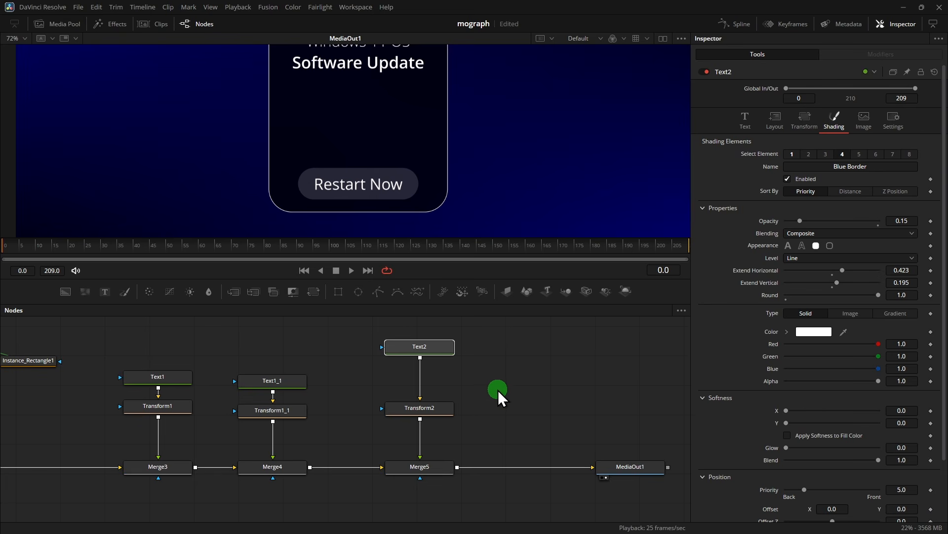
key(ctrl+c)
key(ctrl+v)
drag(530, 374, 422, 360)
drag(624, 362, 428, 382)
drag(535, 369, 540, 384)
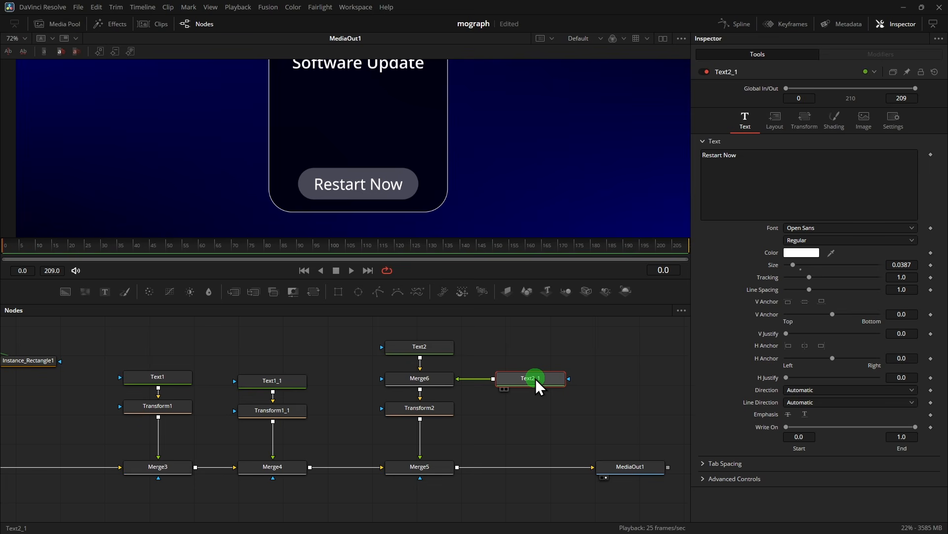
Change the copied text's shading element 4 to the border outline appearance and raise its opacity to 1.0
click(833, 123)
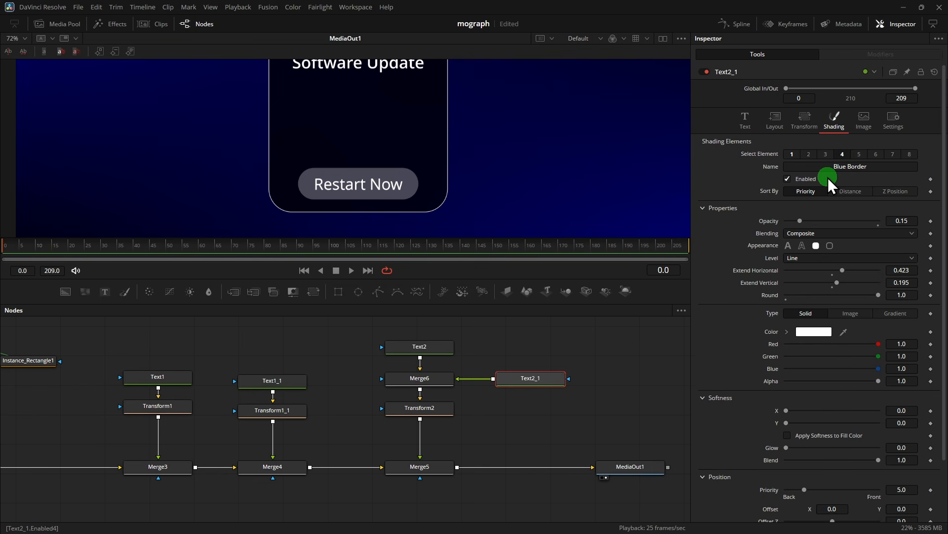
click(834, 247)
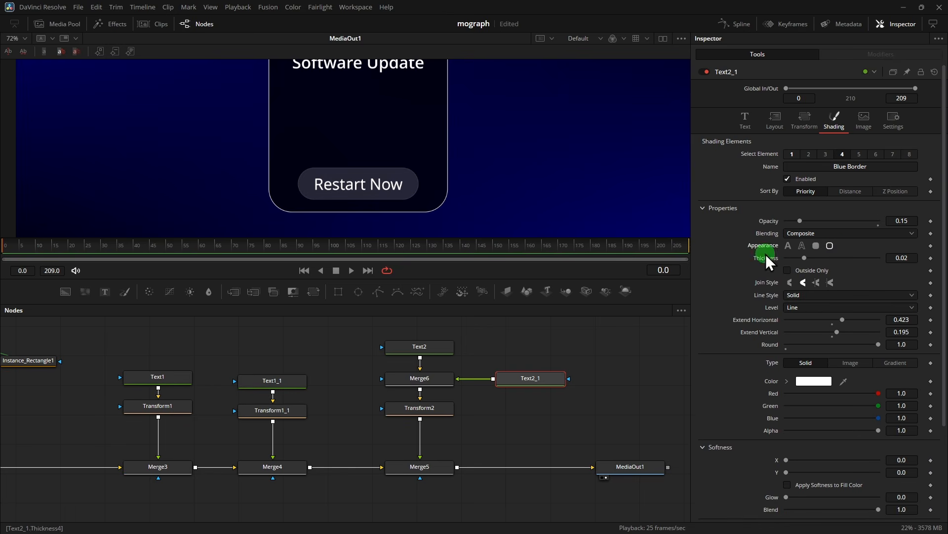
drag(800, 221, 886, 226)
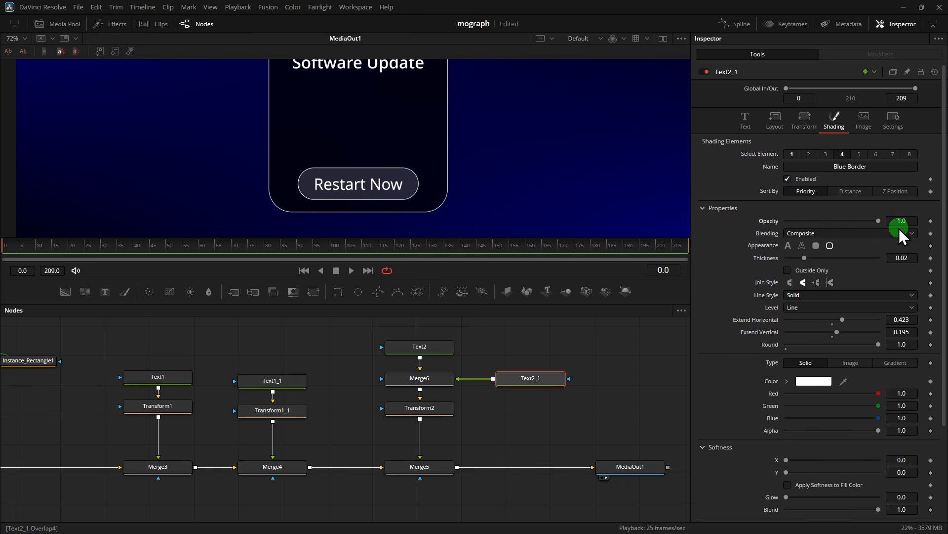
Disable shading element 1 (White Solid Fill) of Text2_1 so only the button outline remains
click(792, 155)
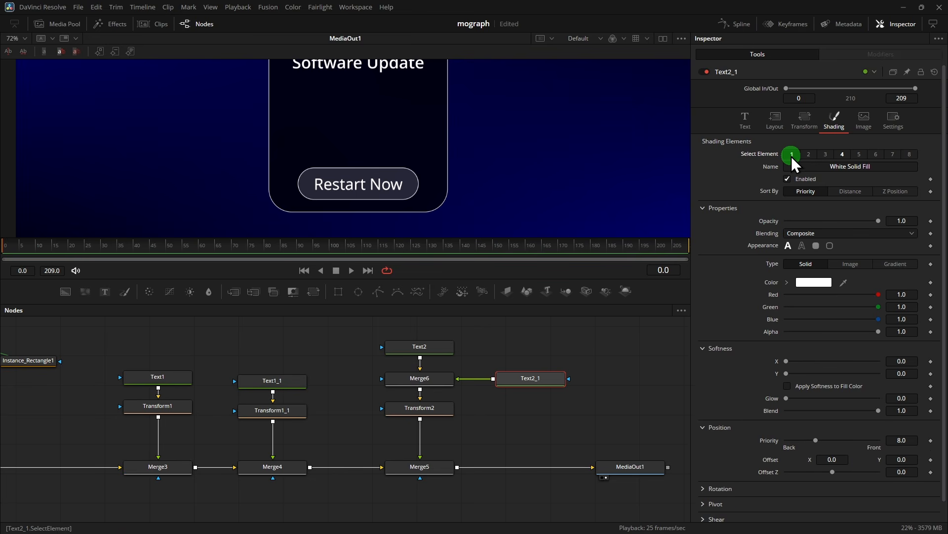
click(787, 179)
click(787, 178)
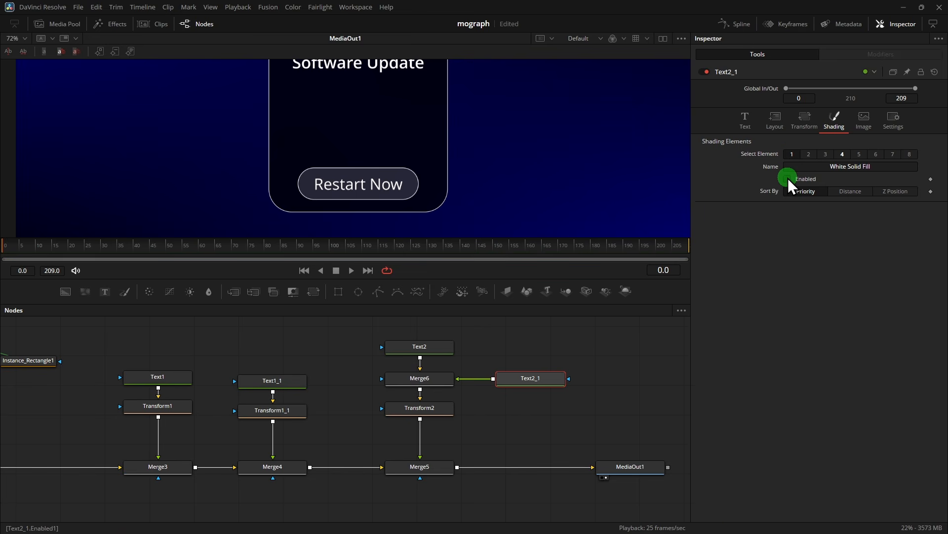
click(660, 337)
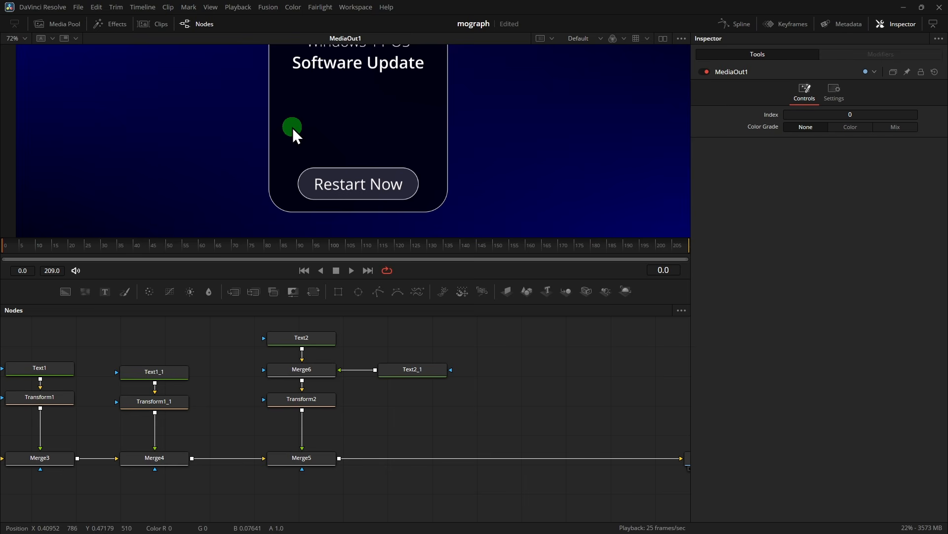
Add a Background node and merge it into the main chain between Merge5 and MediaOut1
click(68, 297)
drag(593, 403, 512, 463)
drag(326, 488, 506, 387)
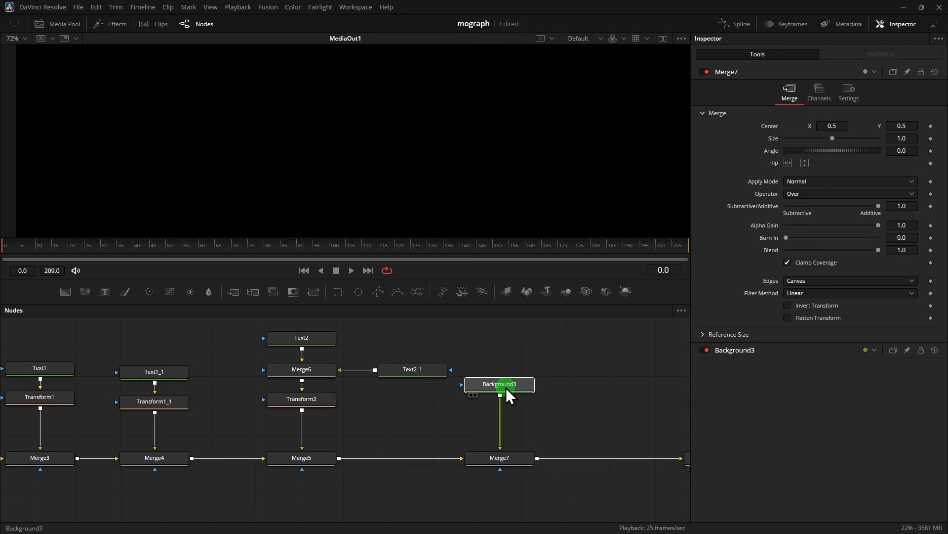
Add a Polygon mask to Background3 and turn on the viewer's on-screen controls
click(378, 292)
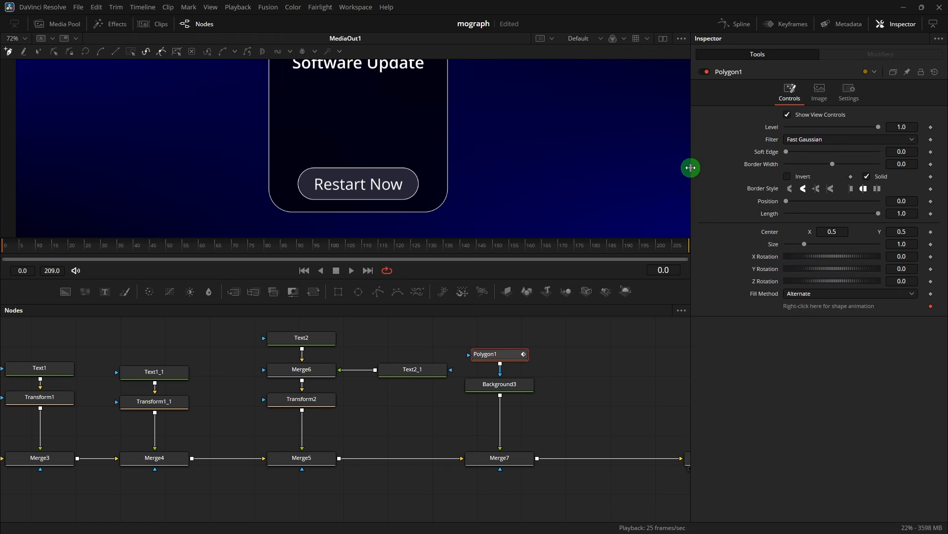
click(682, 39)
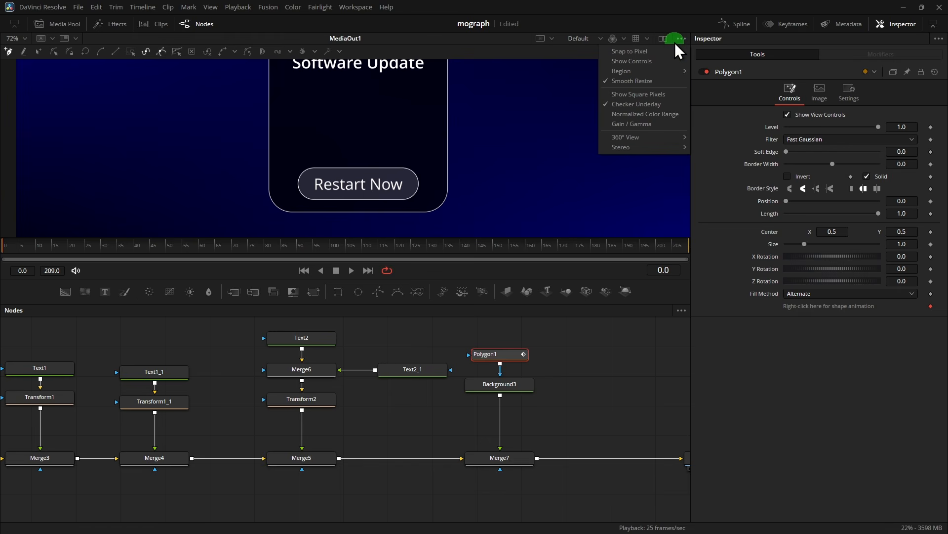
click(636, 61)
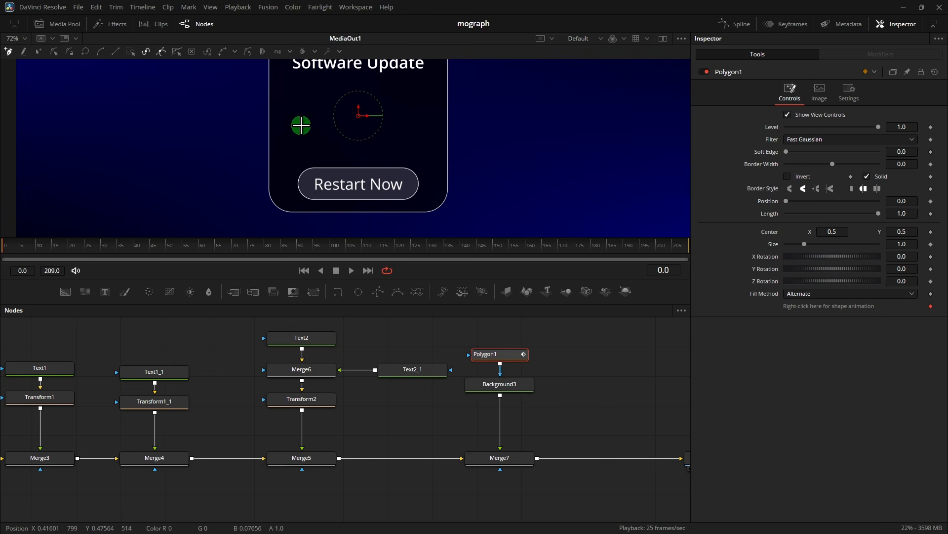
Draw a horizontal line between "Software Update" and the button as the polygon, unfilled, with a border width of 0.0125
drag(301, 115, 369, 114)
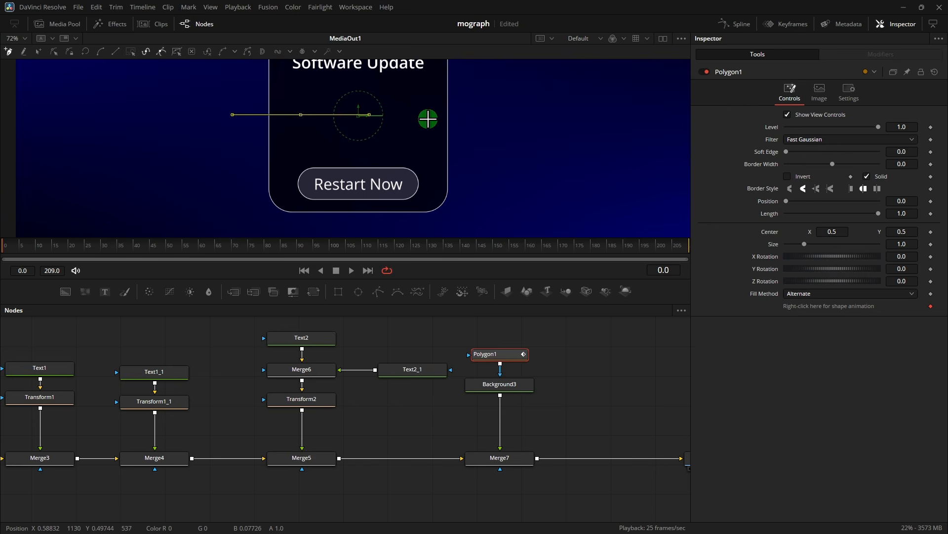
click(427, 114)
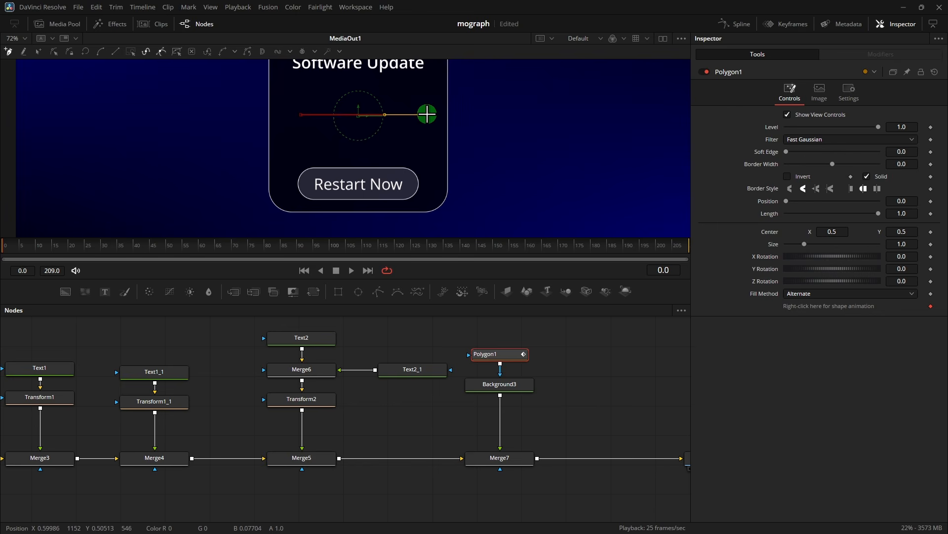
click(870, 176)
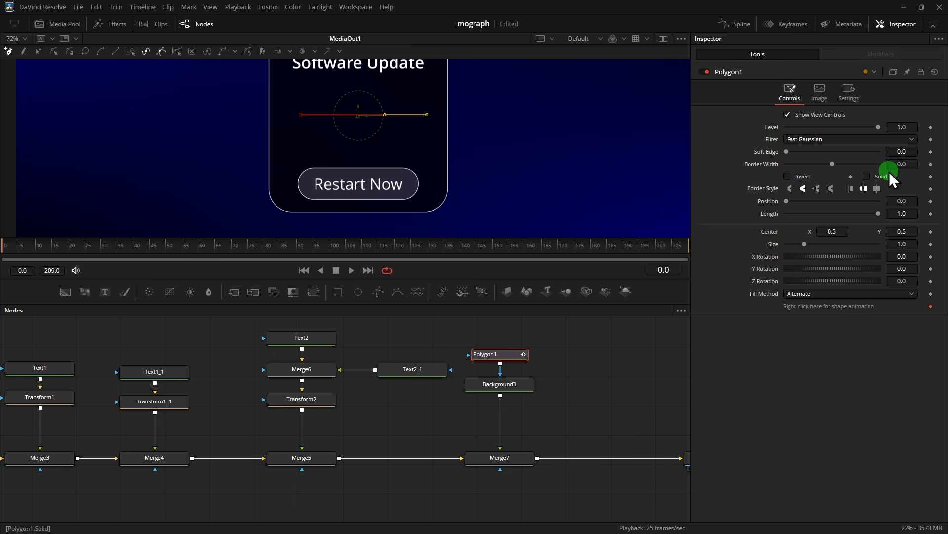
drag(898, 165, 925, 165)
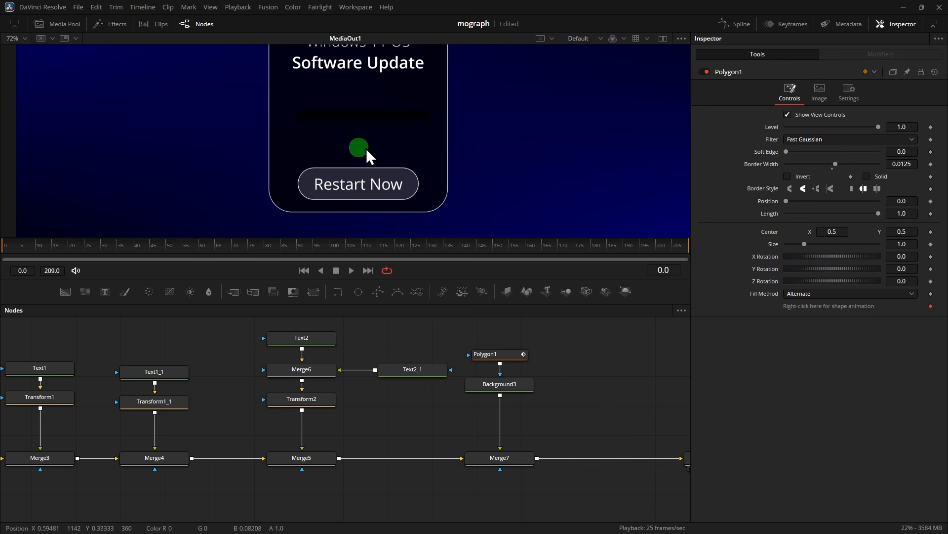
Set Background3's type to Gradient and color the gradient's first stop blue (#0000ff)
click(510, 387)
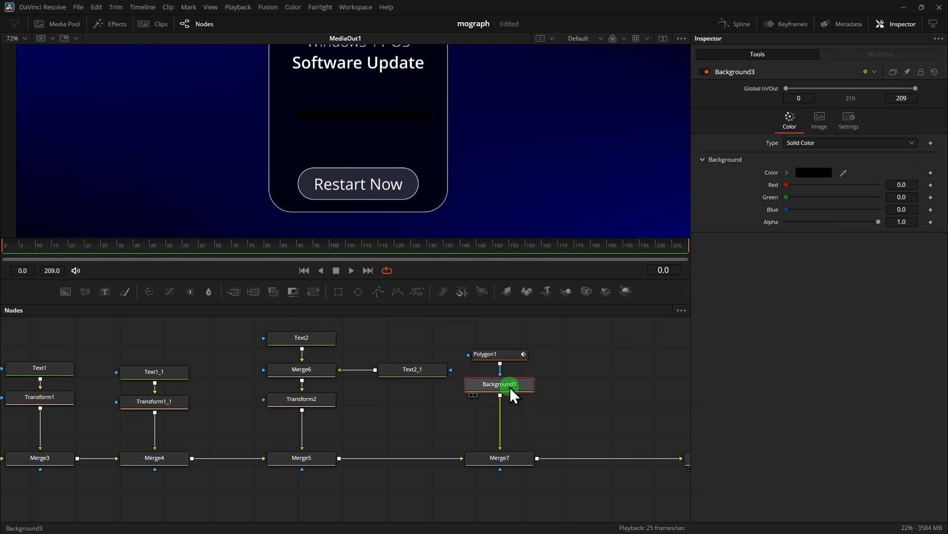
click(839, 147)
click(807, 203)
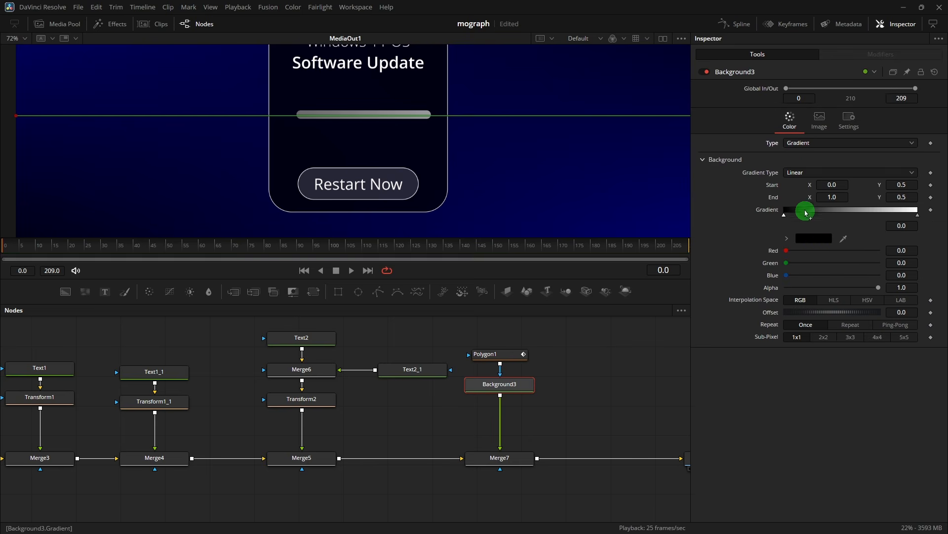
click(814, 240)
click(358, 215)
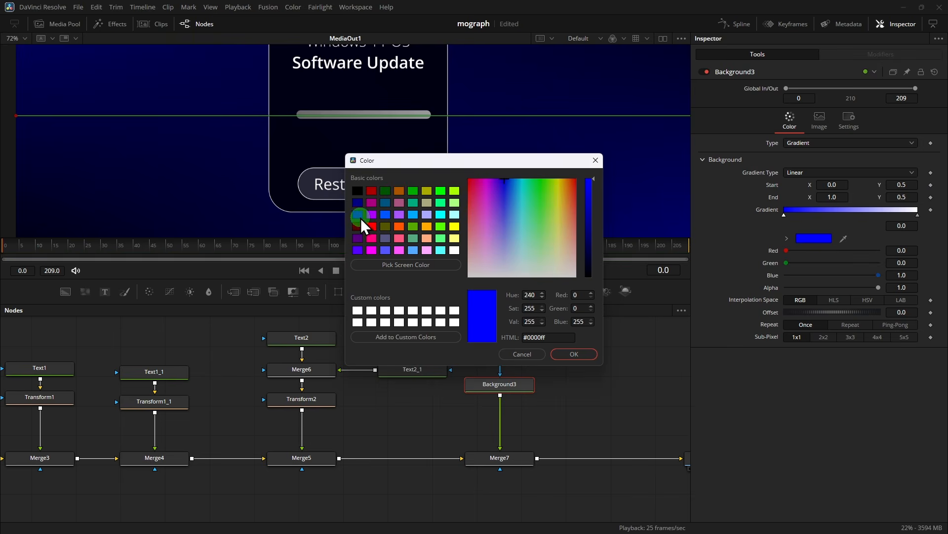
click(574, 353)
Add a stop near the middle of the gradient at about 0.513 and color it cyan (#2ceaff)
mouse_move(864, 212)
mouse_down()
mouse_move(837, 218)
mouse_move(852, 214)
mouse_up()
click(814, 243)
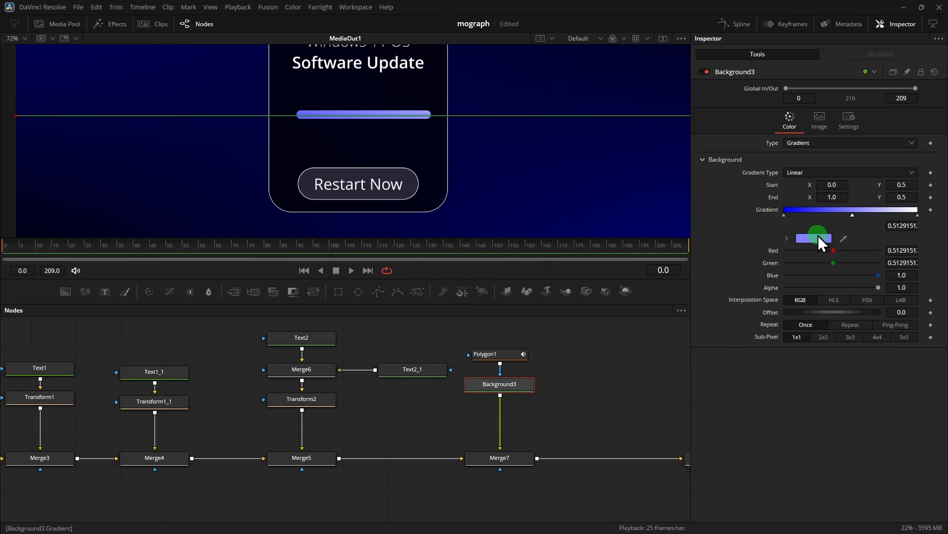
click(519, 195)
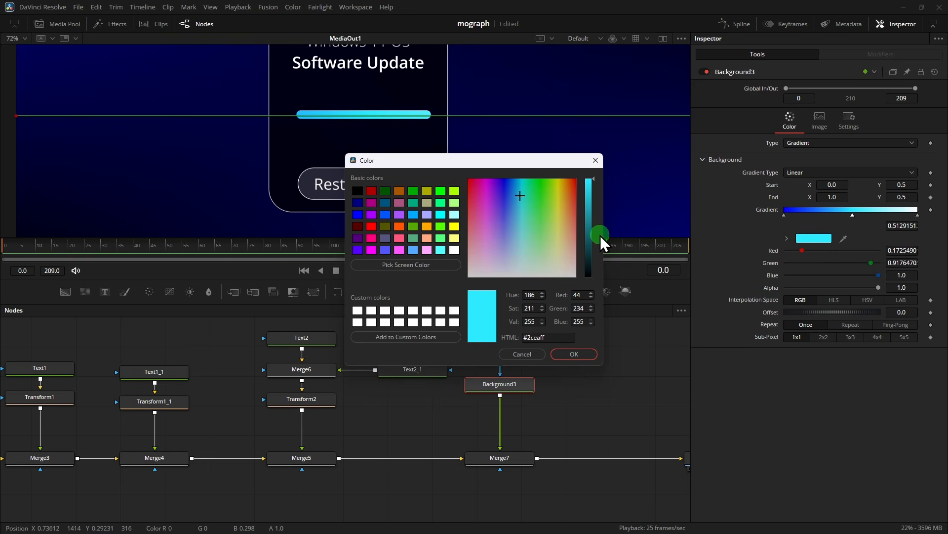
key(Return)
Color the gradient's last stop yellow (#f3ff15) and set the gradient's Start X to 0.401 and End X to 0.611
click(917, 217)
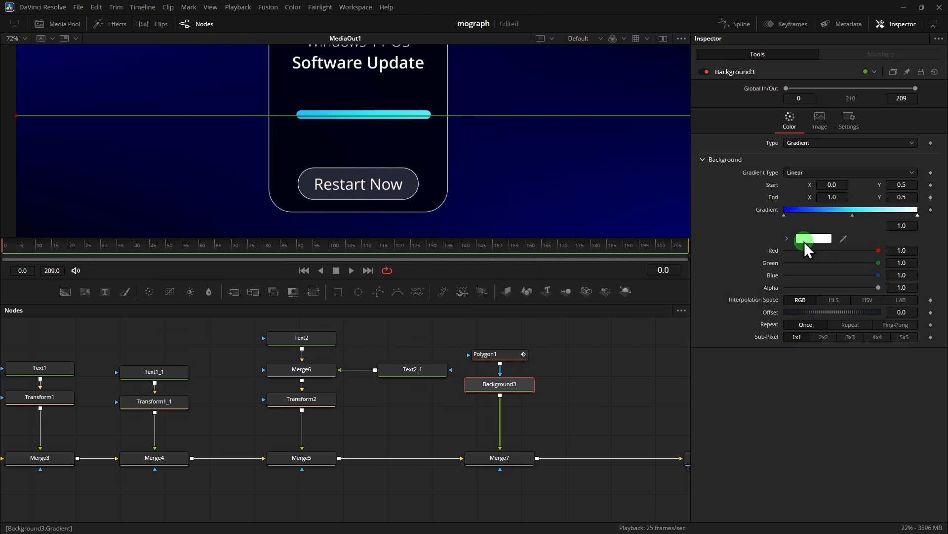
click(805, 241)
click(558, 187)
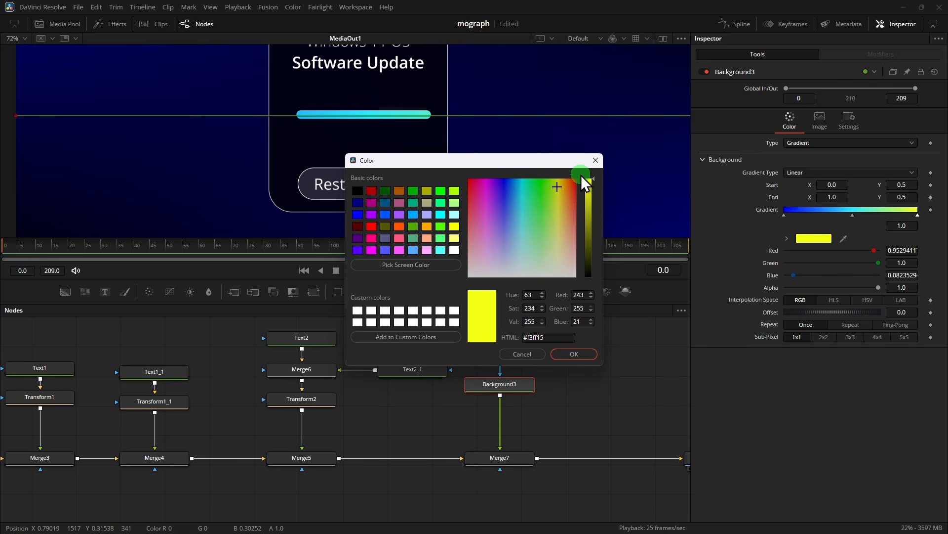
click(574, 354)
click(830, 186)
drag(830, 188, 646, 201)
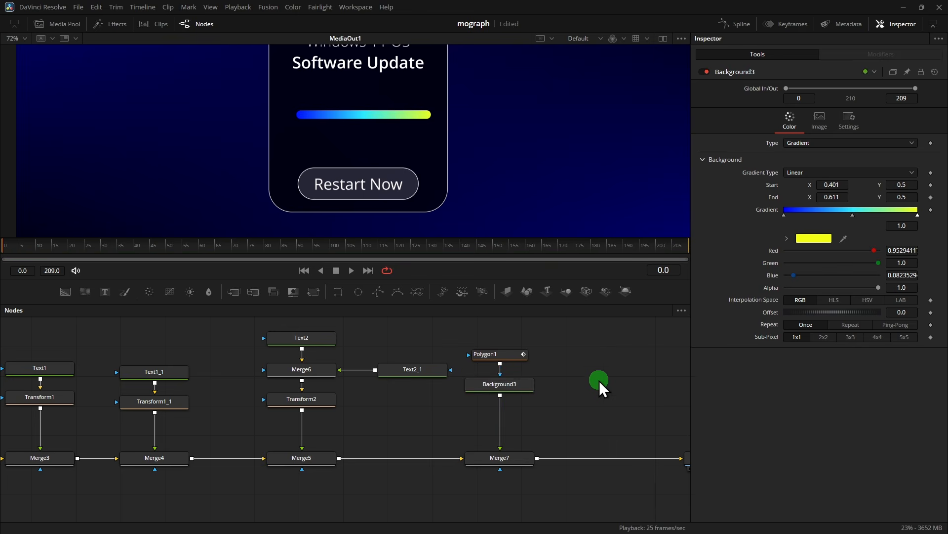
Thin the progress bar by setting Polygon1's border width to 0.01045
click(508, 355)
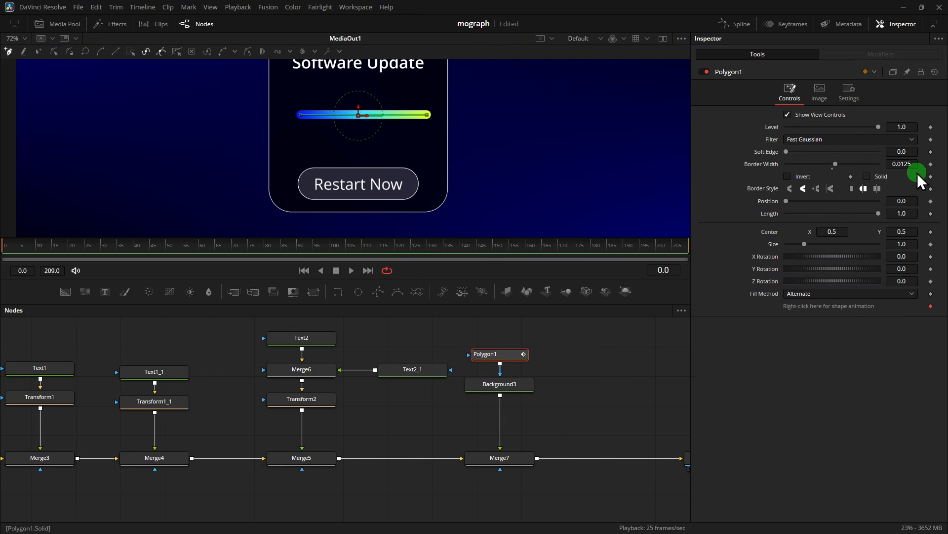
drag(901, 164, 810, 168)
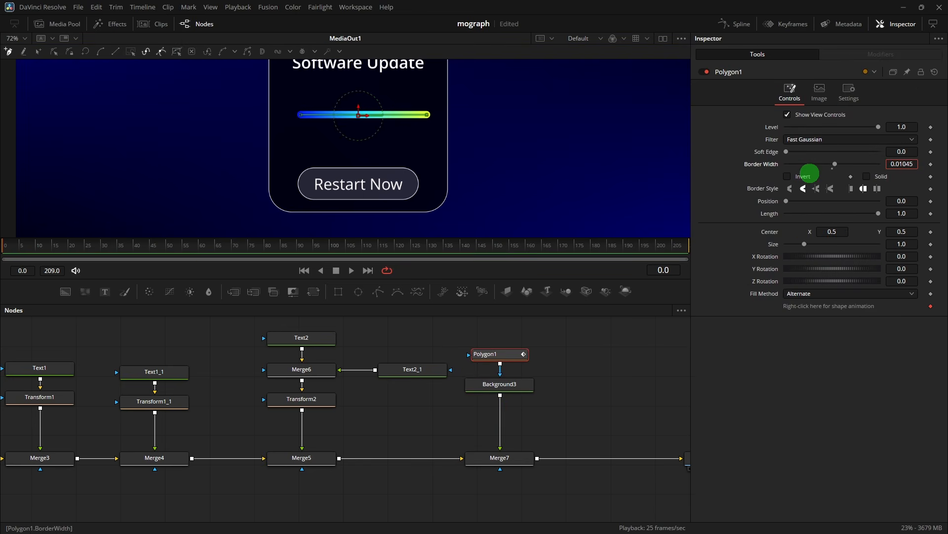
click(660, 368)
drag(879, 214, 935, 224)
click(713, 388)
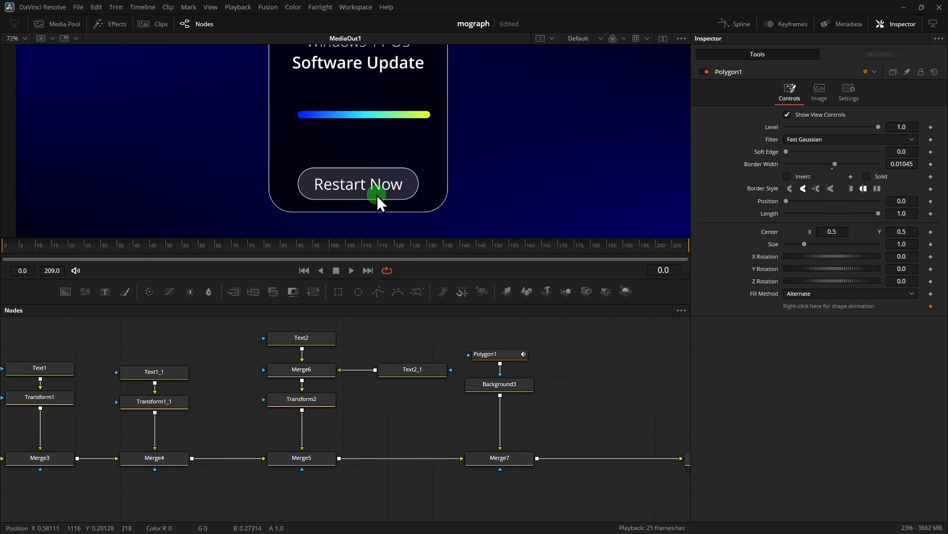
click(574, 402)
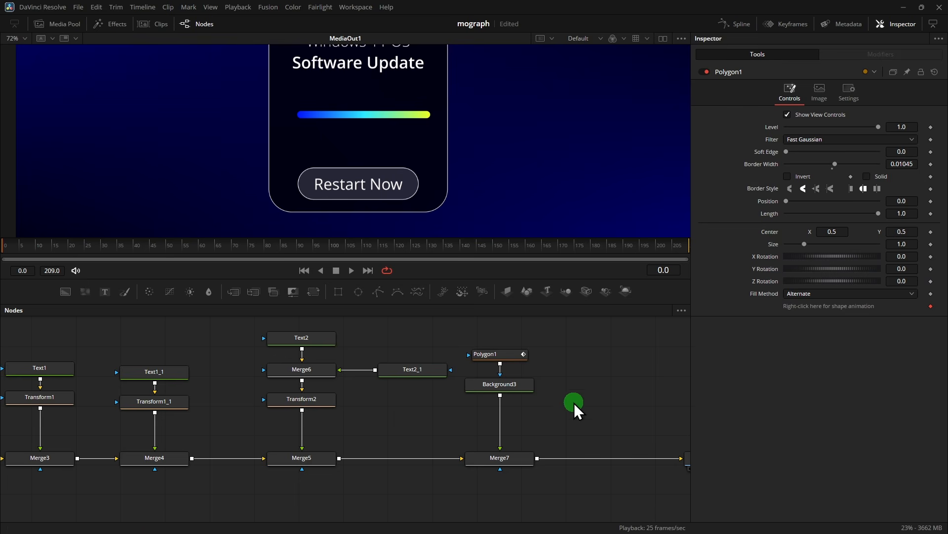
drag(386, 417, 658, 409)
scroll(498, 197, up, 1)
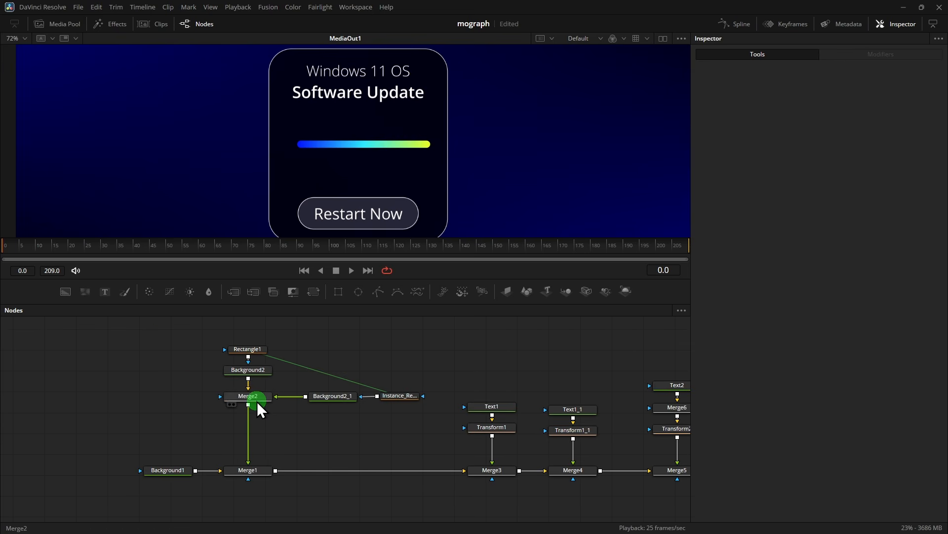
Insert a Transform node between Merge2 and Merge1 for the panel and space it slightly below Merge2
click(257, 400)
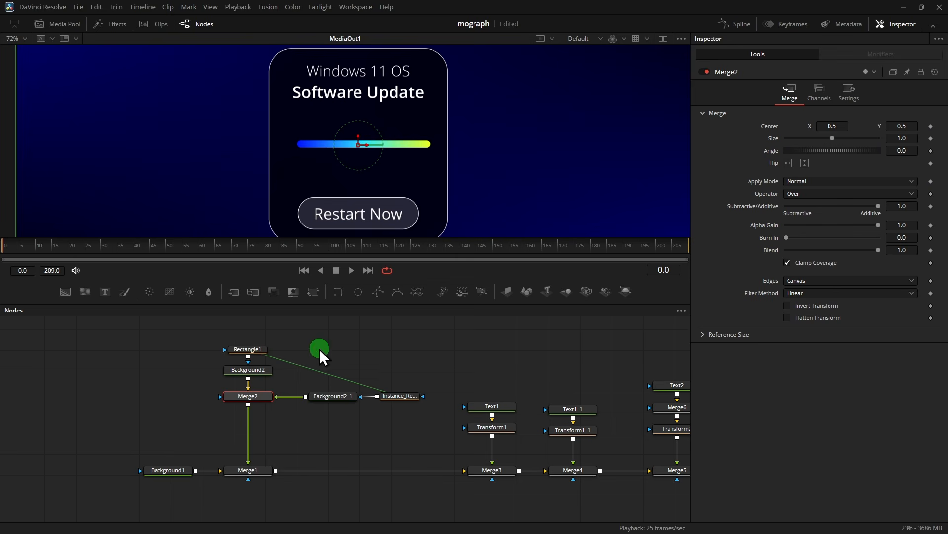
click(313, 292)
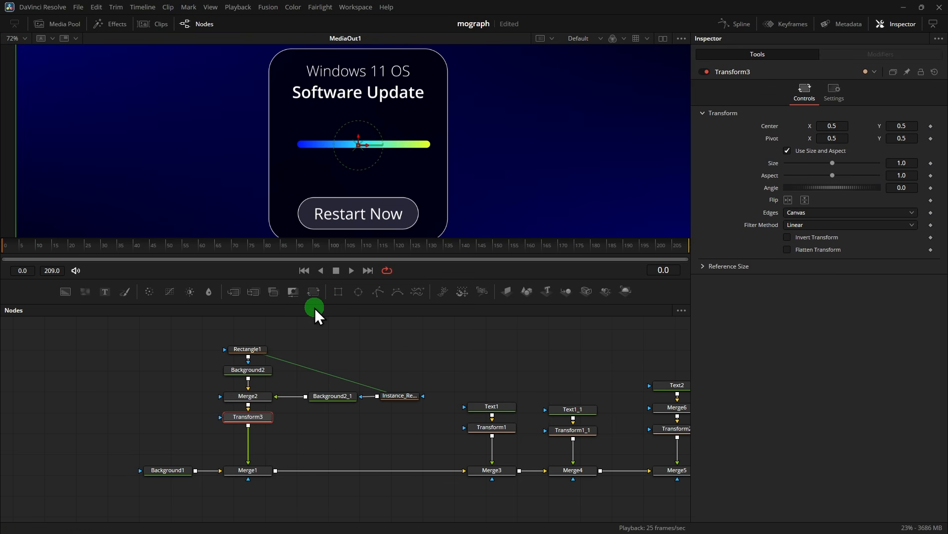
drag(261, 422, 262, 428)
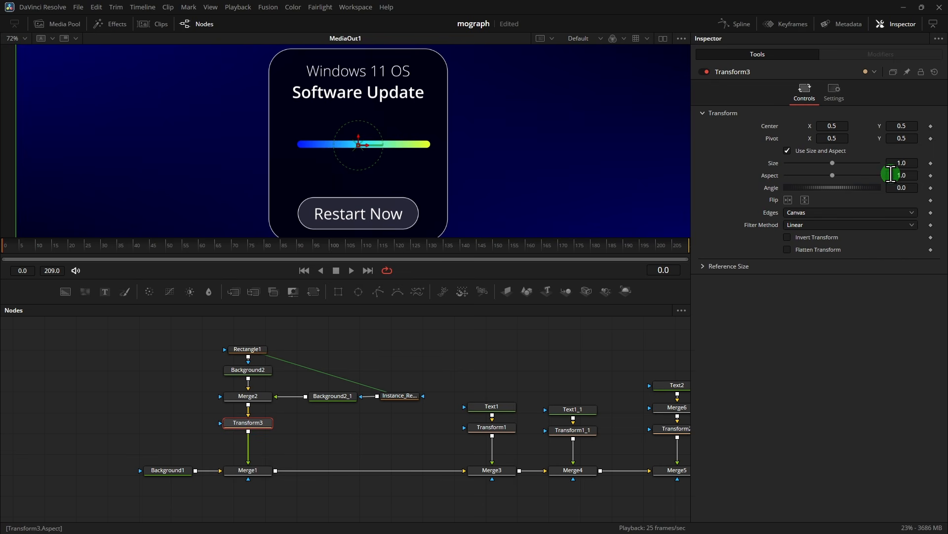
Try shrinking the panel to about 0.466 with Transform3's Size and reset the size to default
drag(910, 163, 646, 181)
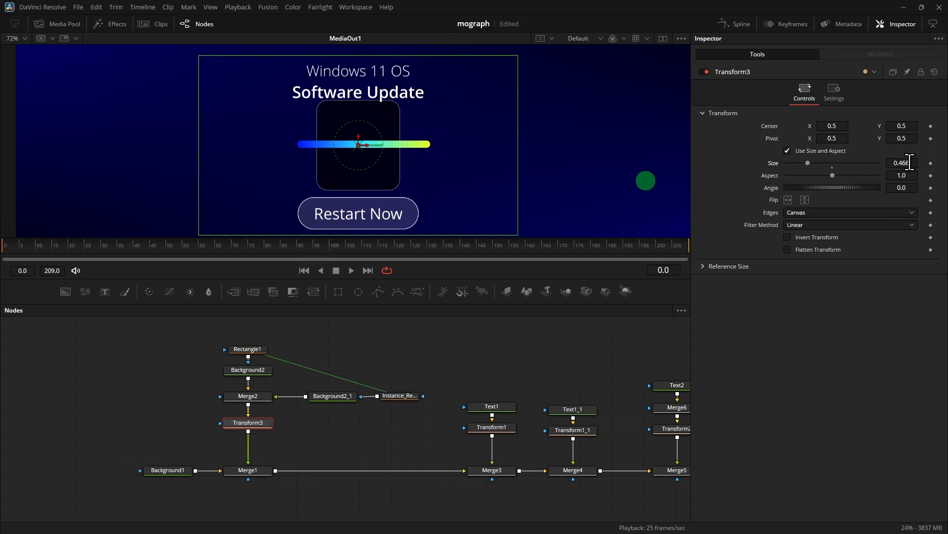
click(881, 163)
double_click(775, 165)
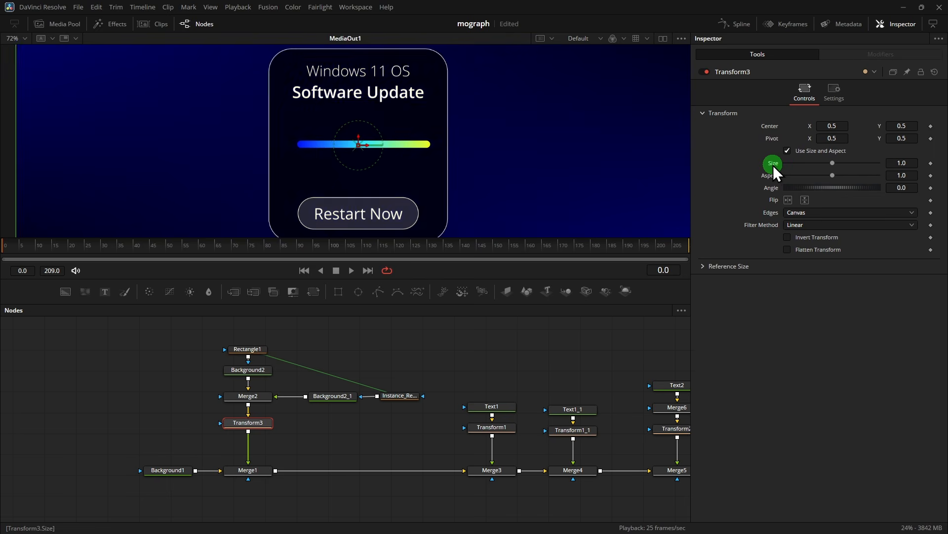
Add an Anim Curves modifier to Transform3's Size
scroll(499, 113, down, 2)
right_click(772, 168)
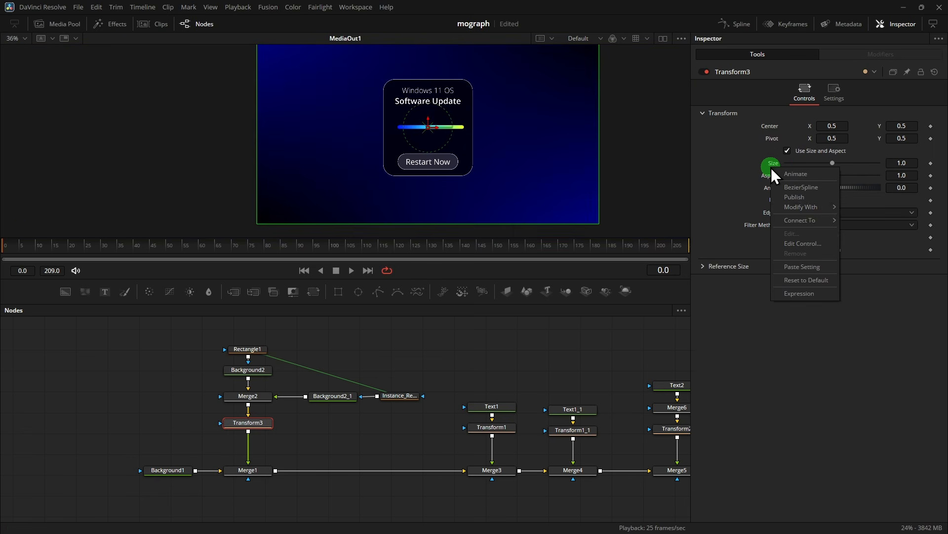
mouse_move(801, 209)
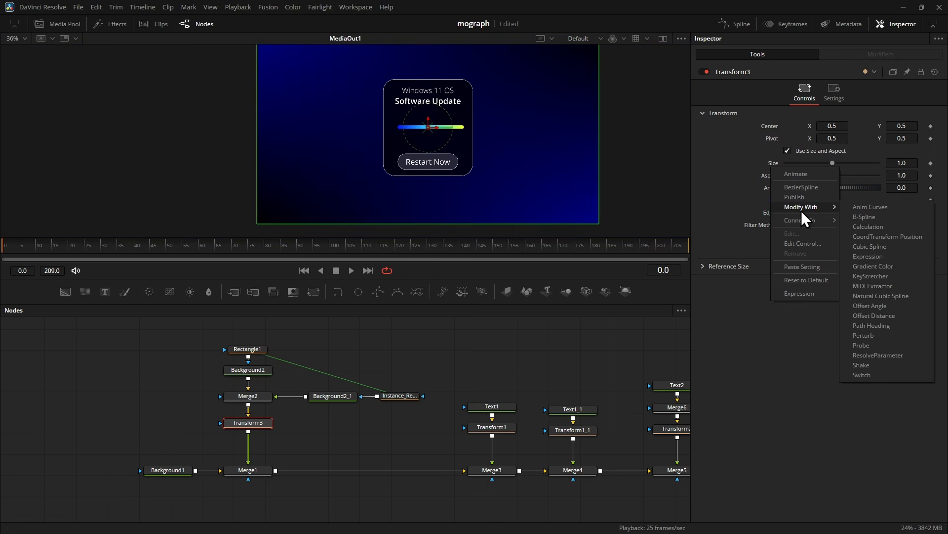
click(869, 209)
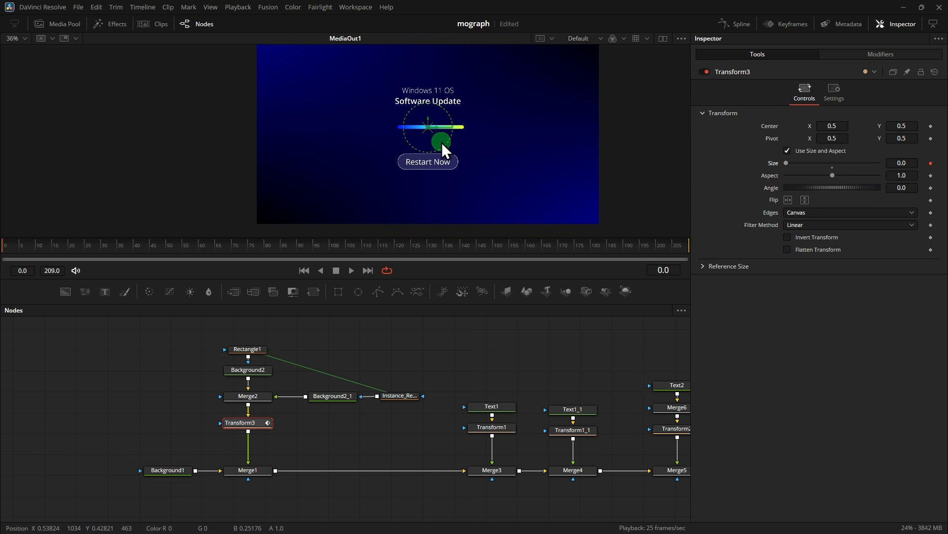
Set the size modifier's Curve to Easing and its Out easing to Elastic
click(876, 60)
click(898, 140)
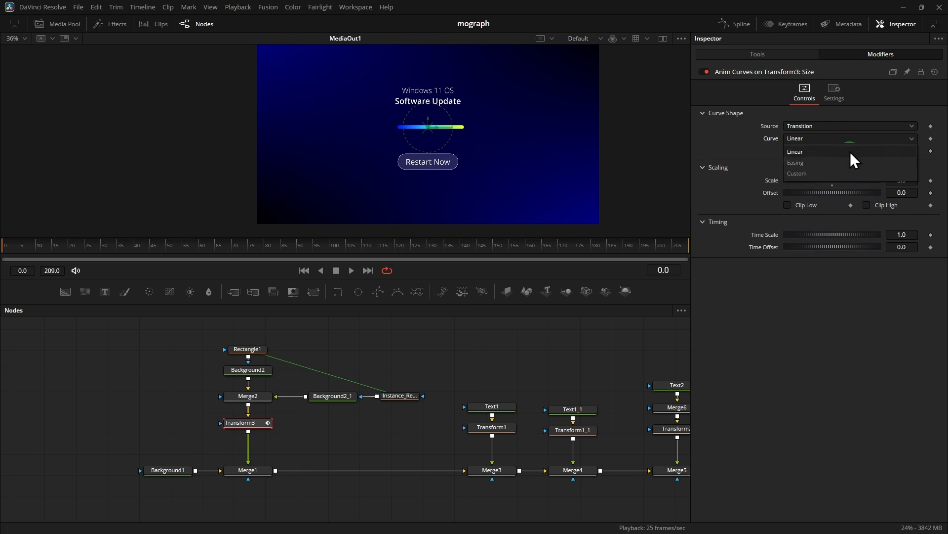
click(807, 163)
click(898, 150)
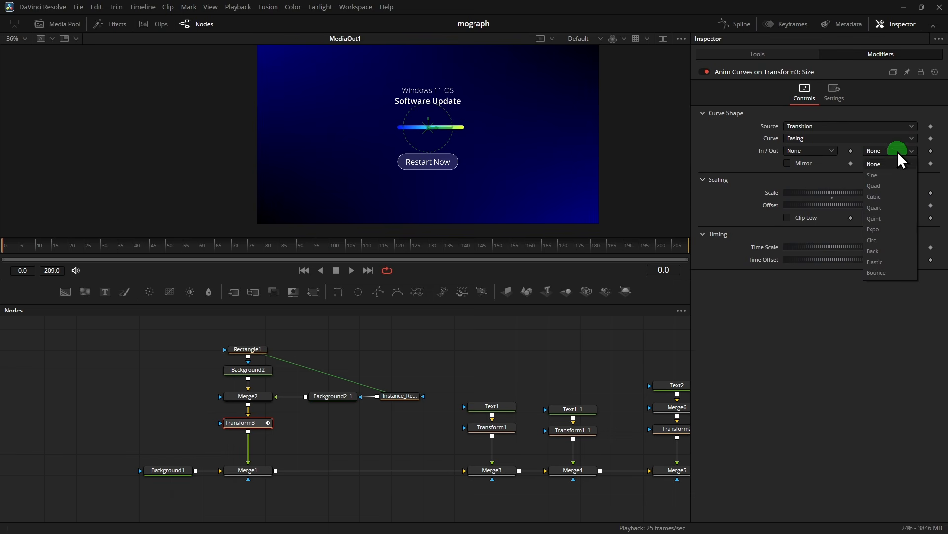
click(878, 262)
Try a Scale of 5 on the size modifier and play the animation from the start
click(901, 193)
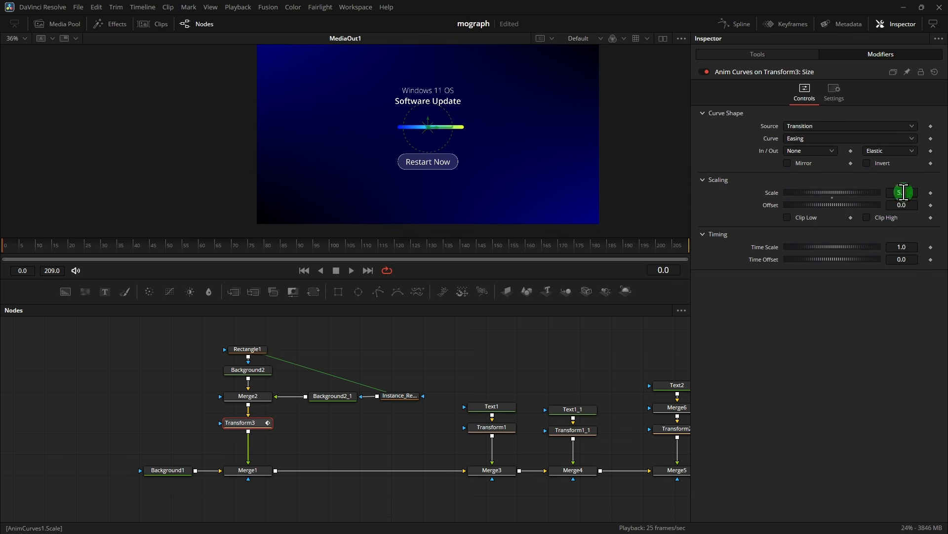
text(5)
key(Return)
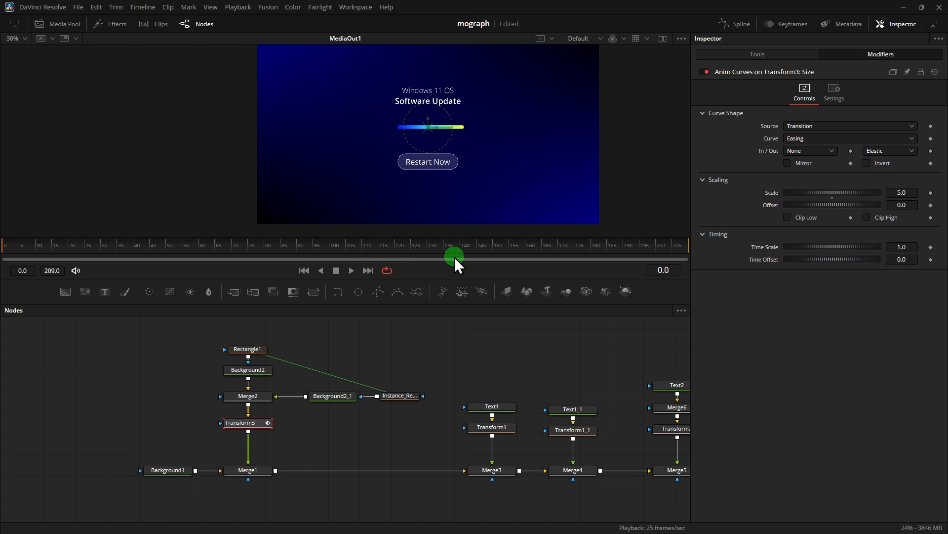
drag(114, 254, 3, 262)
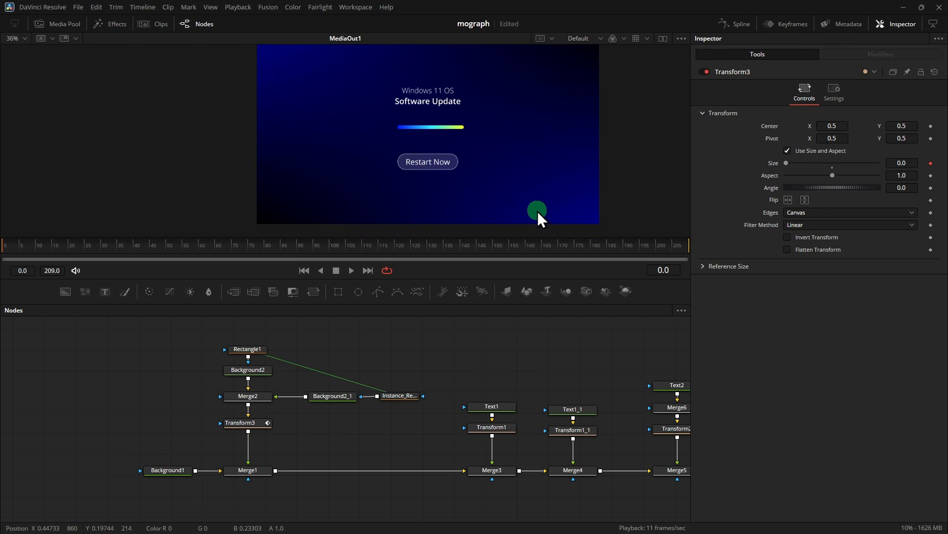
key(space)
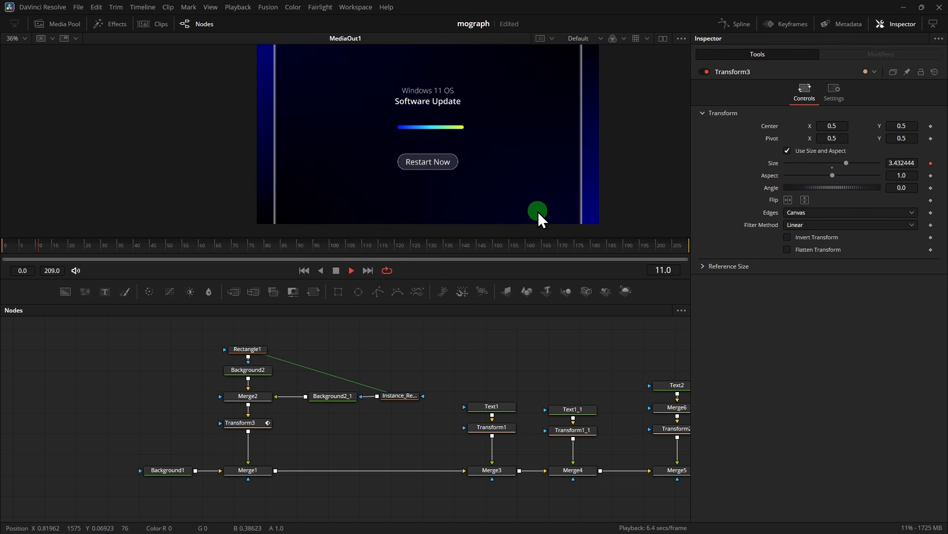
key(space)
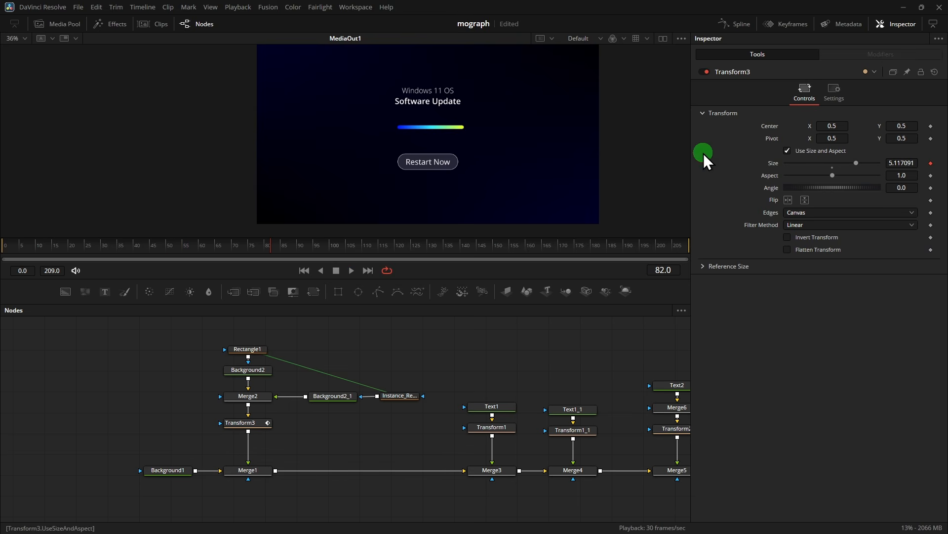
Reduce the Scale of Transform3's size modifier to 0.9796 and play the panel animation from the first frame
click(261, 426)
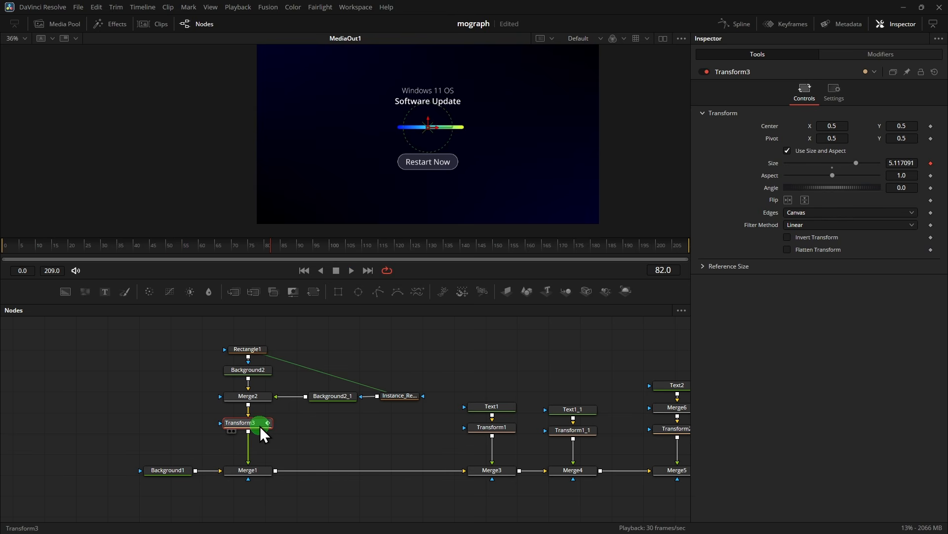
click(897, 55)
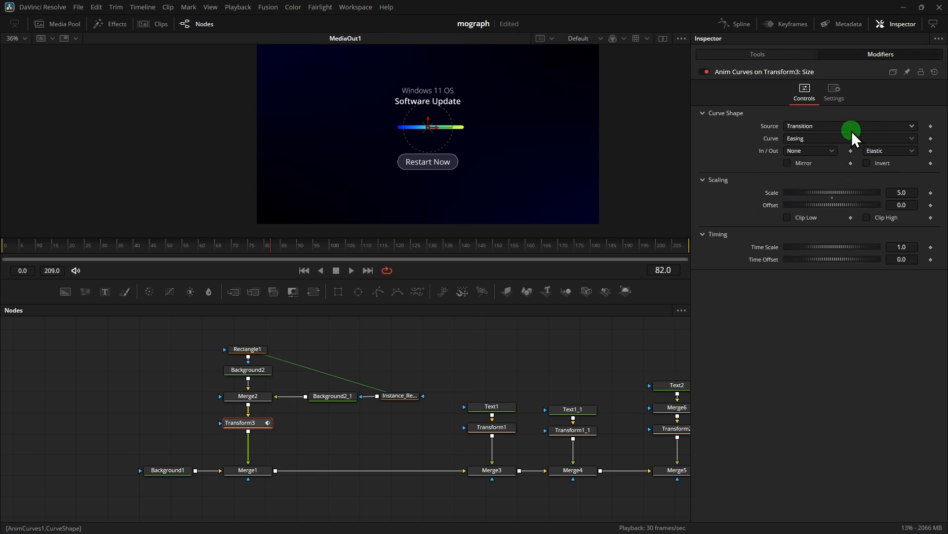
click(910, 192)
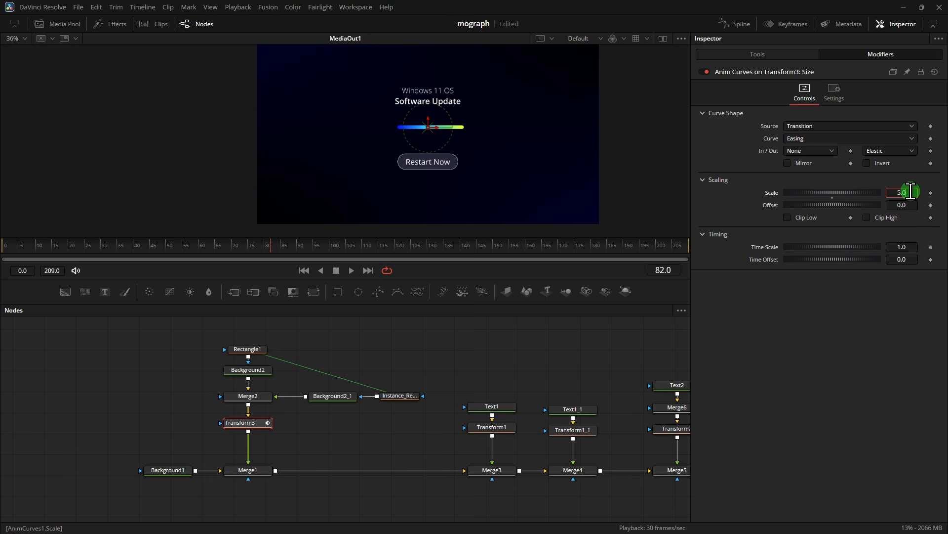
text(1)
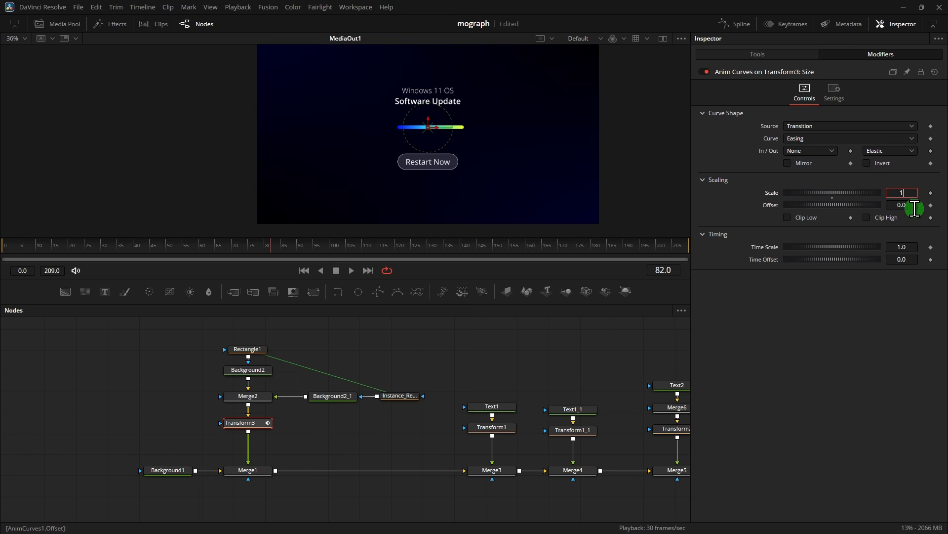
key(Return)
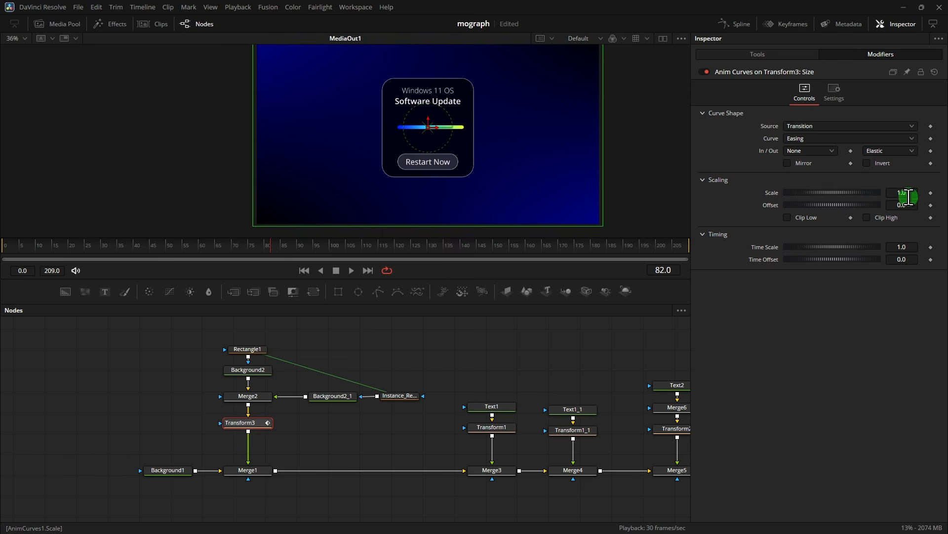
drag(912, 197, 943, 205)
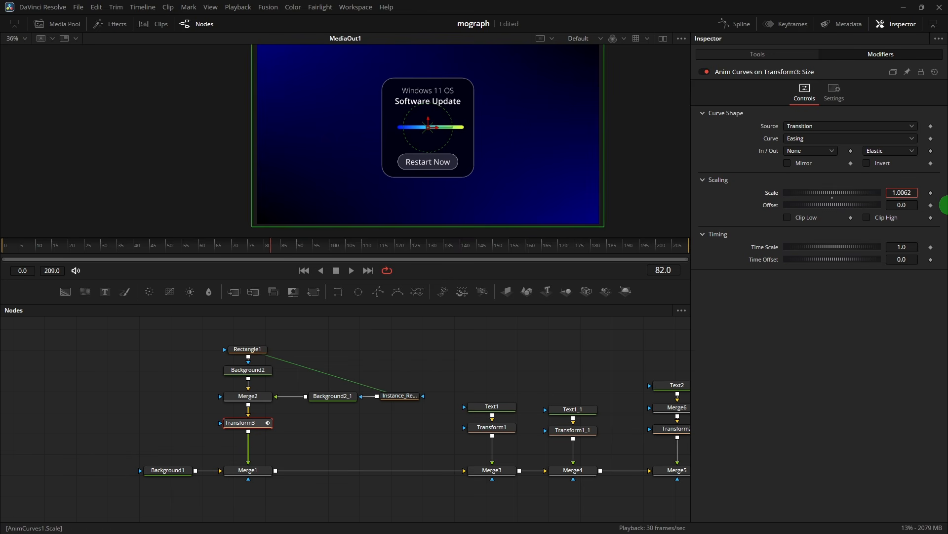
double_click(908, 192)
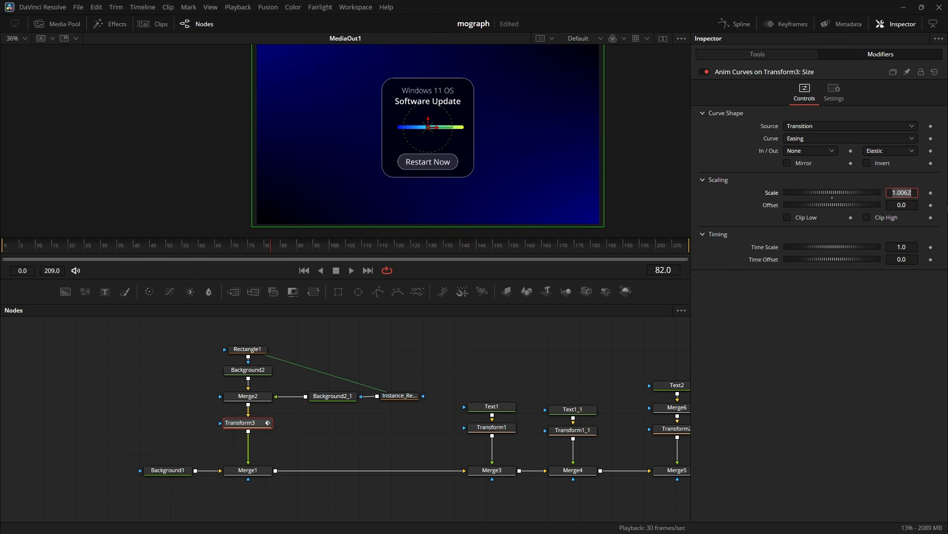
text(1)
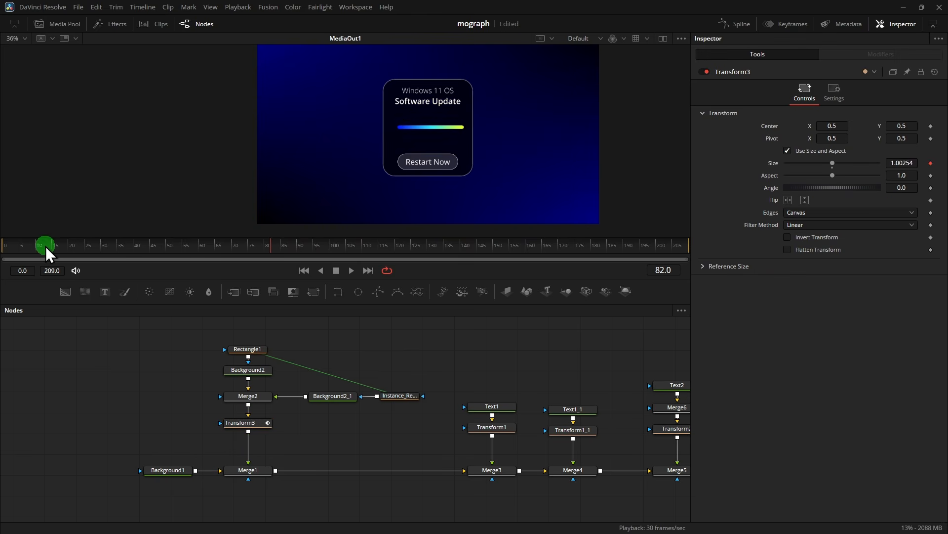
drag(46, 247, 2, 246)
key(space)
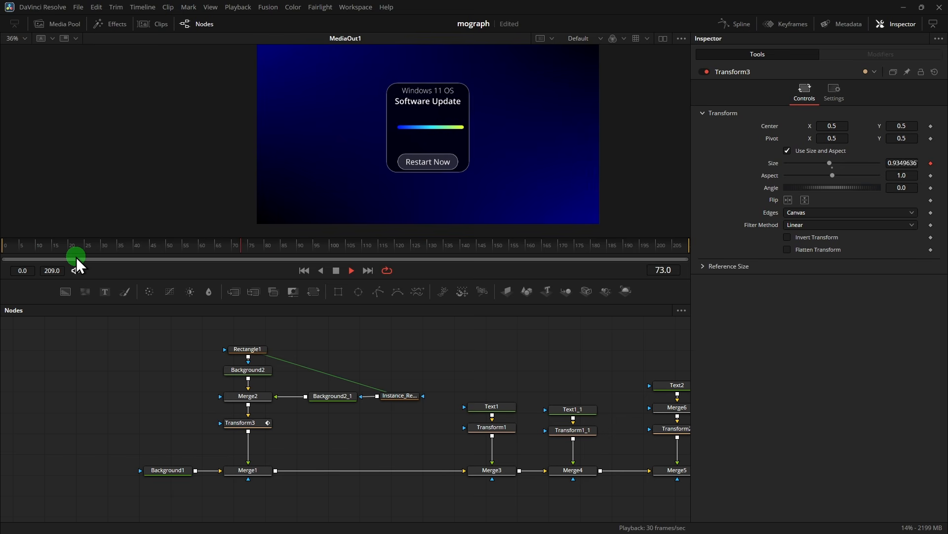
key(space)
Set the Time Scale of Transform3's size modifier to 3 and replay the animation from the start
click(248, 424)
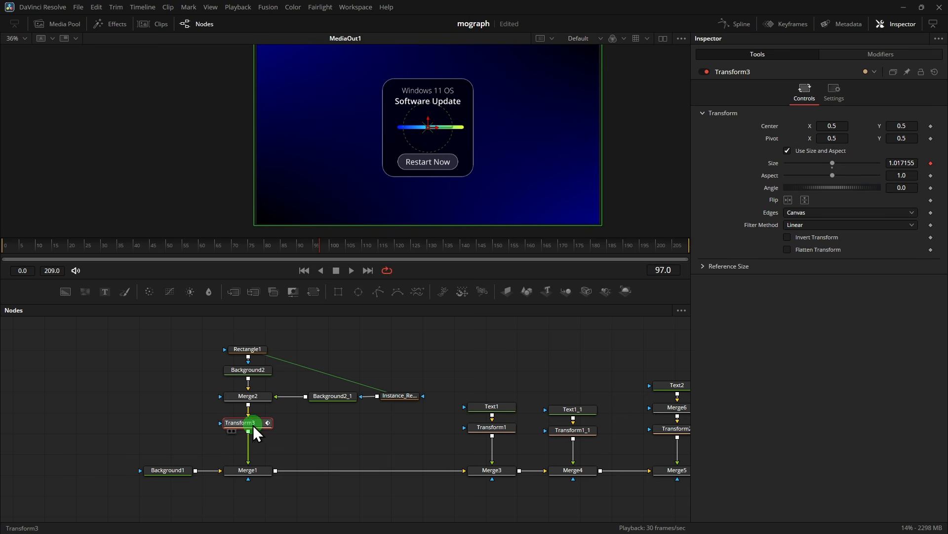
click(880, 55)
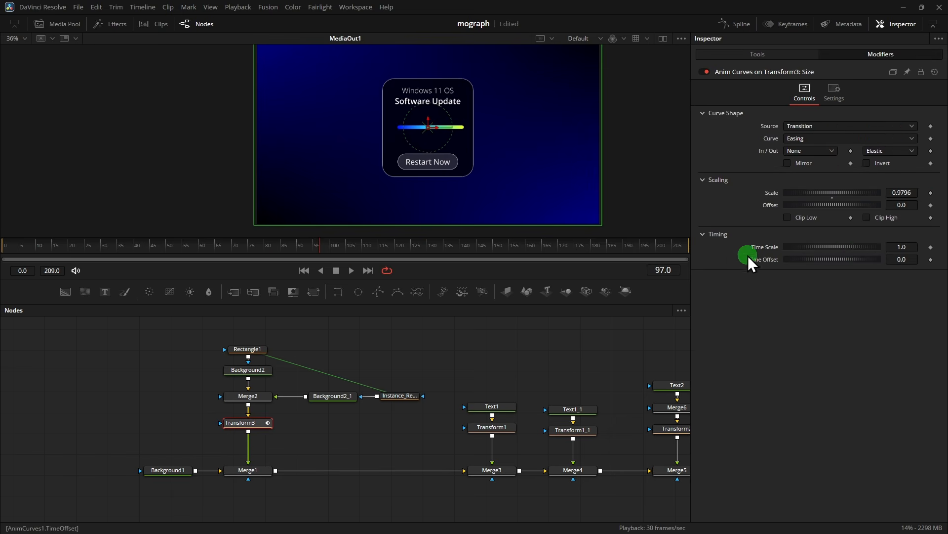
click(904, 247)
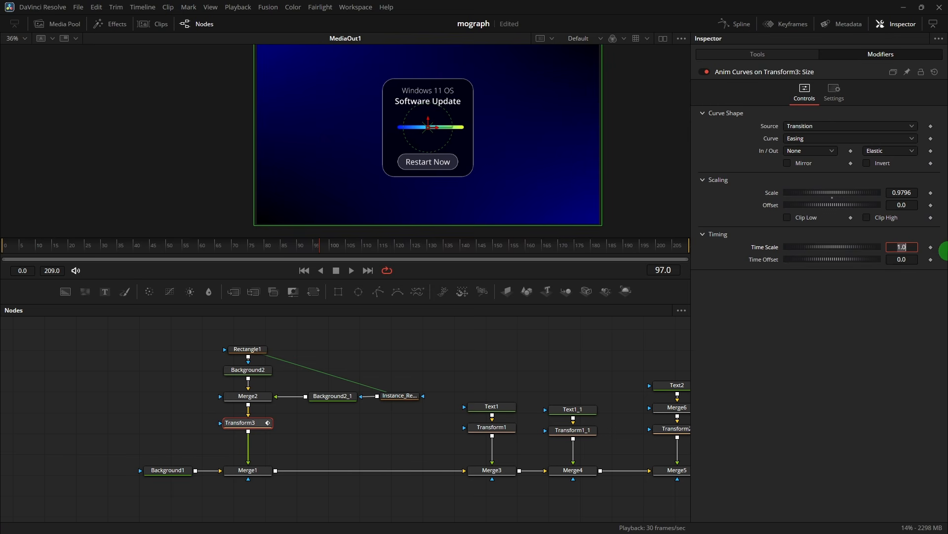
text(3)
key(Return)
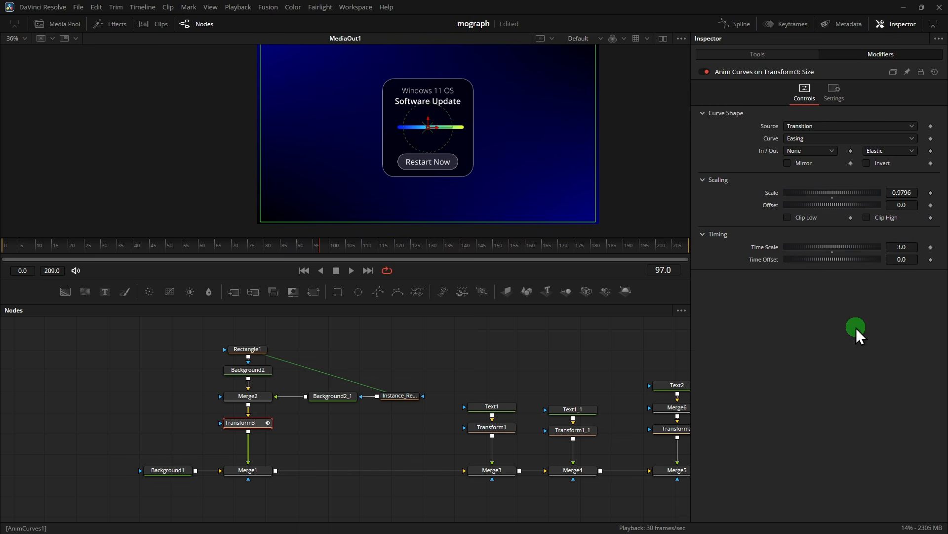
click(4, 245)
key(space)
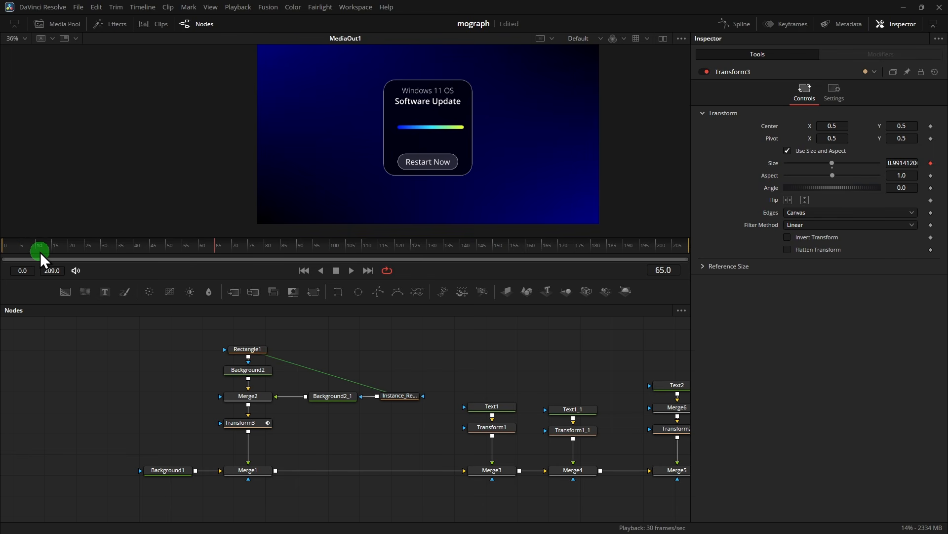
Check playback of the panel animation from frame 40, return to frame 40 and save the project
mouse_move(143, 253)
mouse_down()
mouse_move(235, 257)
mouse_move(135, 265)
mouse_up()
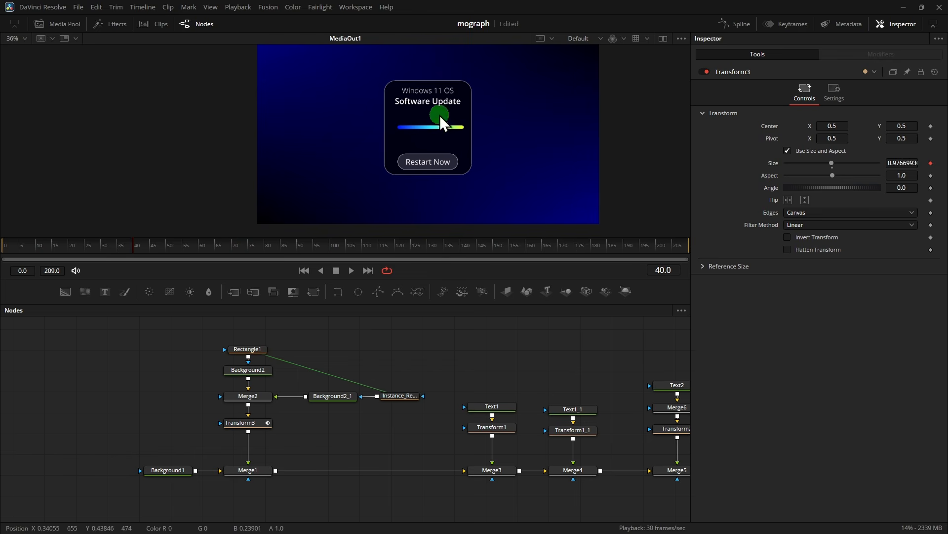
scroll(439, 115, up, 2)
key(space)
key(space)
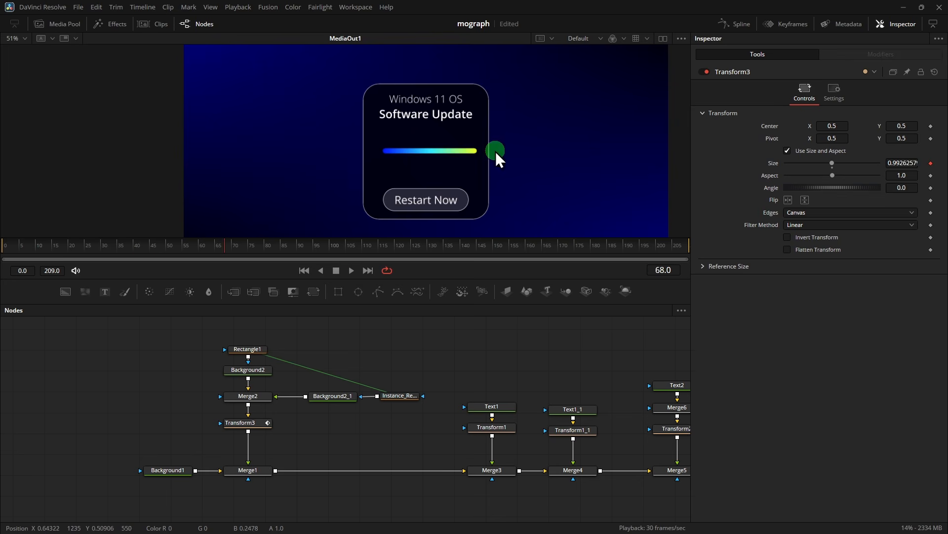
click(137, 250)
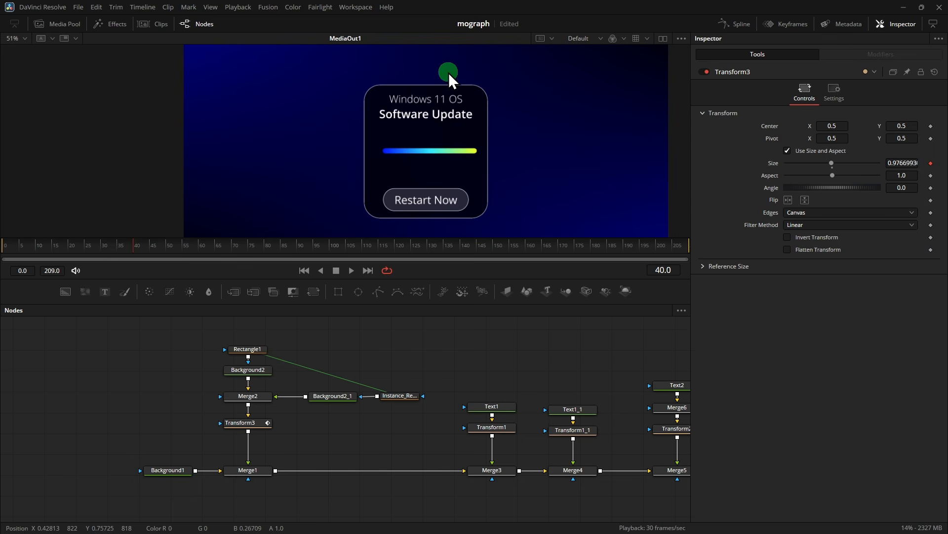
key(ctrl+s)
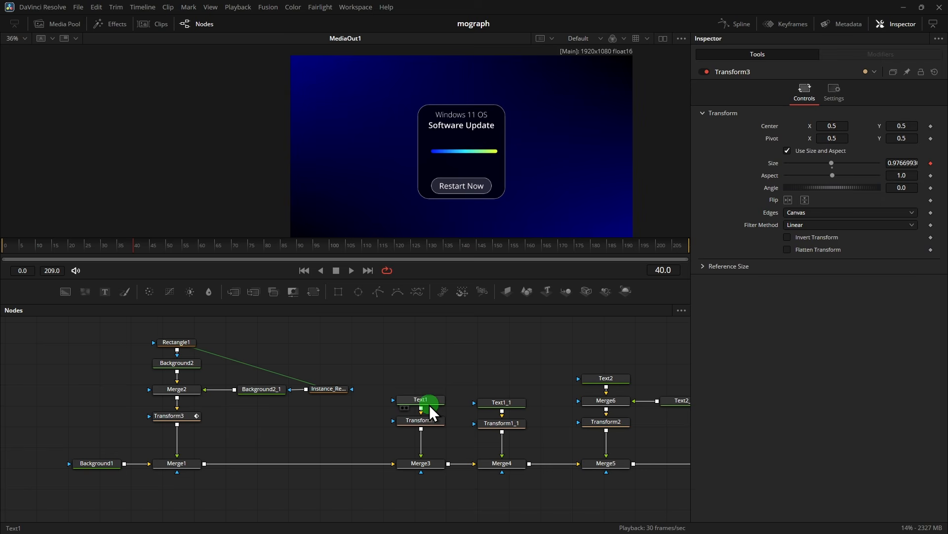
Move the Text1 node up to leave more space above Transform1
drag(429, 405, 428, 397)
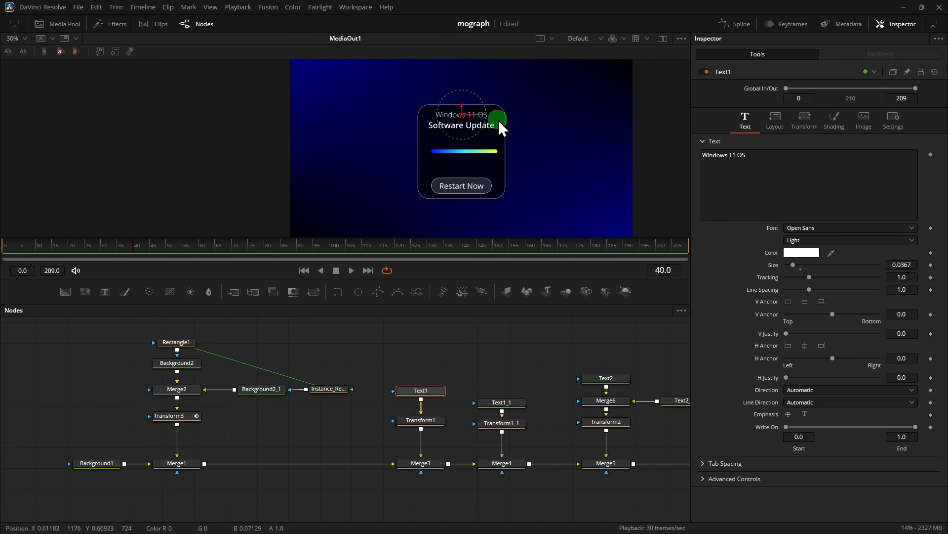
click(472, 377)
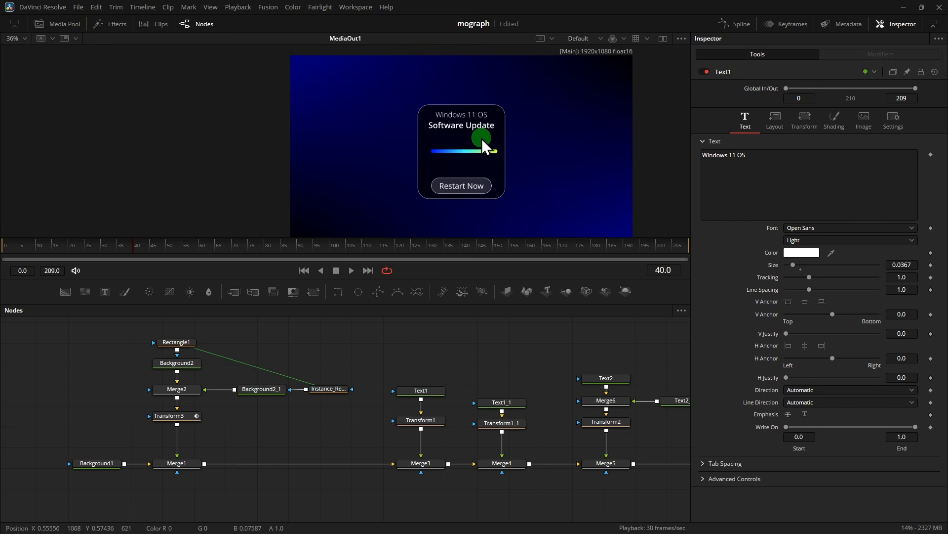
Add an XY Path modifier to the Center of Transform1, the transform of the "Windows 11 OS" title
scroll(481, 139, up, 2)
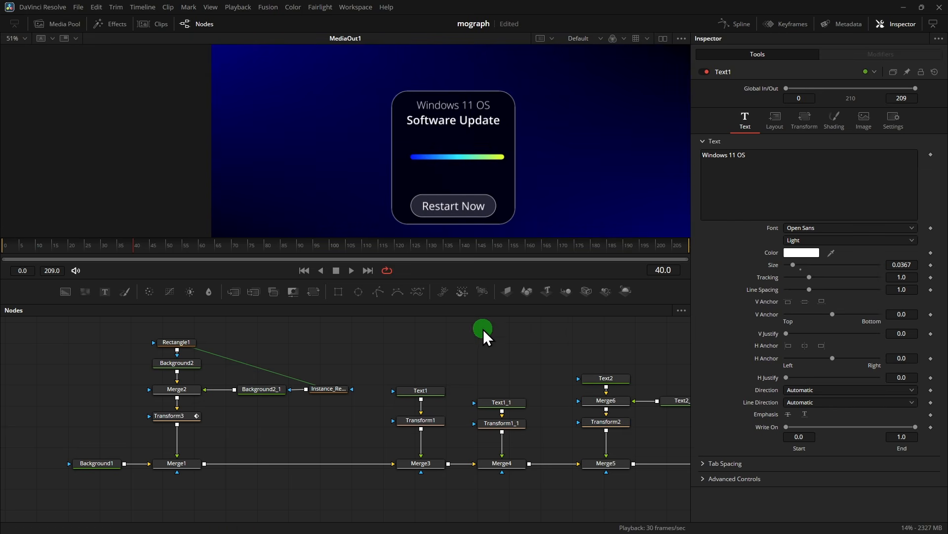
click(434, 395)
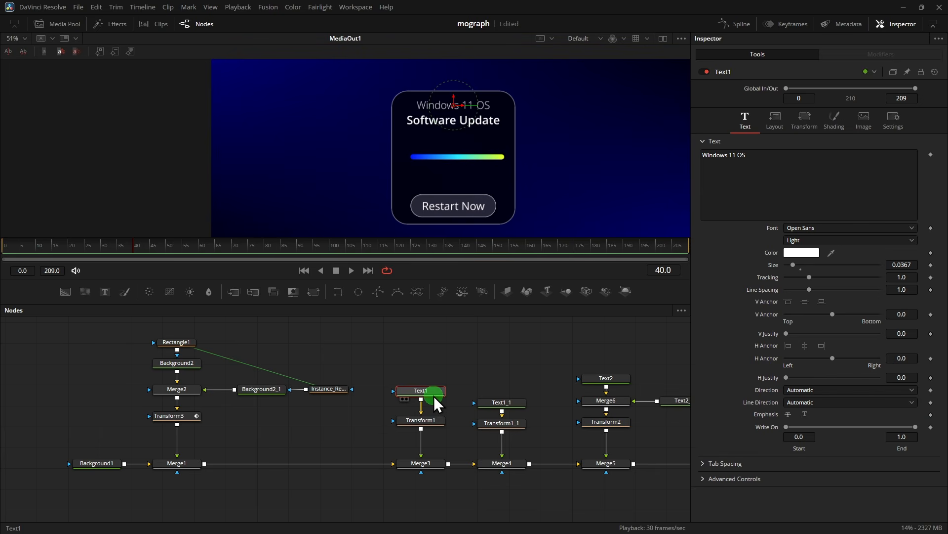
click(435, 425)
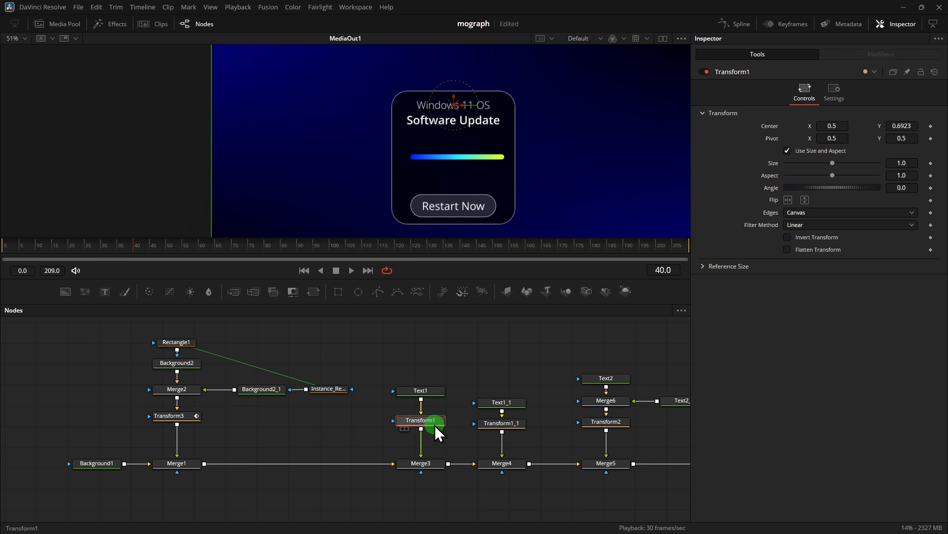
right_click(773, 127)
mouse_move(794, 170)
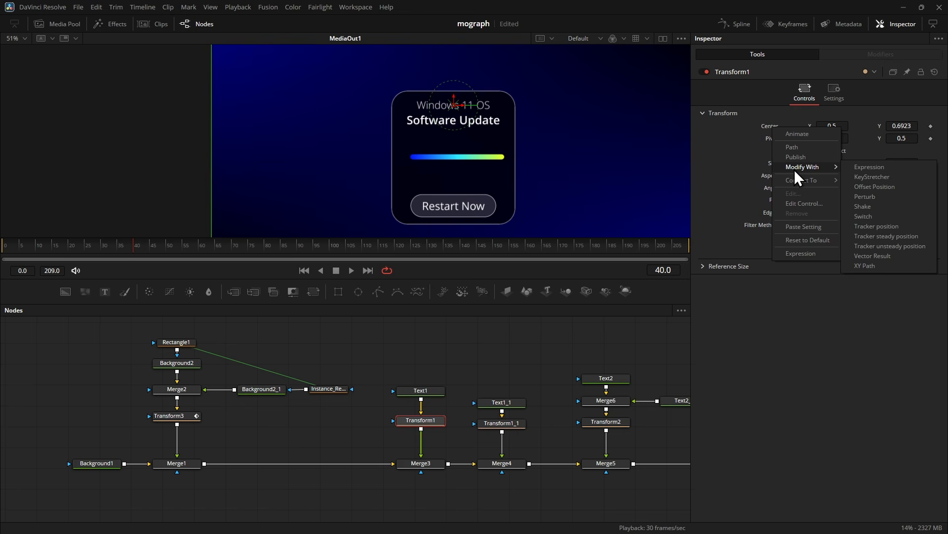
click(880, 268)
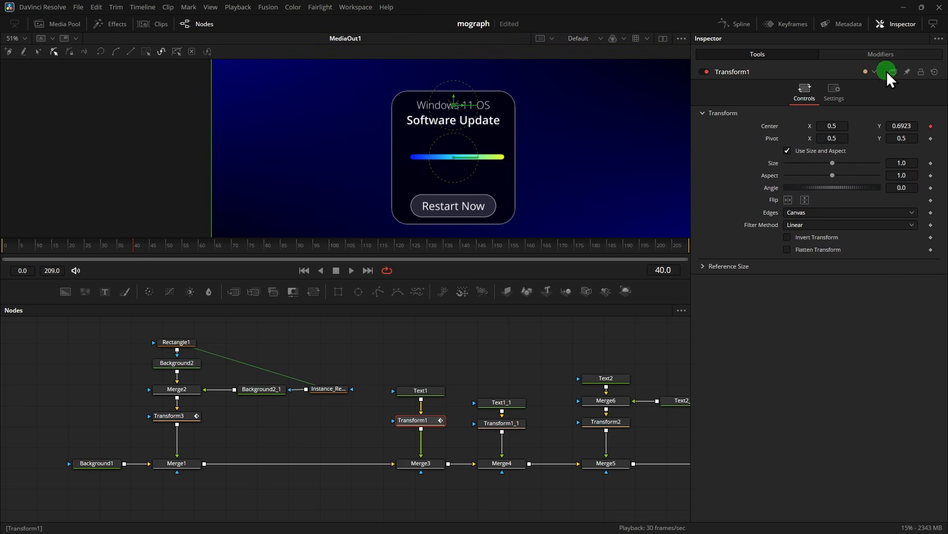
Modify the Y value of Transform1's XY Path with Anim Curves
click(897, 58)
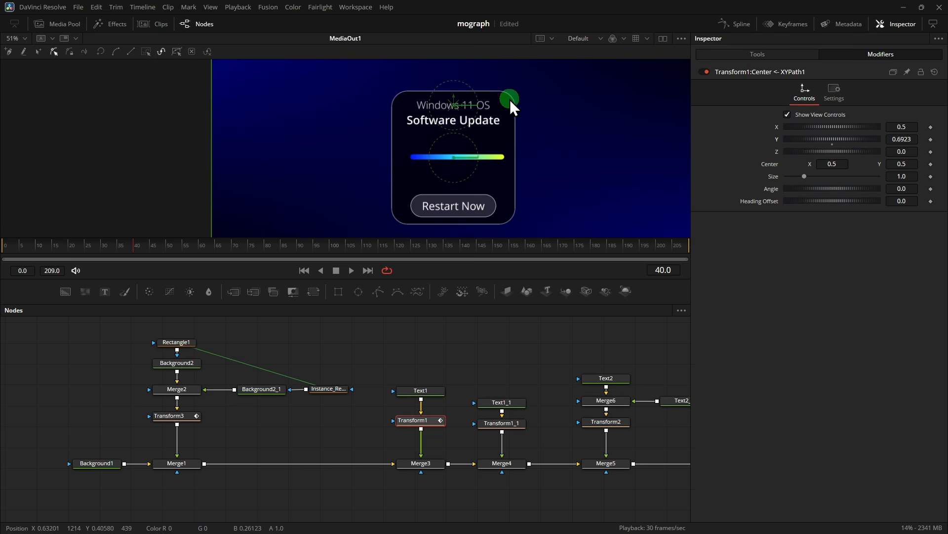
right_click(778, 138)
mouse_move(808, 177)
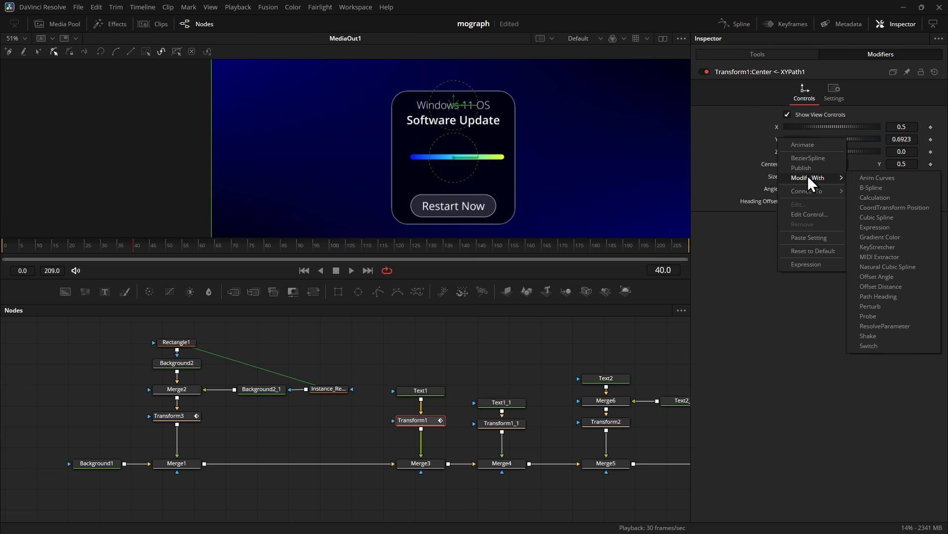
click(877, 177)
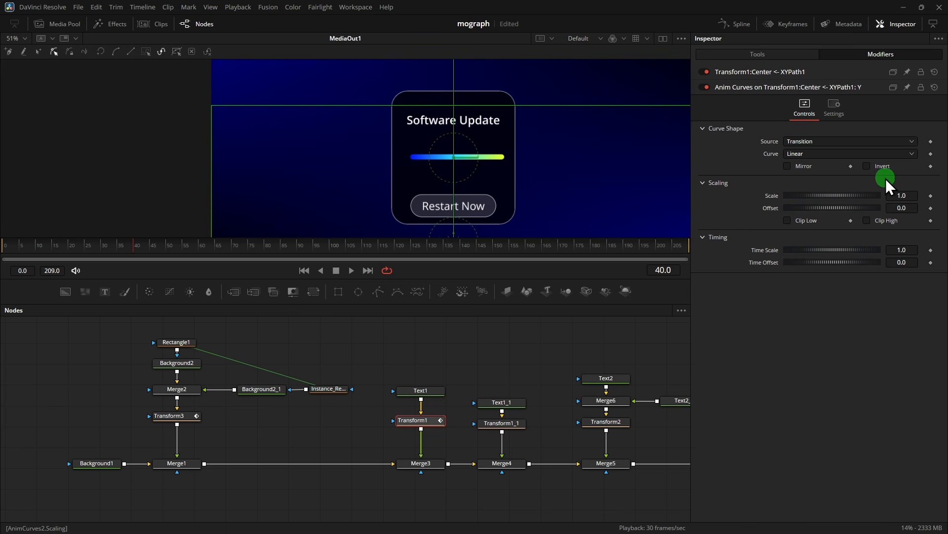
Set the Y animation curve of Transform1's path to Easing with Elastic as the out easing
click(903, 158)
click(817, 180)
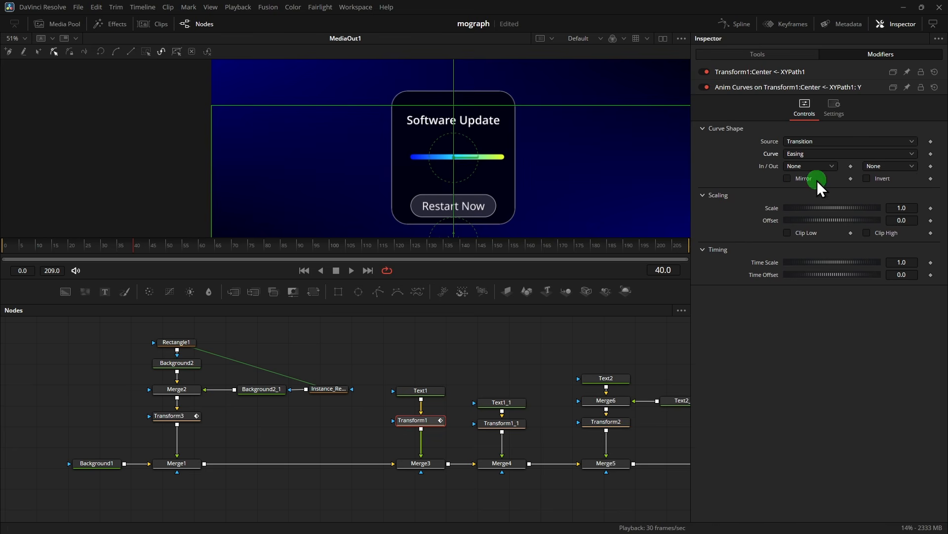
click(900, 210)
click(908, 167)
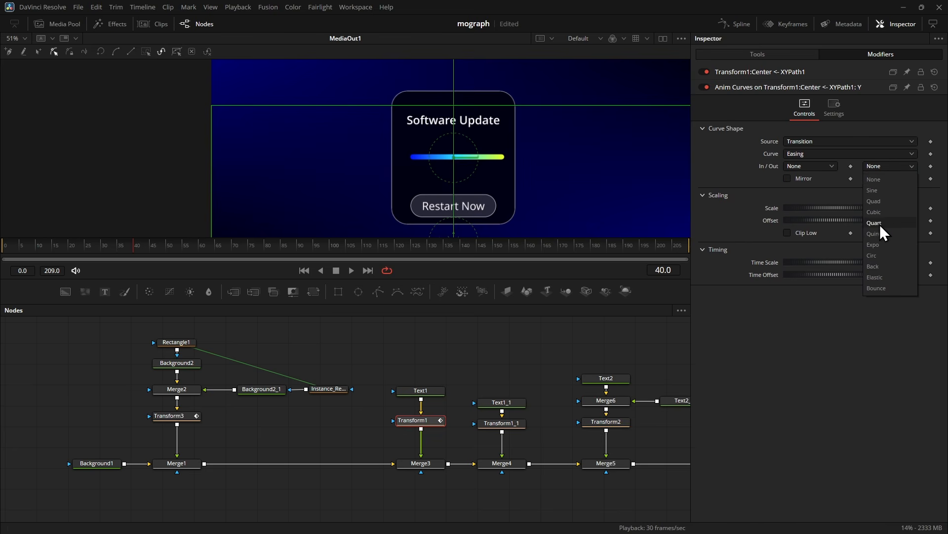
click(881, 277)
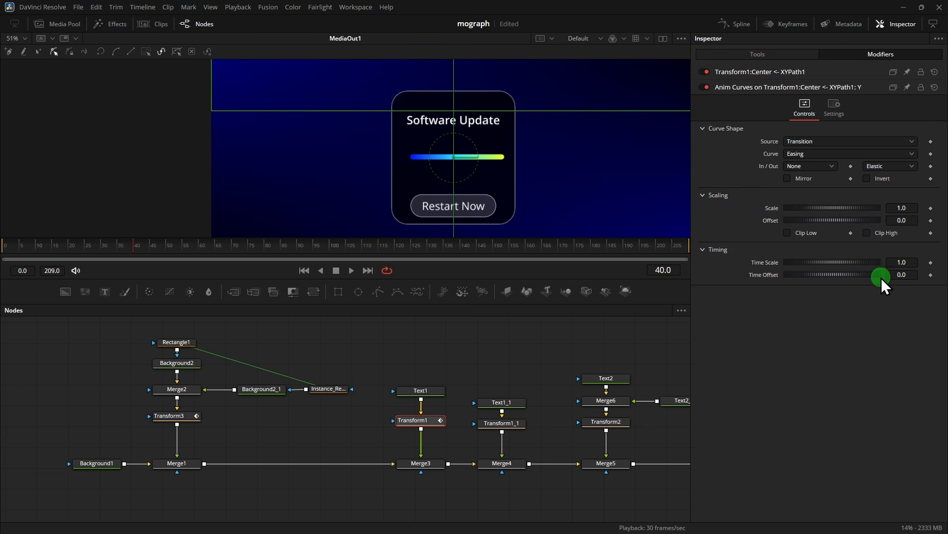
Set the Time Scale of the Y animation curve to 3 and play the title's movement, returning to frame 42
click(904, 263)
text(3)
key(Return)
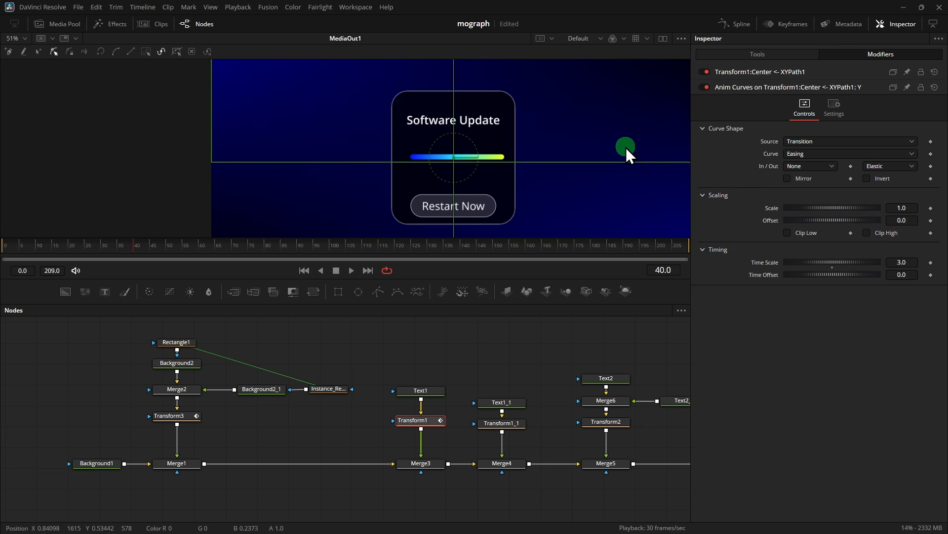
scroll(629, 145, down, 4)
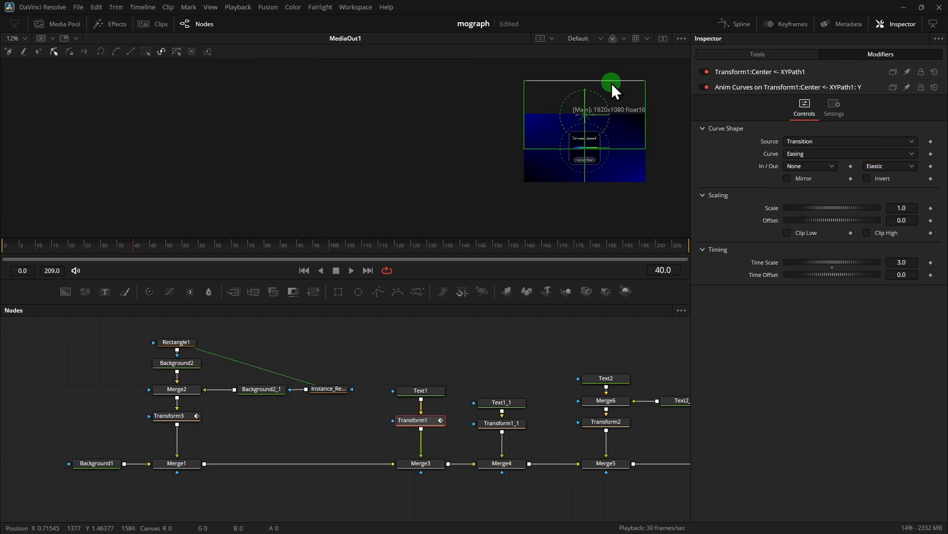
scroll(648, 159, up, 3)
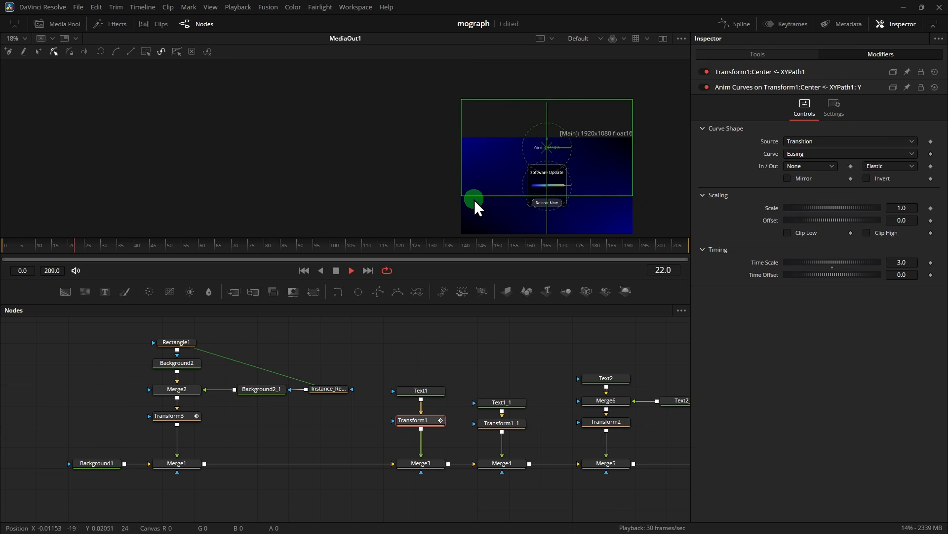
scroll(558, 151, up, 2)
scroll(558, 151, down, 4)
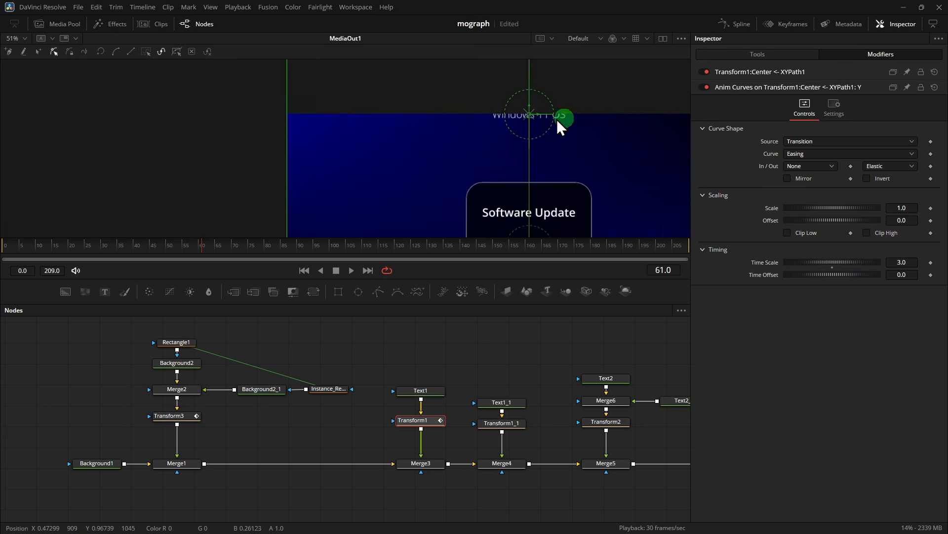
mouse_move(188, 247)
mouse_down()
mouse_move(36, 255)
mouse_move(140, 254)
mouse_up()
click(549, 192)
scroll(588, 191, up, 2)
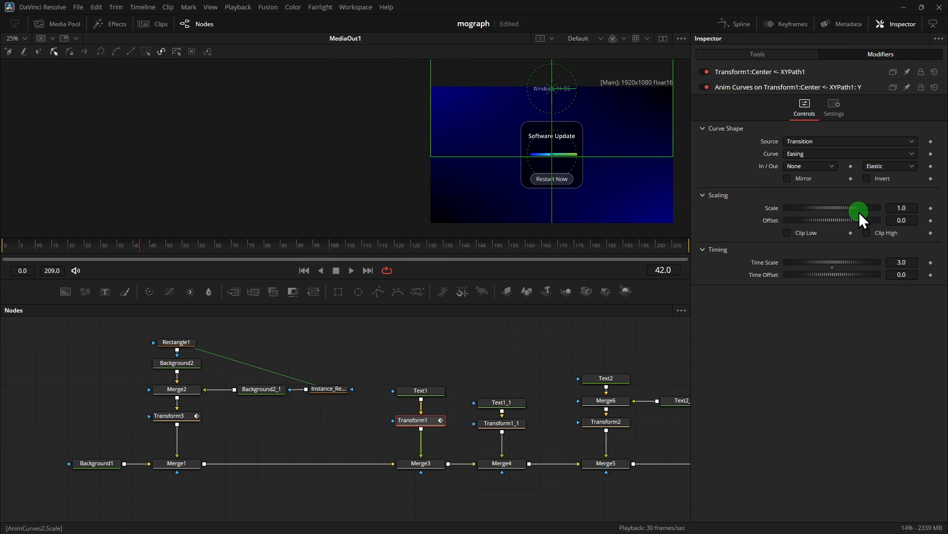
Reduce the Scale of the Y animation curve to -0.194 and play the movement from the first frame
drag(898, 207, 556, 143)
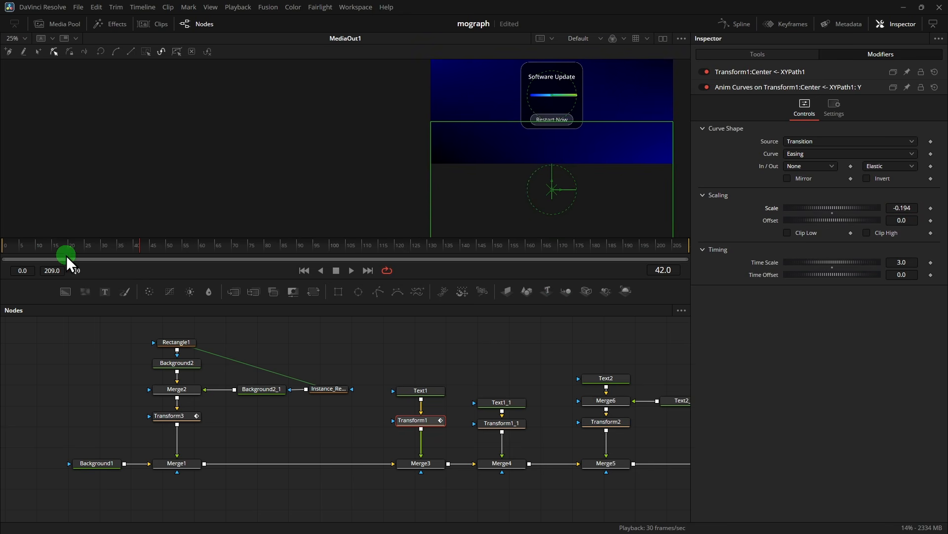
drag(77, 249, 3, 258)
scroll(599, 196, up, 3)
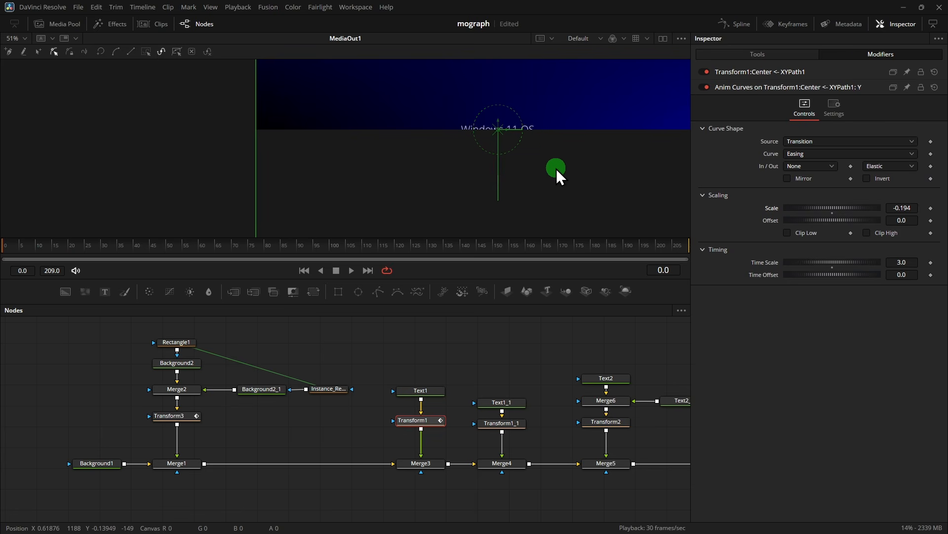
key(space)
key(space)
scroll(586, 166, up, 4)
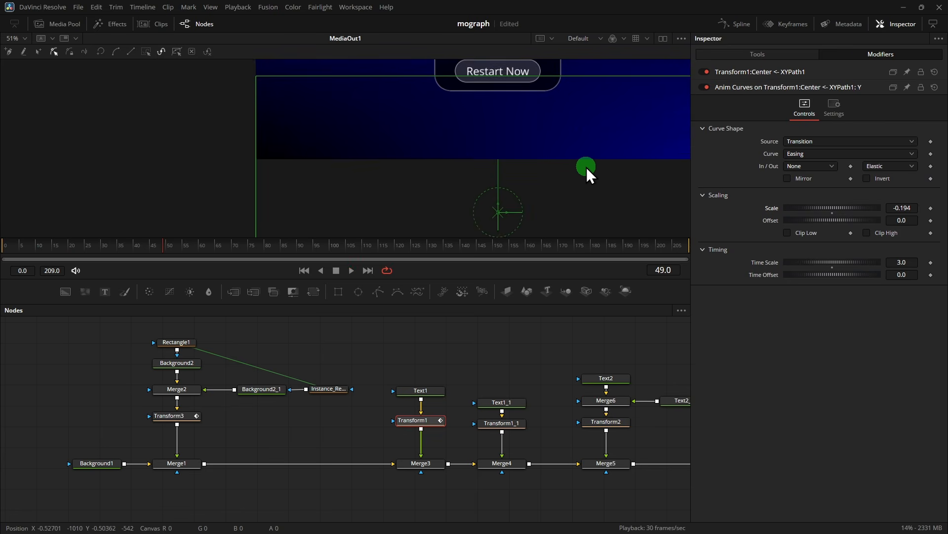
scroll(599, 152, down, 2)
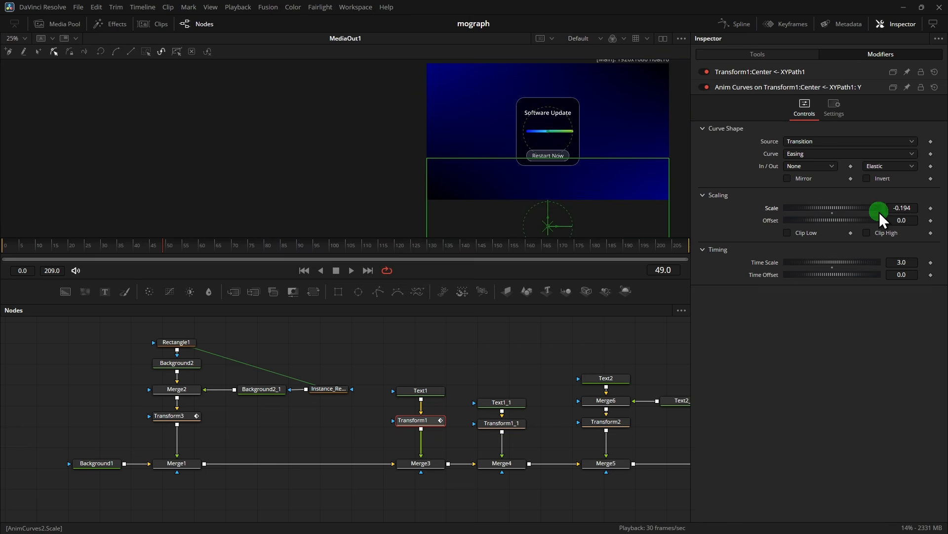
Raise the Offset of the Y animation curve to bring the "Windows 11 OS" title up just above "Software Update" in the panel
drag(901, 221, 756, 218)
scroll(564, 205, up, 5)
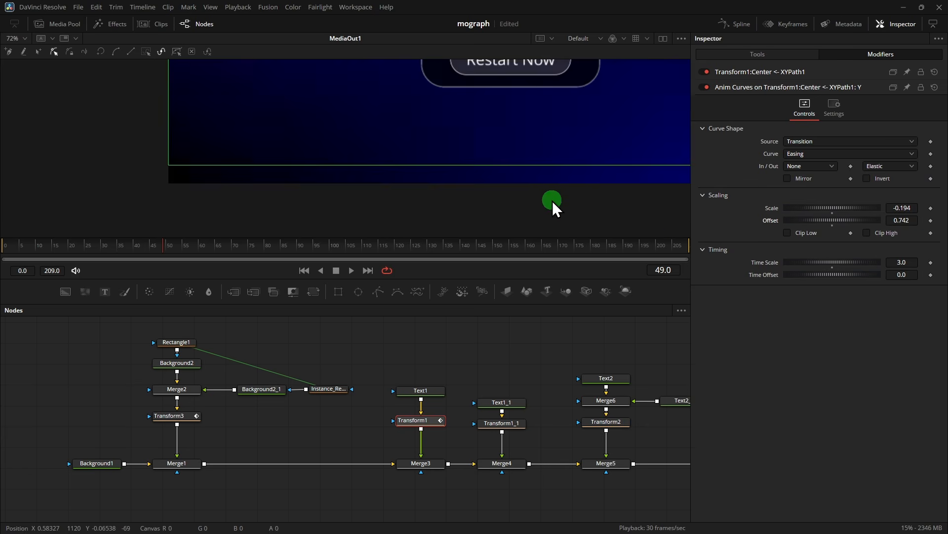
scroll(538, 186, up, 3)
drag(902, 220, 914, 220)
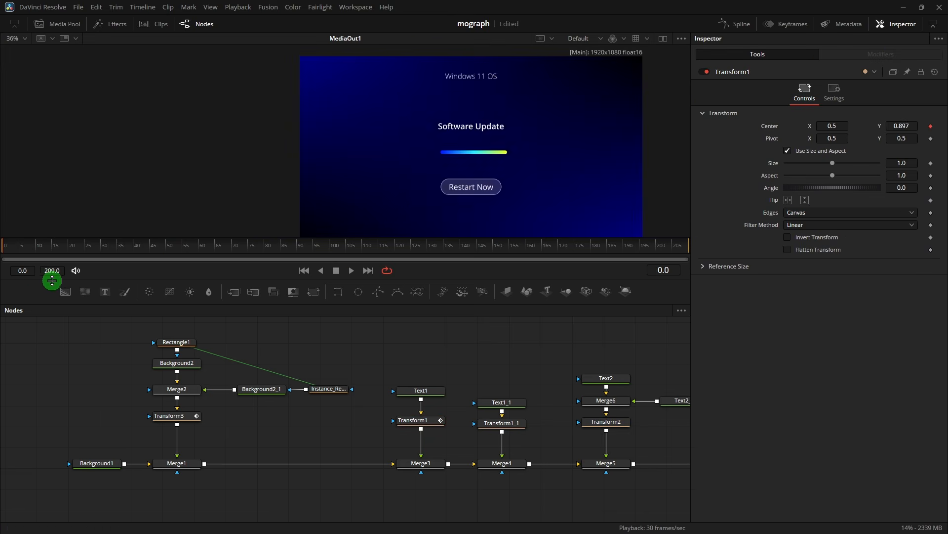
Replay the title animation from the first frame and examine the title's resting position inside the panel at frame 35
key(space)
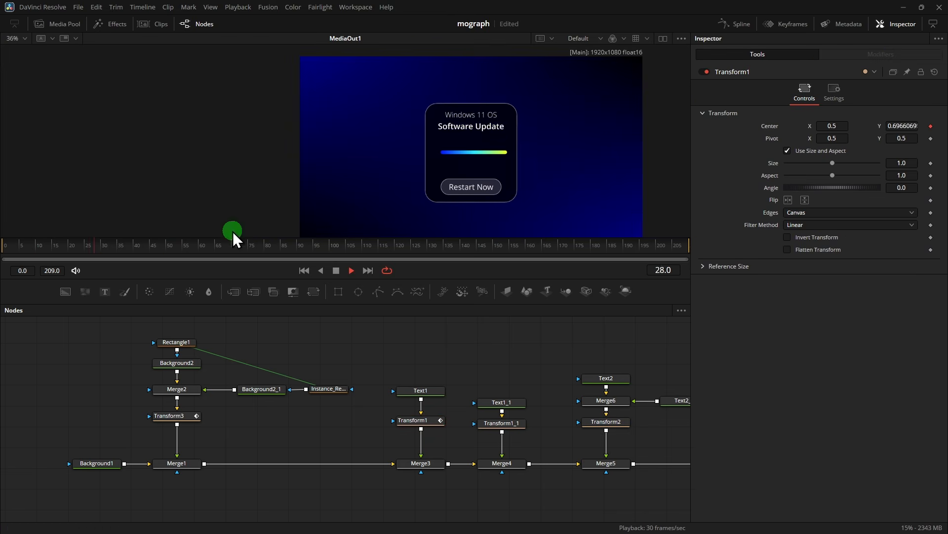
drag(111, 250, 2, 250)
key(space)
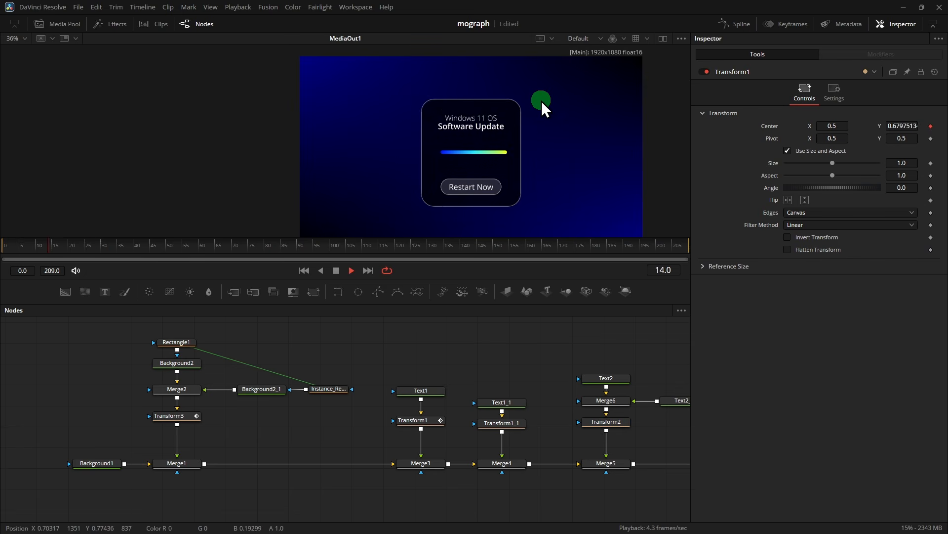
key(space)
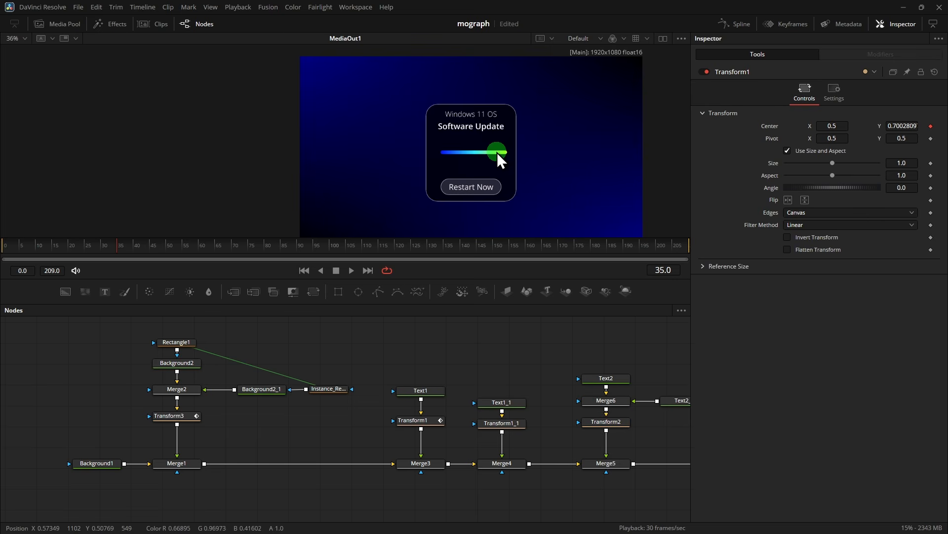
scroll(479, 144, up, 1)
scroll(479, 144, up, 1)
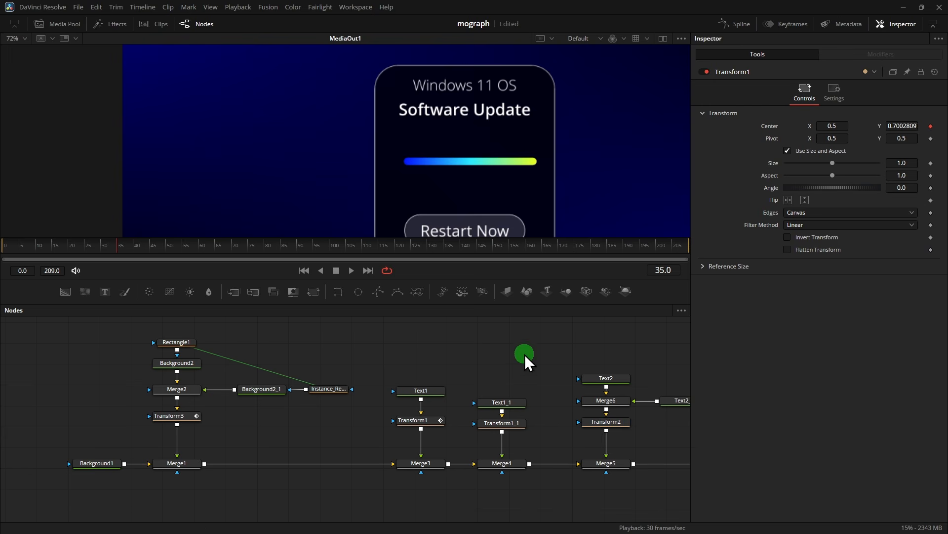
Move the Text1_1 node up from Transform1_1 and apply a Follower modifier to its "Software Update" text
drag(541, 350, 440, 345)
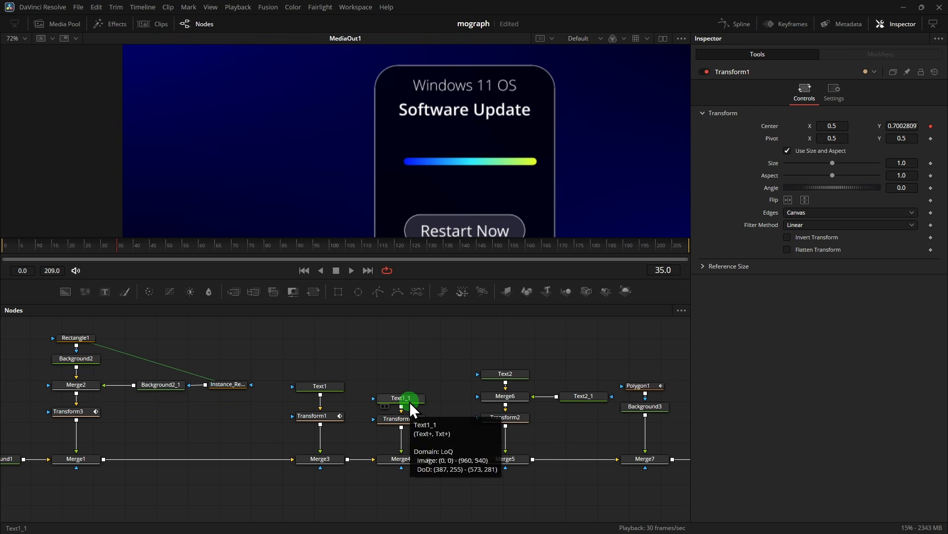
drag(410, 402, 410, 393)
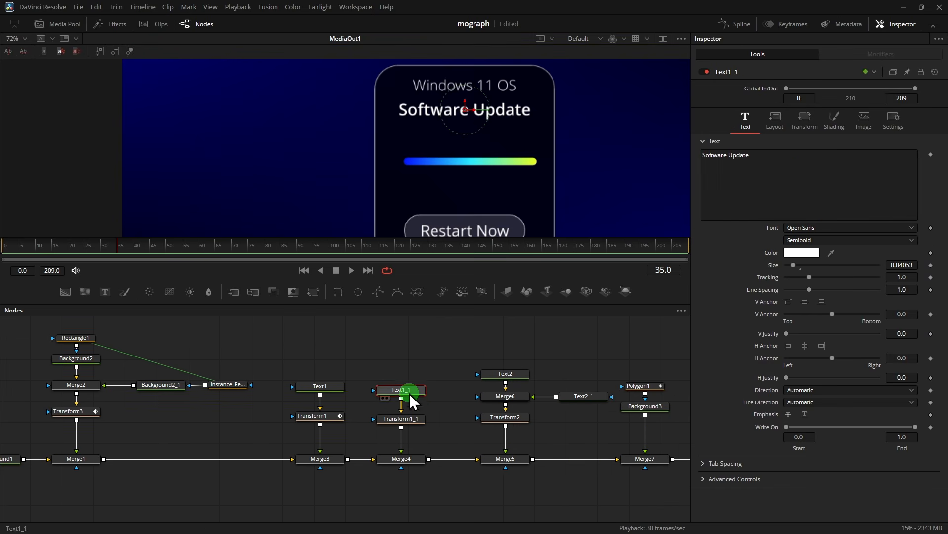
right_click(798, 172)
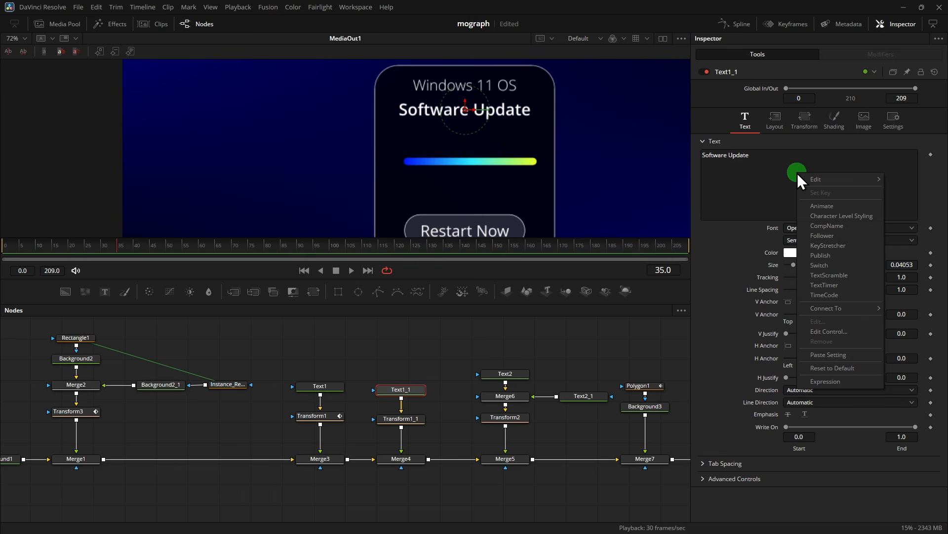
click(823, 236)
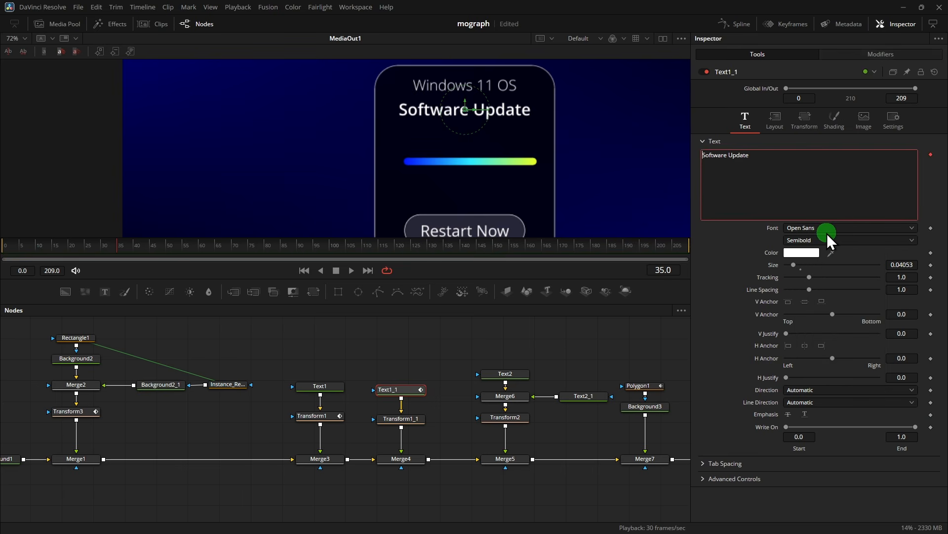
Set the transform of the Follower modifier on the "Software Update" text to Words
click(876, 52)
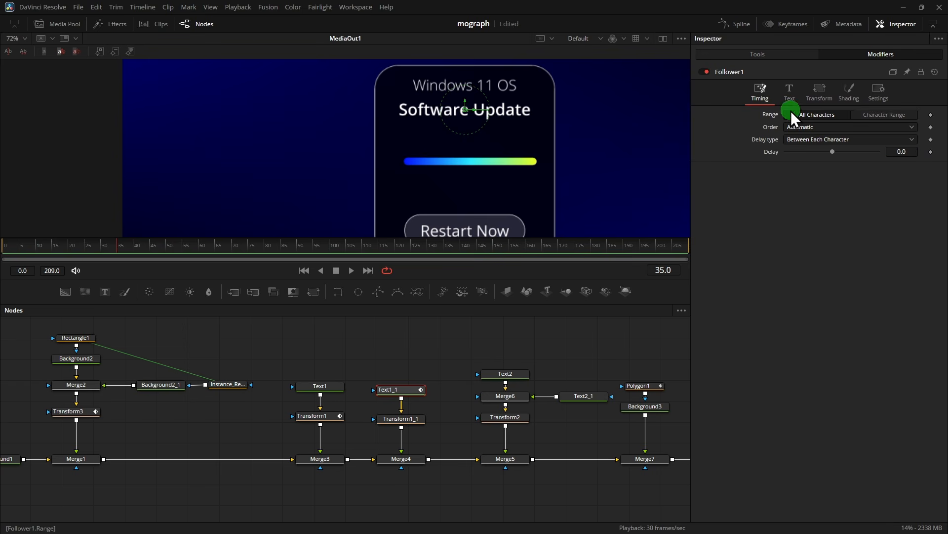
click(821, 89)
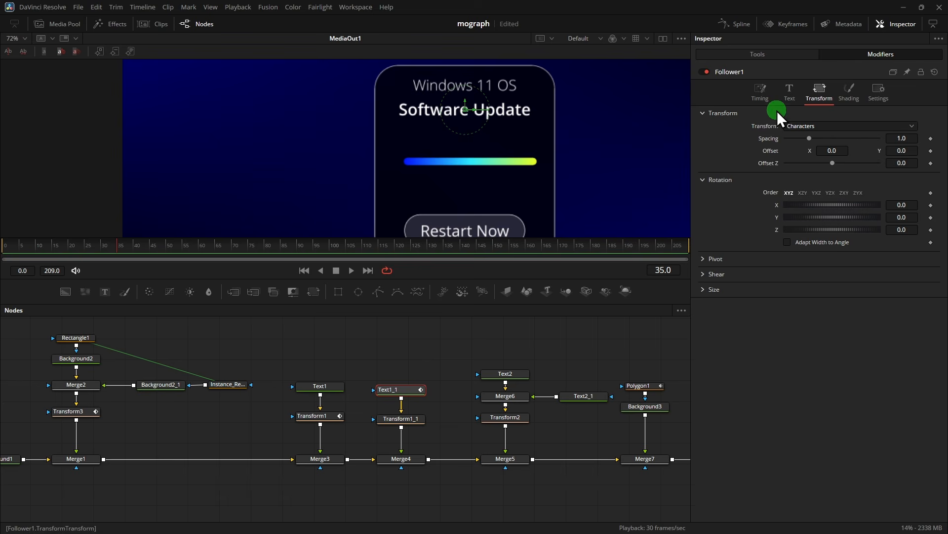
click(815, 127)
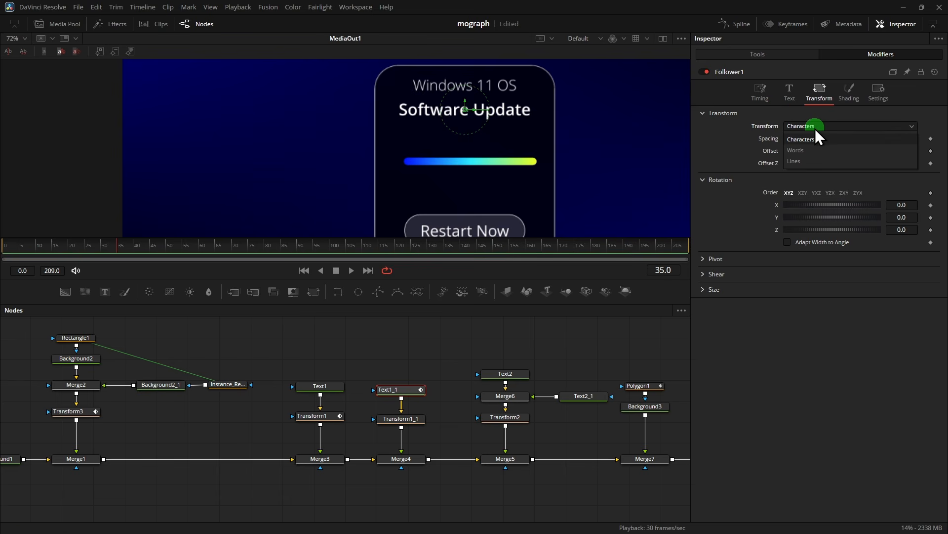
click(796, 148)
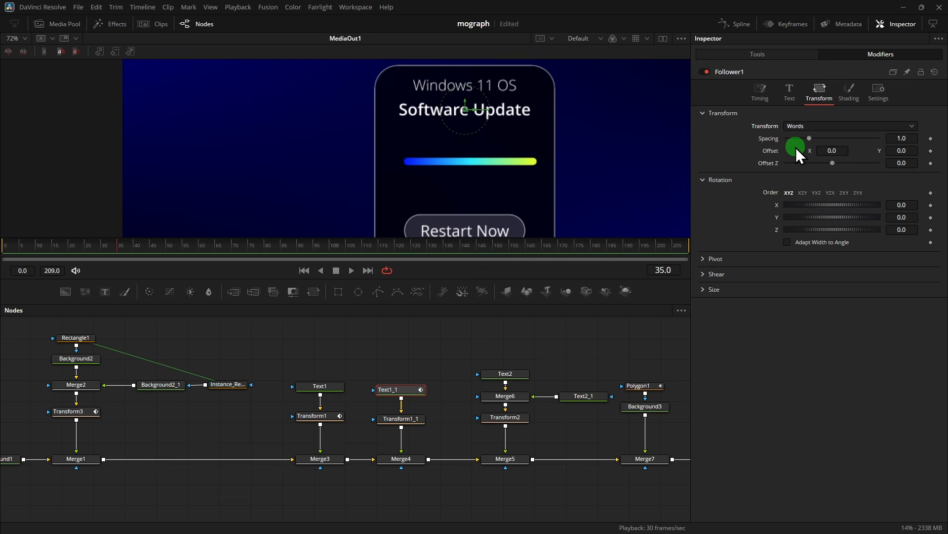
Add an XY Path modifier to the Follower's word Offset and drive its Y value with Anim Curves
right_click(771, 152)
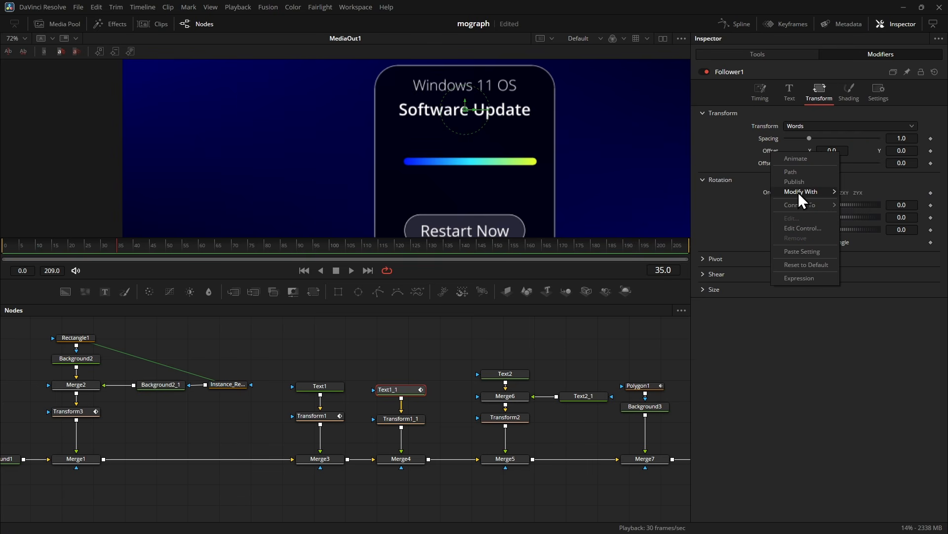
mouse_move(800, 192)
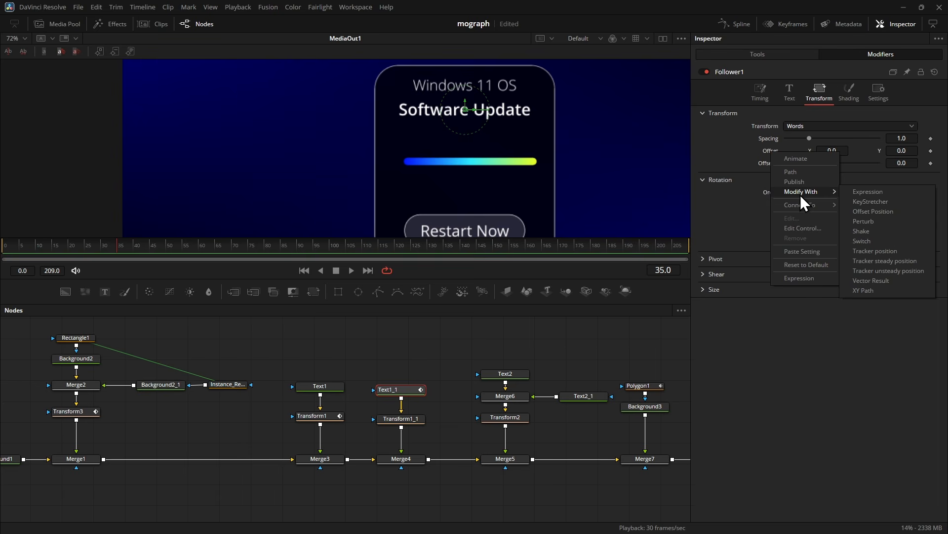
click(864, 292)
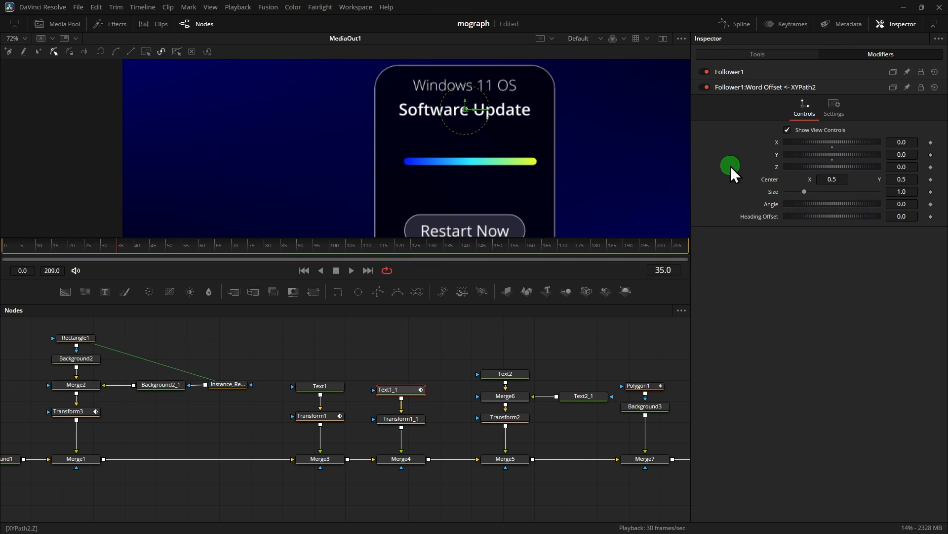
right_click(778, 157)
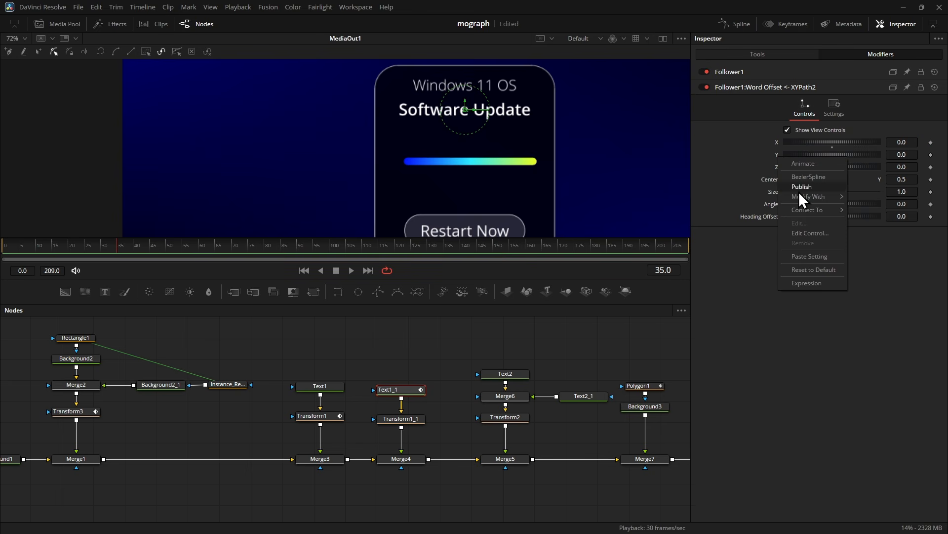
mouse_move(803, 196)
click(865, 198)
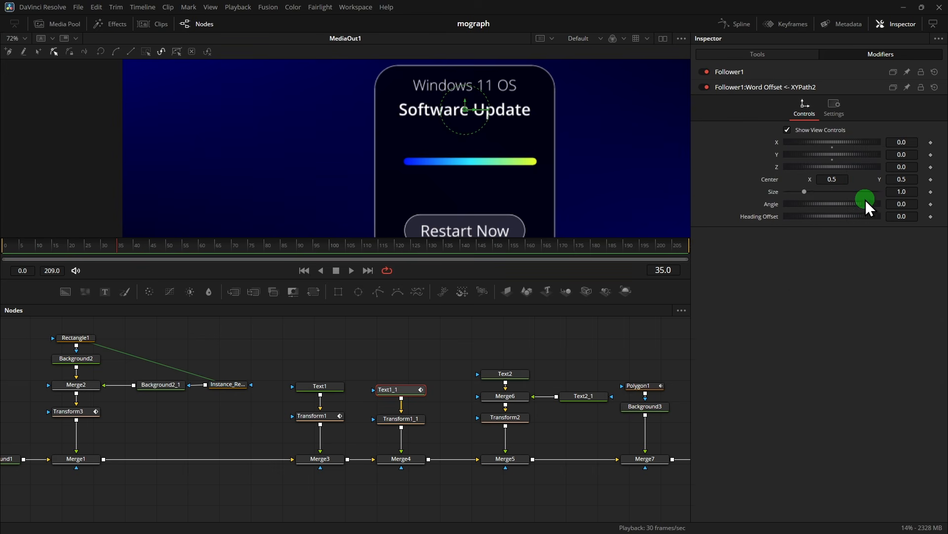
Set the Scale of the word offset's Y animation curve to about -0.256 so "Software Update" moves down from above
click(475, 82)
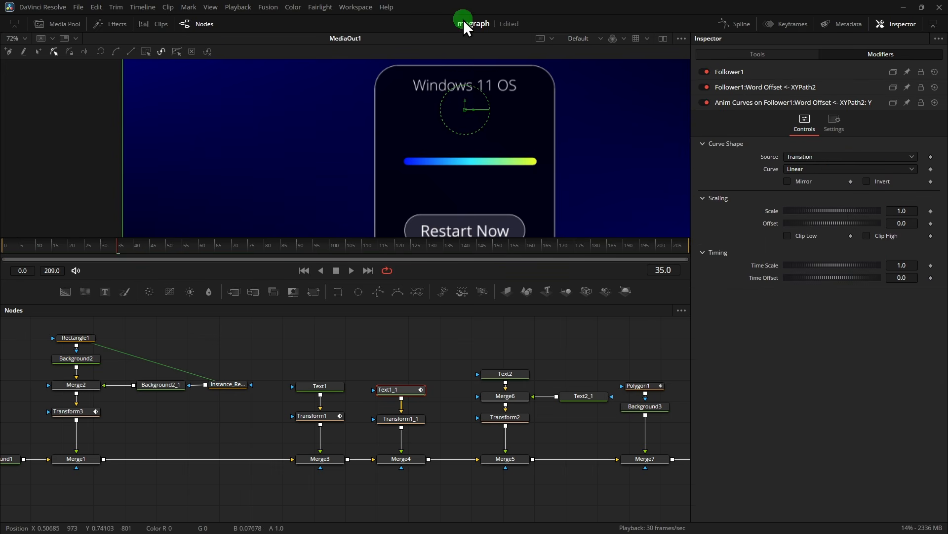
scroll(607, 138, down, 5)
scroll(617, 141, down, 1)
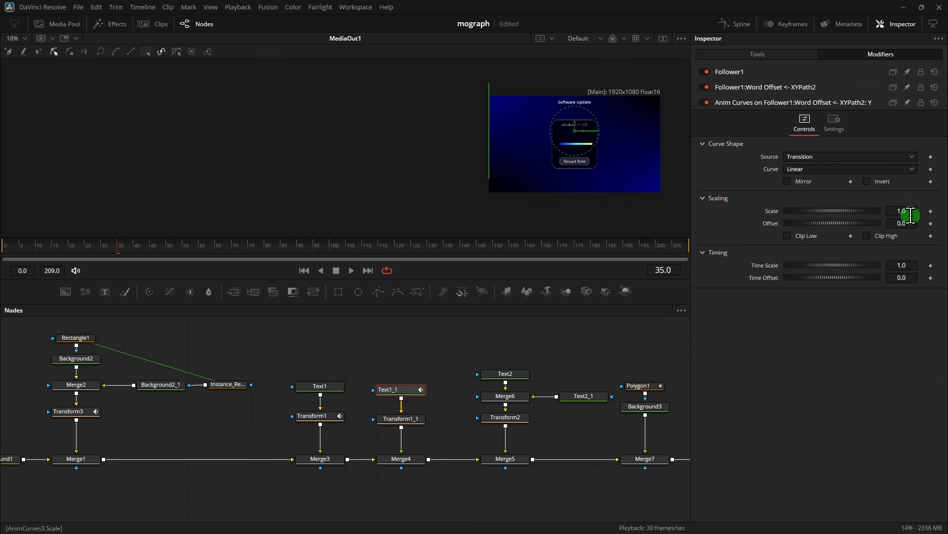
drag(908, 211, 288, 330)
Replay the animation from the first frame and examine the travel of the "Software Update" title relative to the progress bar
drag(26, 247, 3, 261)
key(space)
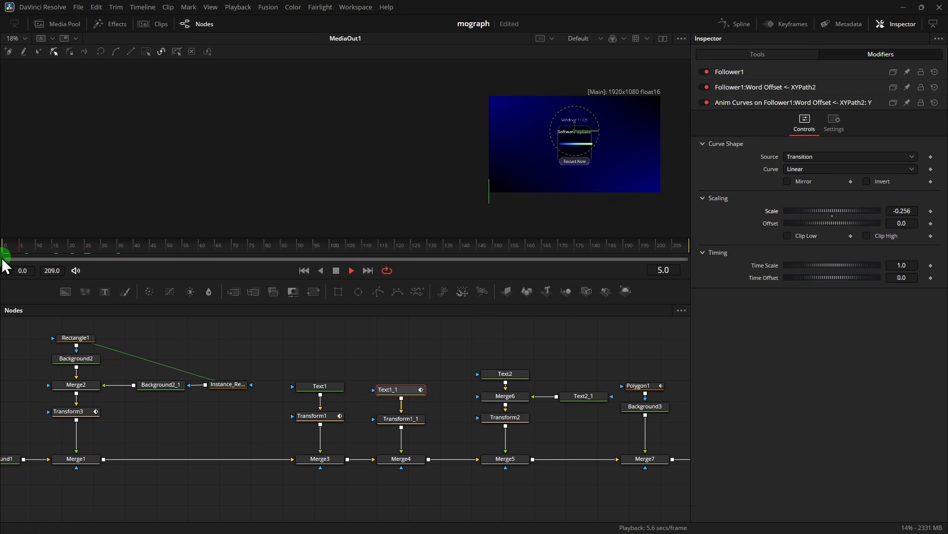
key(space)
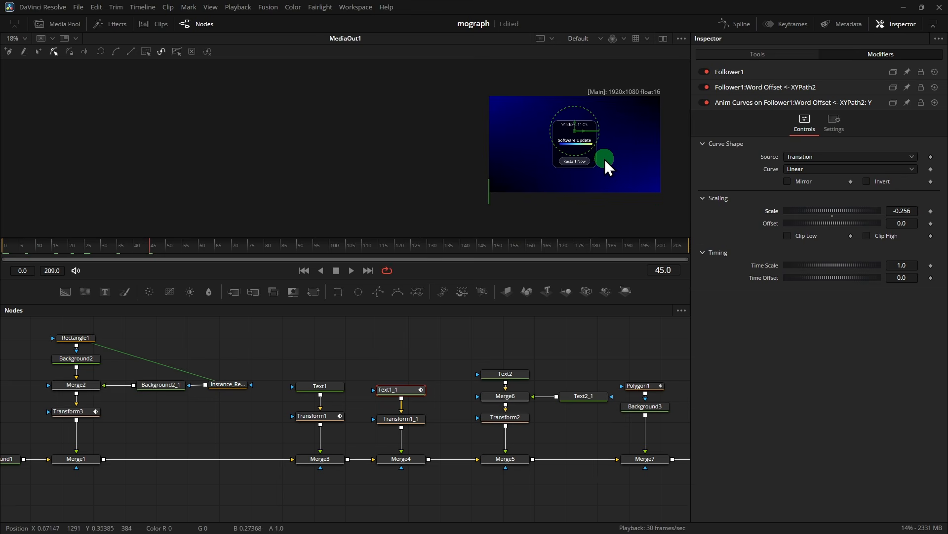
scroll(605, 159, up, 2)
scroll(577, 159, up, 2)
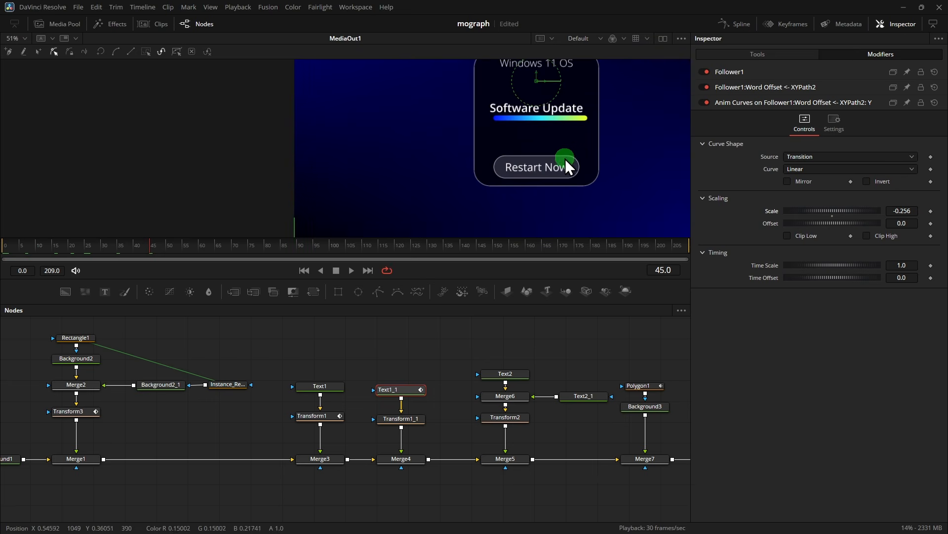
scroll(565, 158, up, 2)
drag(56, 245, 3, 245)
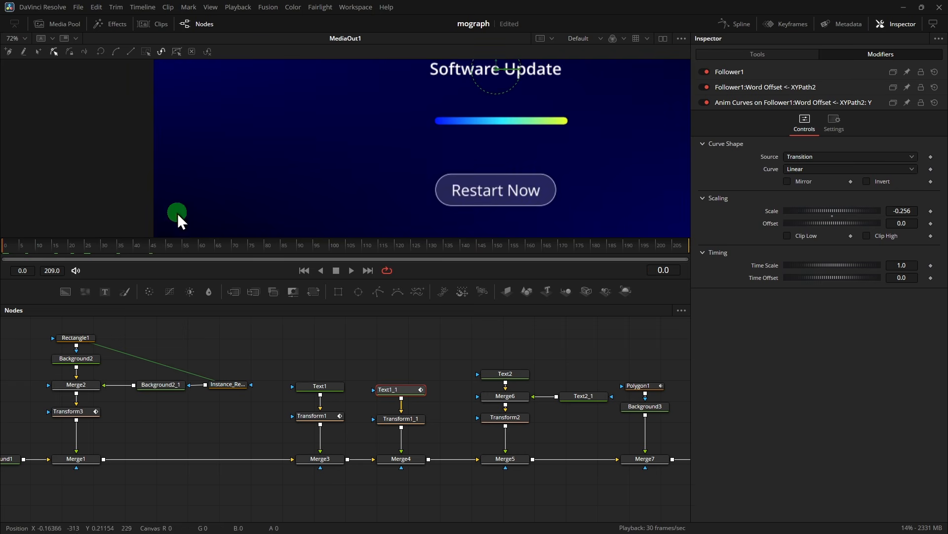
key(space)
key(space)
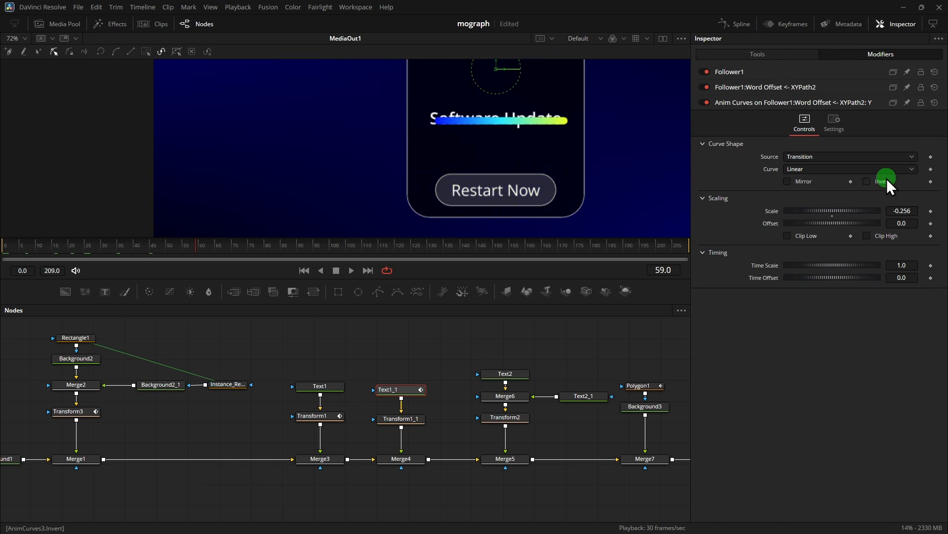
Switch the word offset's Y animation curve to Easing with an Elastic out easing
click(897, 167)
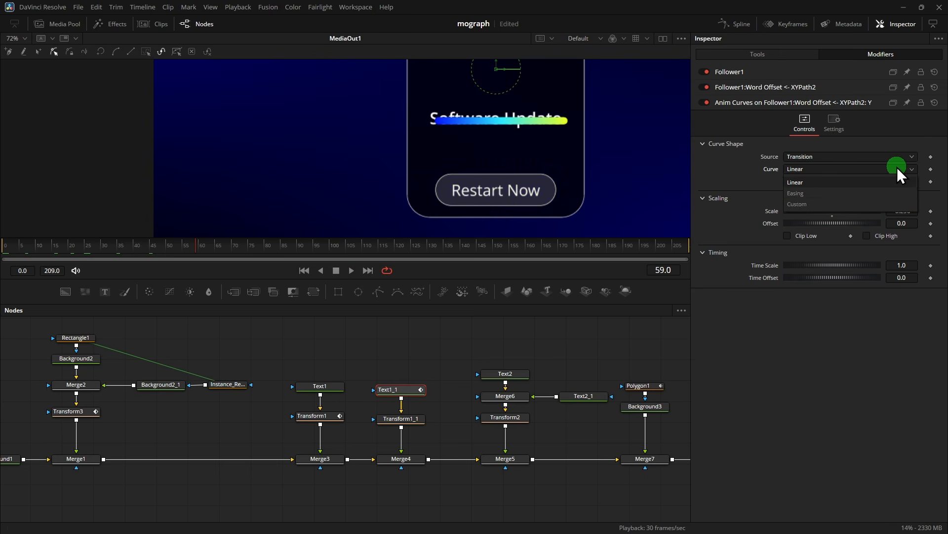
click(791, 193)
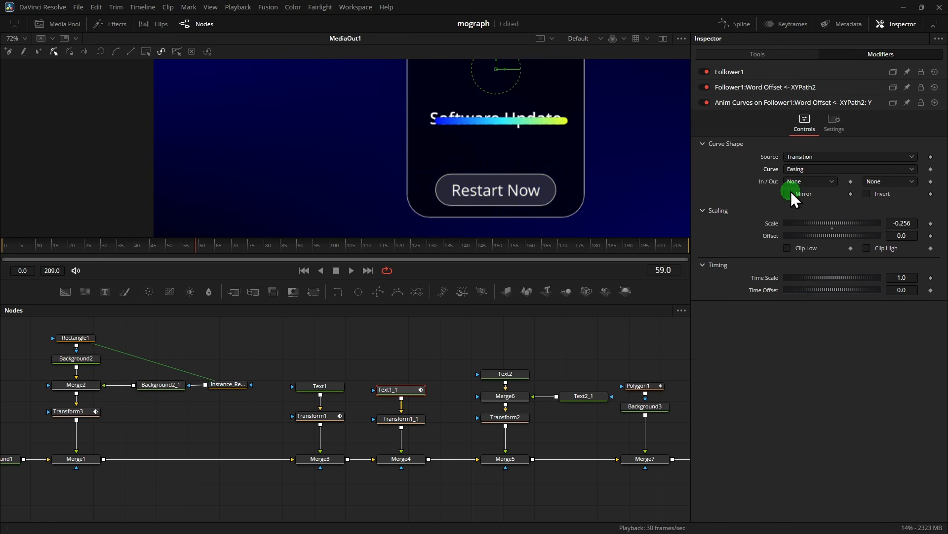
click(908, 182)
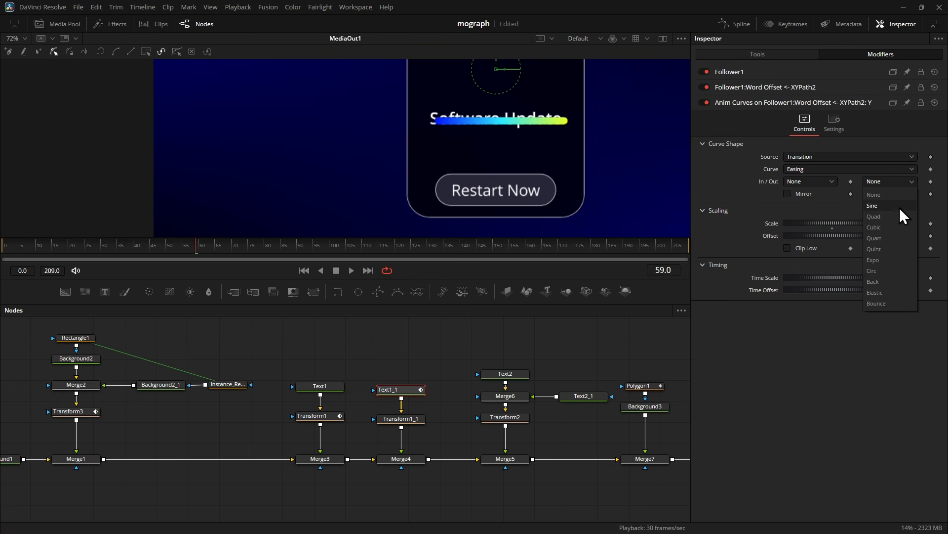
click(882, 292)
Set the Y animation curve's Time Scale to 3 and replay the title animation from the first frame
double_click(901, 280)
text(3)
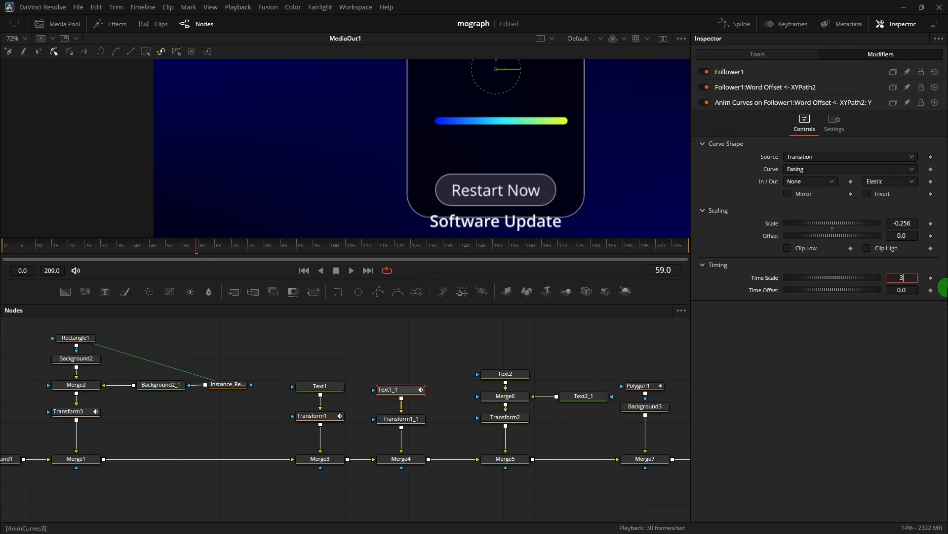
key(Return)
scroll(607, 143, down, 2)
scroll(608, 142, up, 1)
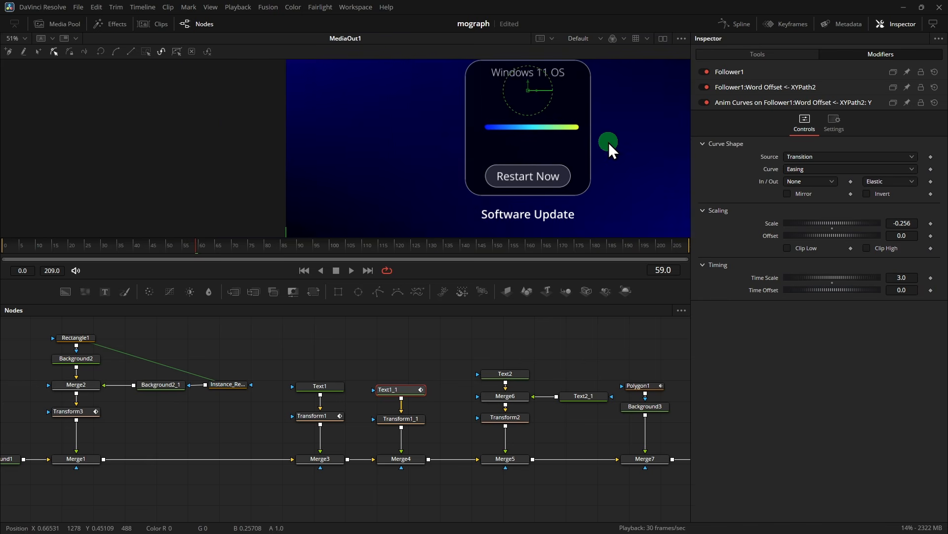
scroll(609, 142, down, 1)
drag(54, 251, 5, 253)
key(space)
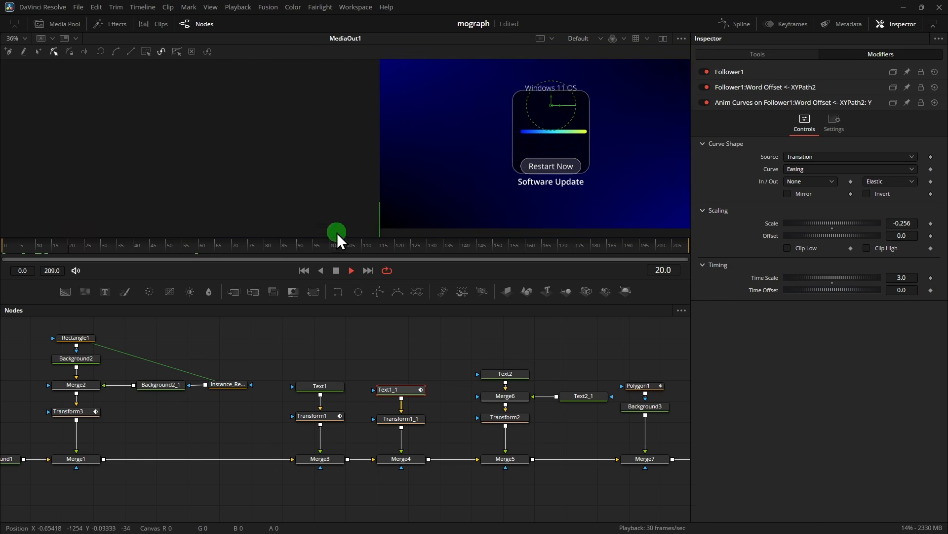
key(space)
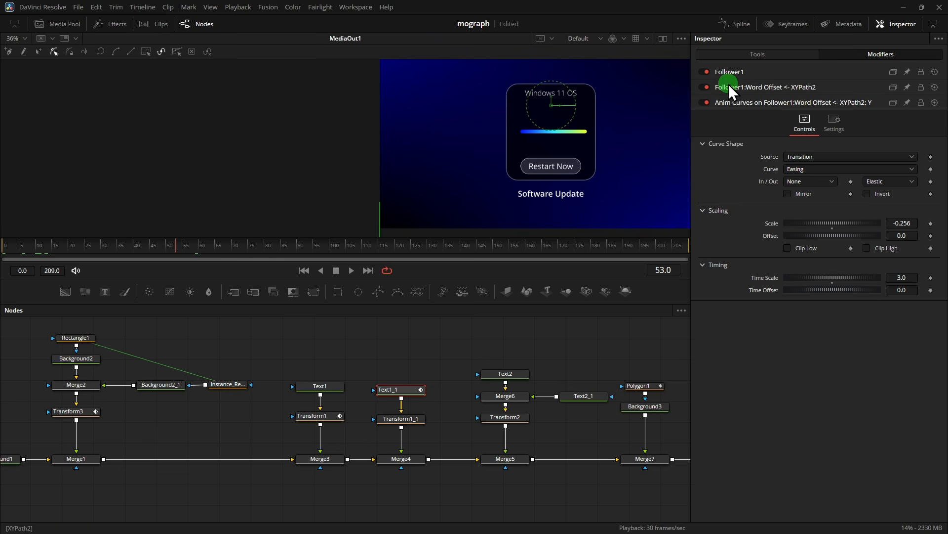
Set the Follower's Delay between each character to 0.5 and replay the "Software Update" animation
click(768, 72)
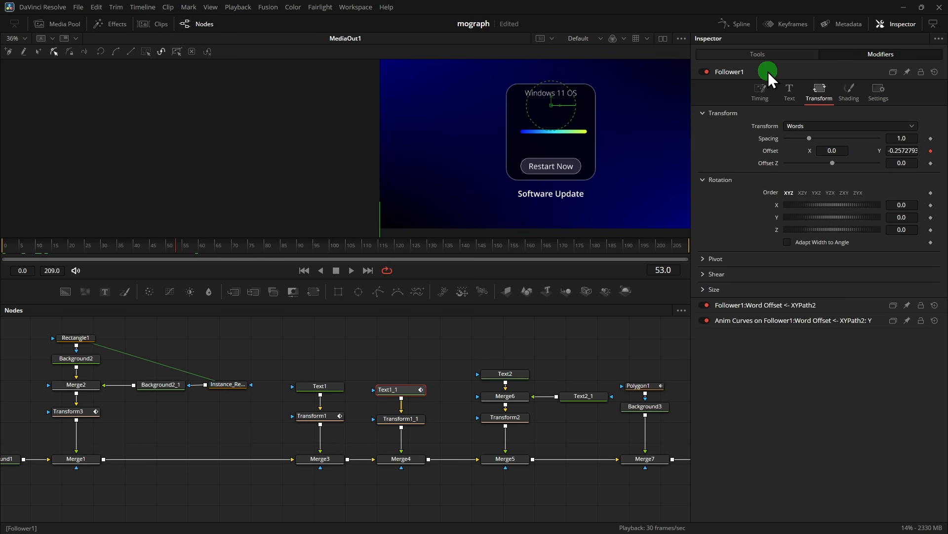
click(763, 97)
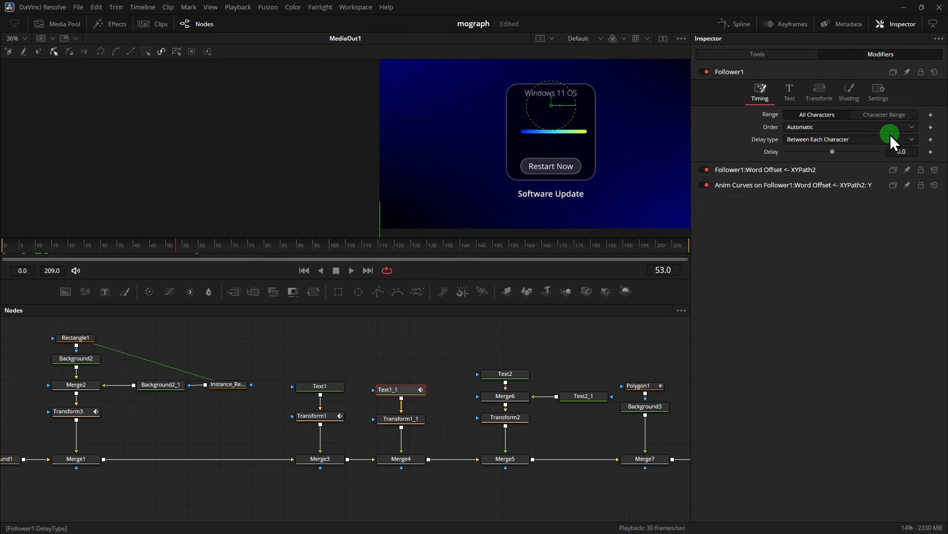
click(912, 149)
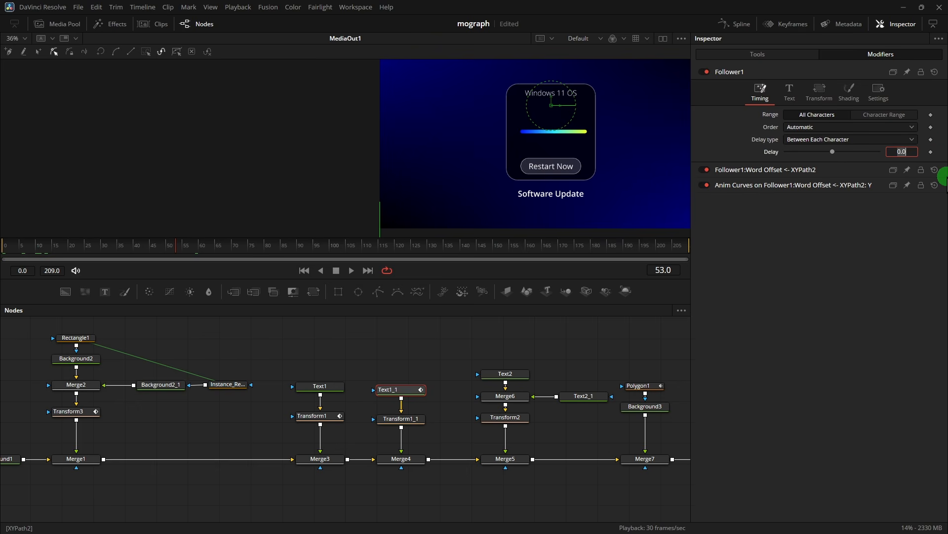
text(.5)
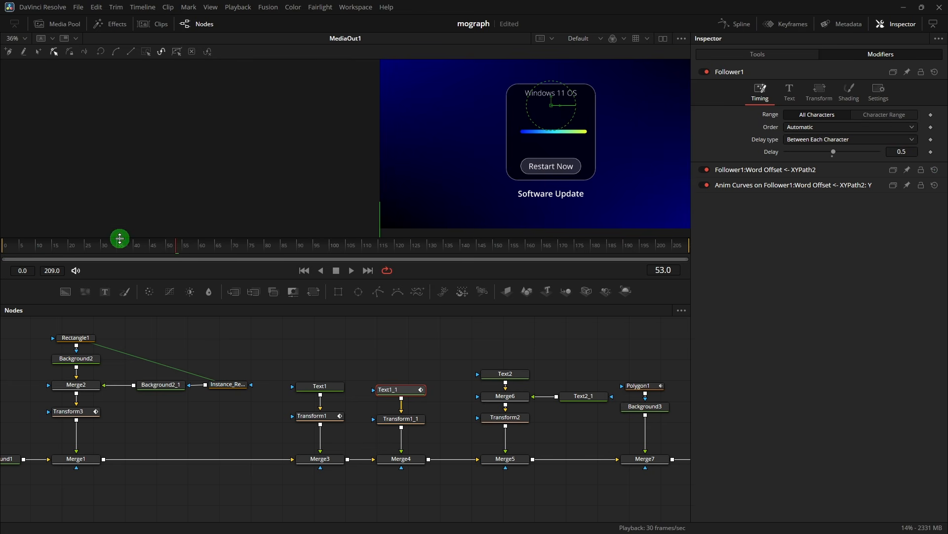
drag(120, 239, 45, 257)
key(space)
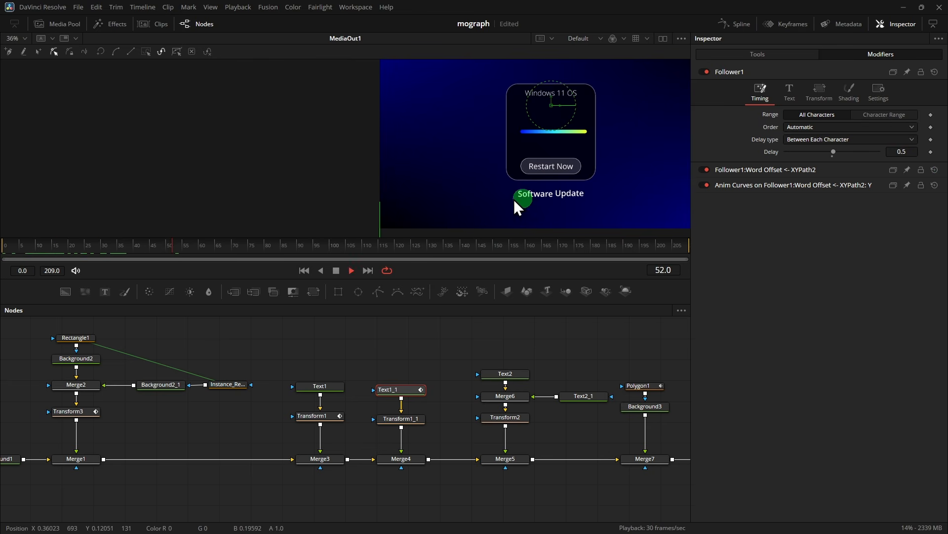
key(space)
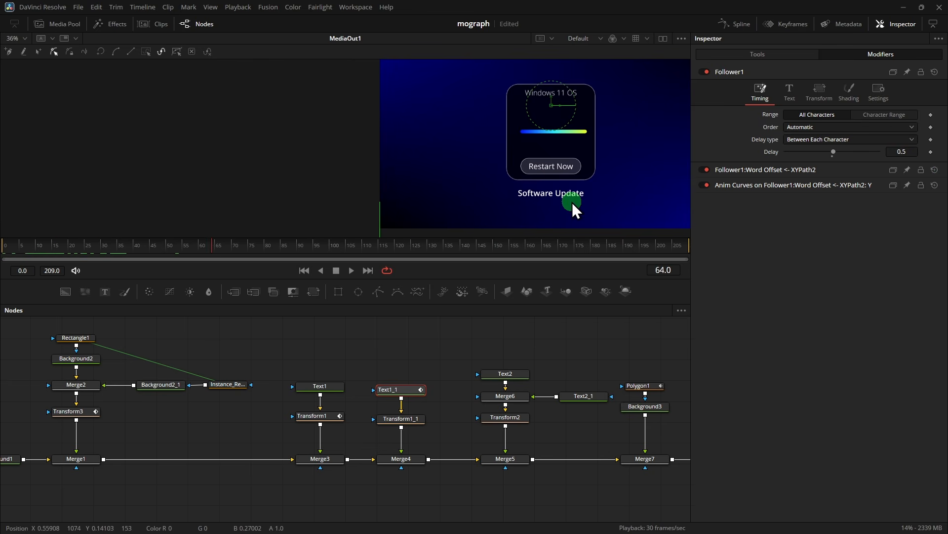
scroll(572, 203, down, 1)
scroll(578, 192, down, 1)
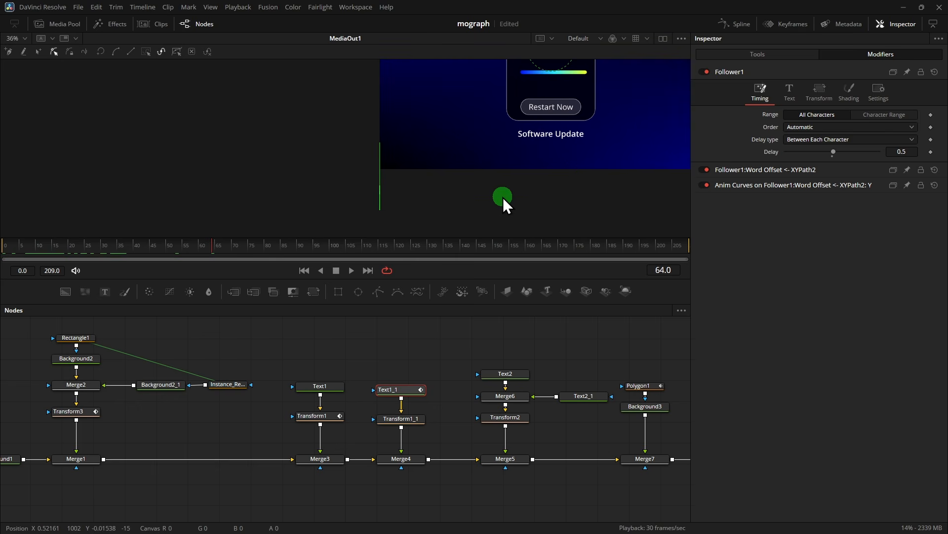
Set the Scale of the word offset's Y animation curve to -0.141 to bring "Software Update" back inside the panel
click(876, 185)
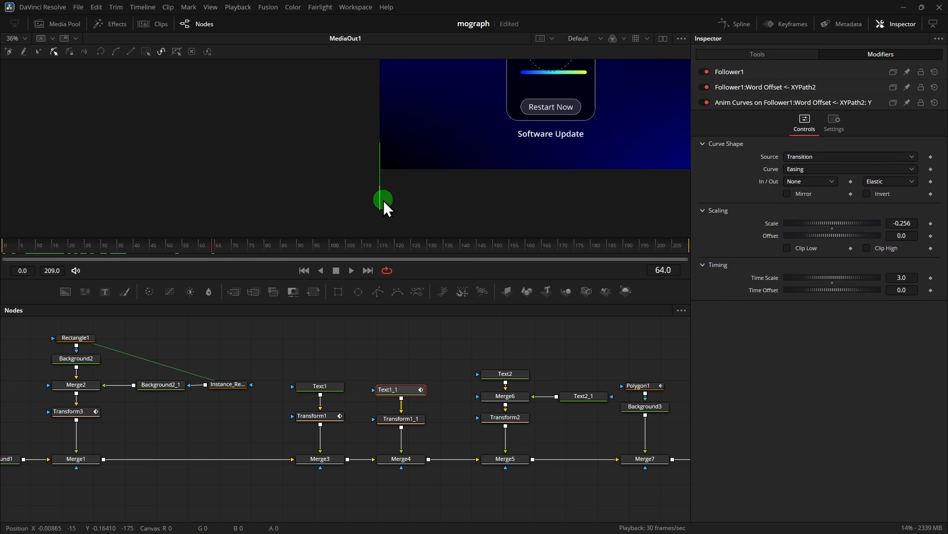
scroll(383, 200, up, 2)
drag(902, 223, 370, 120)
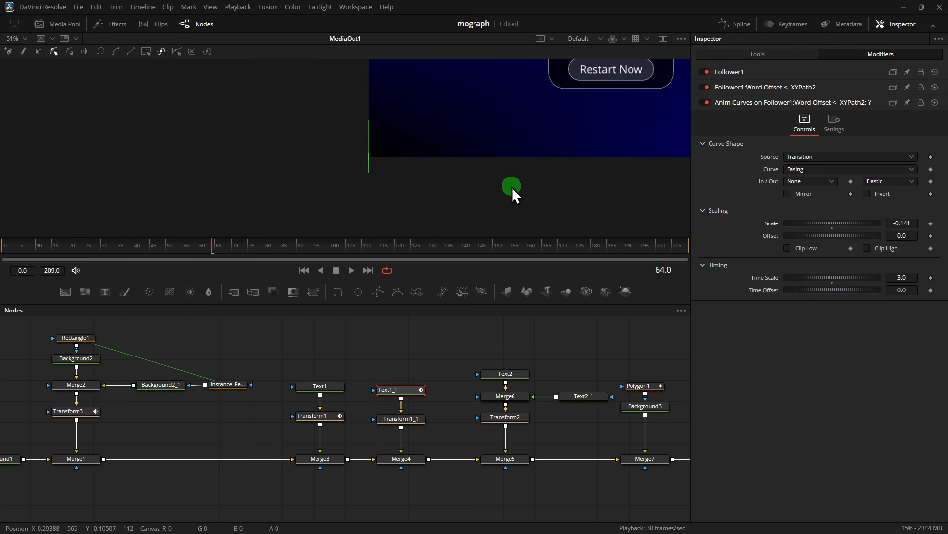
scroll(569, 197, up, 2)
scroll(570, 197, up, 1)
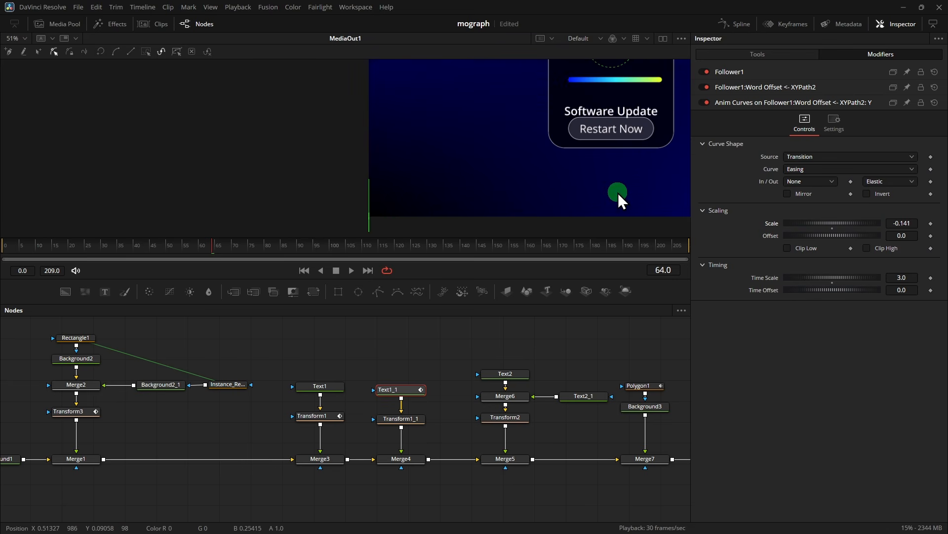
scroll(618, 192, down, 3)
Replay the animation from the first frame and examine the positions of the two title words around frames 30 to 40
click(4, 251)
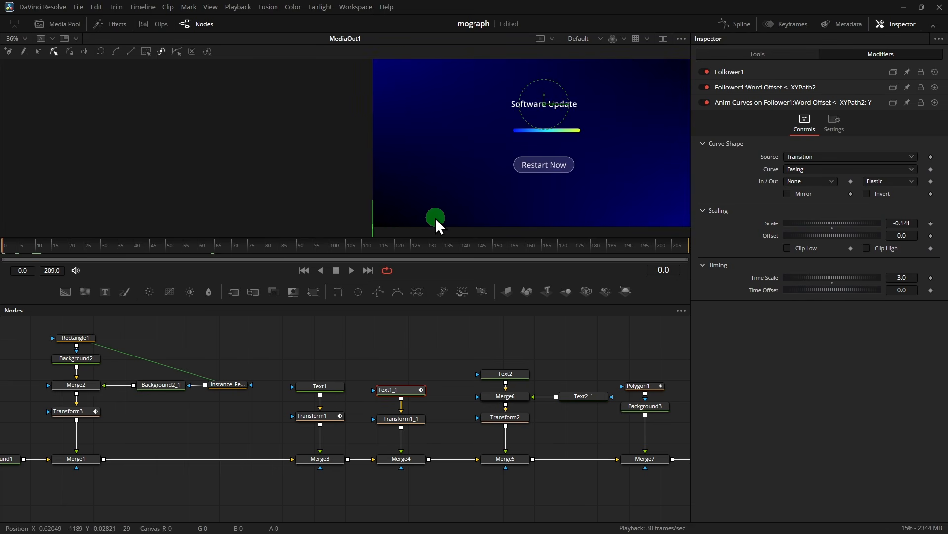
key(space)
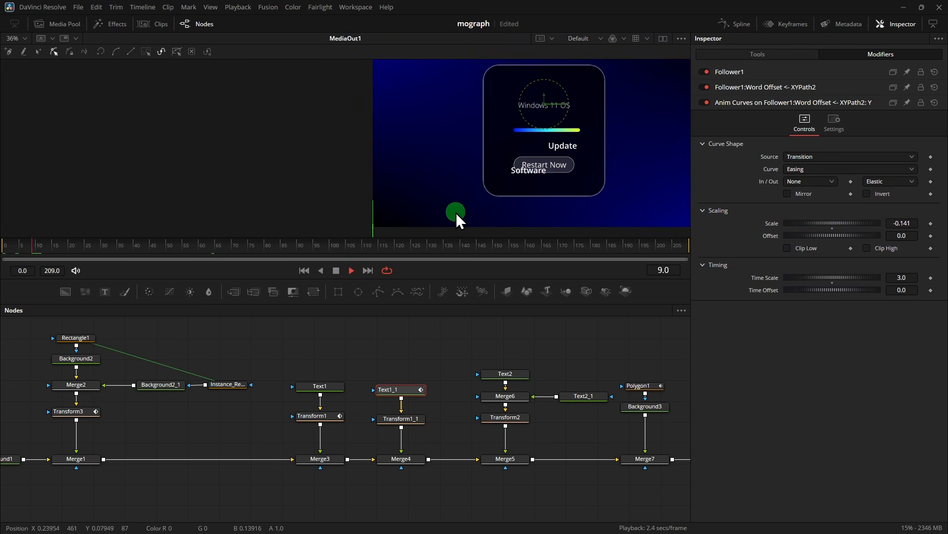
key(space)
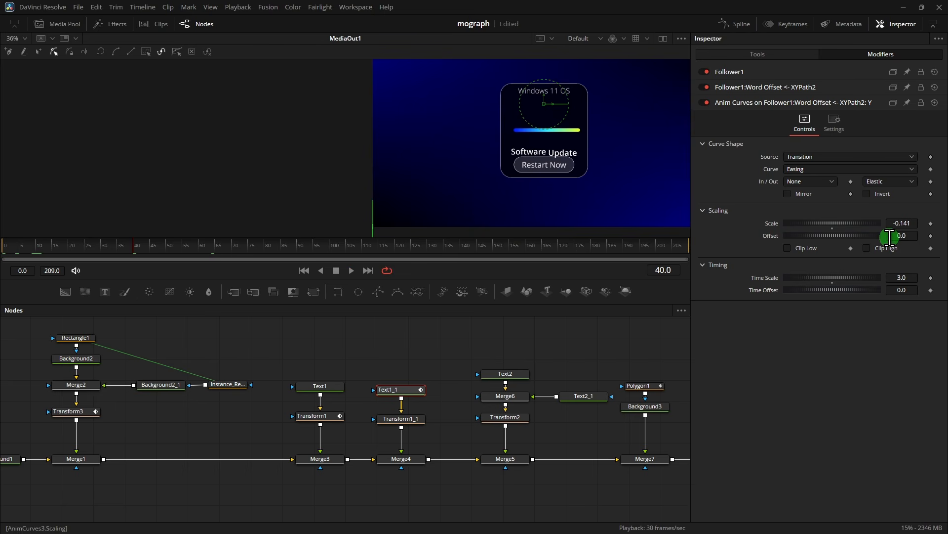
click(799, 236)
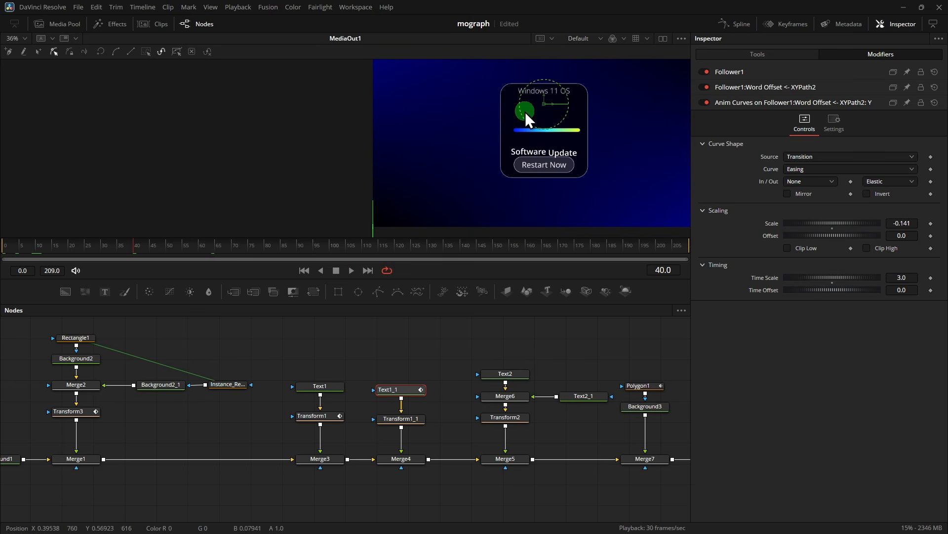
scroll(549, 162, up, 2)
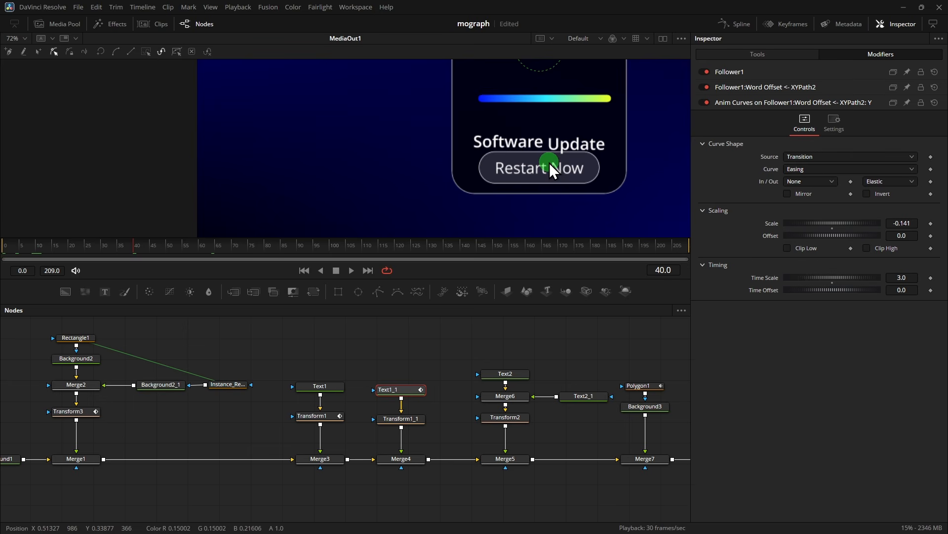
drag(108, 247, 102, 250)
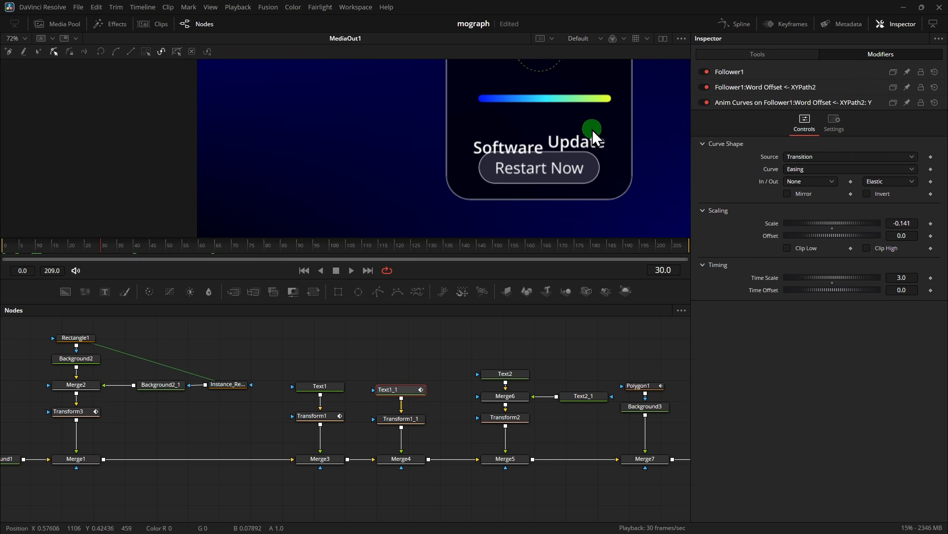
Adjust the Offset of the word offset's Y animation curve to raise "Software Update" beneath "Windows 11 OS", and replay the animation
click(545, 152)
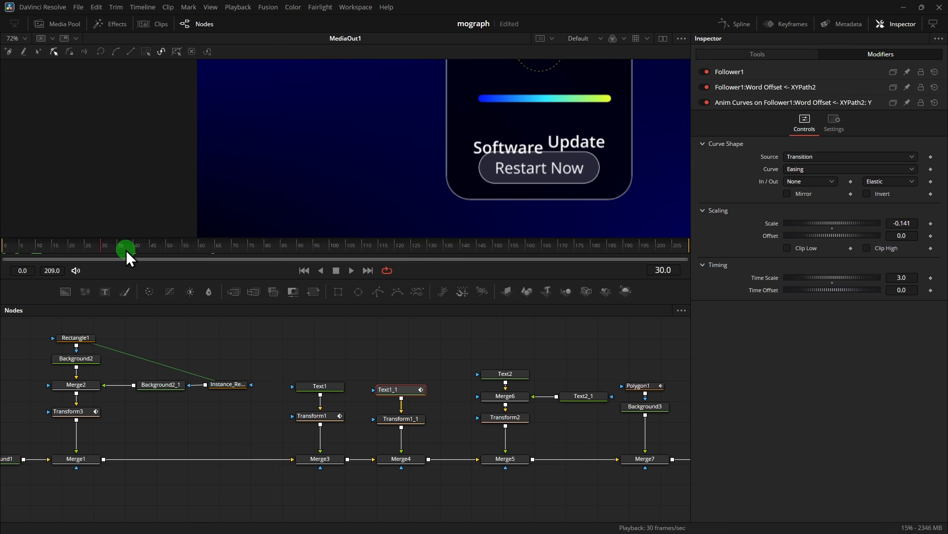
drag(126, 249, 321, 264)
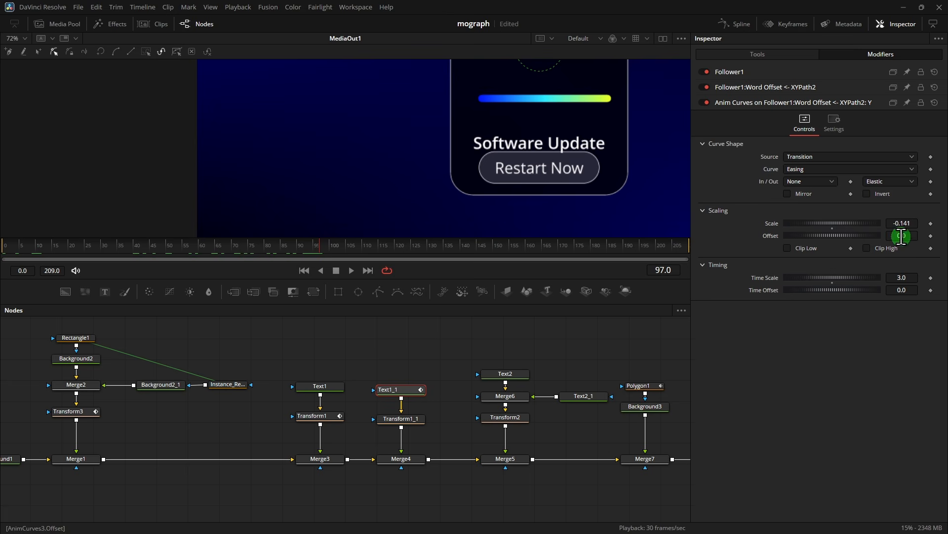
drag(902, 236, 712, 252)
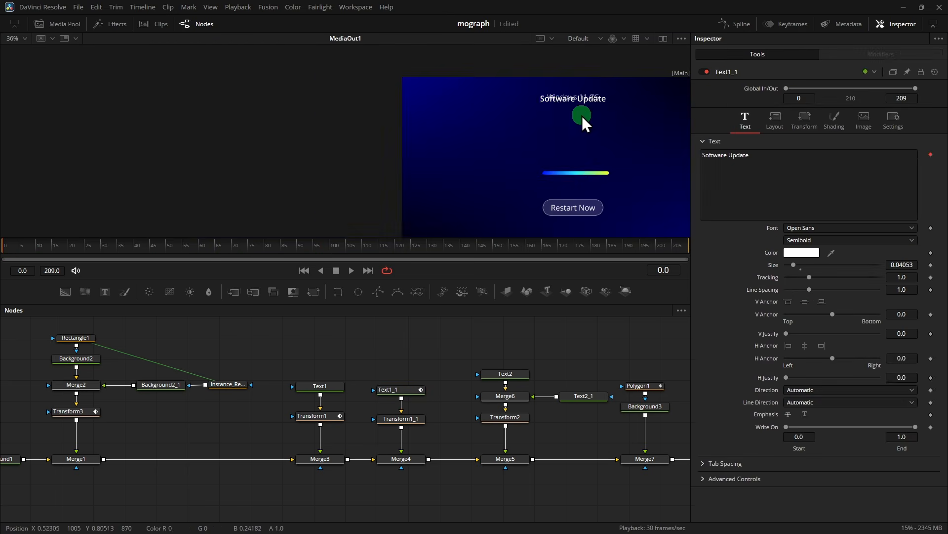
key(space)
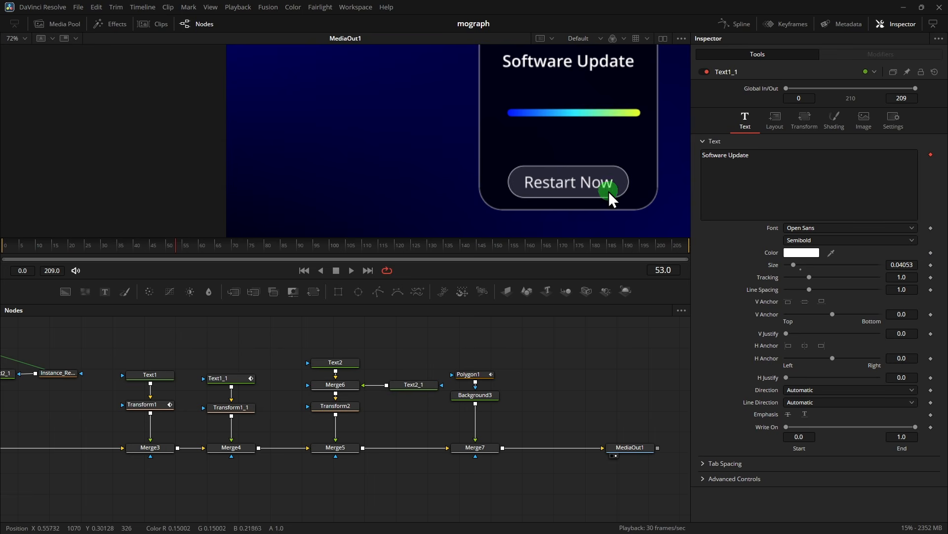
drag(393, 348, 307, 416)
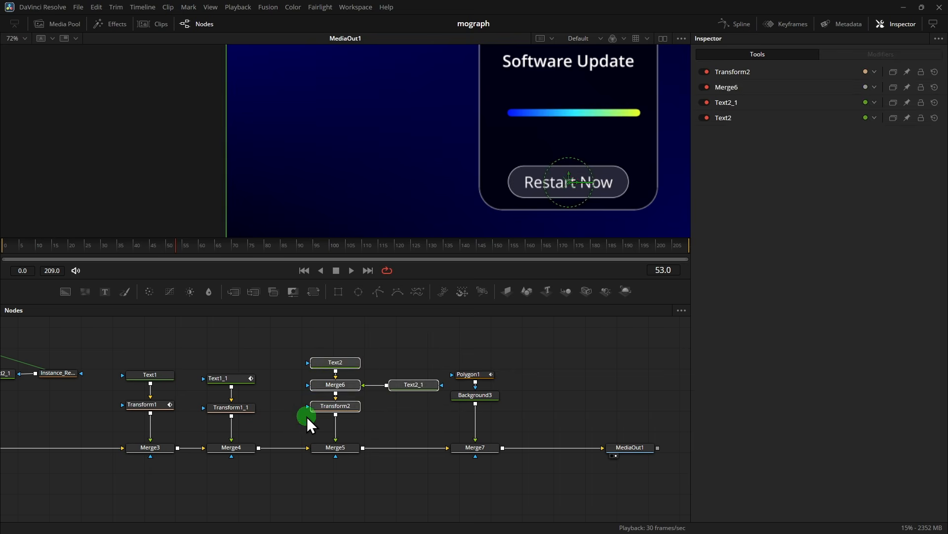
click(355, 403)
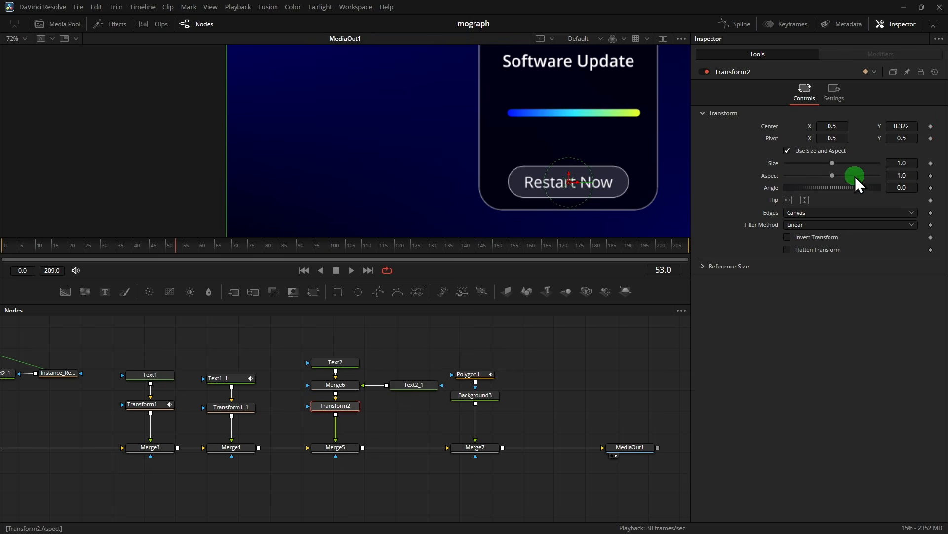
click(312, 290)
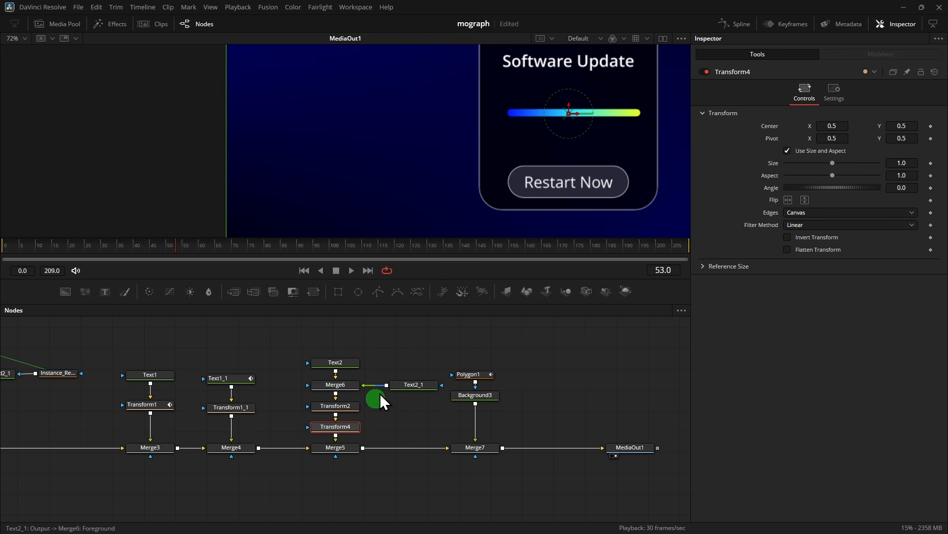
key(Delete)
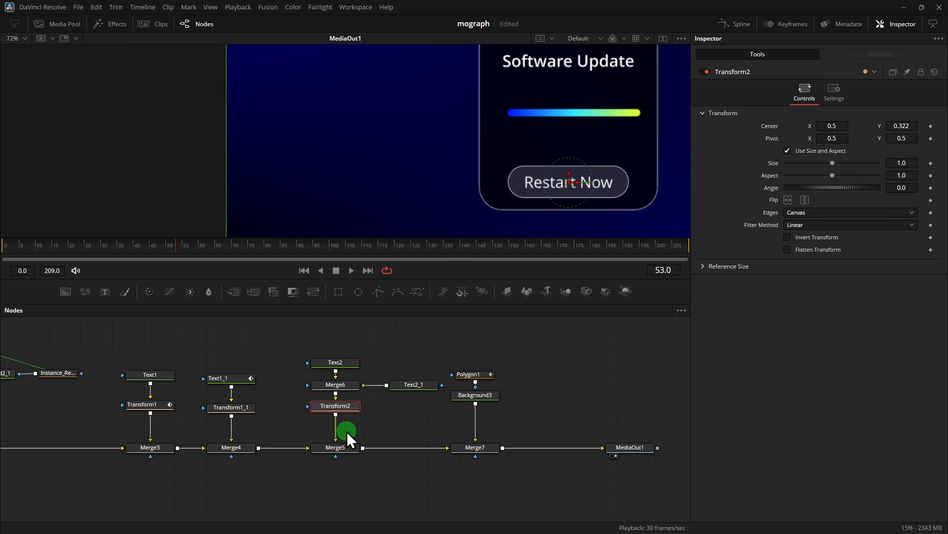
Paste a copy of the animated Transform1 node after Transform2 in the "Restart Now" button branch and preview the button's motion
click(151, 404)
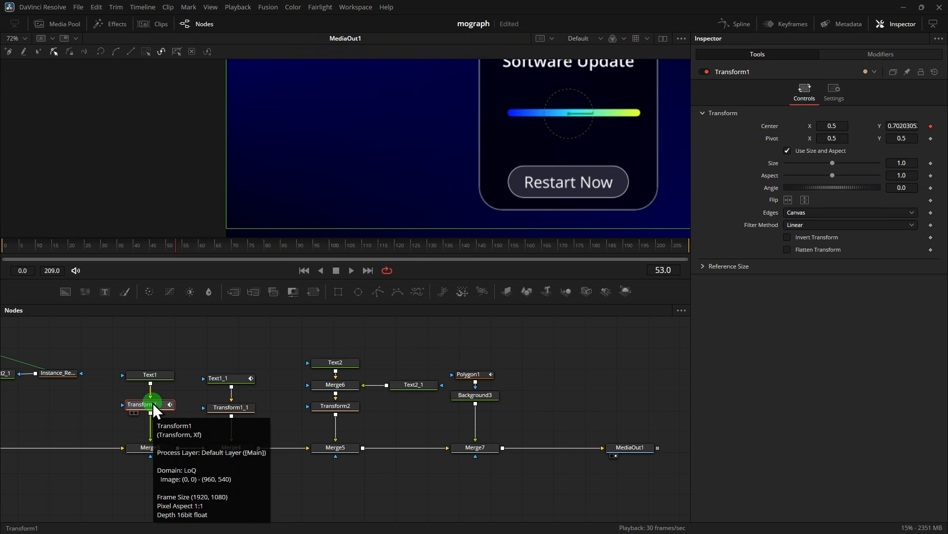
click(342, 406)
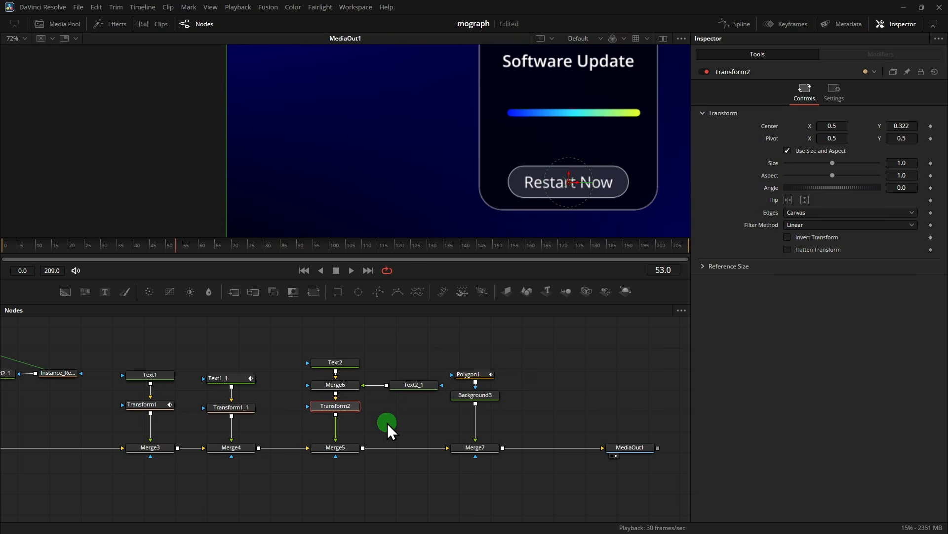
key(ctrl+v)
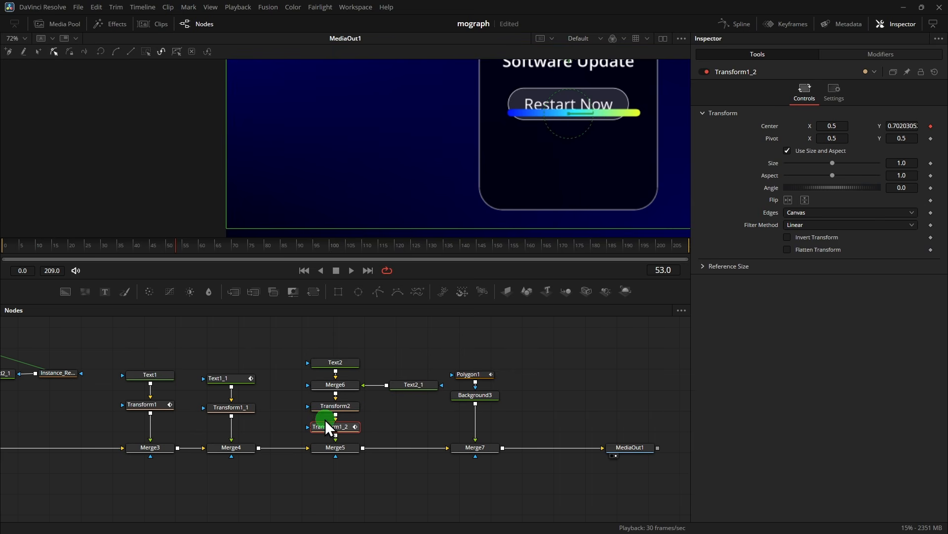
click(155, 250)
scroll(502, 153, down, 2)
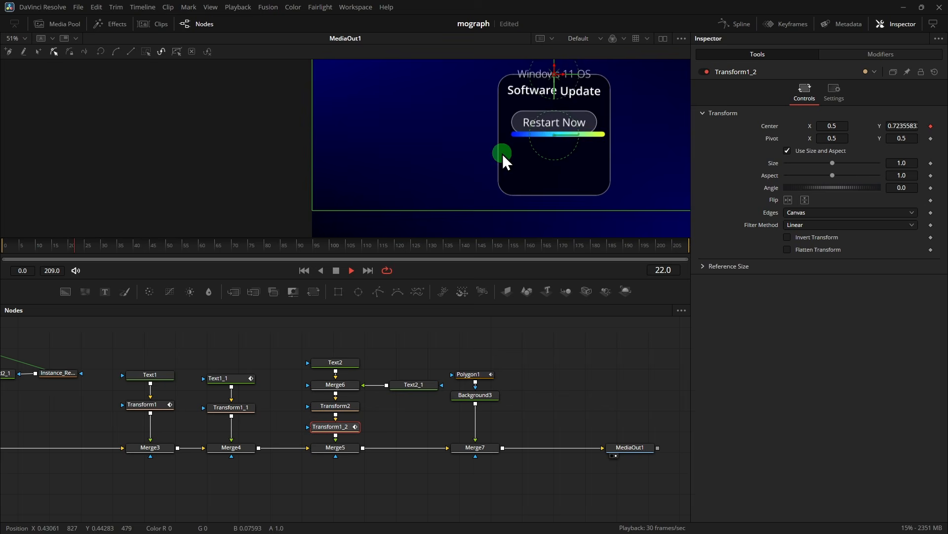
click(559, 145)
scroll(558, 147, up, 4)
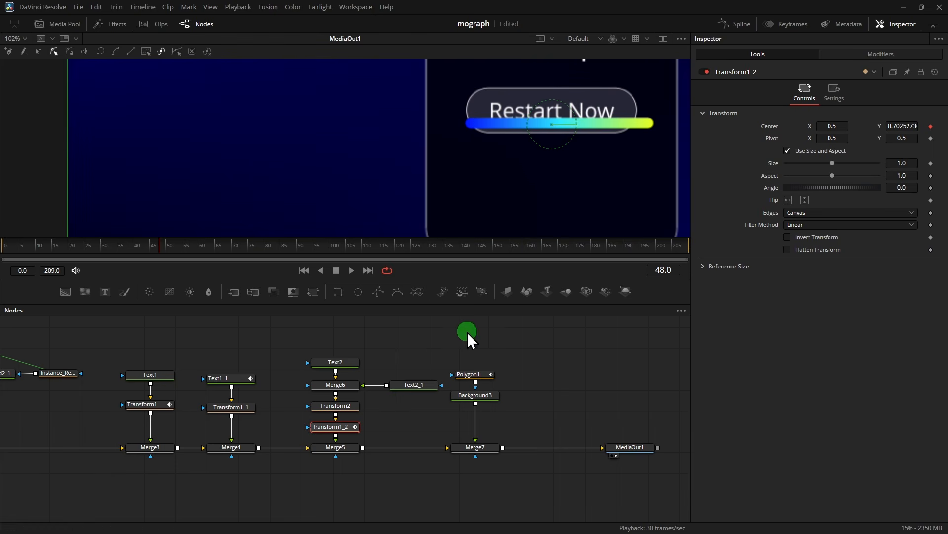
Set the Scale of Transform1_2's Y animation curve to 0.229 and replay the button animation from the first frame
click(893, 58)
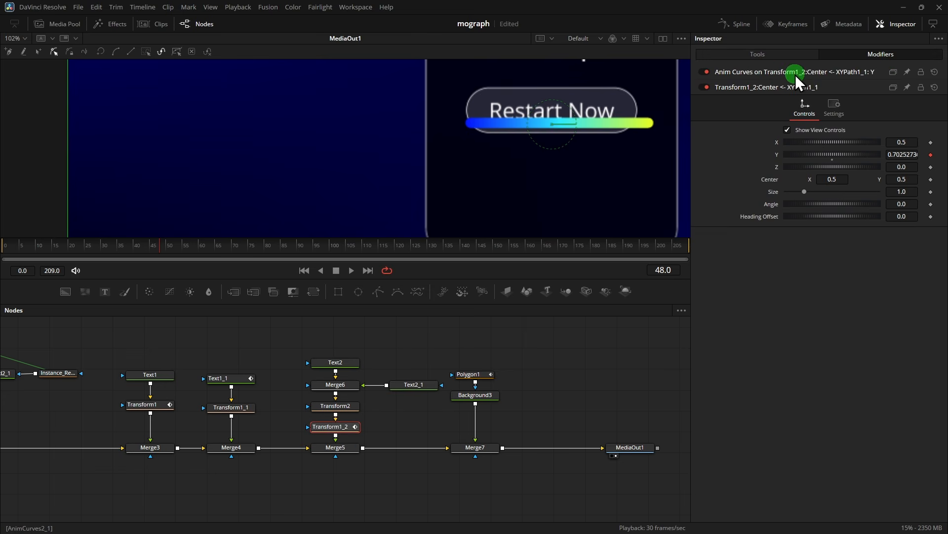
click(853, 73)
scroll(544, 156, down, 1)
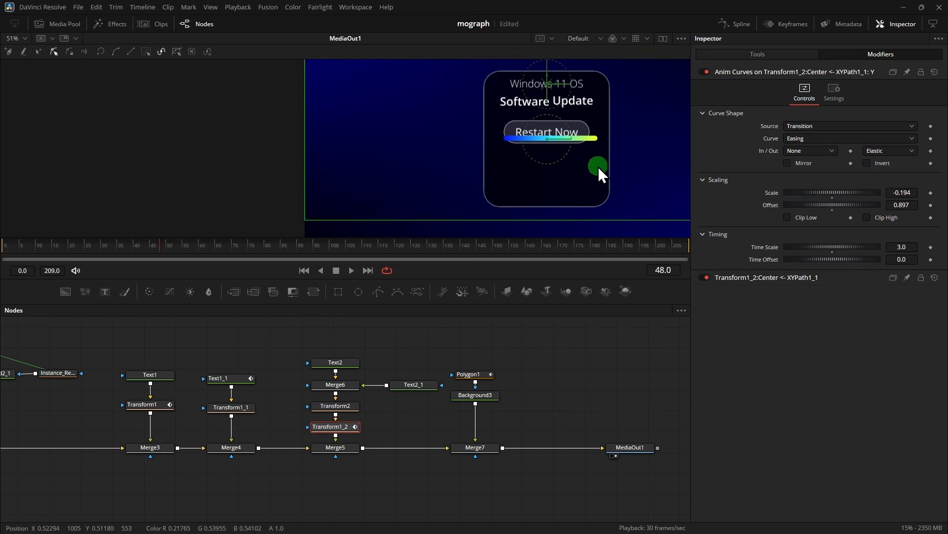
scroll(633, 160, down, 2)
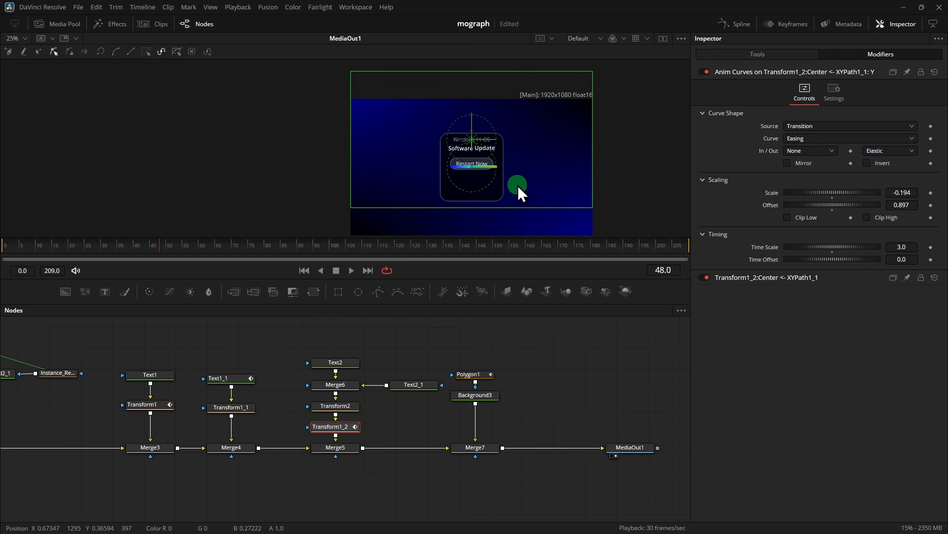
drag(900, 193, 642, 189)
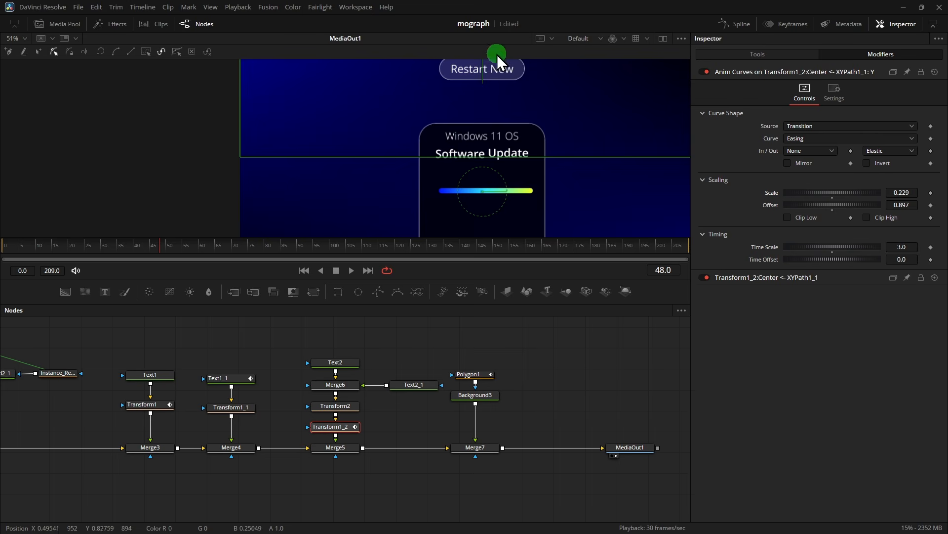
scroll(507, 157, up, 3)
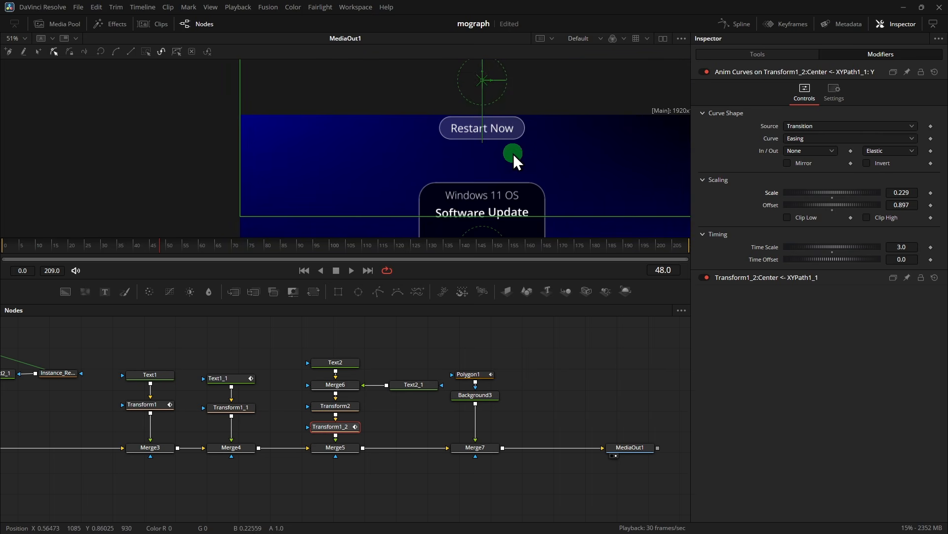
scroll(559, 170, down, 2)
scroll(559, 170, down, 3)
drag(41, 244, 3, 243)
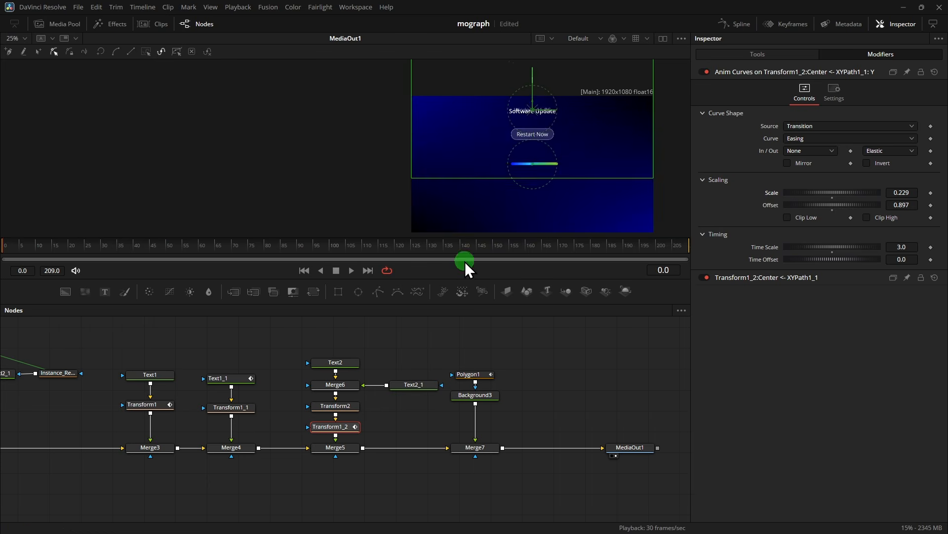
key(space)
key(space)
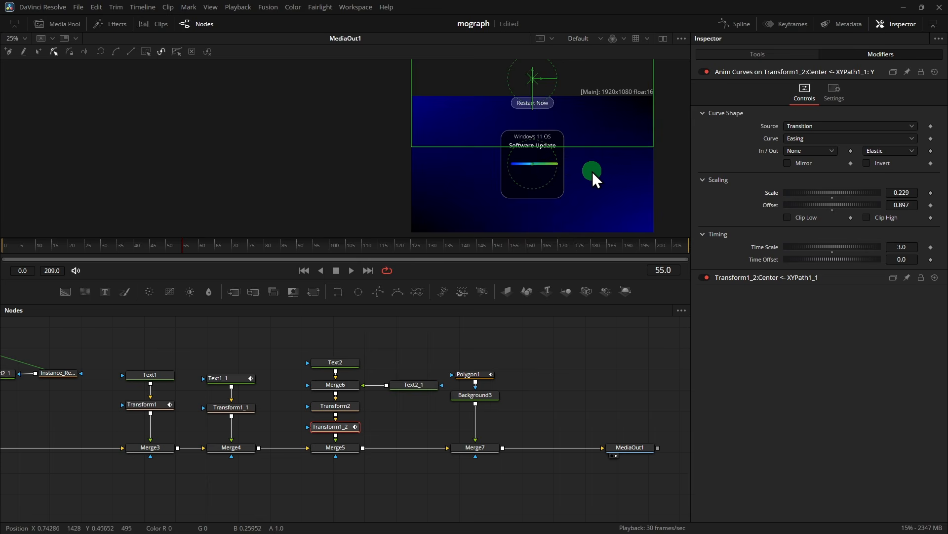
Set the Offset of Transform1_2's Y animation curve to 0.27 and replay the full composition in an enlarged viewer
scroll(591, 171, up, 3)
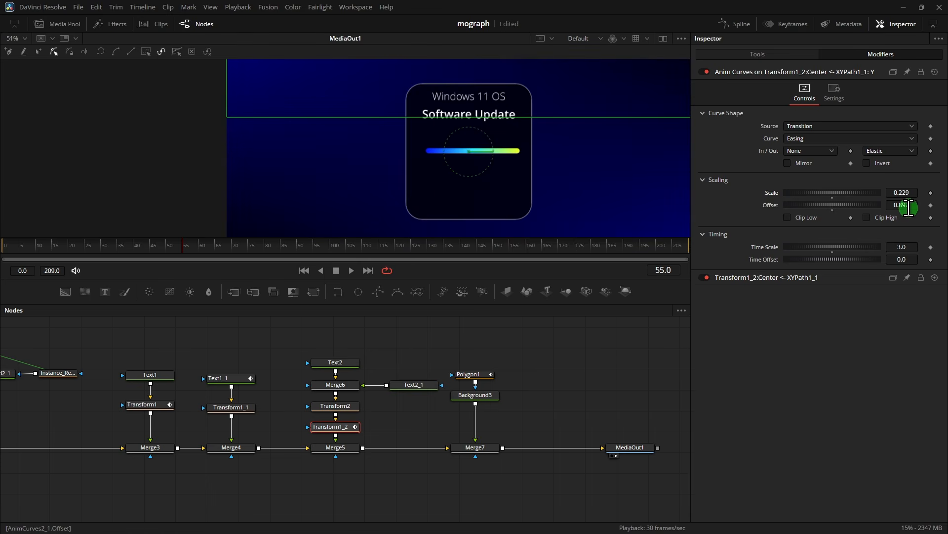
drag(905, 206, 855, 216)
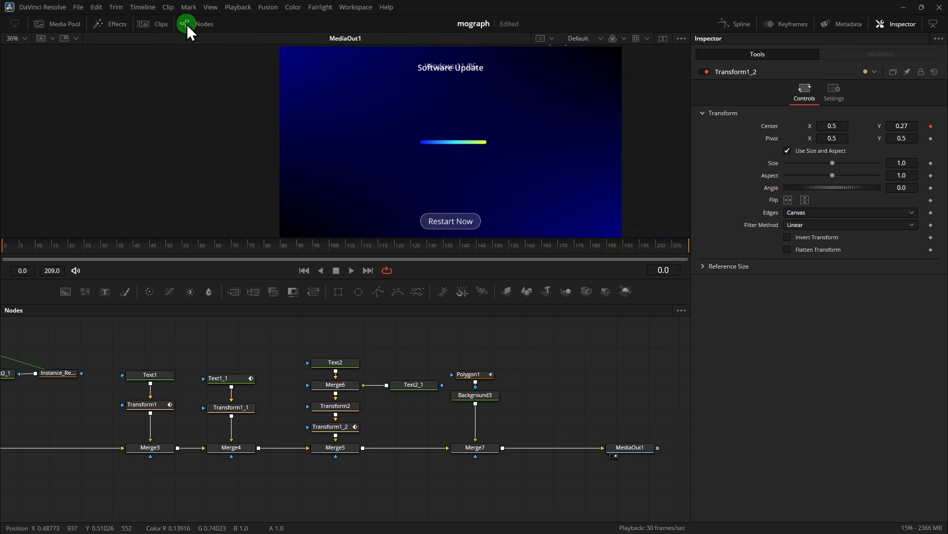
click(187, 25)
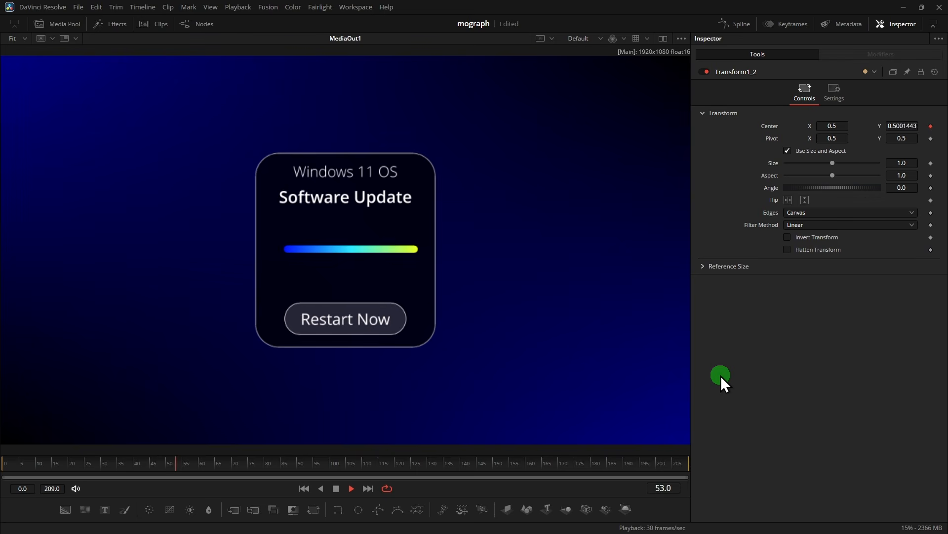
key(space)
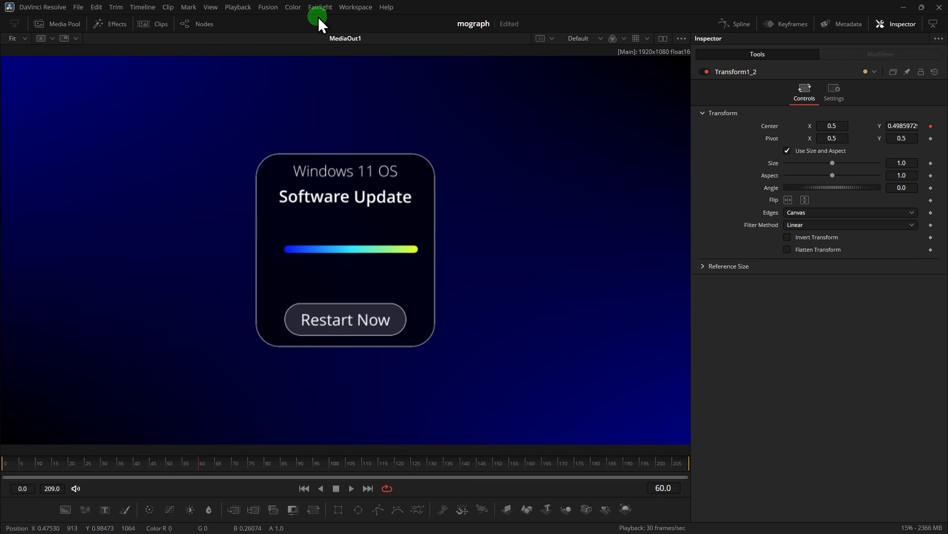
Paste a copy of the Text2 node, merge it between Merge7 and MediaOut1, and place it above the new merge
click(197, 23)
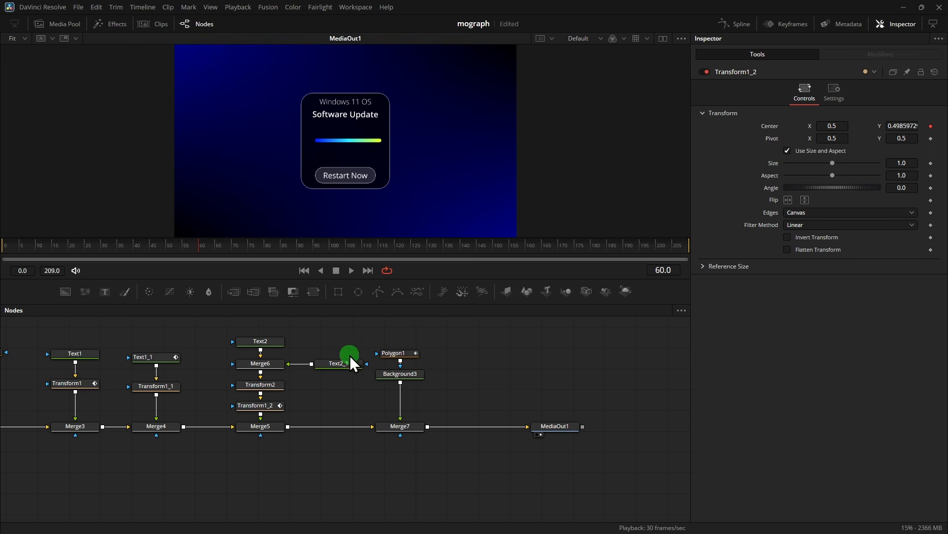
click(254, 341)
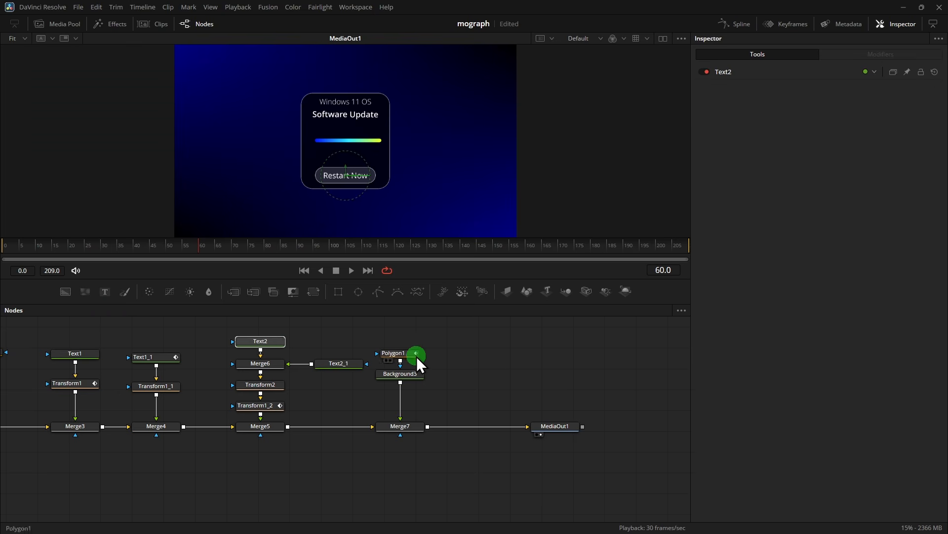
click(482, 348)
key(ctrl+v)
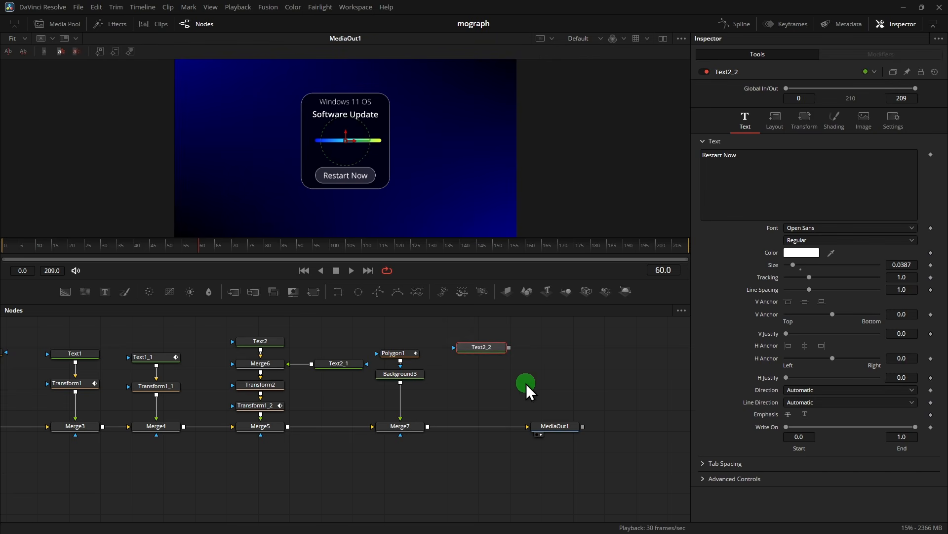
drag(486, 350, 479, 428)
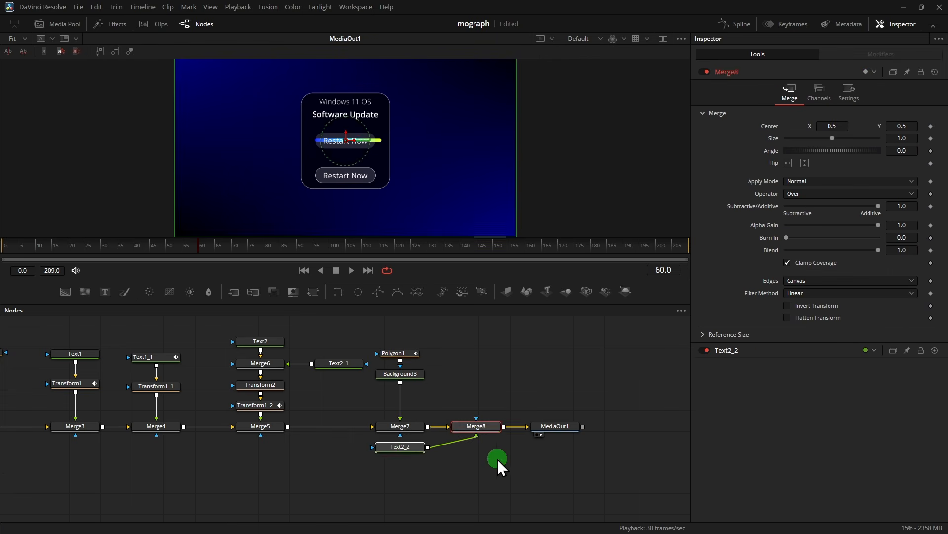
click(497, 458)
drag(404, 447, 476, 357)
Change the copied "Restart Now" text to "Processing" with Size 0.0267
drag(788, 163, 601, 135)
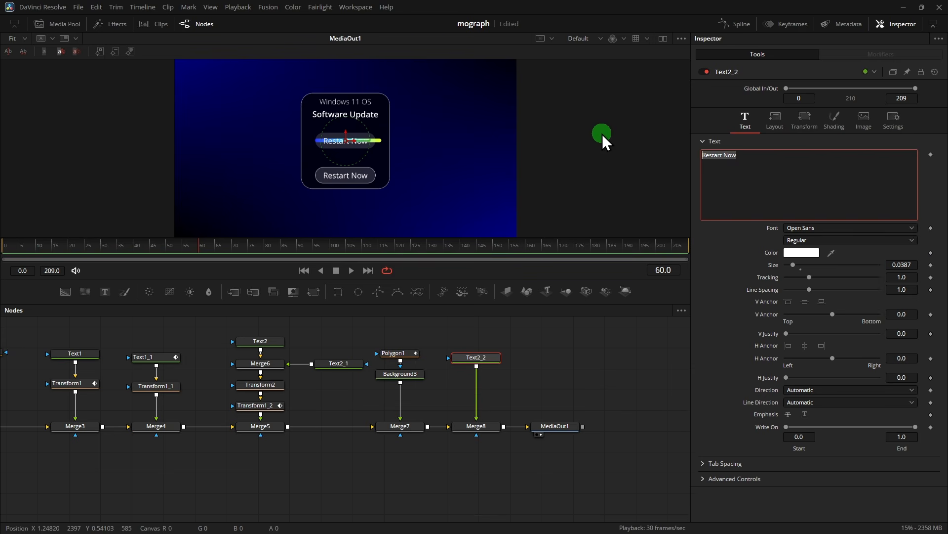
text(Processing)
scroll(336, 153, up, 3)
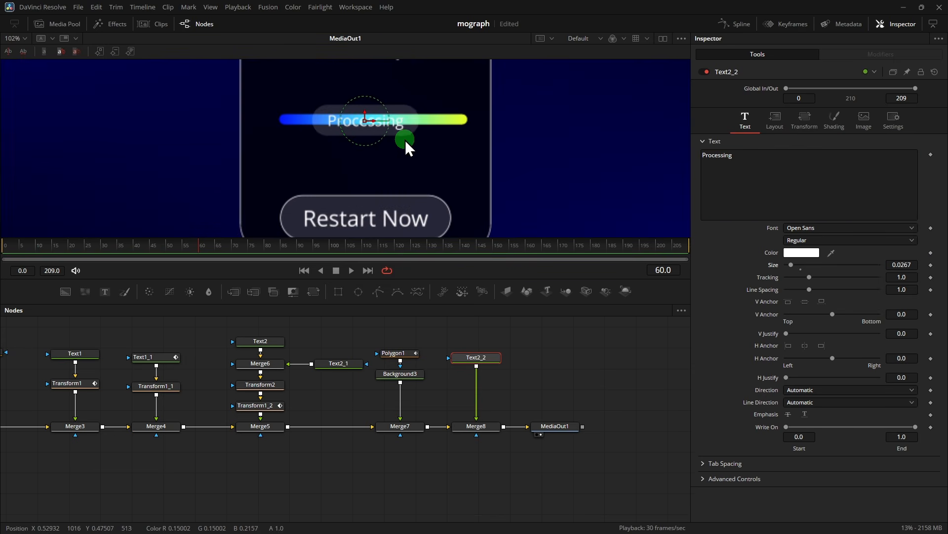
scroll(388, 140, up, 2)
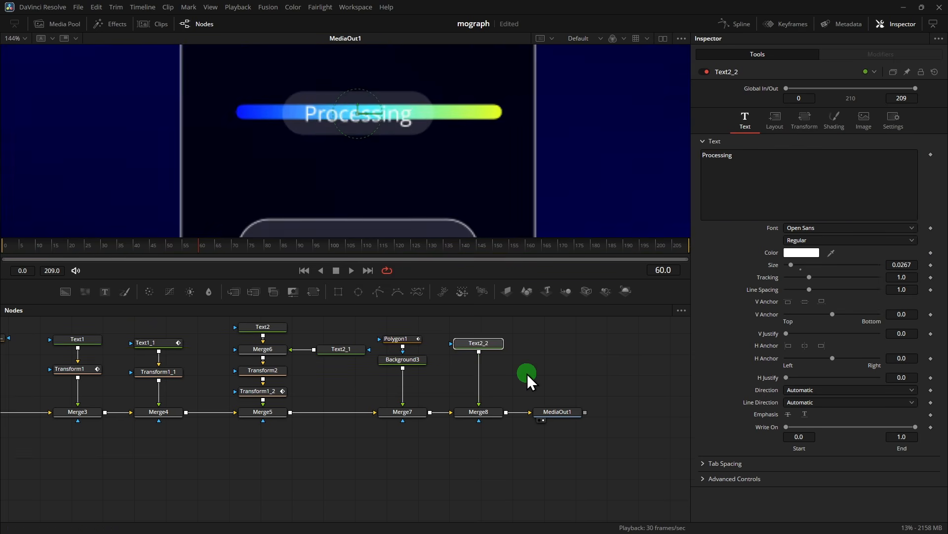
Replace the copied button text node with a copy of Text1 connected to Merge8, and change its text to "Processing"
key(Delete)
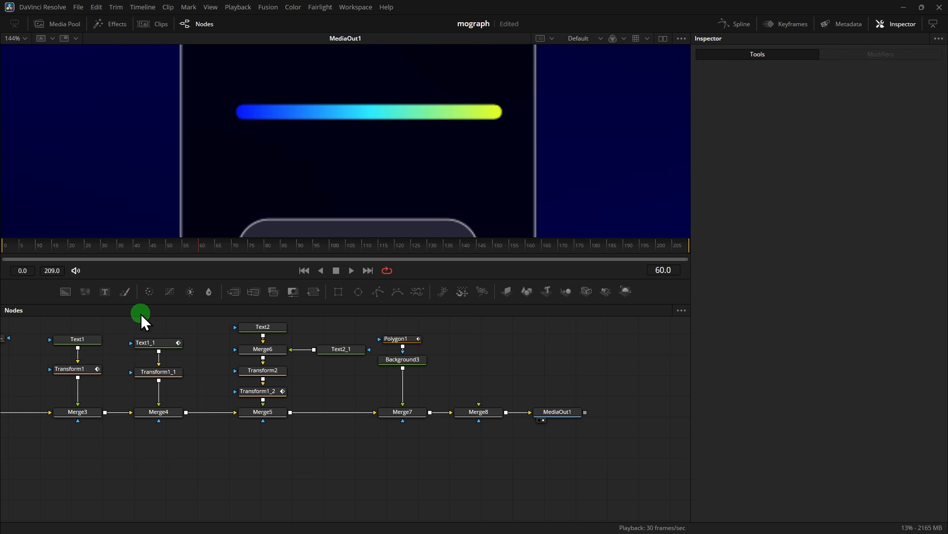
click(75, 341)
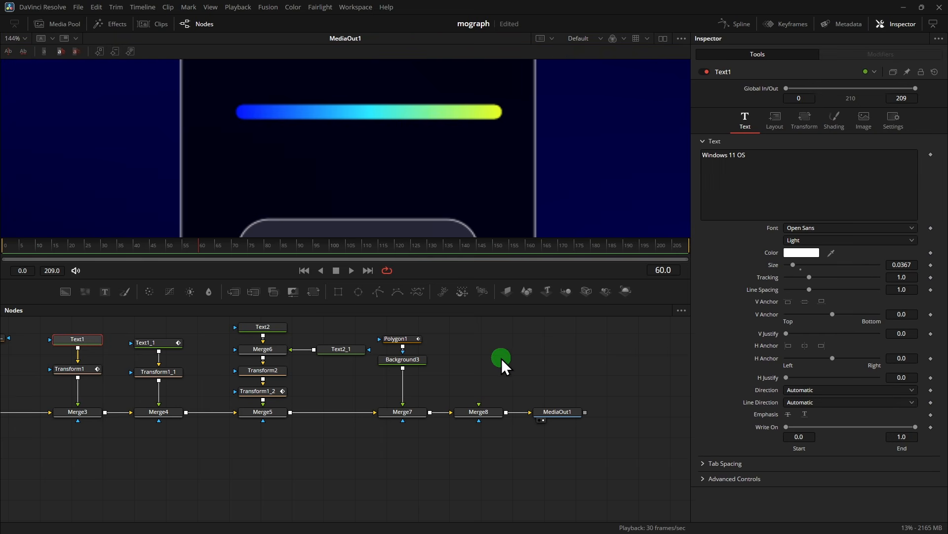
key(ctrl+v)
drag(526, 362, 478, 411)
click(590, 132)
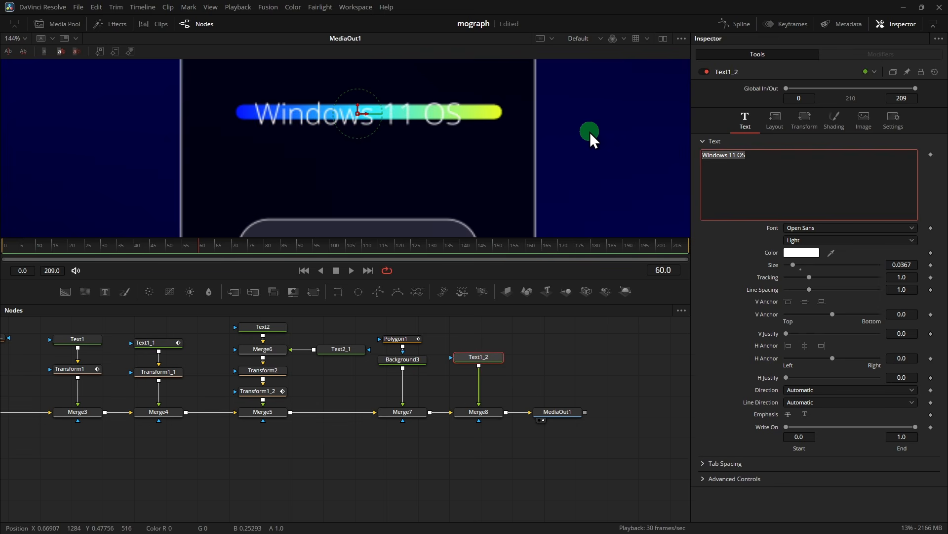
text(Processing)
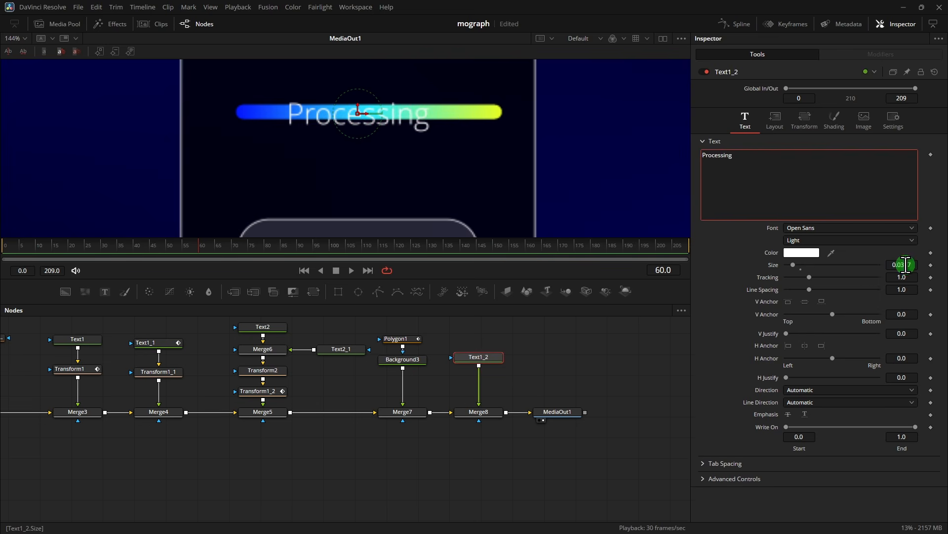
Set the "Processing" text's Size to 0.0277 and its font style to Regular
drag(906, 265, 861, 274)
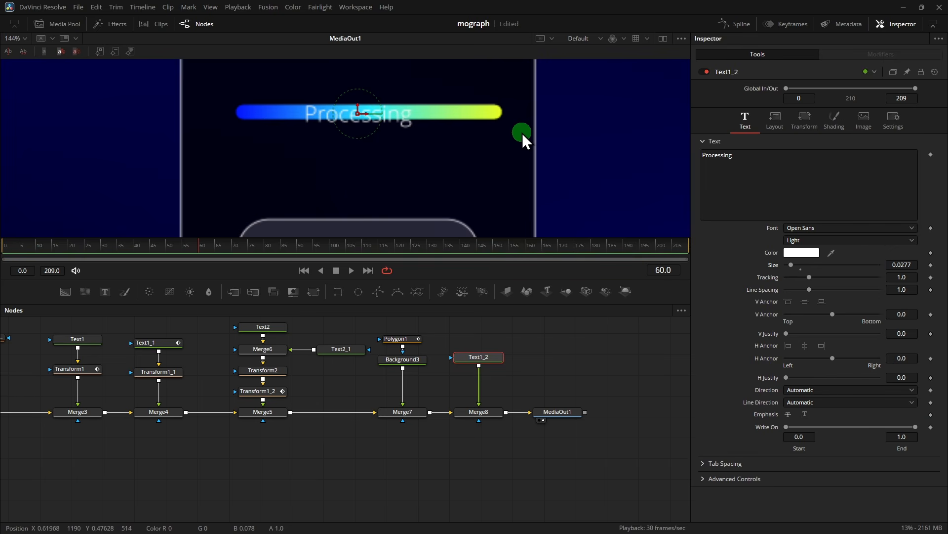
click(820, 240)
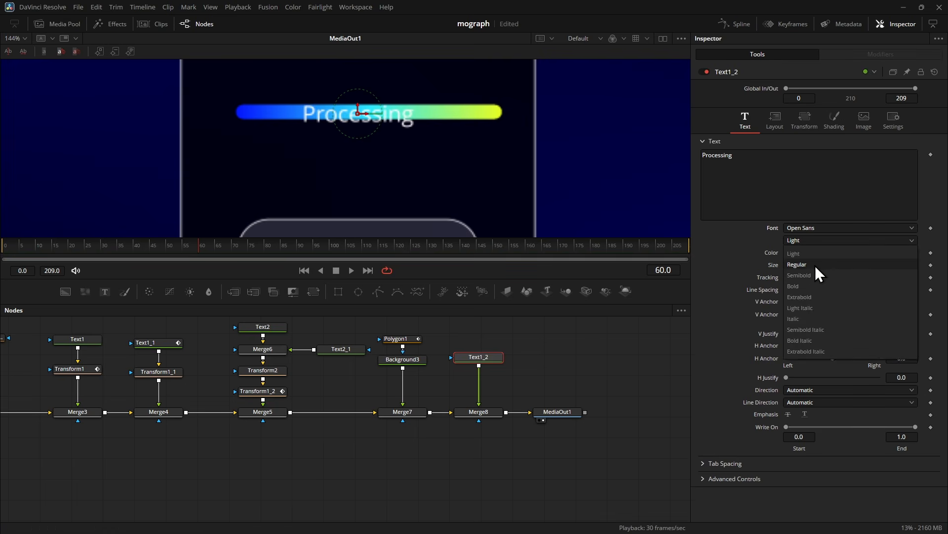
click(815, 266)
click(588, 346)
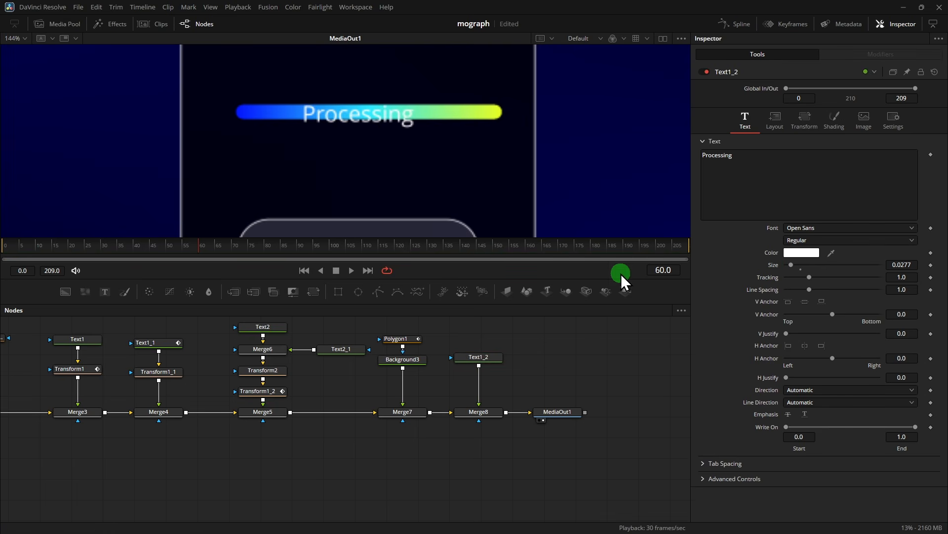
Place the "Processing" label below the start of the progress bar with a character Offset of X -0.0548 and Y -0.0189
click(805, 121)
drag(832, 179, 584, 188)
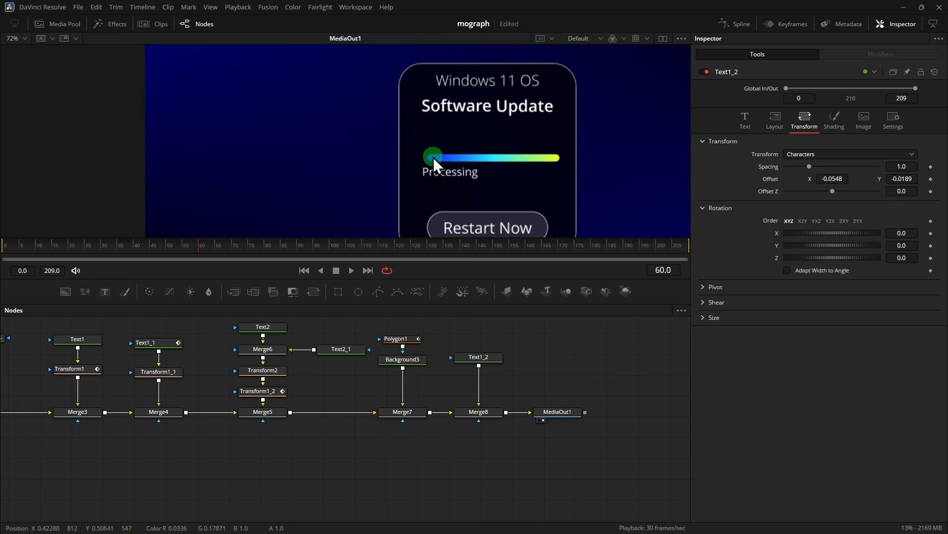
scroll(473, 168, up, 2)
scroll(558, 346, up, 2)
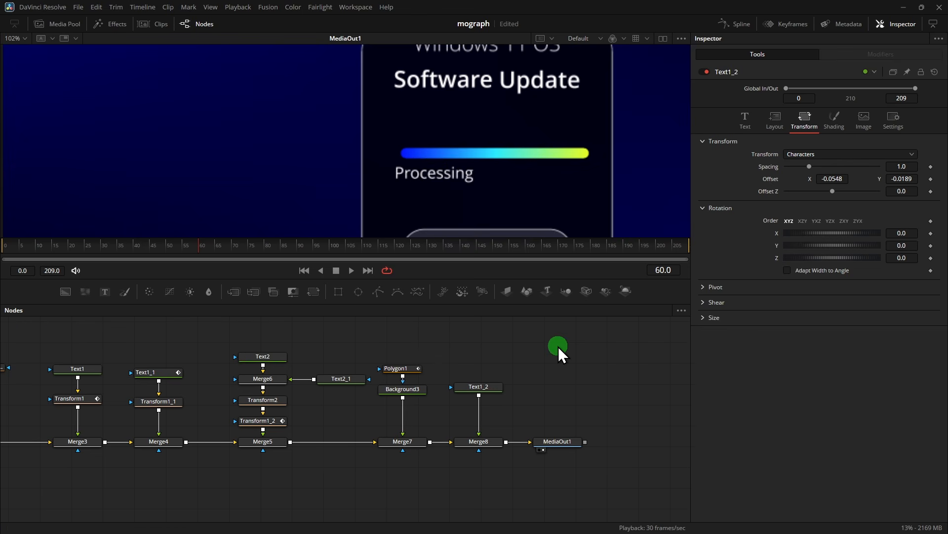
Extend the progress bar slightly to the left by moving the starting point of the Polygon1 path
click(395, 368)
click(40, 51)
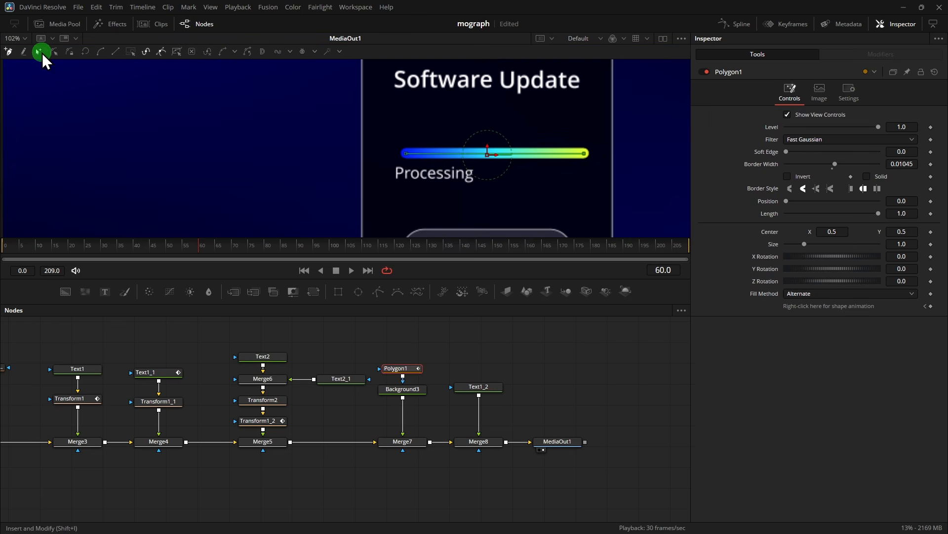
click(54, 51)
click(394, 149)
drag(407, 154, 396, 153)
Fine-tune the "Processing" label's character Offset to X -0.0561 and Y -0.0204
click(486, 391)
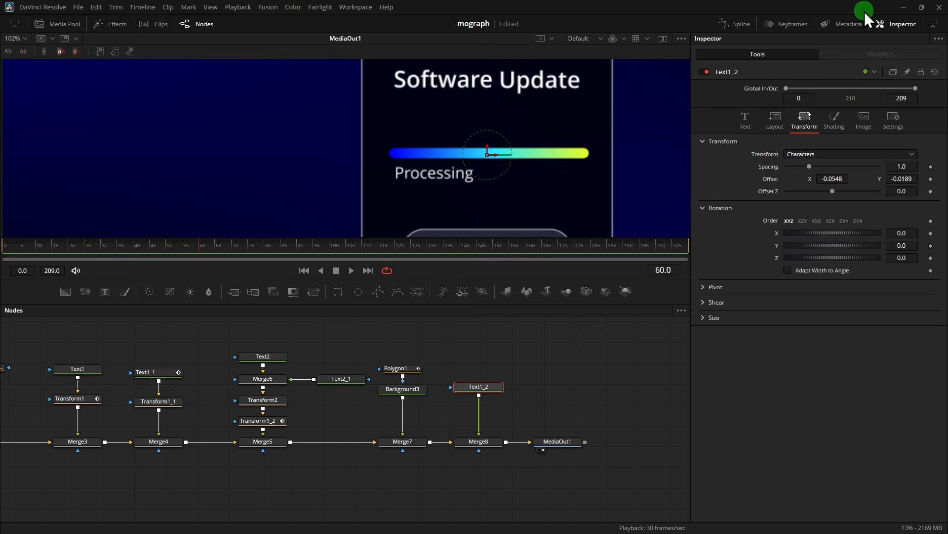
drag(832, 180, 832, 183)
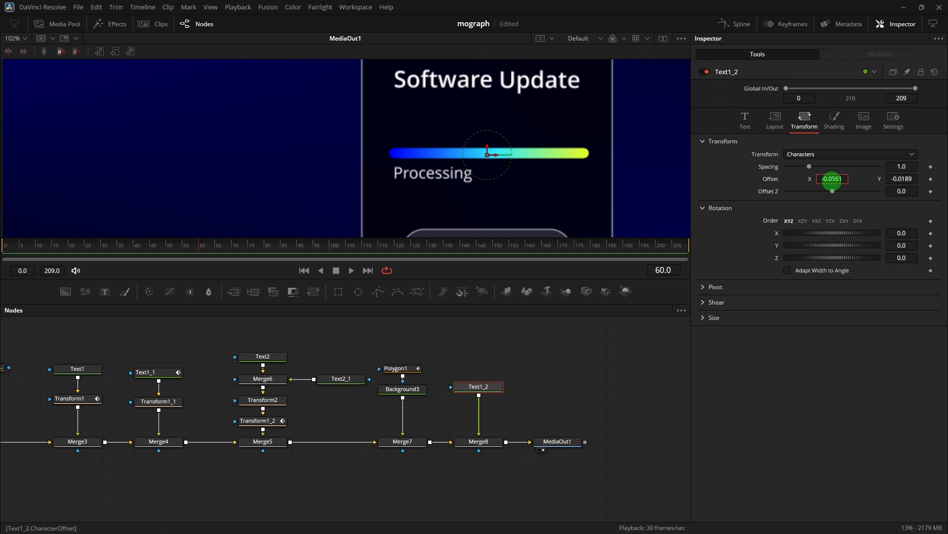
drag(902, 178, 904, 181)
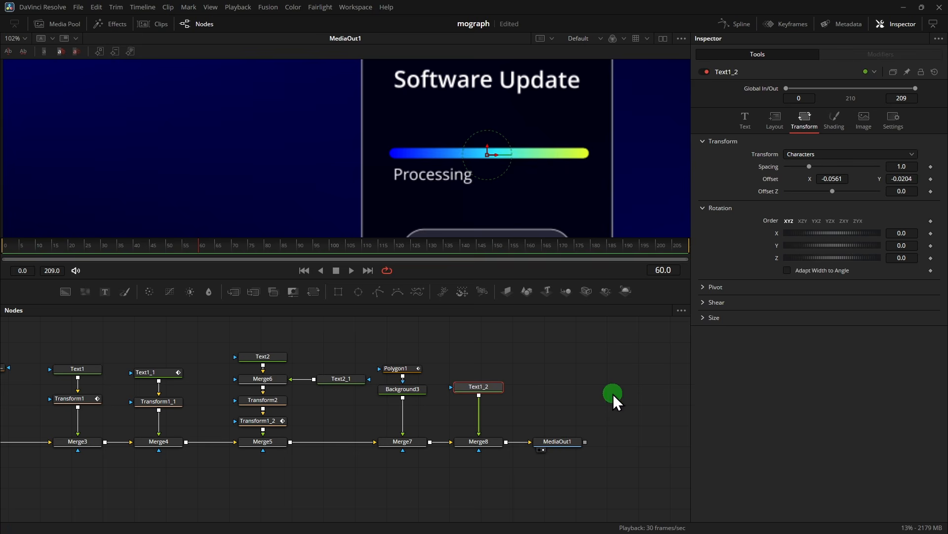
Copy the animated Transform1_2 node and paste it between Text1_2 and Merge8
scroll(506, 194, down, 2)
scroll(585, 384, down, 2)
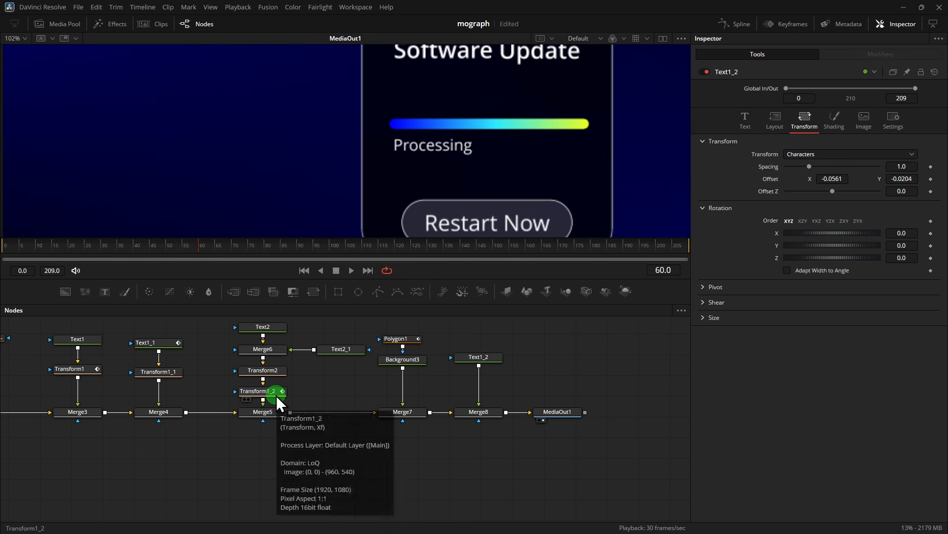
scroll(497, 220, down, 2)
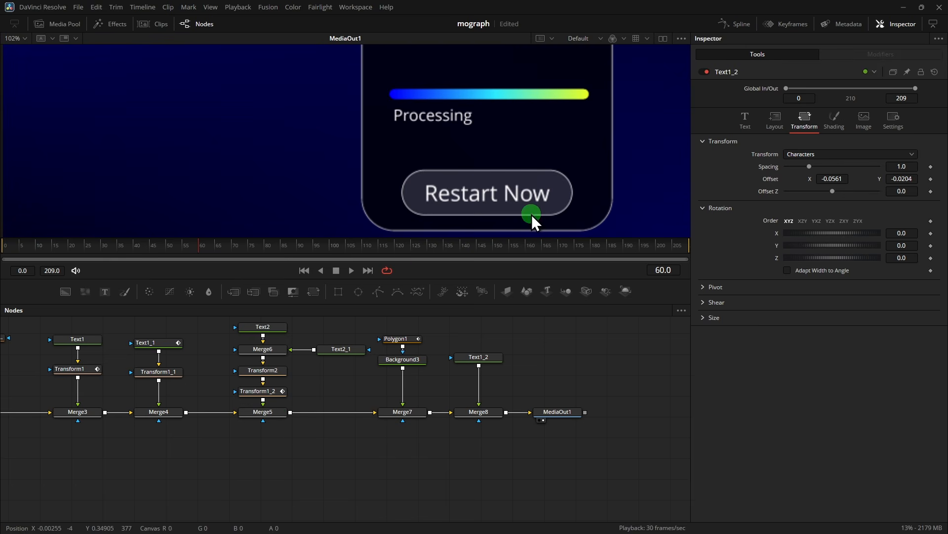
click(277, 393)
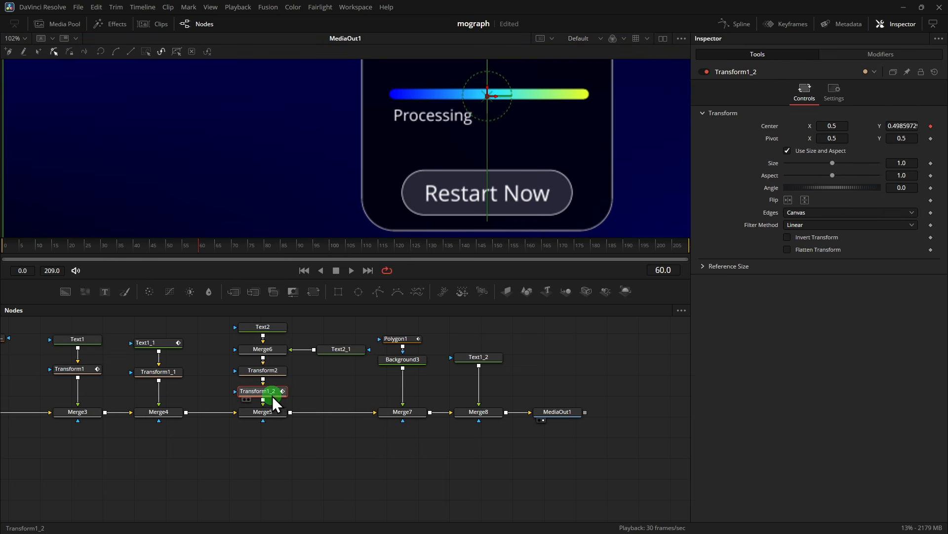
click(489, 359)
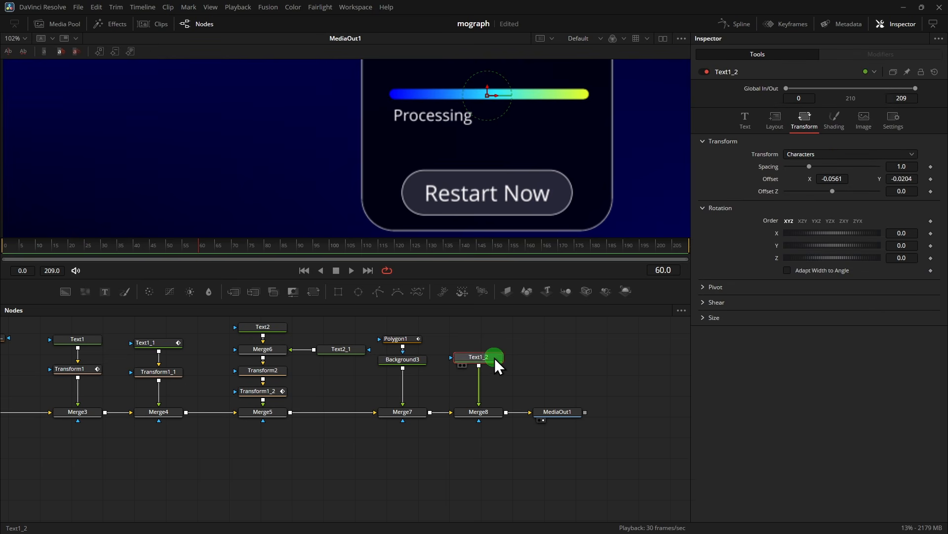
key(ctrl+v)
click(554, 363)
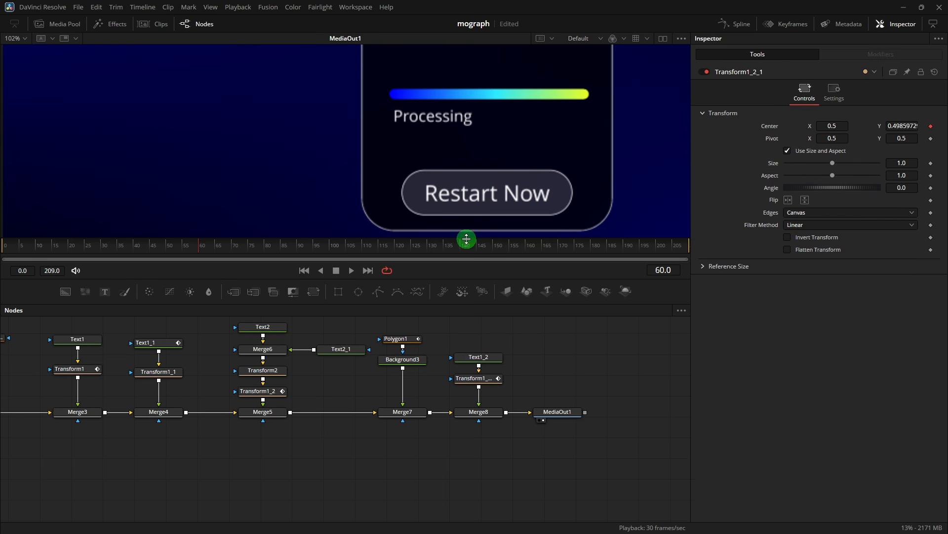
Play back and scrub the composition to check the "Processing" label's motion alongside the other elements
click(168, 251)
key(space)
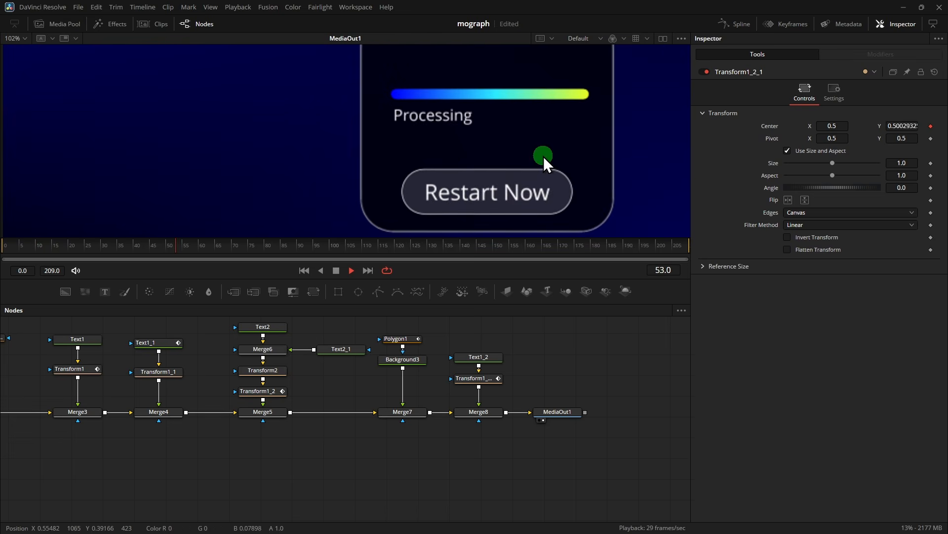
key(space)
scroll(595, 186, down, 2)
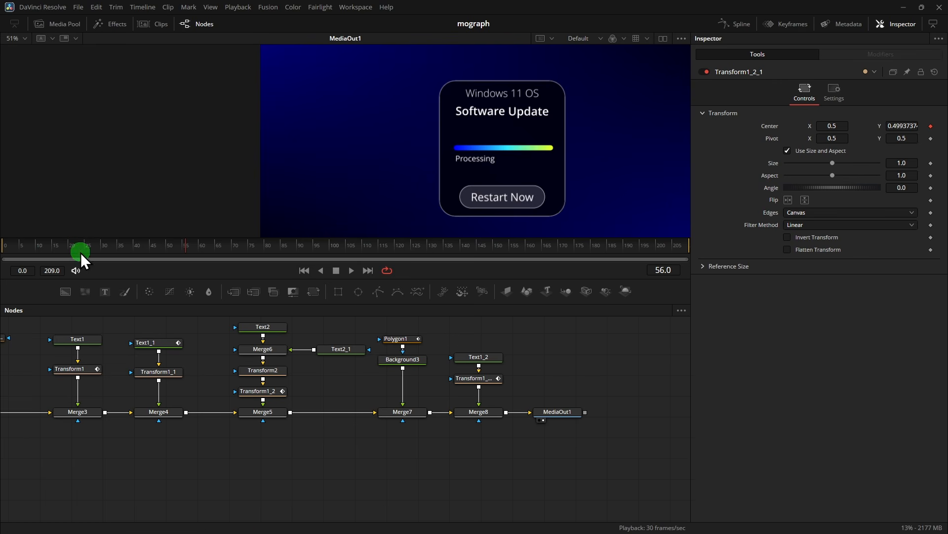
drag(81, 253, 120, 256)
scroll(547, 179, down, 2)
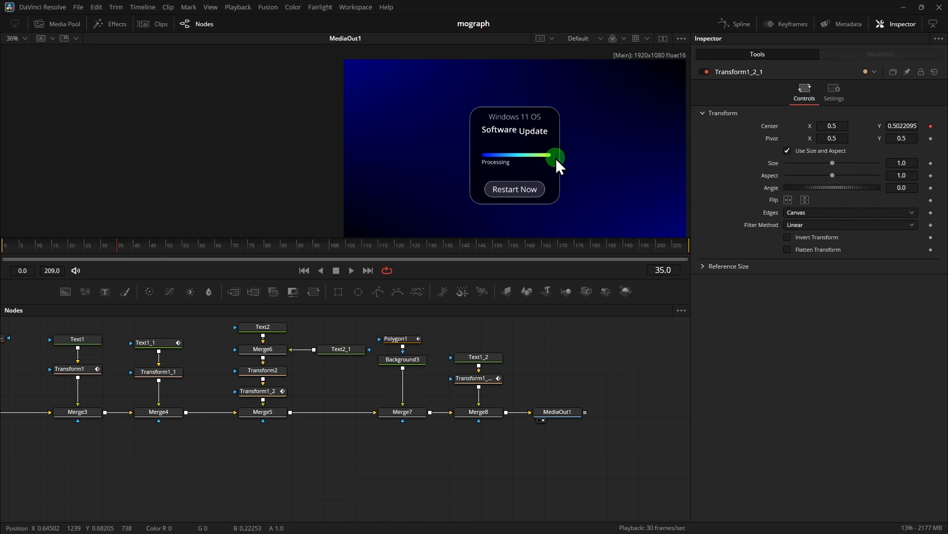
scroll(543, 153, up, 2)
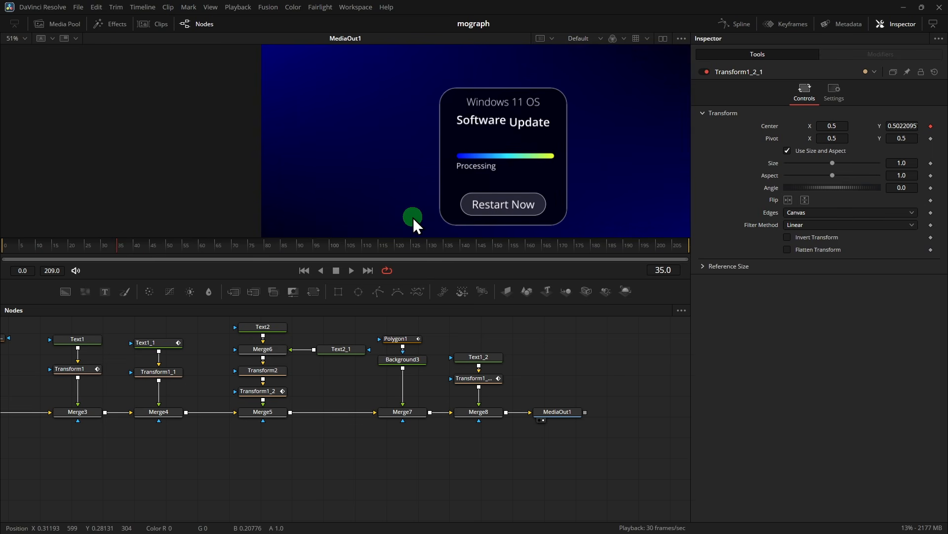
key(space)
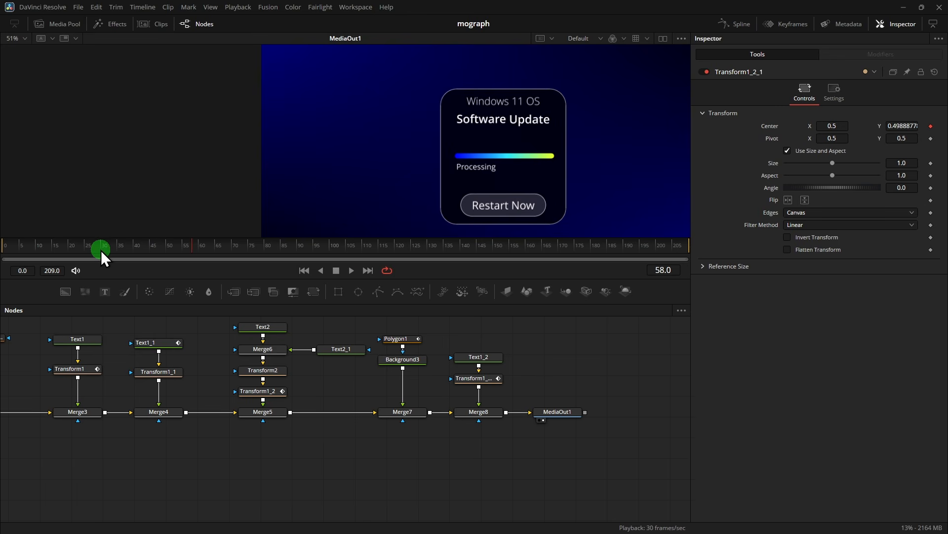
At frame 30, set the Time Offset of Transform1's Y animation curve to 0.724 in an enlarged viewer
click(100, 250)
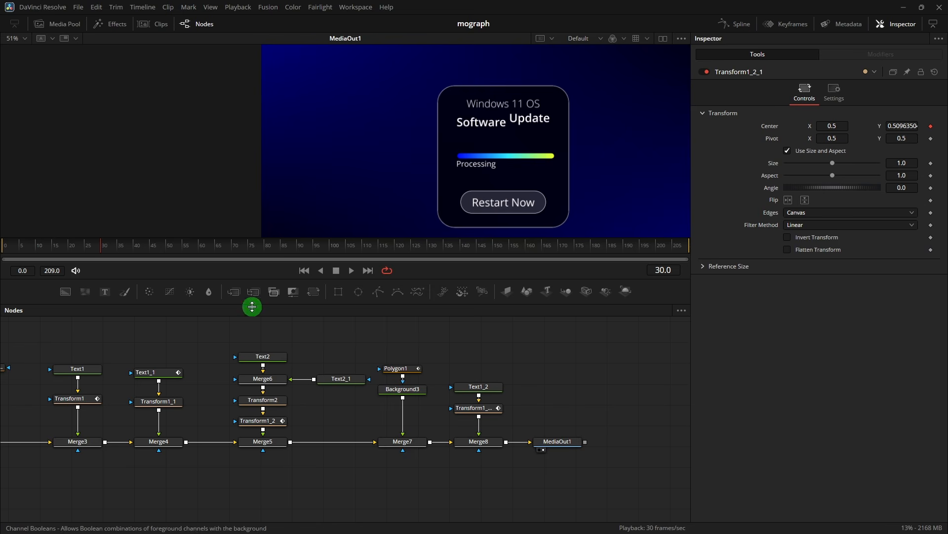
click(82, 374)
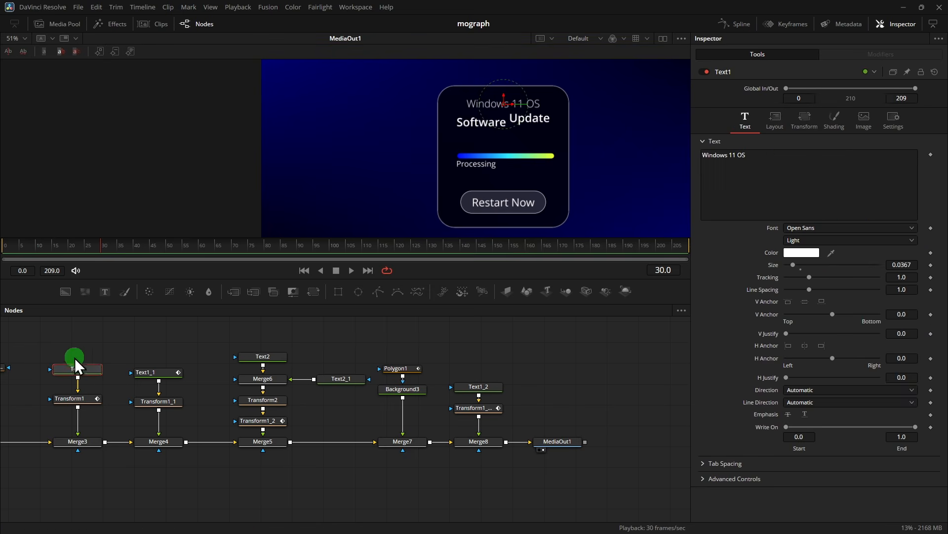
click(85, 407)
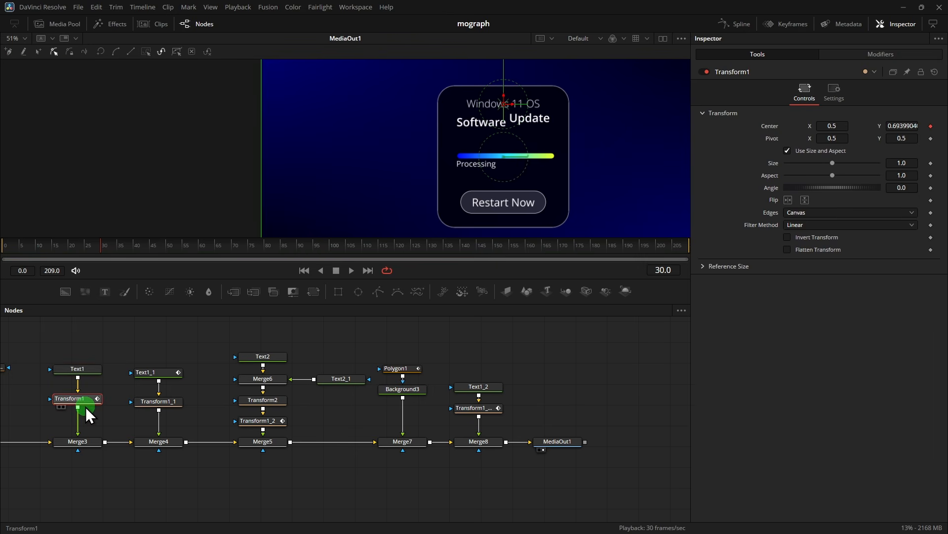
click(895, 58)
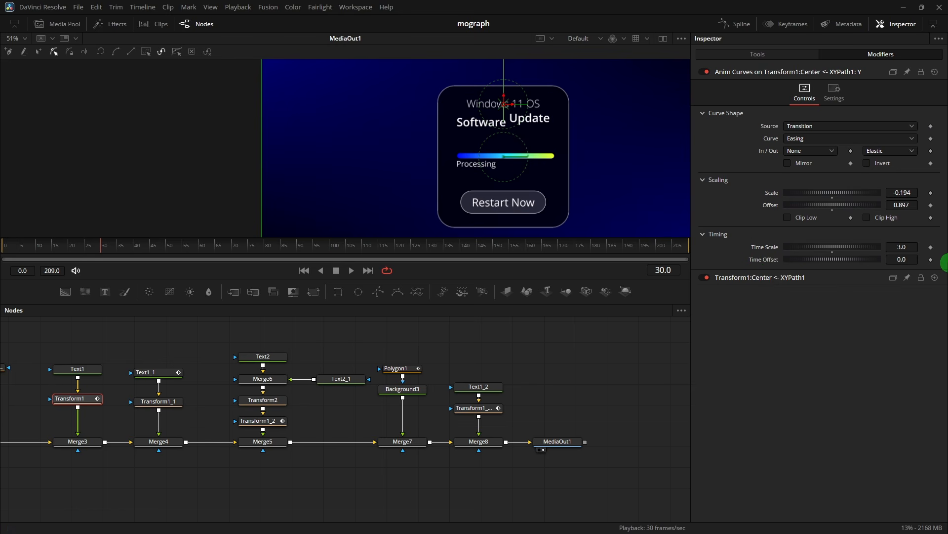
scroll(660, 150, down, 2)
drag(660, 150, 579, 168)
drag(497, 278, 512, 434)
scroll(535, 249, up, 2)
drag(898, 262, 922, 261)
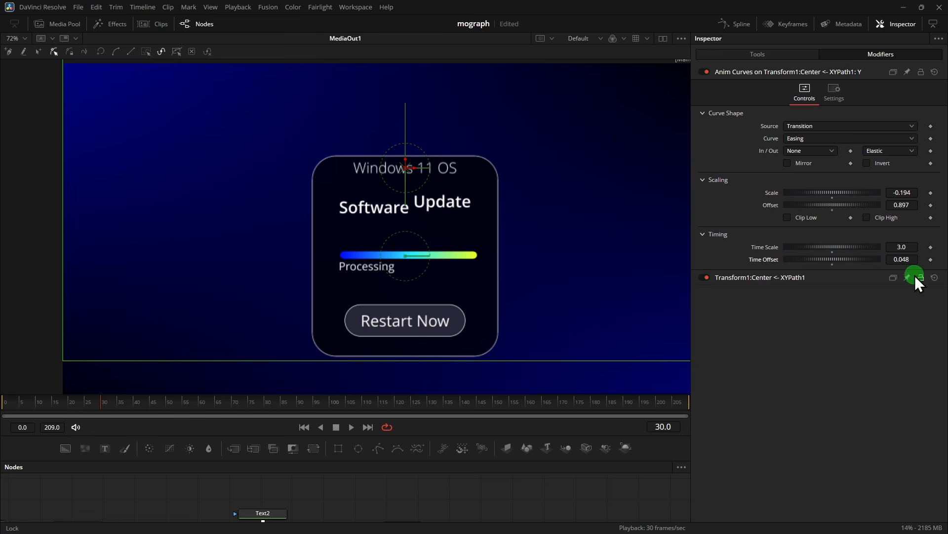
drag(902, 259, 820, 261)
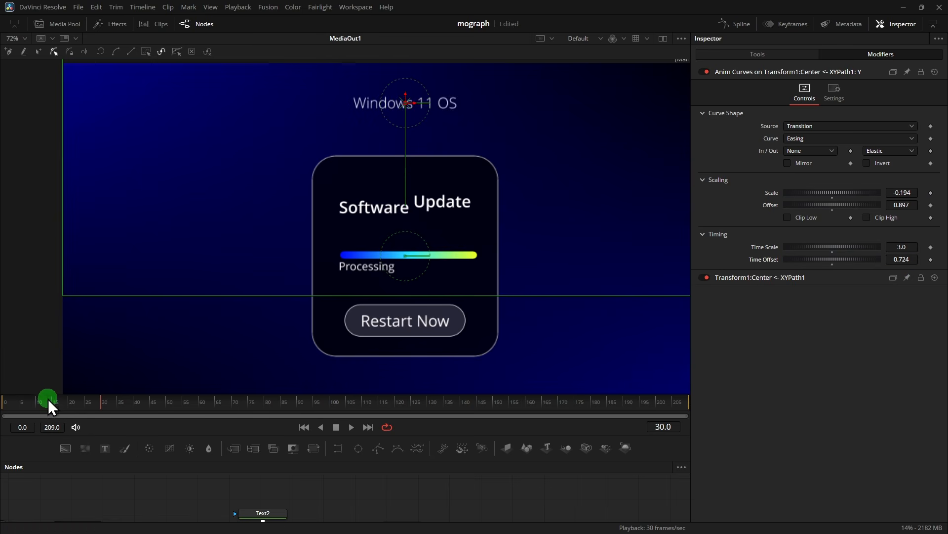
Play the animation from the beginning to check the timing of the "Windows 11 OS" title
drag(49, 399, 2, 413)
key(space)
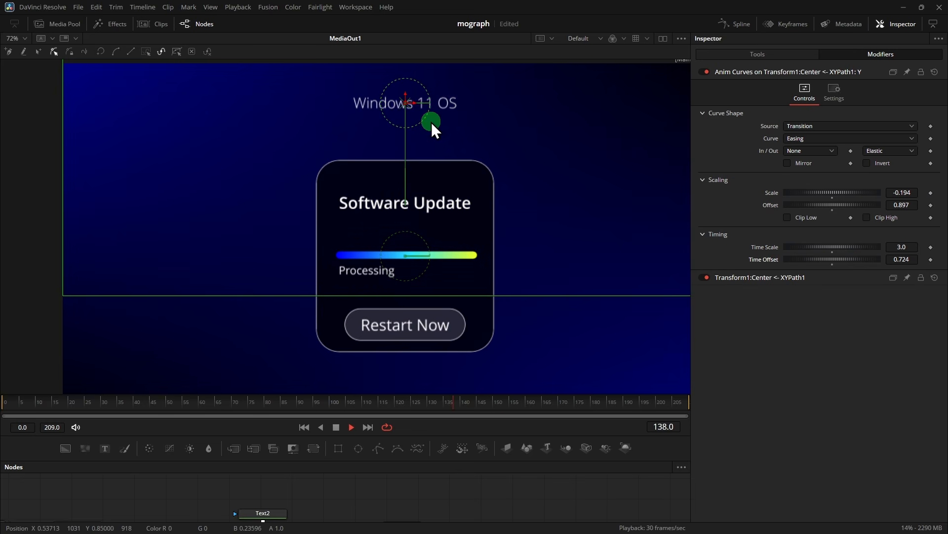
key(space)
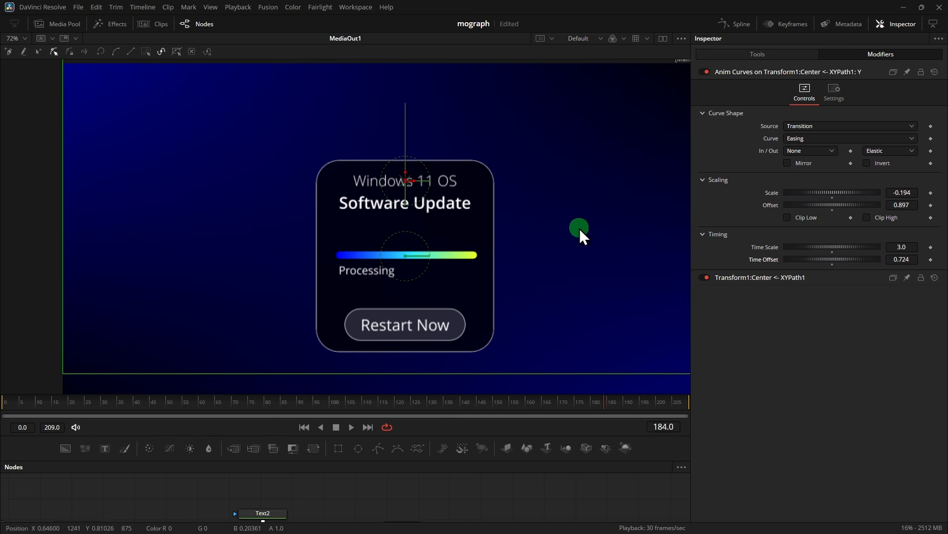
Return to frame 30 and open the Time Offset of Transform1's Y animation curve for editing
click(104, 406)
click(907, 262)
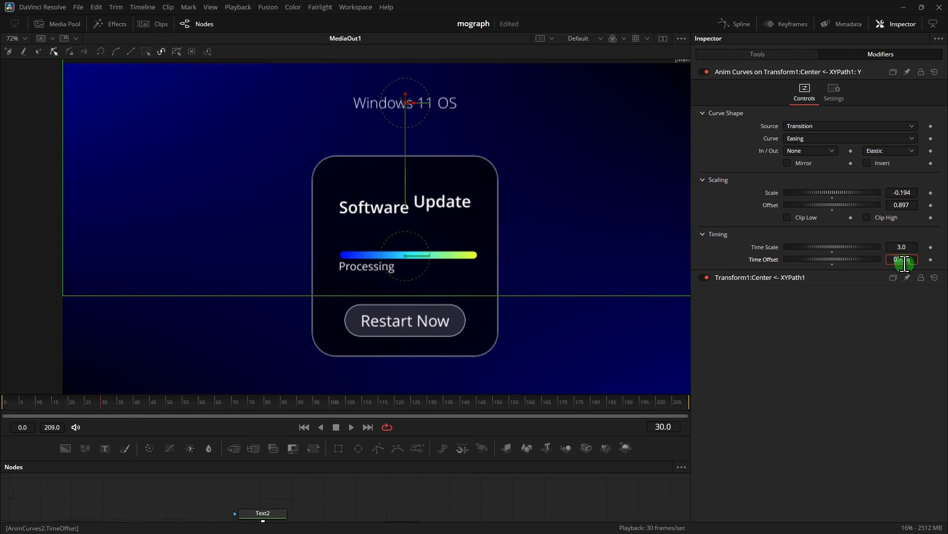
Set the Time Offset of Transform1's vertical animation curve to 0.135 and play back the "Windows 11 OS" text's delayed entrance
text(0)
key(Return)
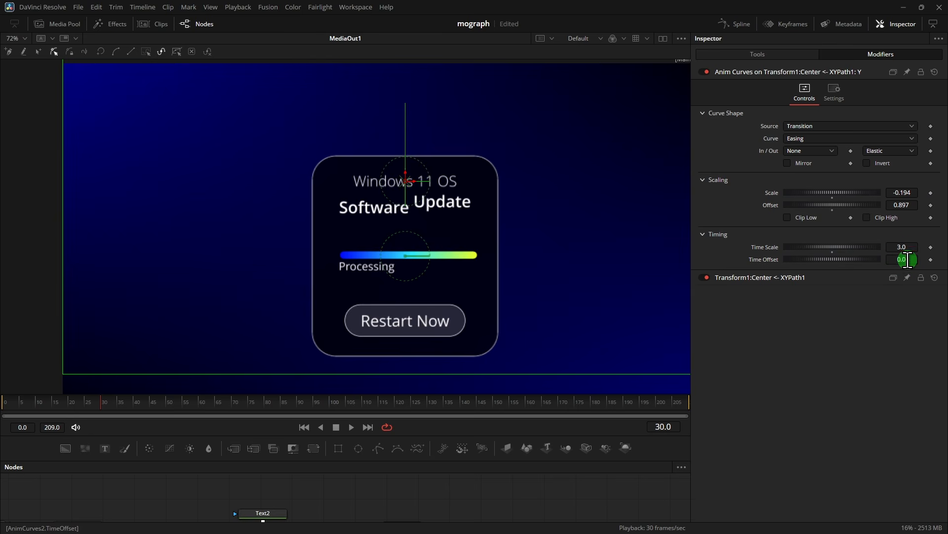
drag(904, 262, 943, 262)
drag(478, 260, 504, 258)
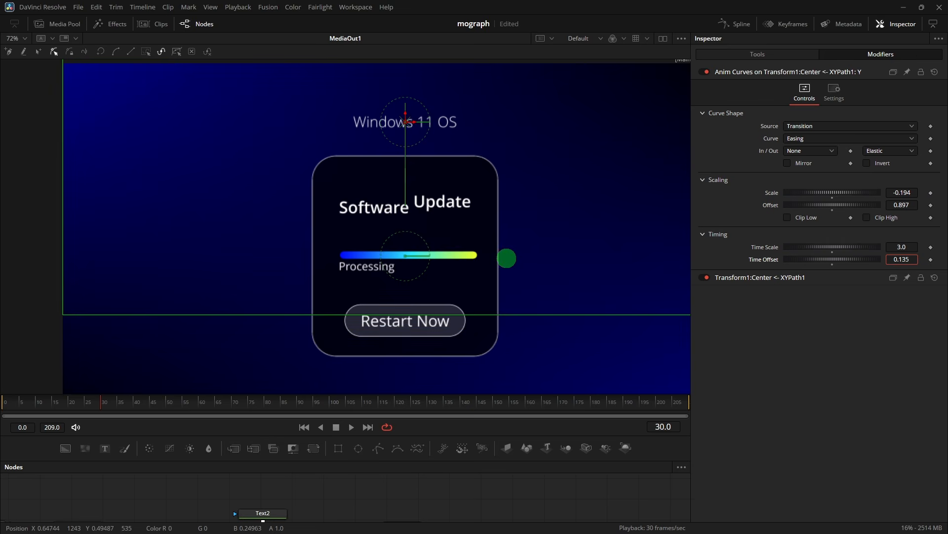
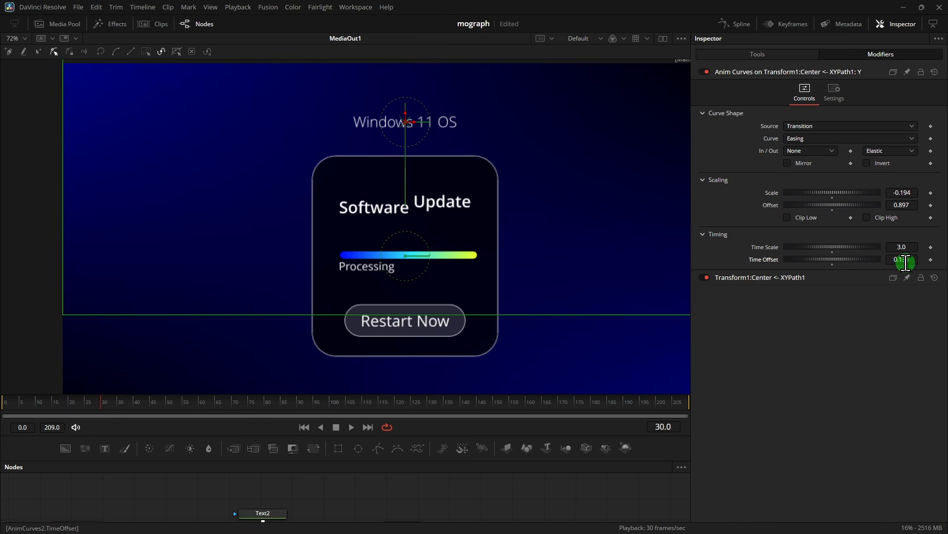
key(Home)
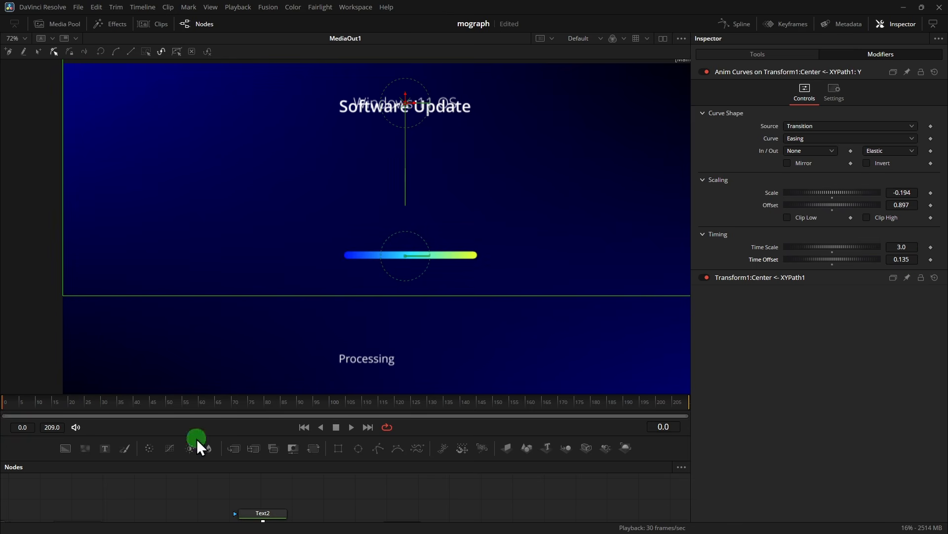
key(space)
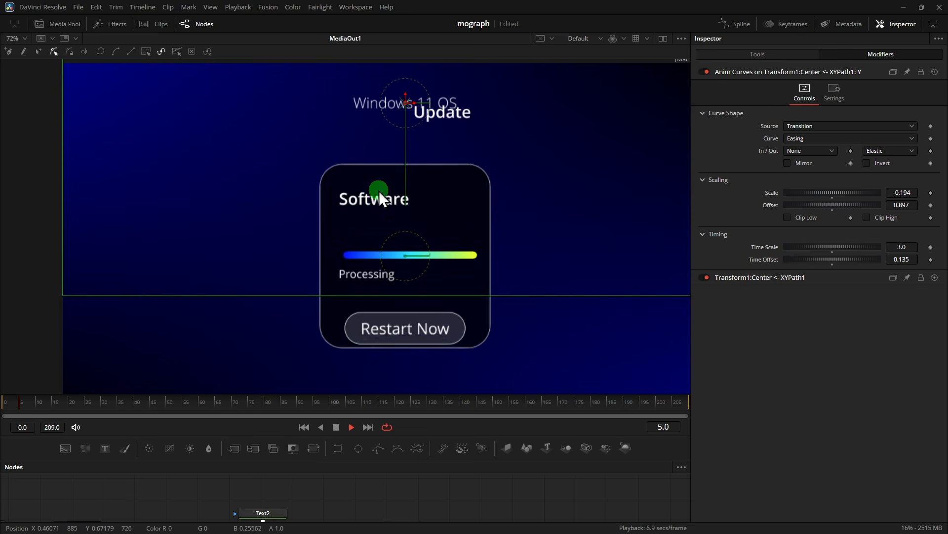
key(space)
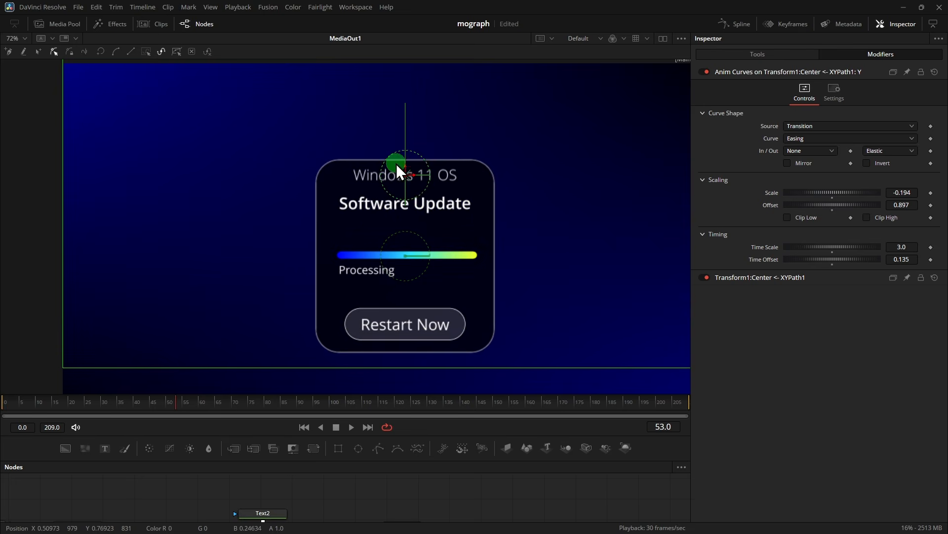
click(105, 412)
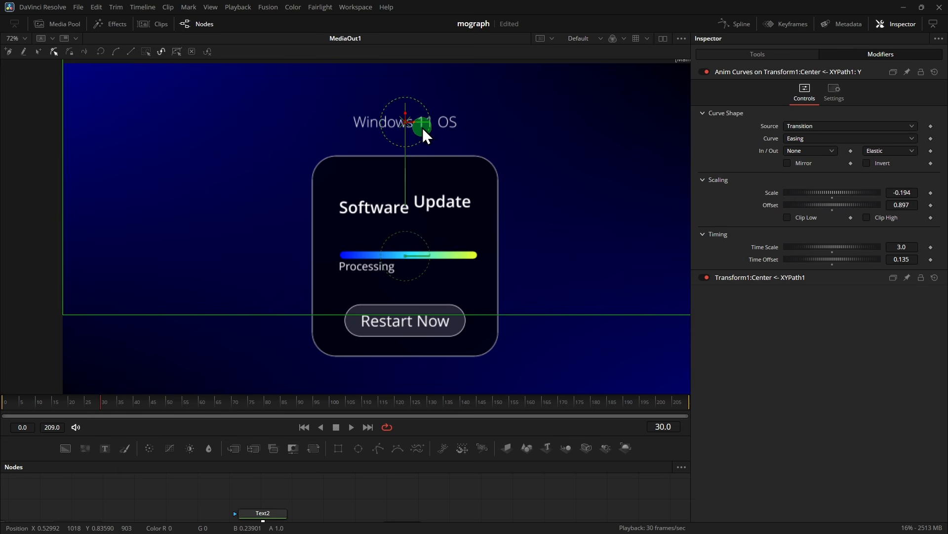
key(space)
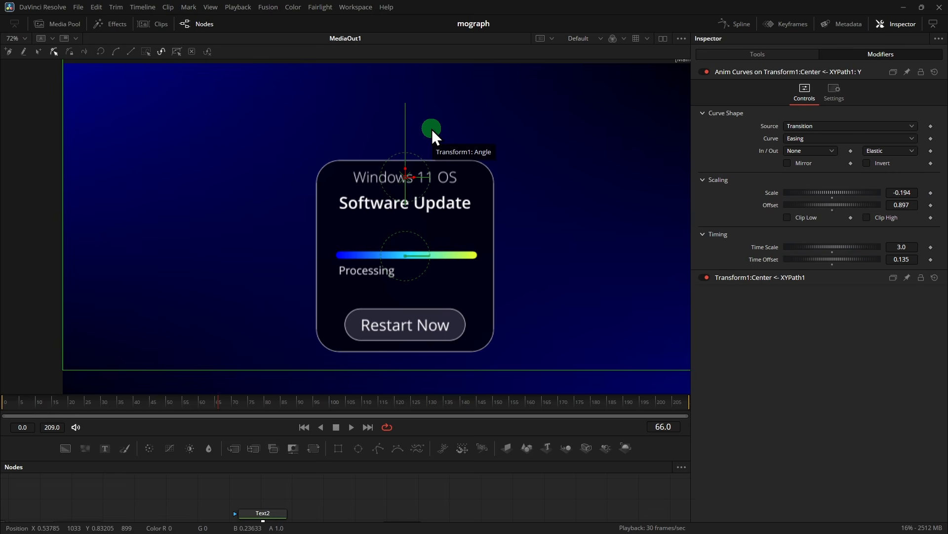
click(102, 411)
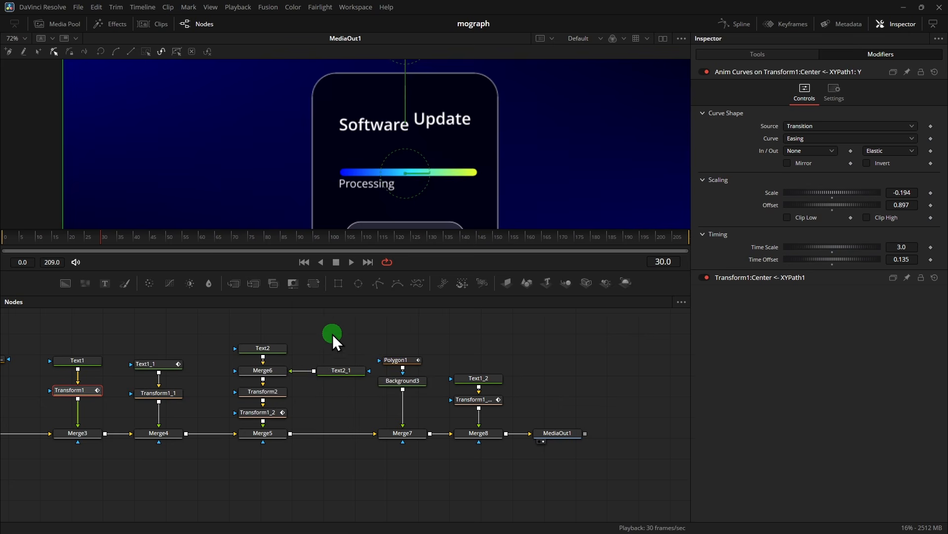
Set the Time Offset of Text1_1's Follower word offset curve to 0.15 and play back the "Software Update" animation
drag(333, 334, 509, 337)
click(321, 372)
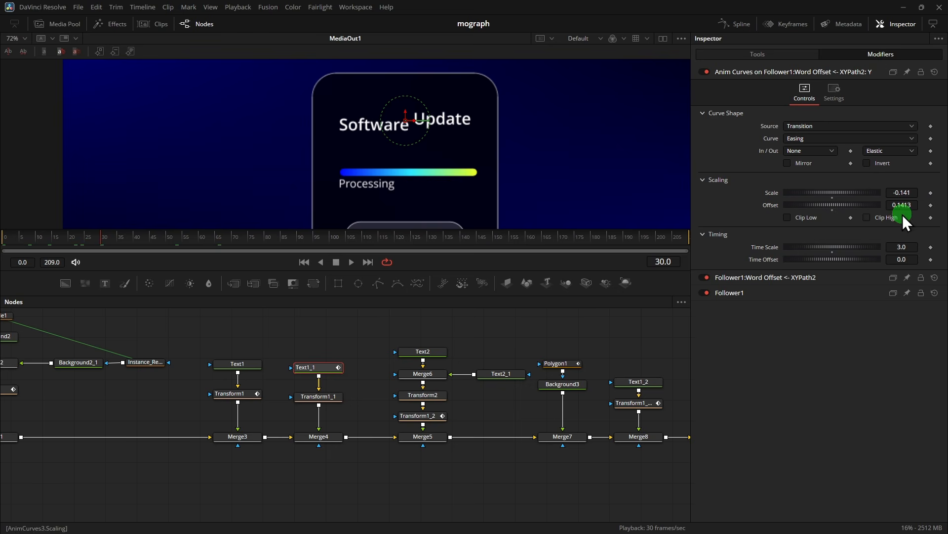
click(908, 261)
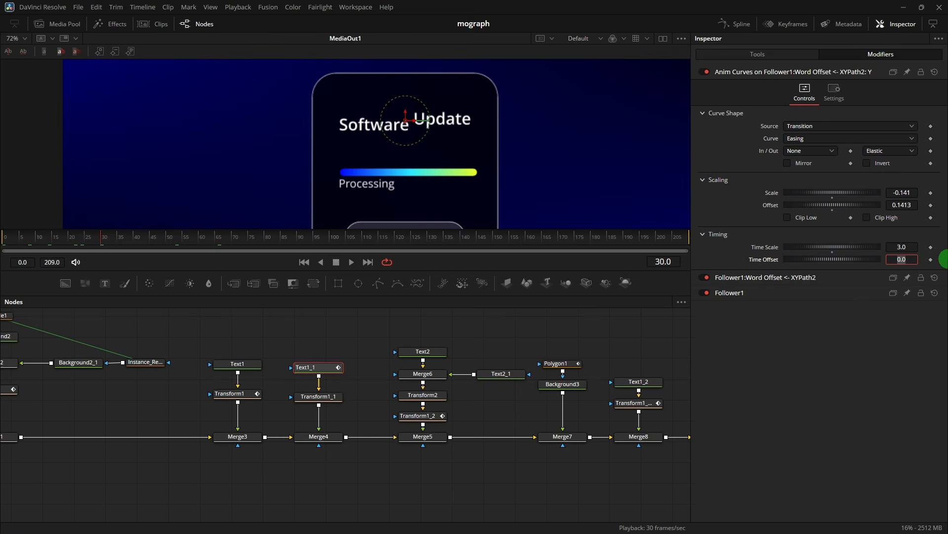
text(.150)
key(Return)
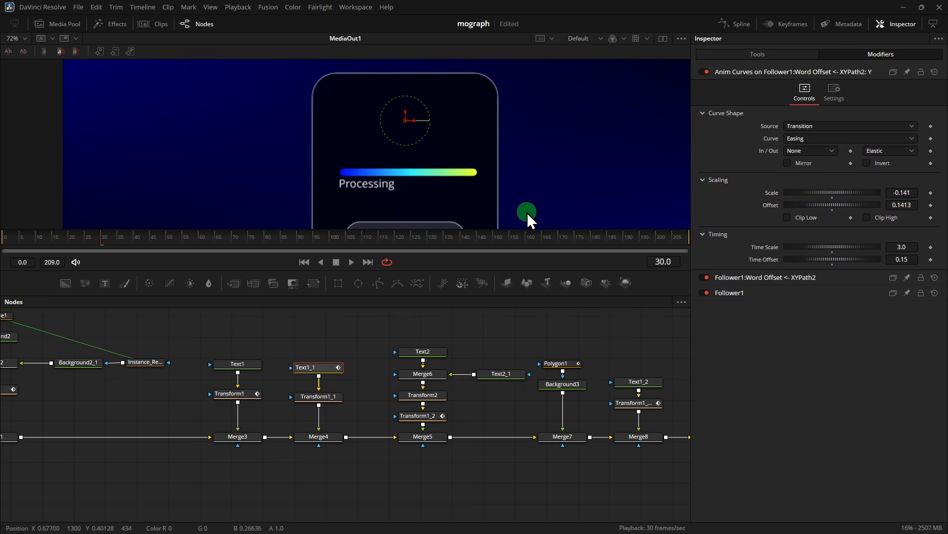
key(space)
key(space)
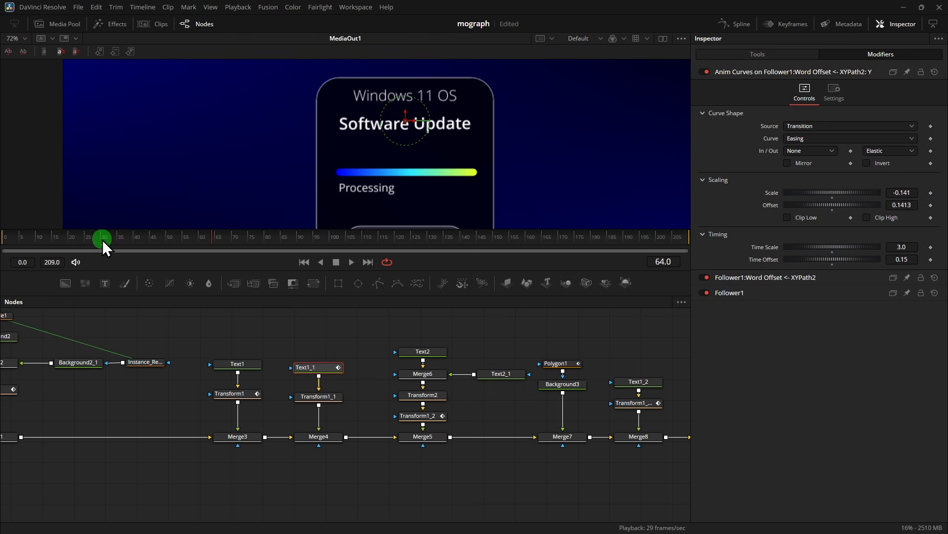
key(space)
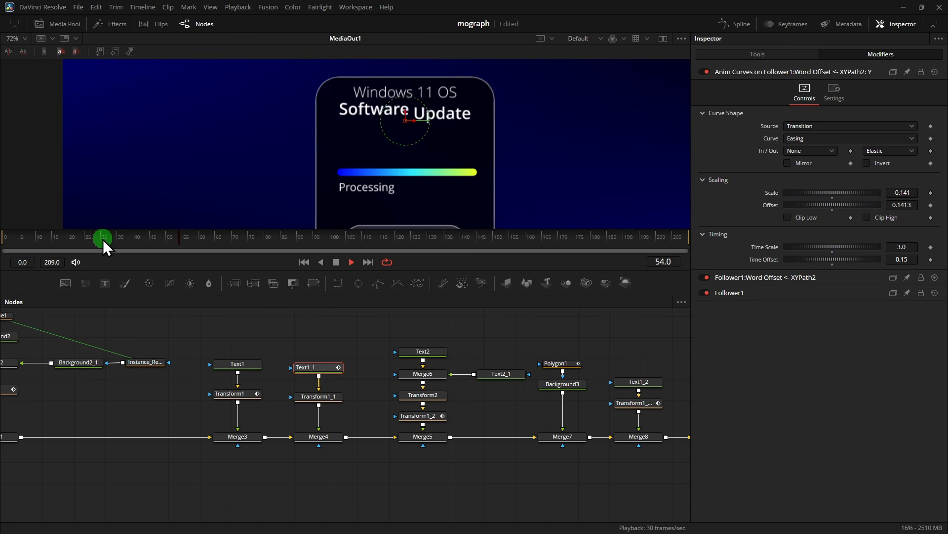
key(space)
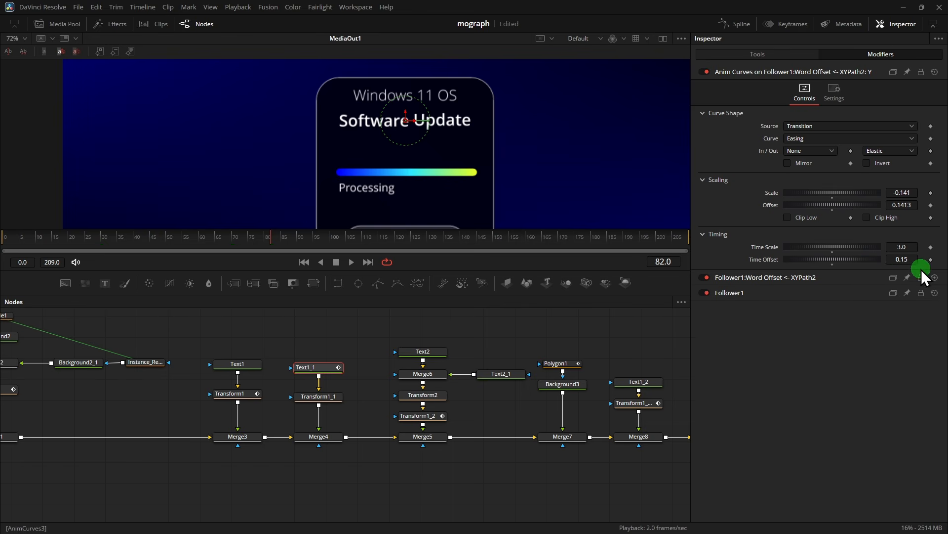
Set the Time Offset of Transform1_2's vertical animation curve to 0.175 and preview the "Restart Now" button's motion
scroll(433, 205, down, 3)
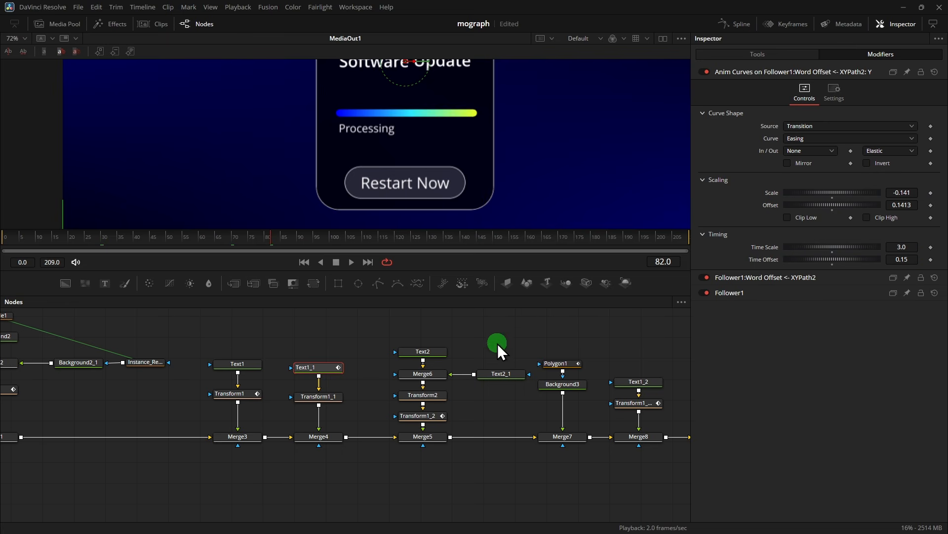
click(434, 418)
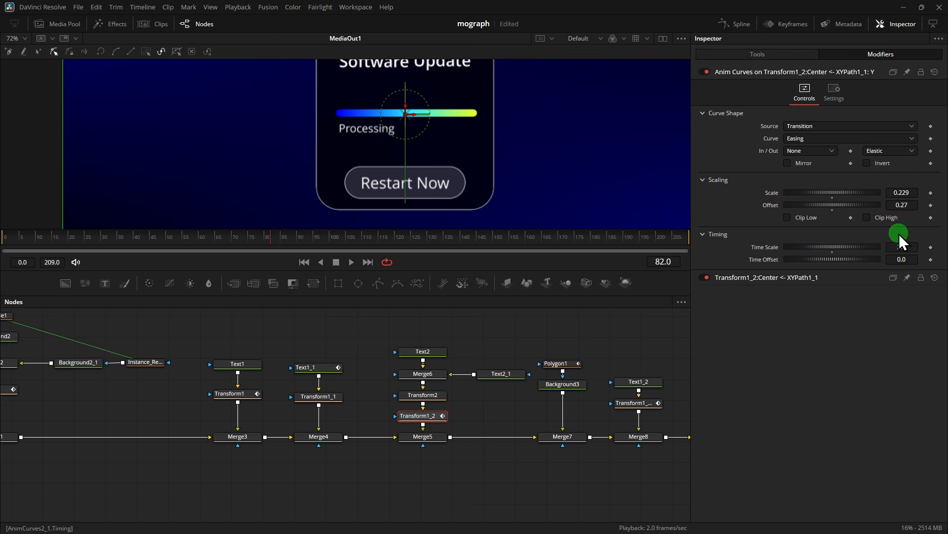
click(915, 260)
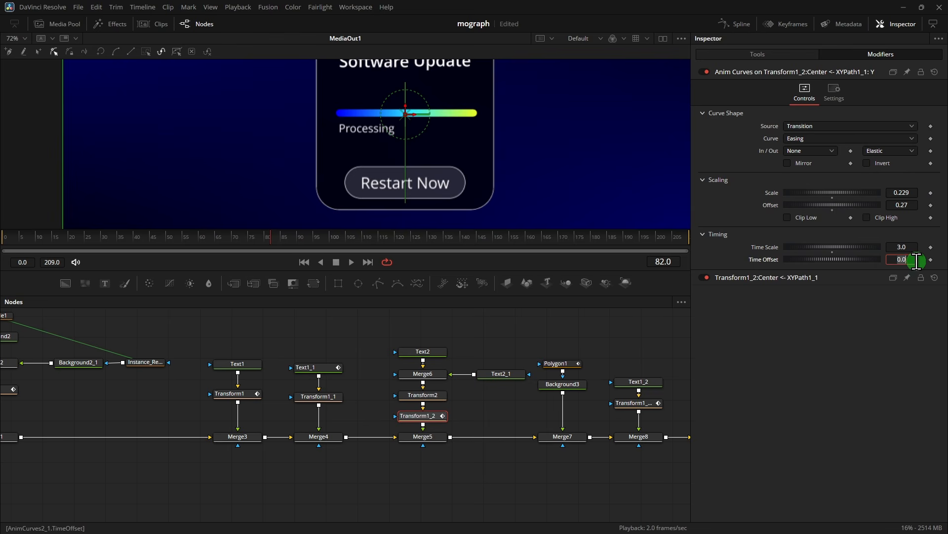
text(0.17)
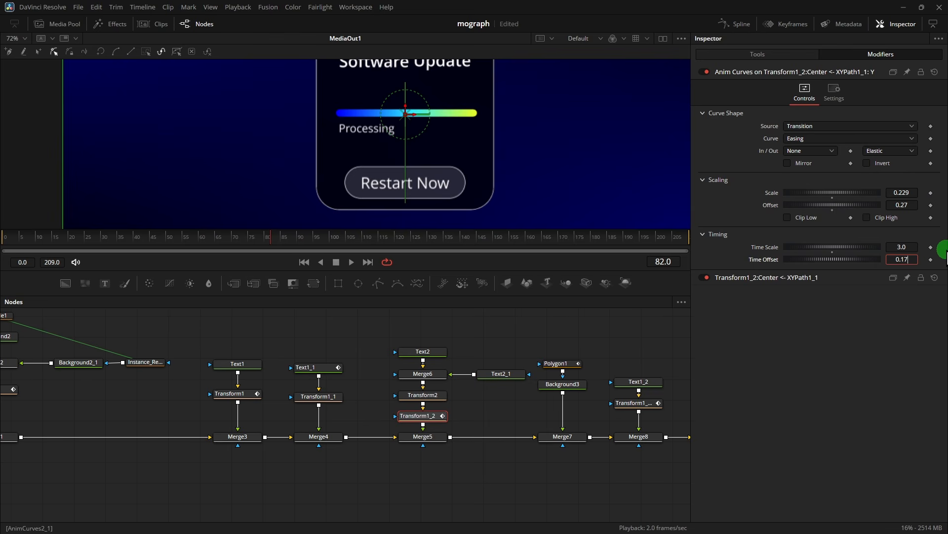
text(5)
click(825, 360)
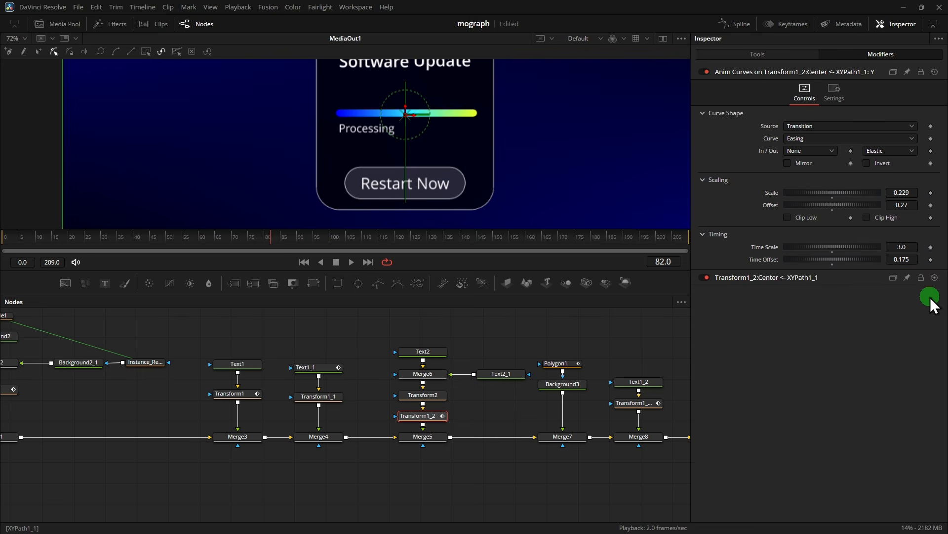
scroll(489, 223, down, 2)
key(space)
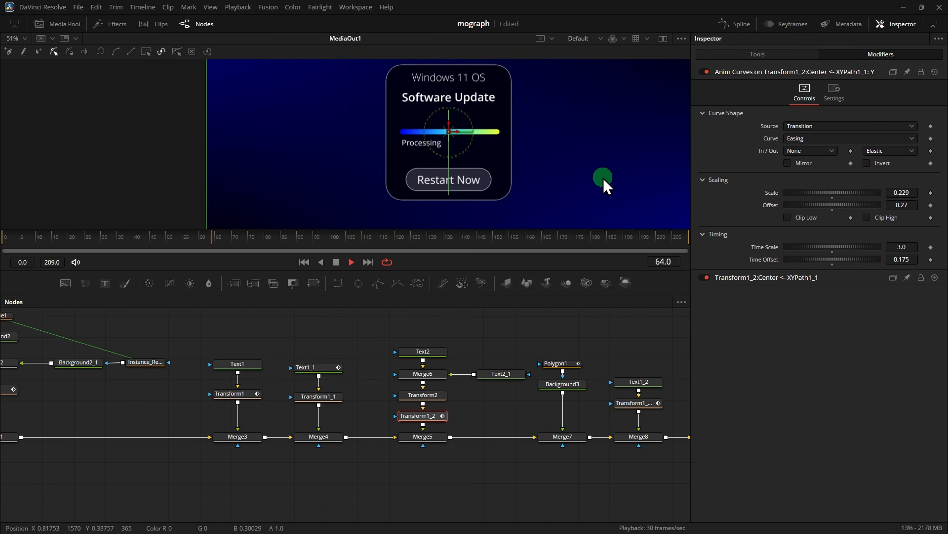
key(space)
click(146, 238)
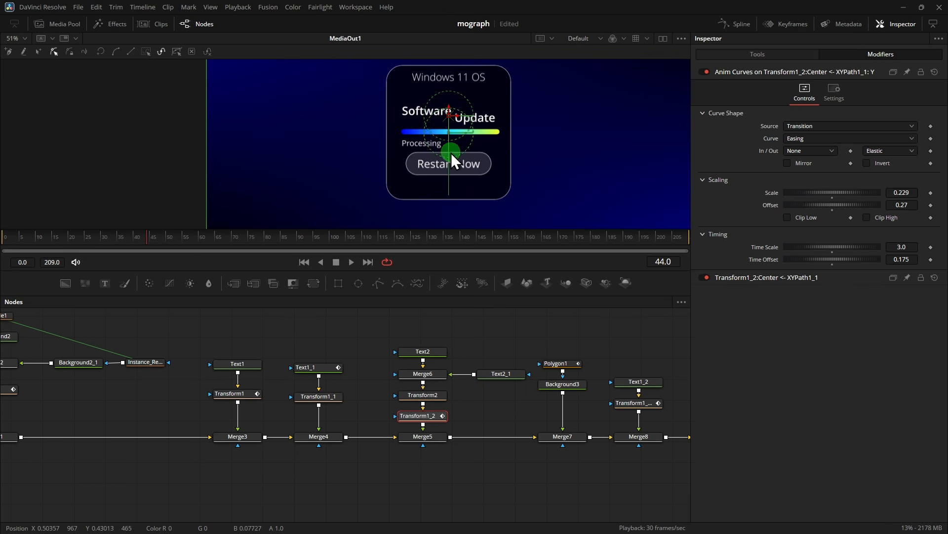
click(512, 311)
key(space)
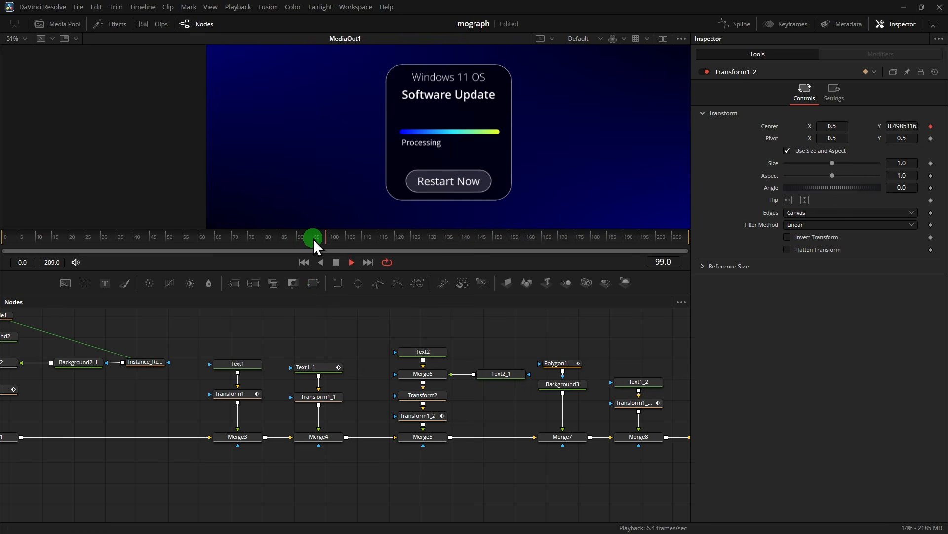
At frame 85, enable keyframing on Polygon1's Length and remove its Polygon1Polyline shape animation
click(283, 242)
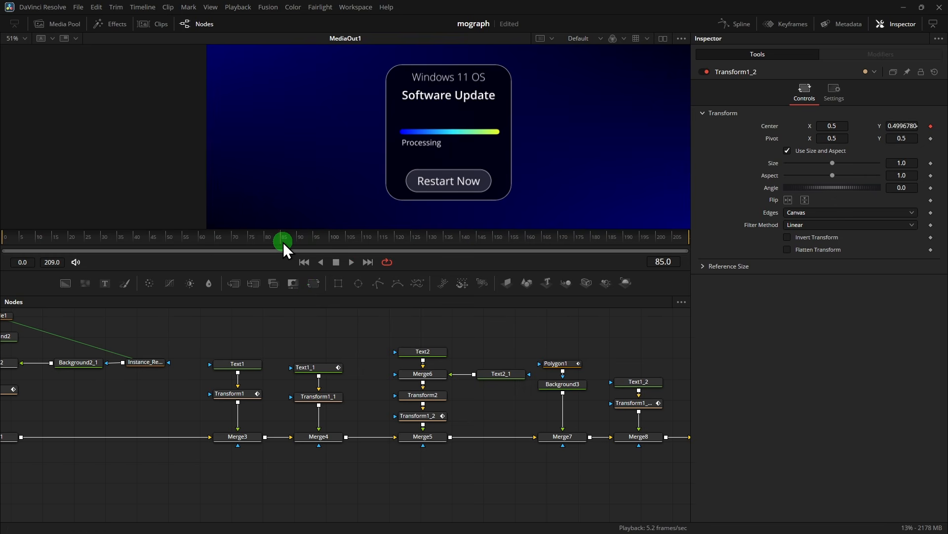
click(566, 366)
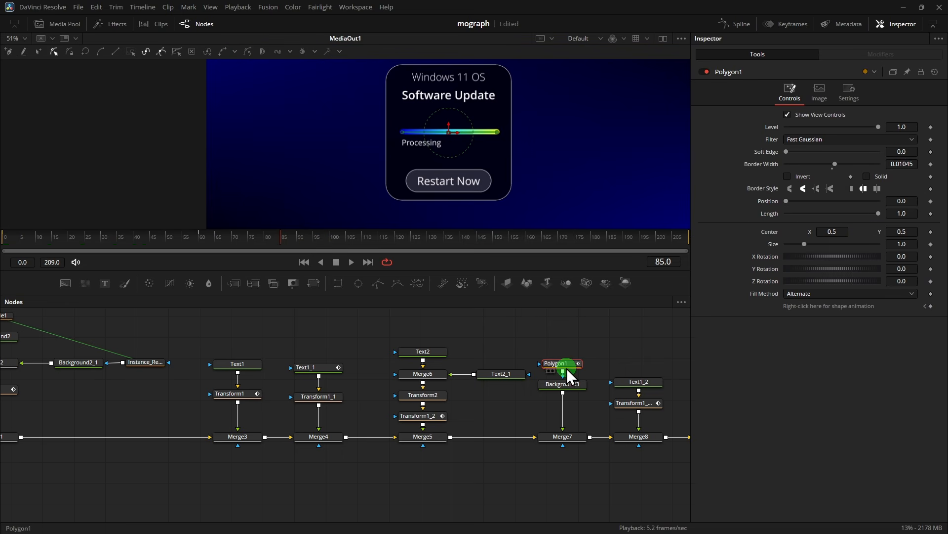
click(931, 214)
click(931, 213)
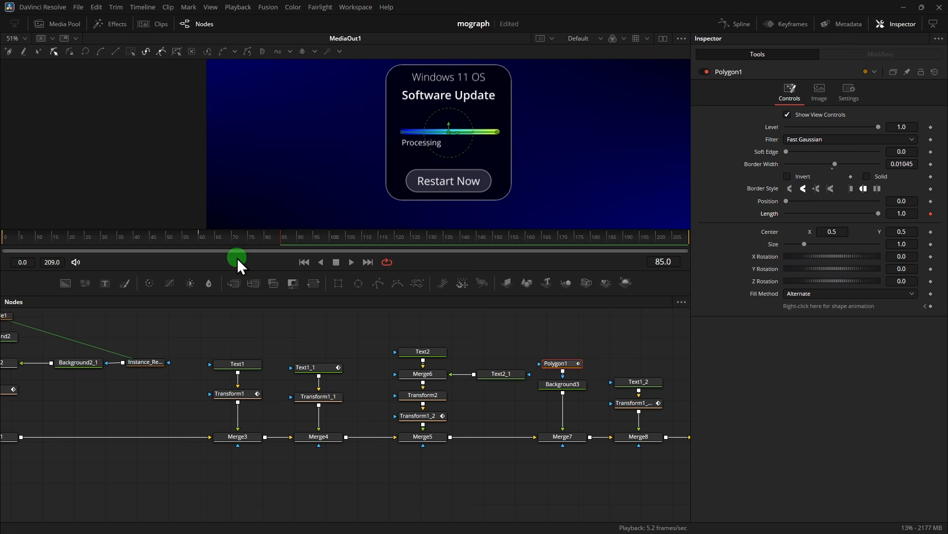
right_click(834, 310)
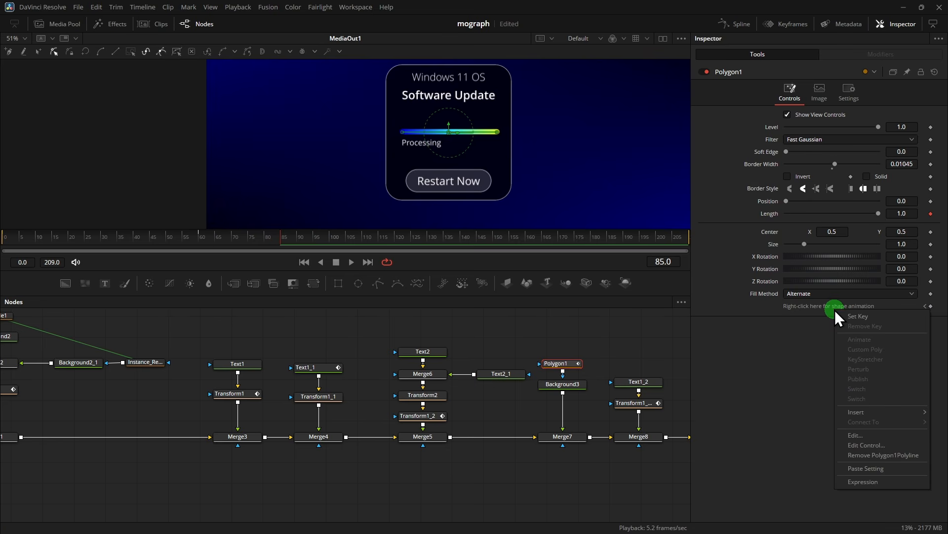
click(869, 457)
Keyframe Polygon1's Length at 0.0 on frame 85 and 1.0 on frame 120, and play back the progress bar's fill
drag(264, 249, 283, 245)
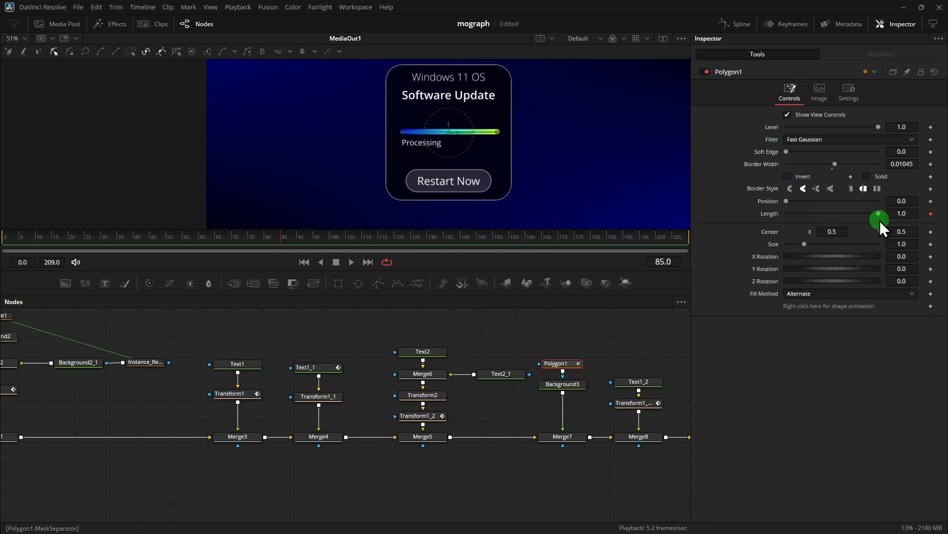
drag(879, 221, 746, 222)
click(324, 255)
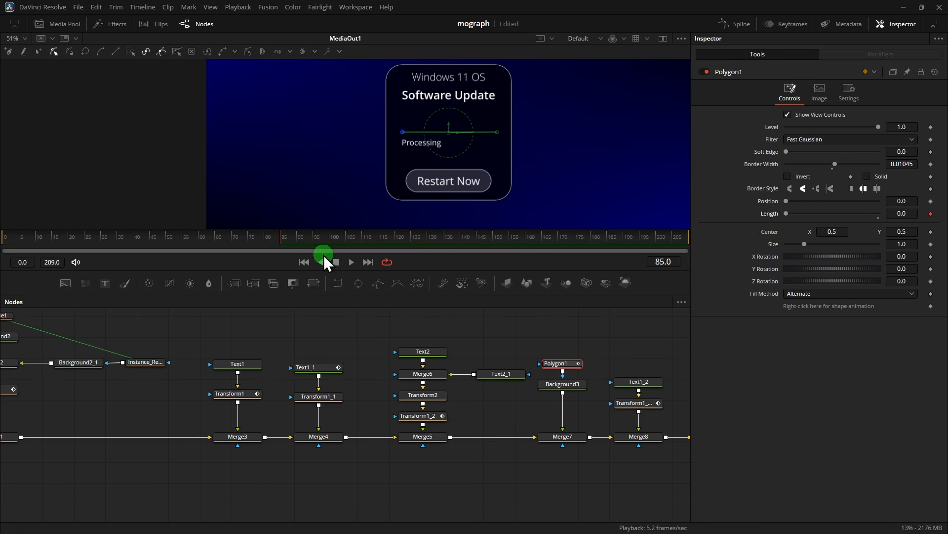
click(395, 242)
click(794, 215)
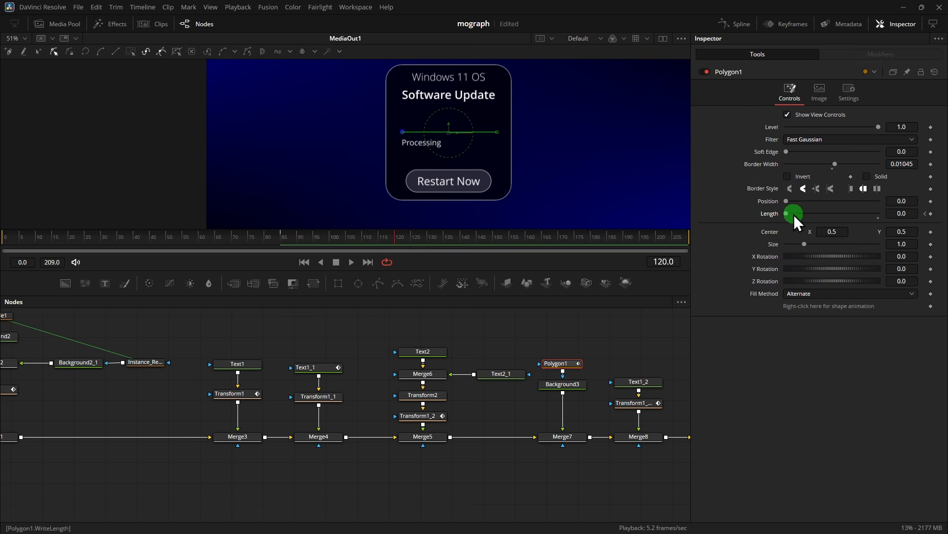
drag(790, 215, 810, 214)
click(274, 239)
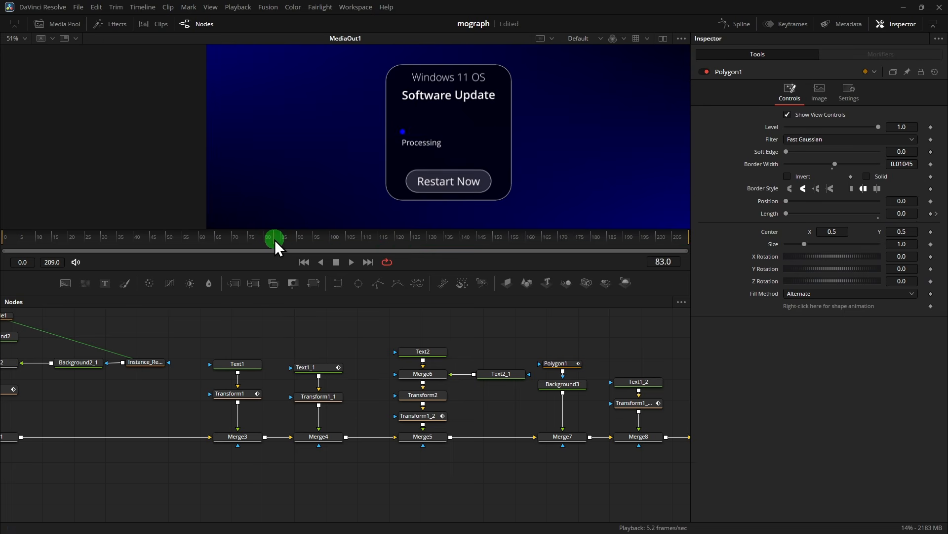
key(space)
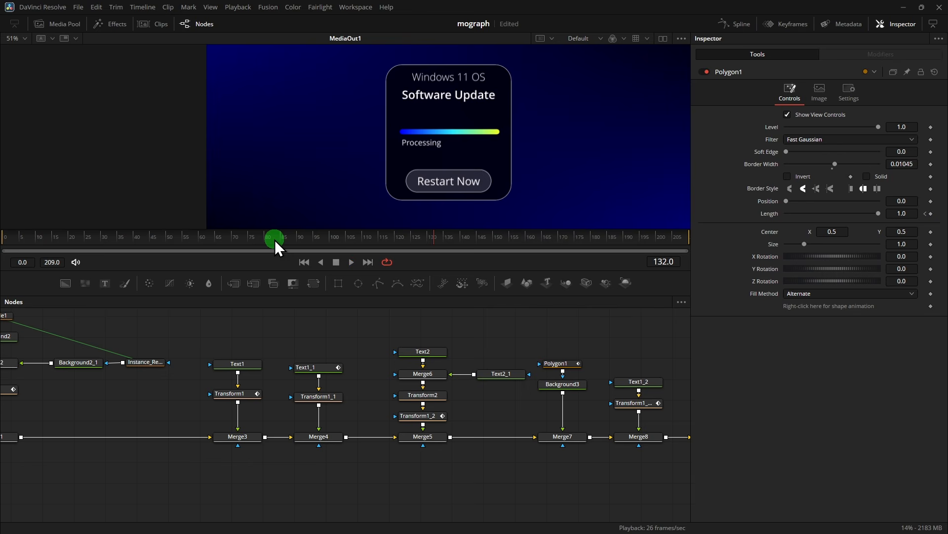
click(608, 306)
At frame 85, enable keyframing on Polygon1's border cap style and set the cap to Flat
click(254, 238)
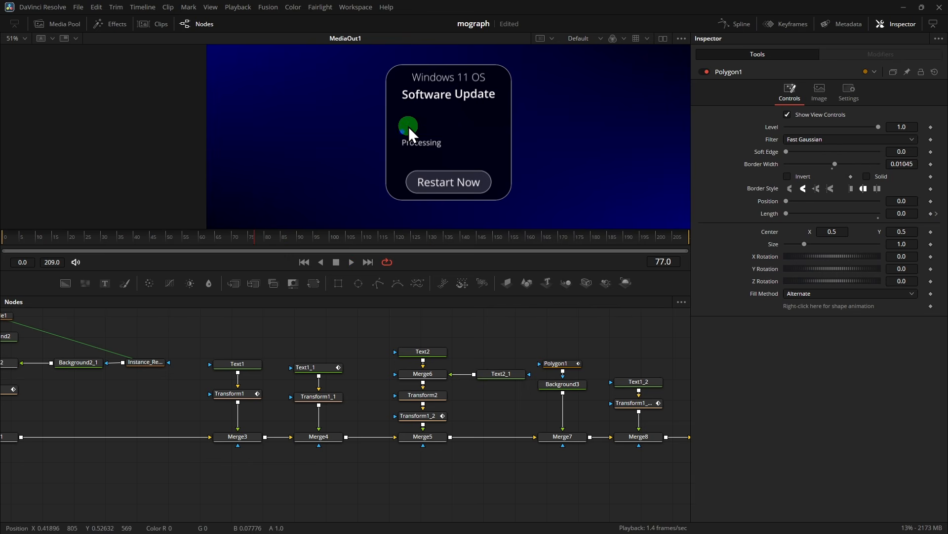
mouse_move(214, 238)
mouse_down()
mouse_move(228, 245)
mouse_move(208, 246)
mouse_up()
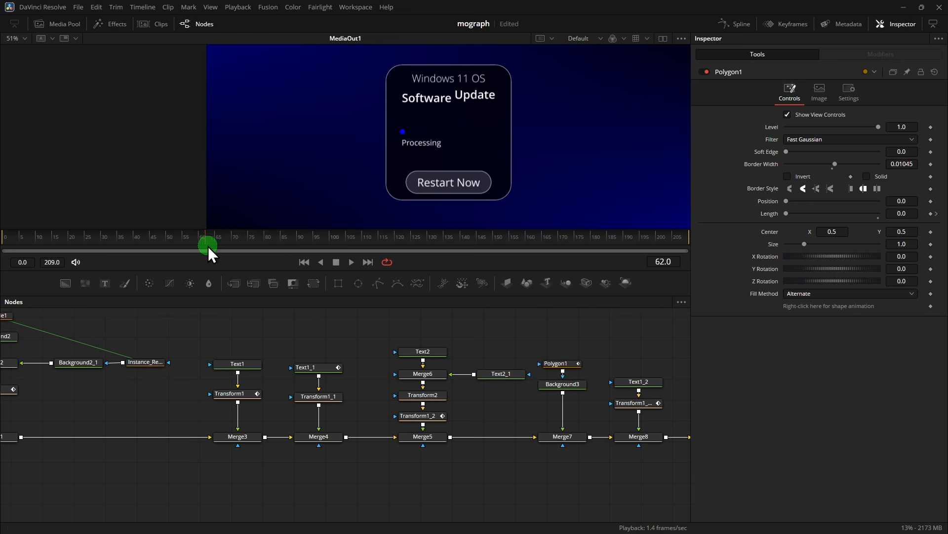
scroll(404, 144, up, 2)
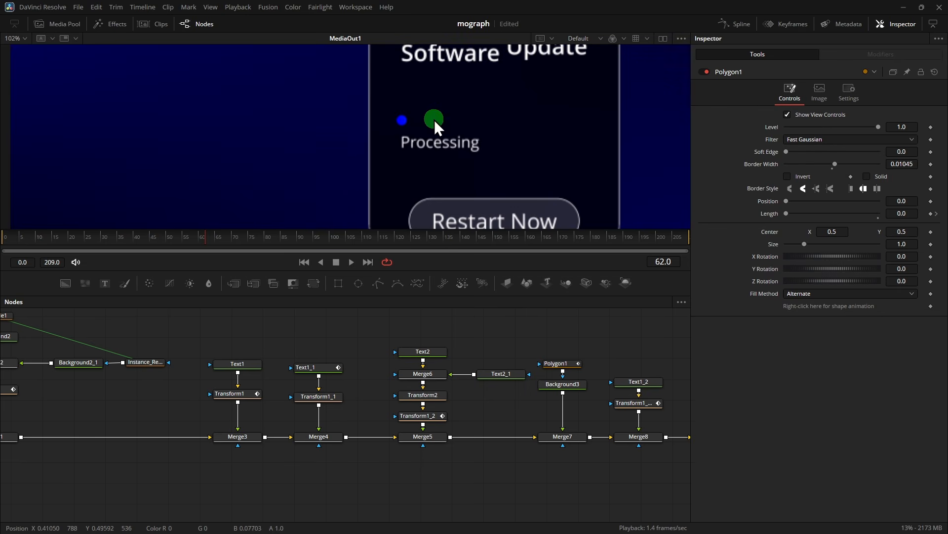
drag(279, 243, 294, 247)
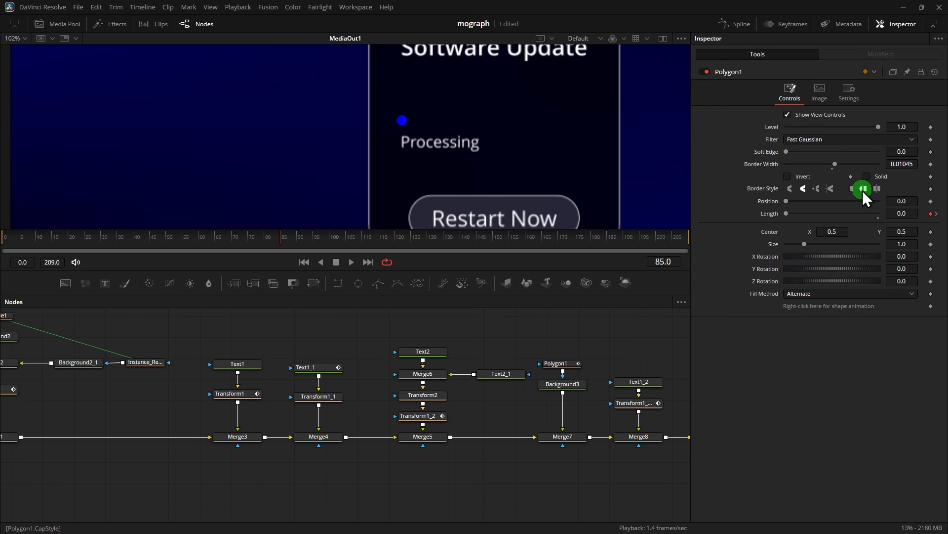
click(931, 189)
click(850, 187)
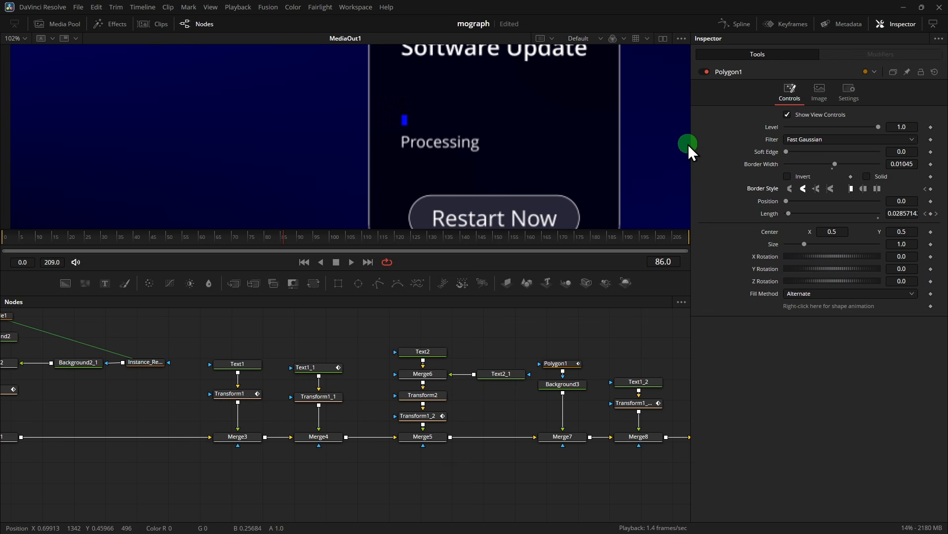
At frame 86, set Polygon1's border cap style to Round and play back the progress bar's fill
click(851, 190)
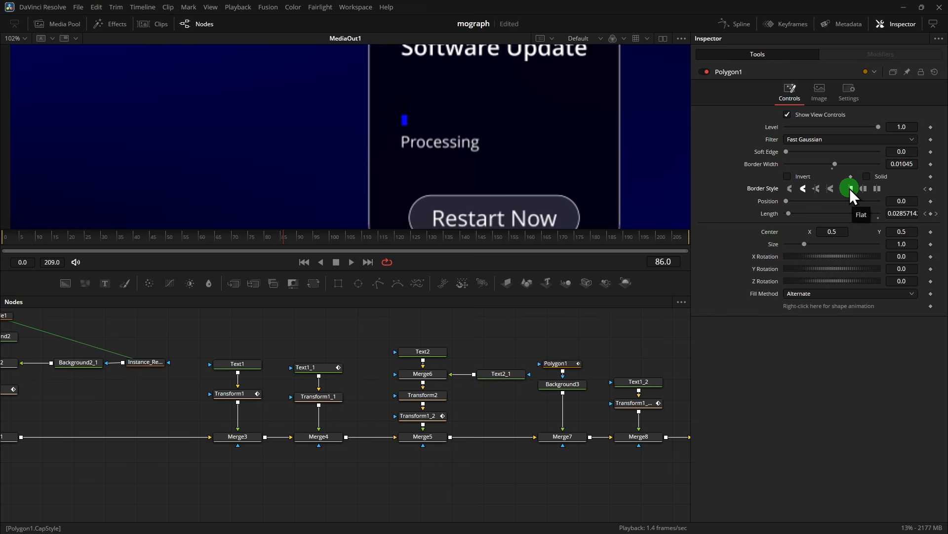
click(863, 187)
click(277, 238)
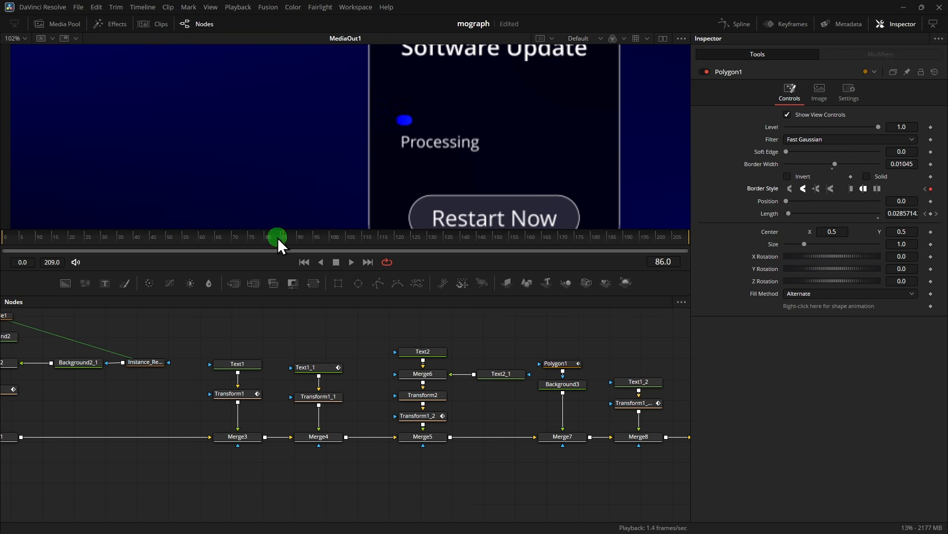
key(space)
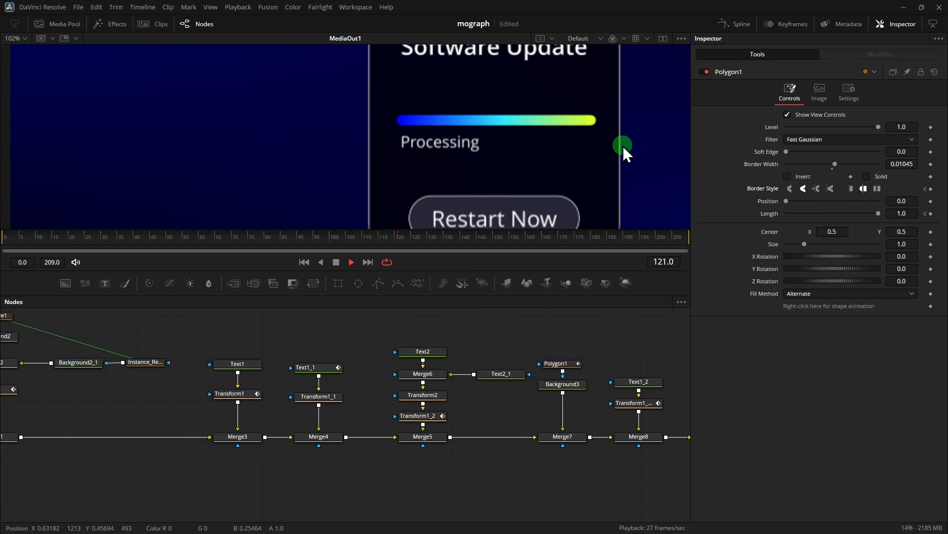
key(space)
scroll(598, 191, down, 2)
click(283, 242)
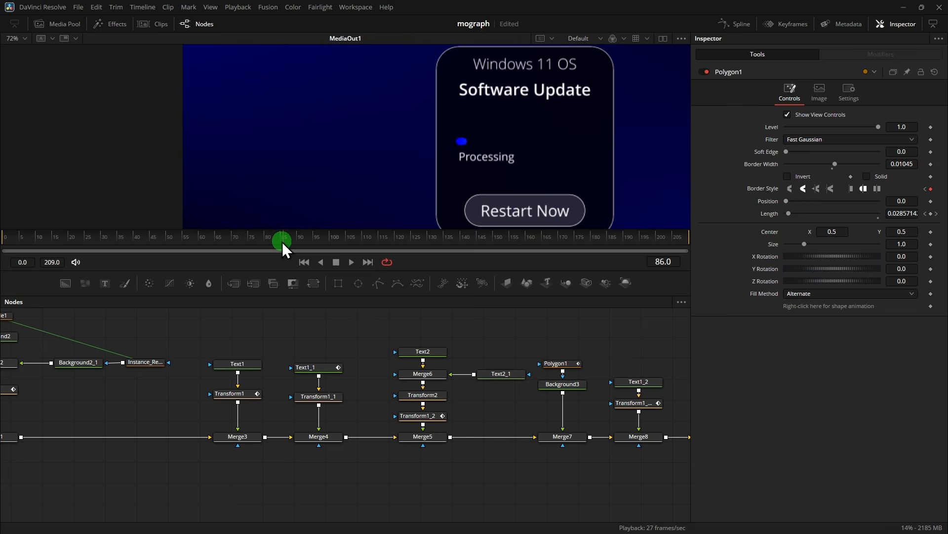
key(Left)
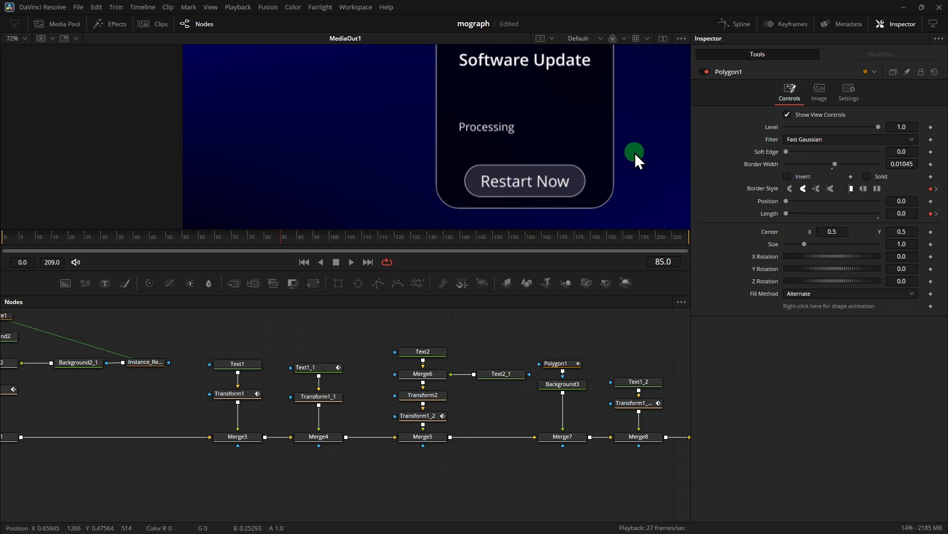
Set the Time Offset of Transform1_2_1's vertical animation curve to 0.3795 and play back the "Processing" text's entrance
scroll(635, 153, down, 1)
drag(610, 348, 496, 345)
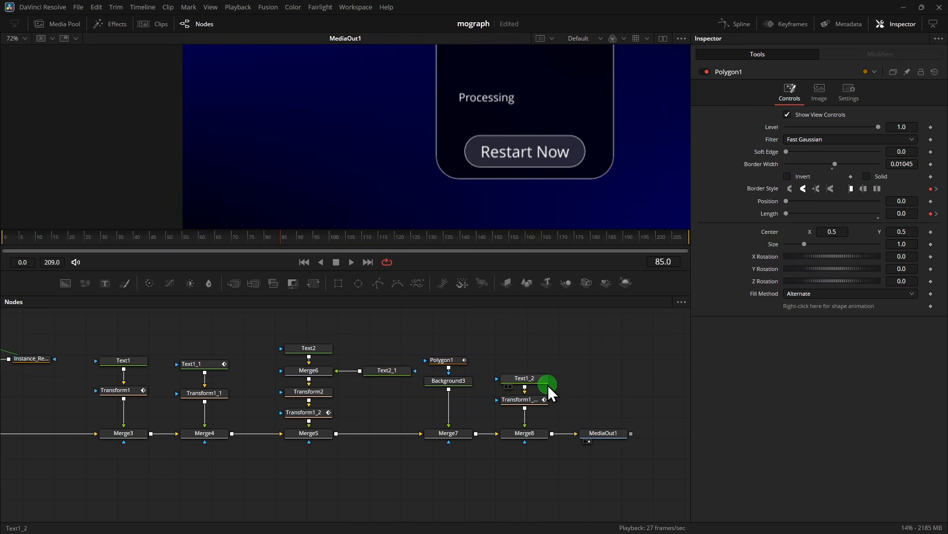
click(536, 403)
click(881, 55)
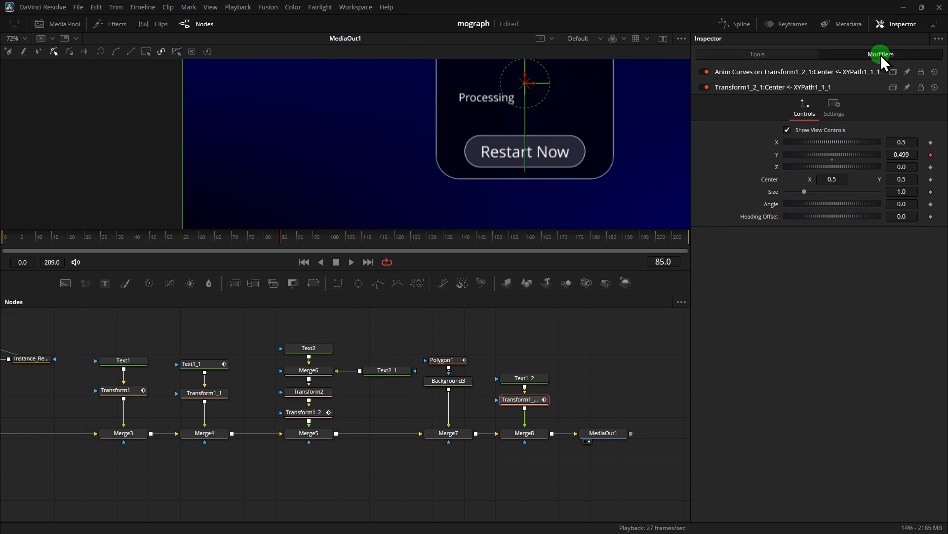
click(746, 77)
click(856, 76)
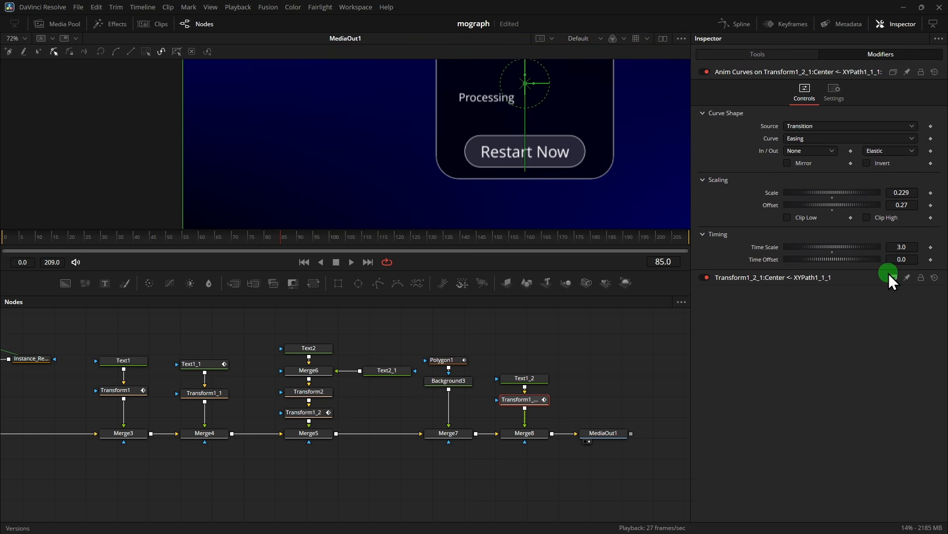
mouse_move(901, 261)
mouse_down()
mouse_move(488, 261)
mouse_move(533, 269)
mouse_move(889, 267)
mouse_up()
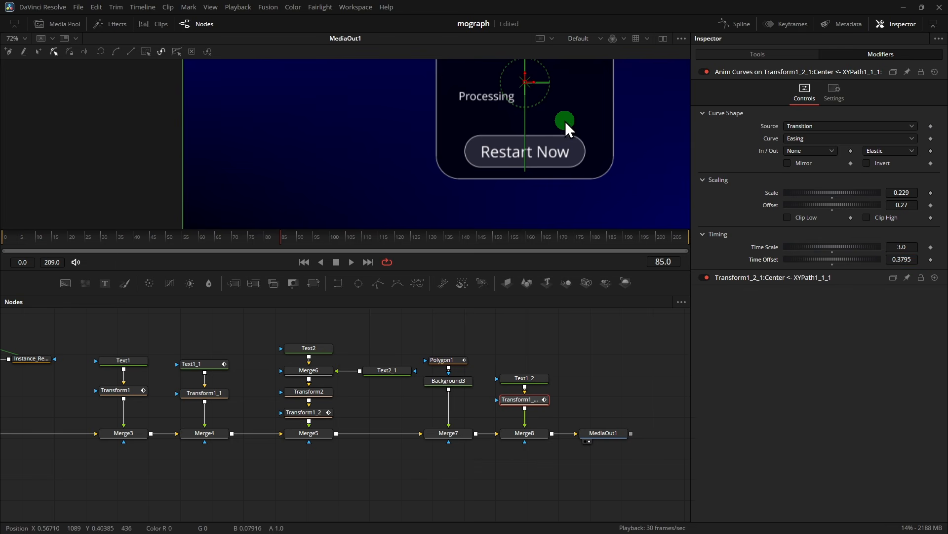
click(263, 237)
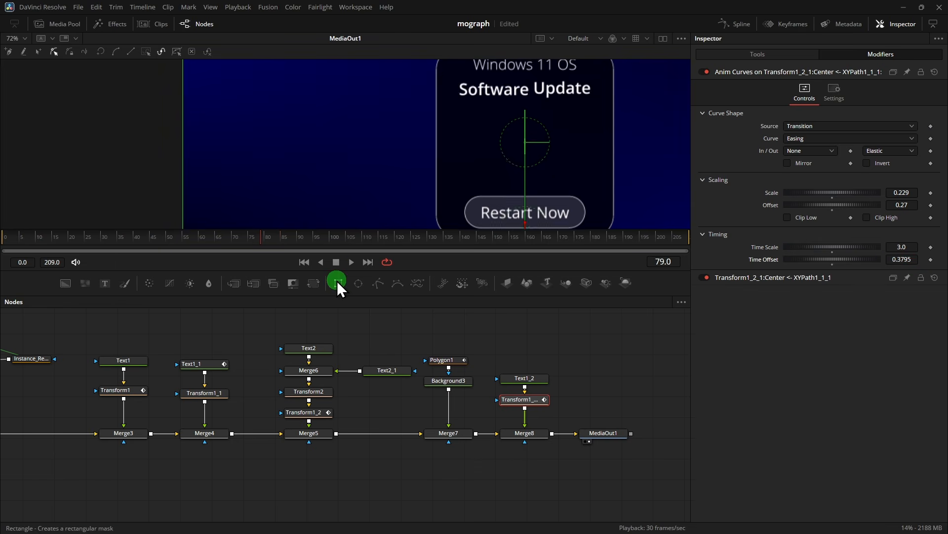
key(space)
key(space)
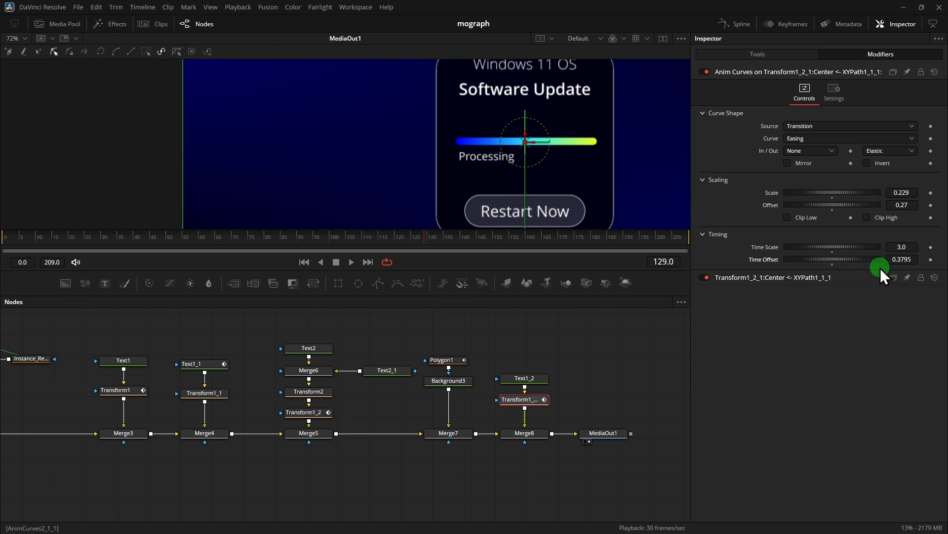
Change the Time Offset of Transform1_2_1's vertical animation curve to 0.3125 and preview the card animation
drag(907, 260, 758, 266)
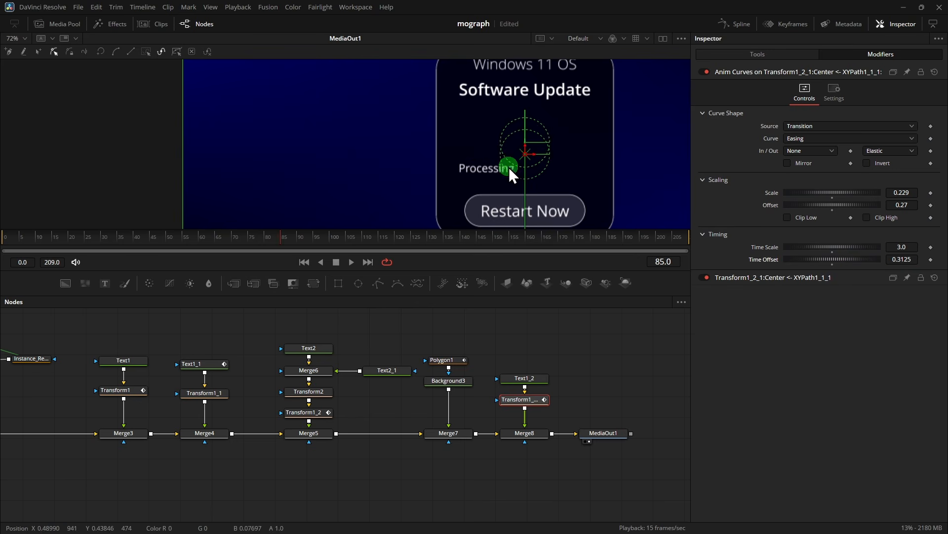
click(268, 237)
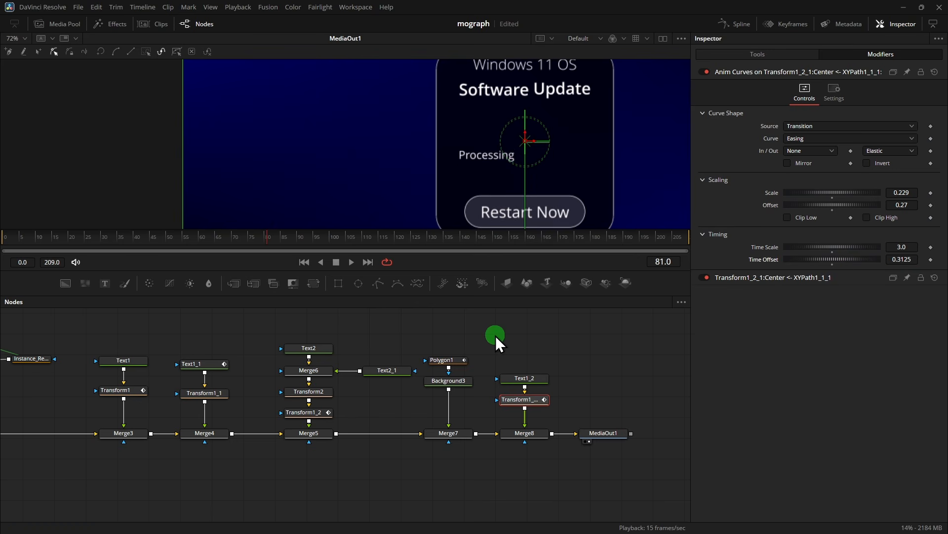
click(496, 336)
click(259, 240)
key(space)
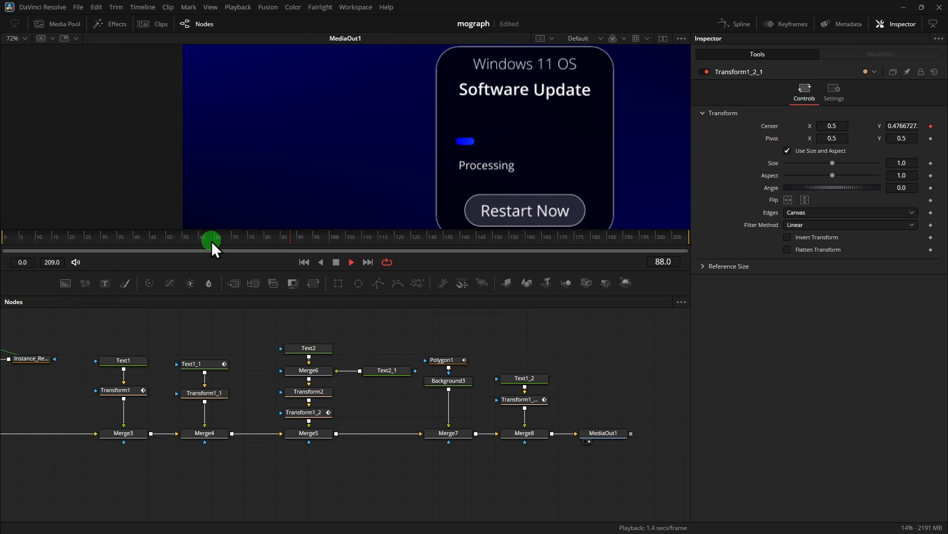
drag(543, 244, 205, 244)
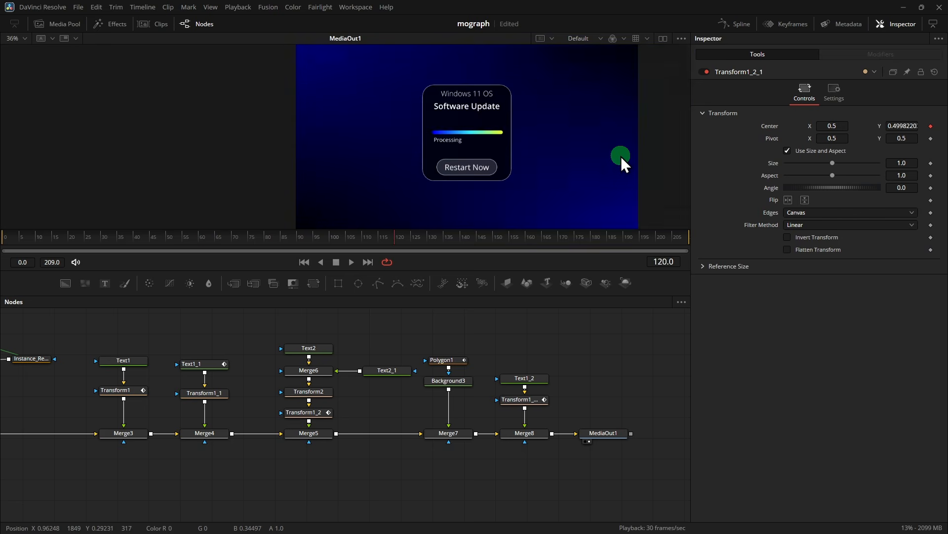
Return to frame 0 and add a Rectangle mask node in the empty space below the merge nodes
drag(280, 239, 2, 240)
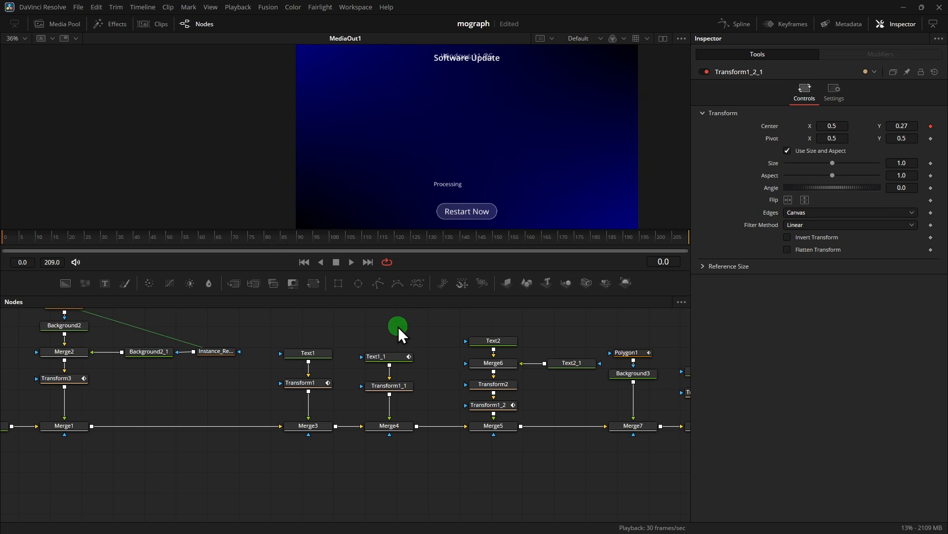
drag(398, 327, 431, 305)
drag(249, 384, 241, 366)
drag(378, 294, 378, 274)
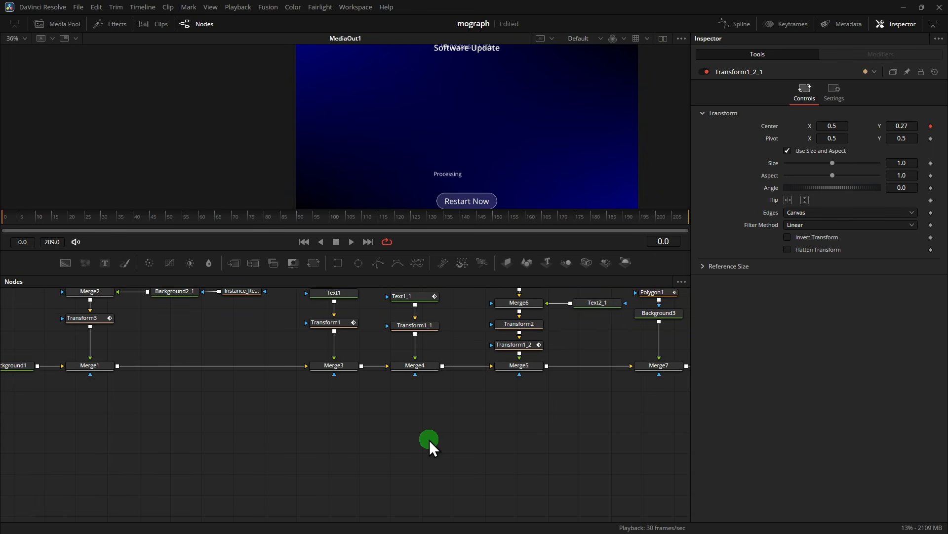
click(336, 265)
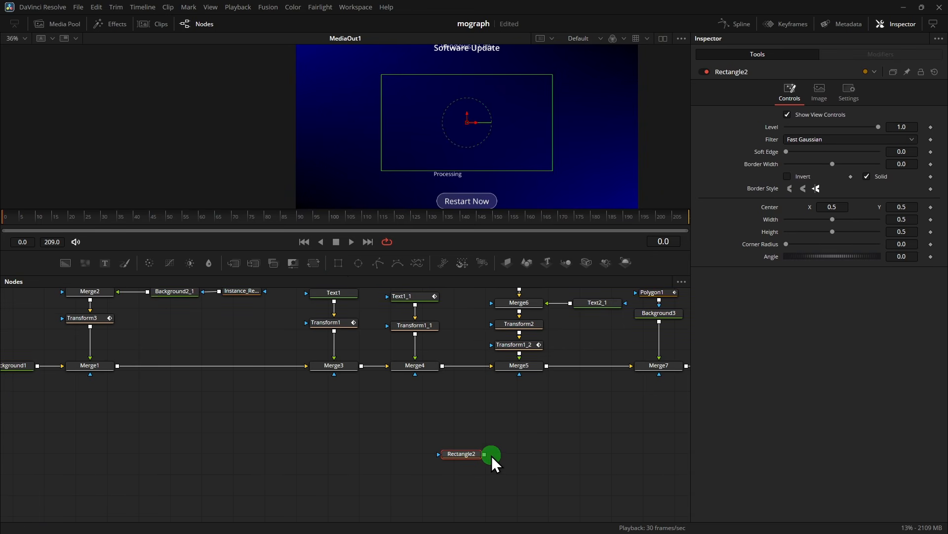
Connect Rectangle2 to the effect mask inputs of Merge3 and Merge4
drag(488, 458, 352, 421)
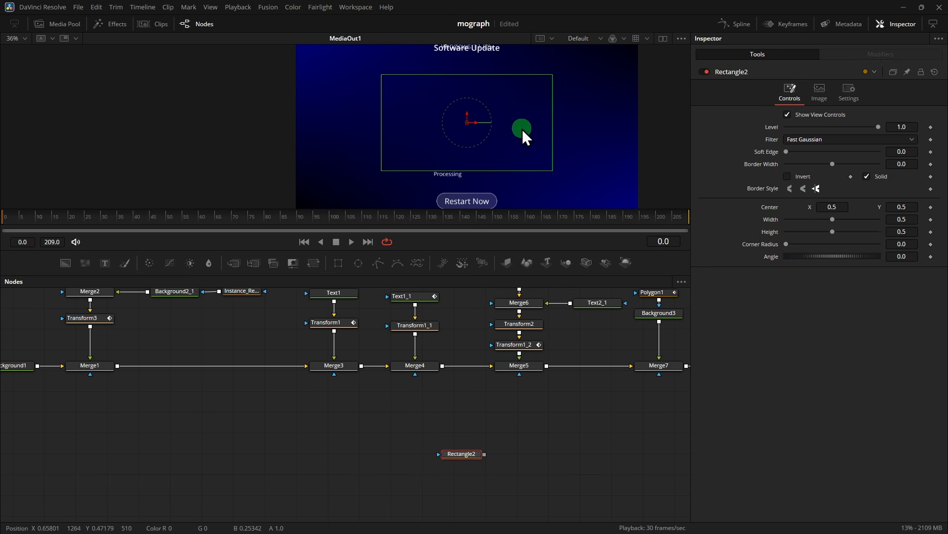
scroll(522, 129, up, 1)
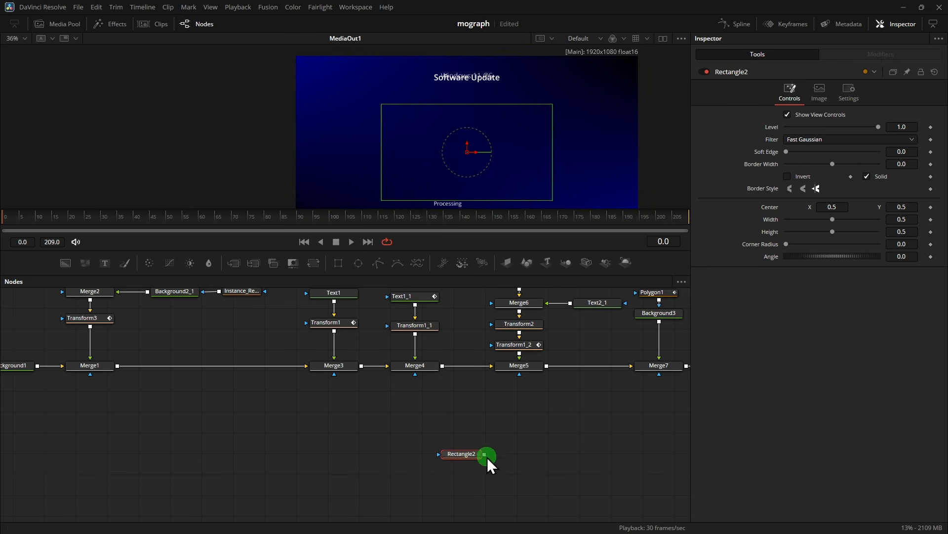
drag(487, 457, 336, 373)
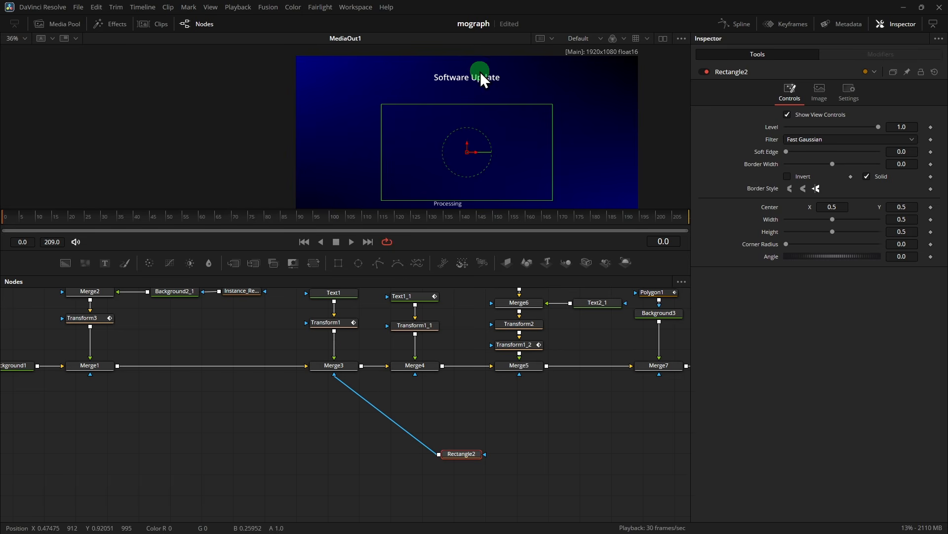
drag(438, 454, 420, 367)
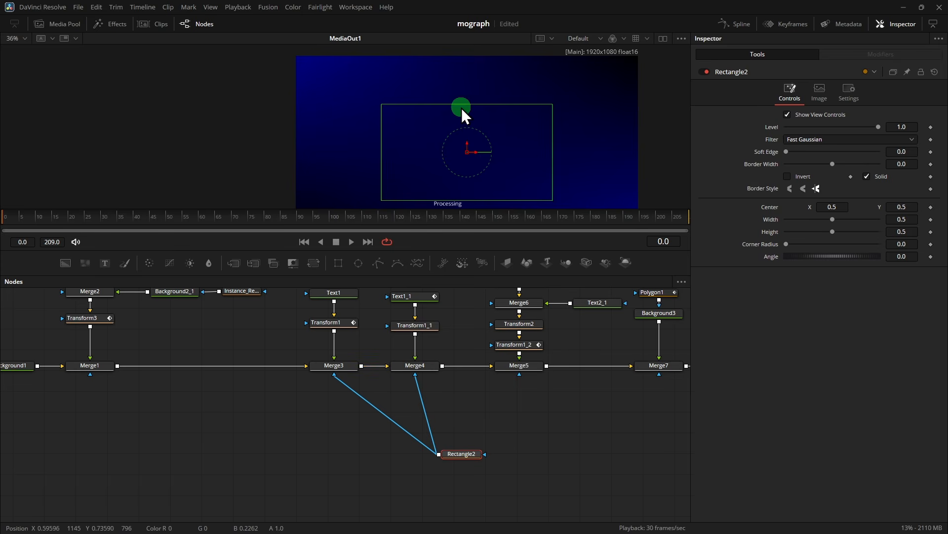
At frame 63, fit Rectangle2 around the update card with a Height of 0.519 and a Width of 0.276
drag(131, 228, 236, 216)
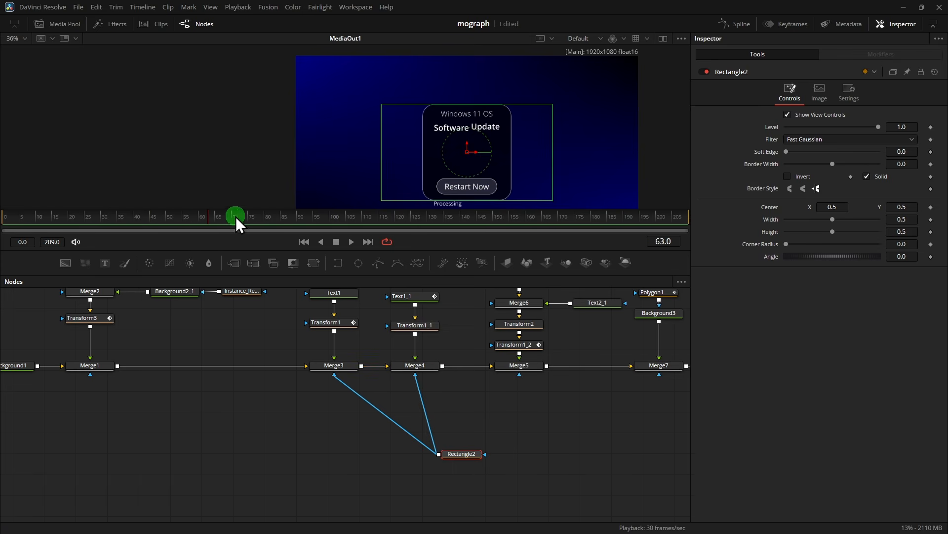
drag(595, 127, 480, 71)
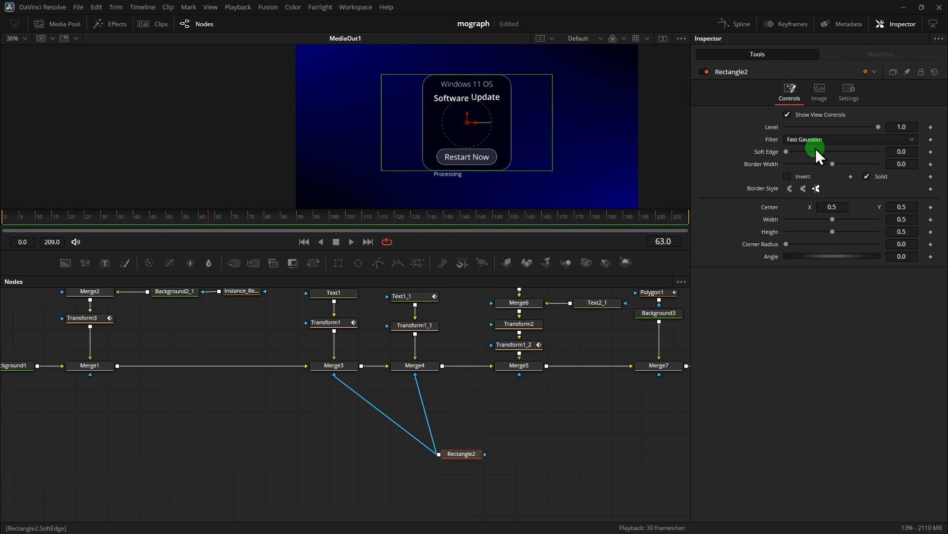
drag(903, 232, 866, 235)
scroll(487, 127, up, 2)
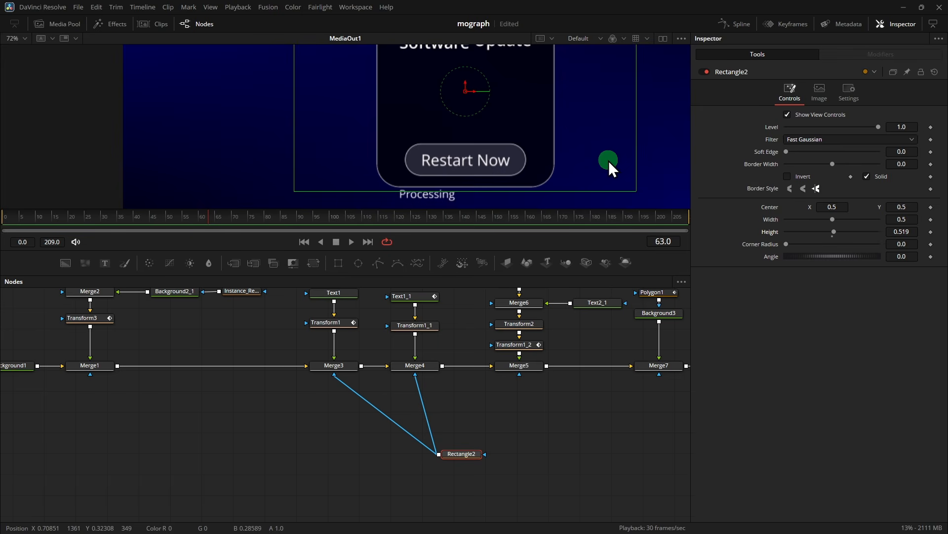
scroll(609, 161, down, 1)
drag(902, 219, 801, 227)
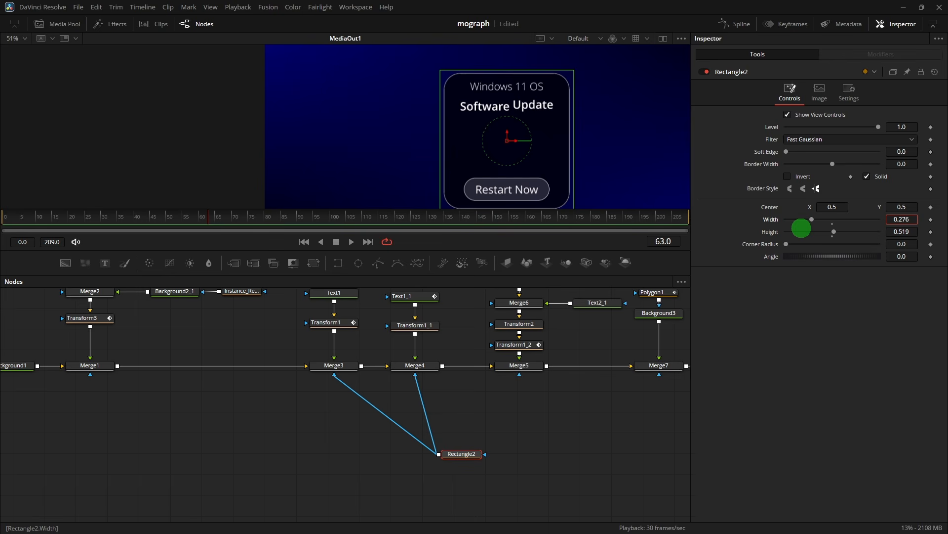
scroll(575, 170, down, 1)
scroll(551, 147, down, 1)
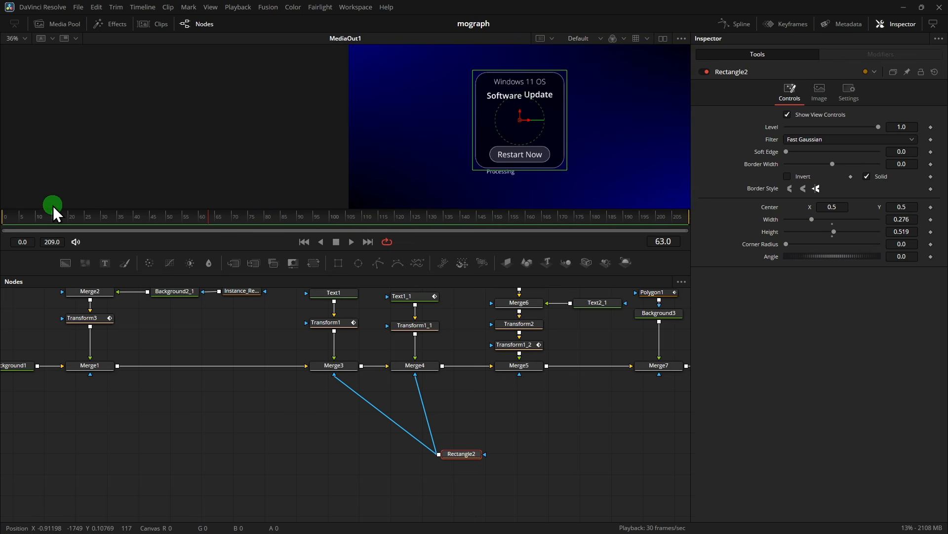
Return to frame 0 and connect Rectangle2 to Merge5's effect mask input to mask the "Restart Now" button
drag(94, 219, 2, 218)
click(439, 87)
scroll(439, 87, up, 1)
scroll(540, 131, down, 2)
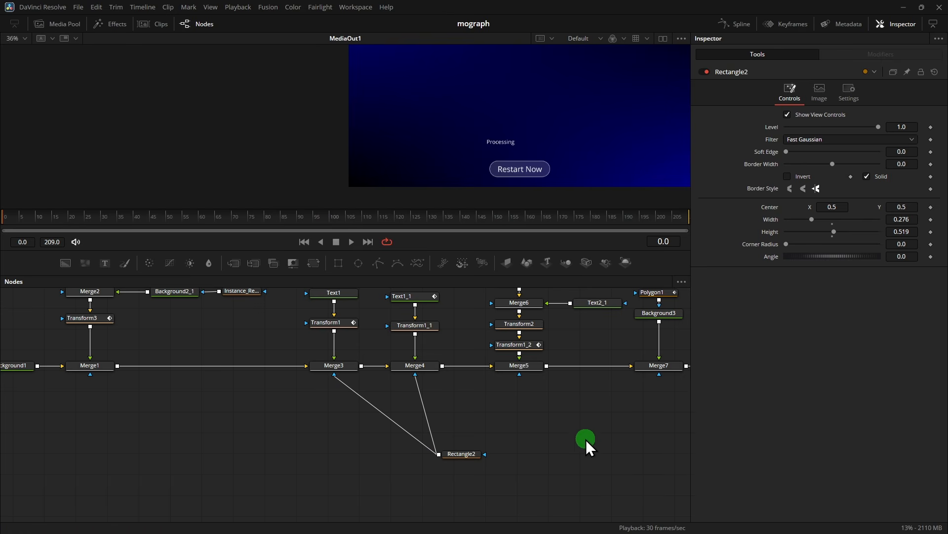
drag(439, 453, 518, 366)
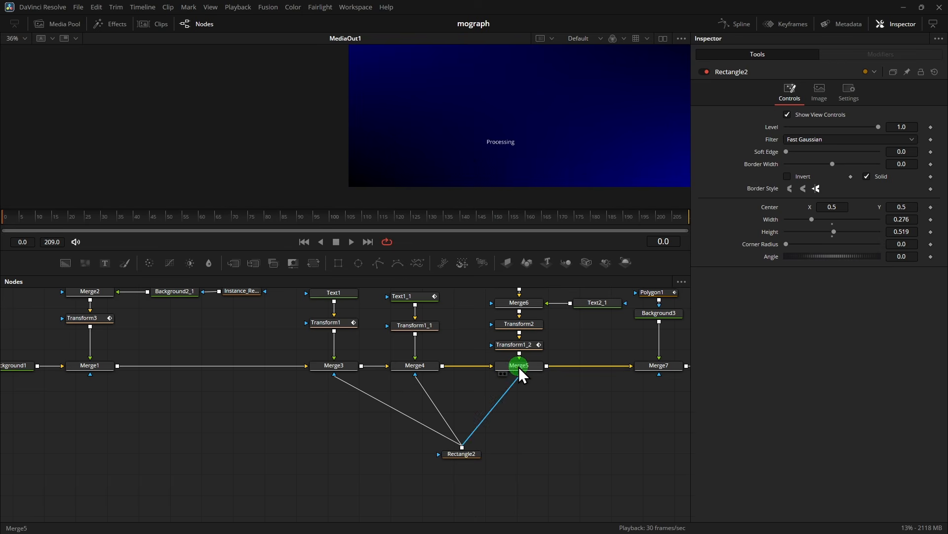
click(472, 149)
click(580, 428)
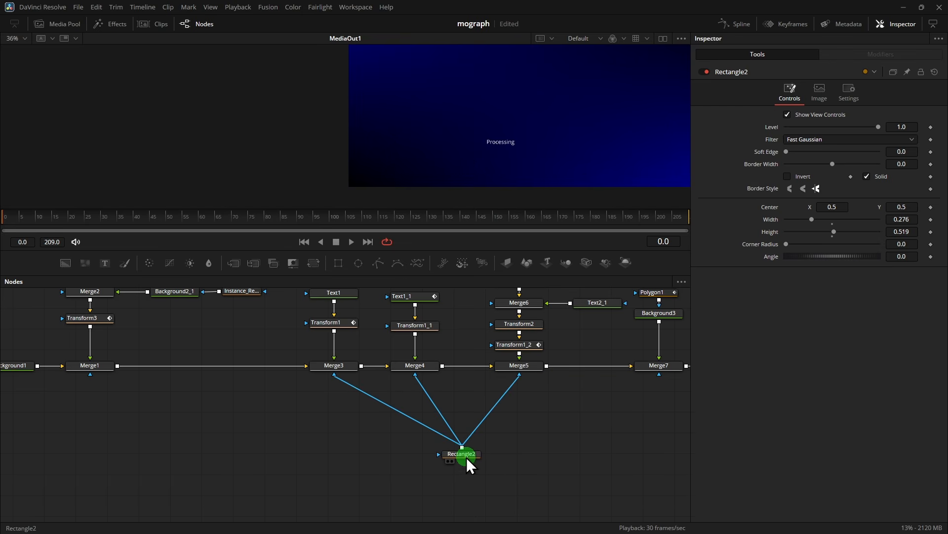
drag(462, 447, 663, 365)
drag(566, 367, 466, 370)
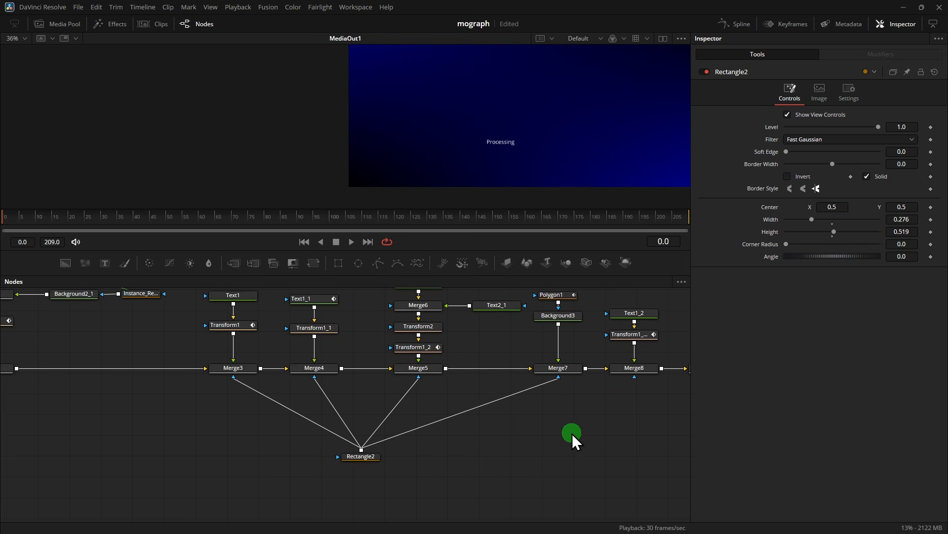
click(529, 393)
Connect Rectangle2 to Merge8's effect mask input to mask the "Processing" text, and play the animation through
drag(369, 450, 642, 372)
scroll(539, 165, up, 1)
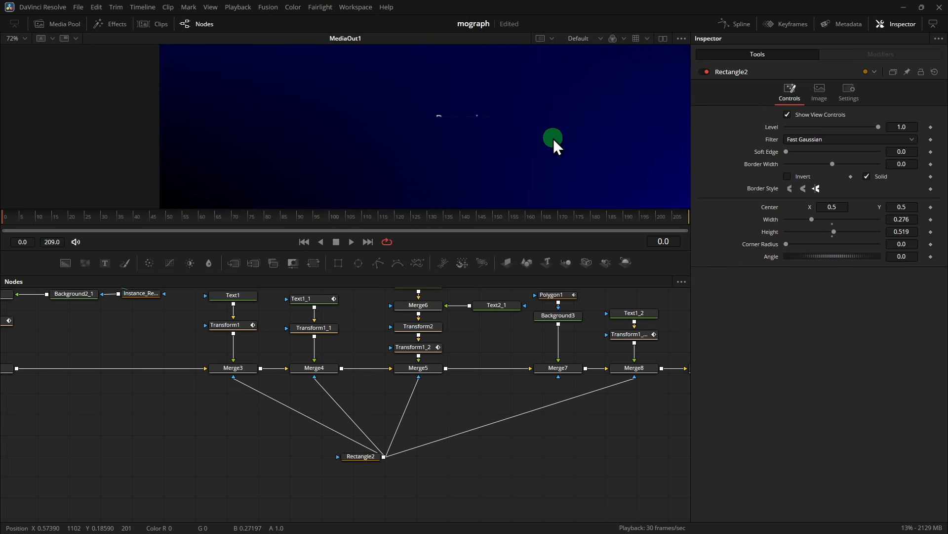
scroll(556, 138, down, 1)
scroll(571, 135, down, 2)
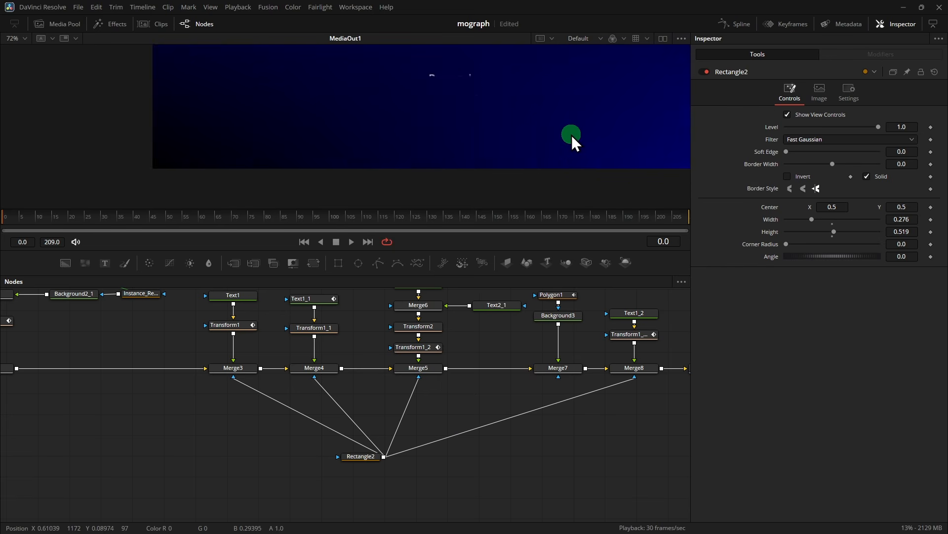
scroll(627, 138, down, 1)
key(space)
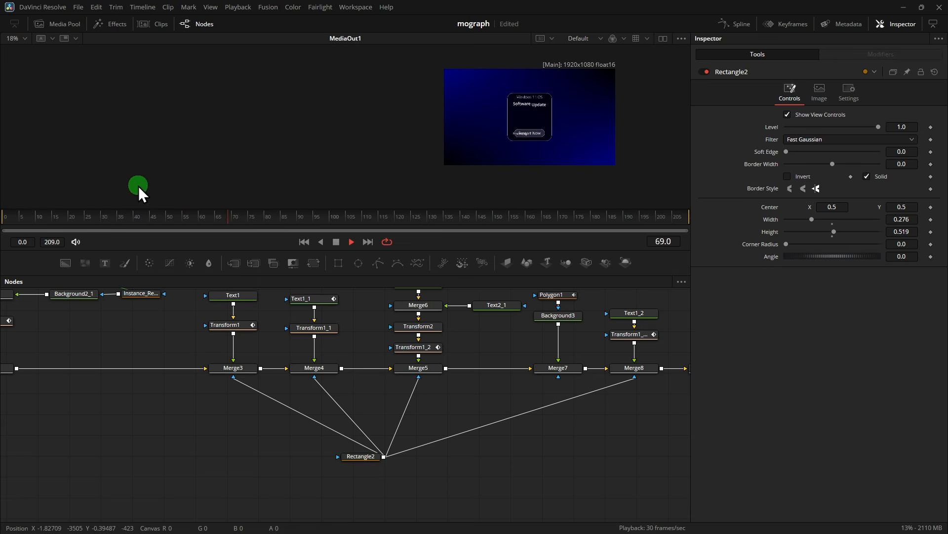
key(space)
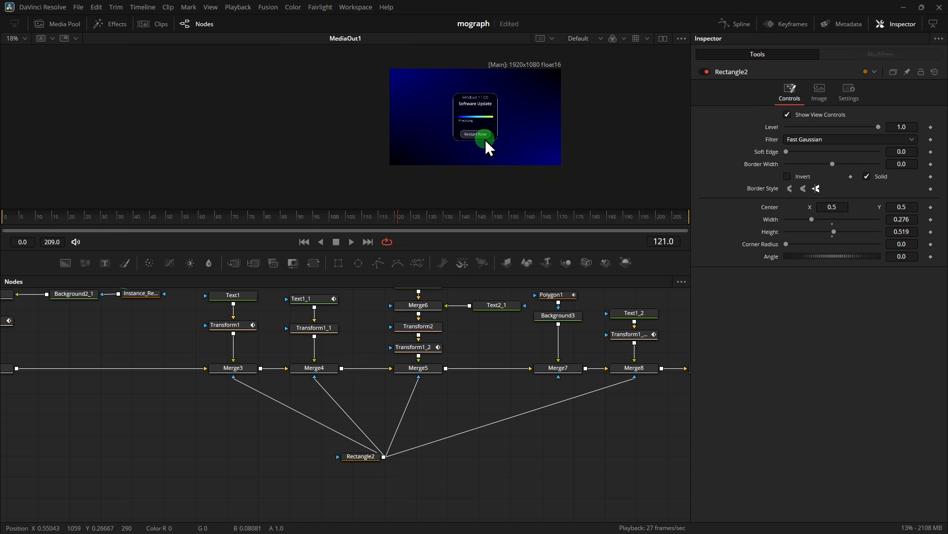
Keyframe Merge8's Blend at 0.0 on frame 85 and at 1.0 on frame 86 so the "Processing" text appears instantly
scroll(485, 139, up, 2)
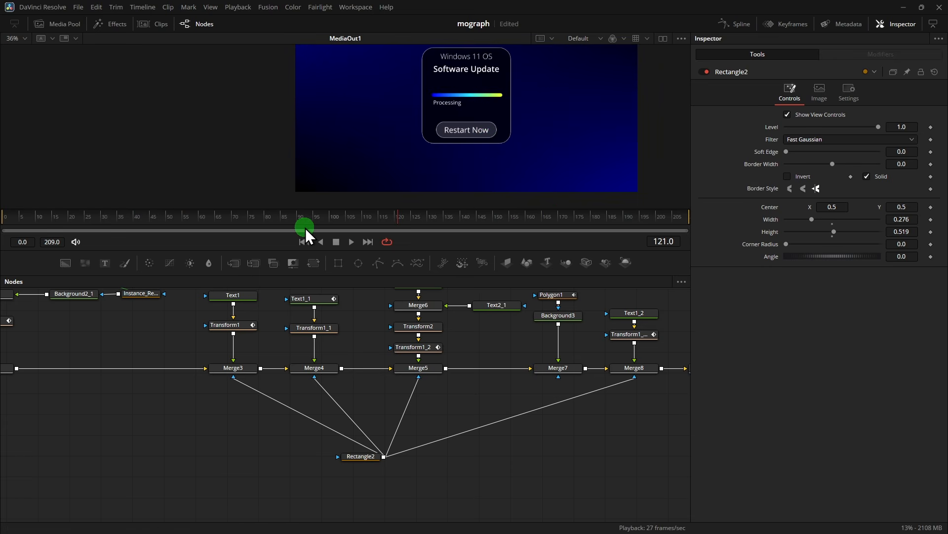
drag(305, 227, 283, 226)
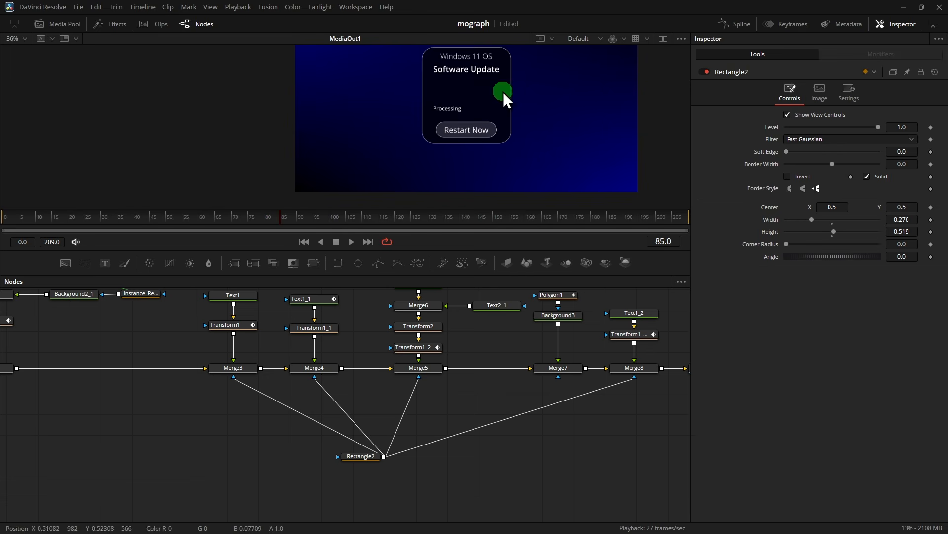
click(292, 218)
mouse_move(292, 217)
mouse_down()
mouse_move(275, 218)
mouse_move(283, 217)
mouse_up()
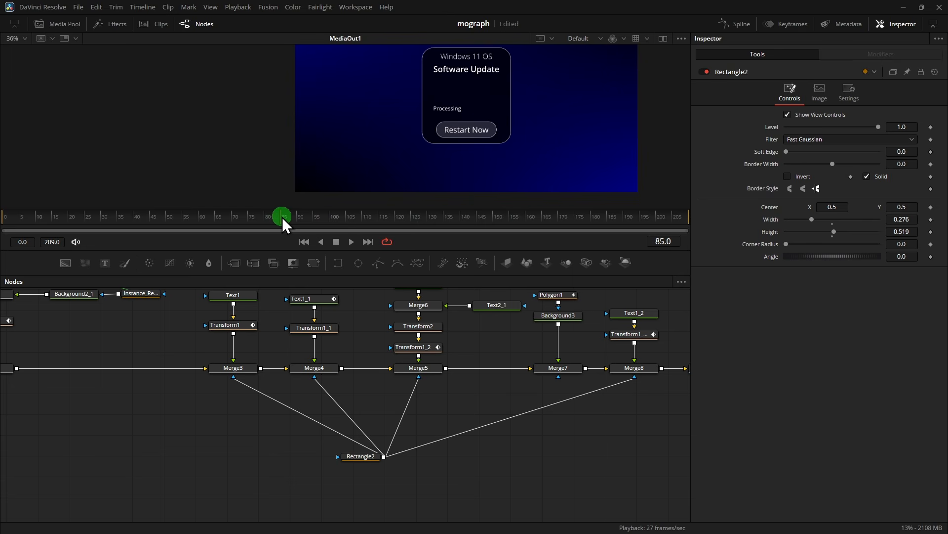
click(640, 370)
click(930, 251)
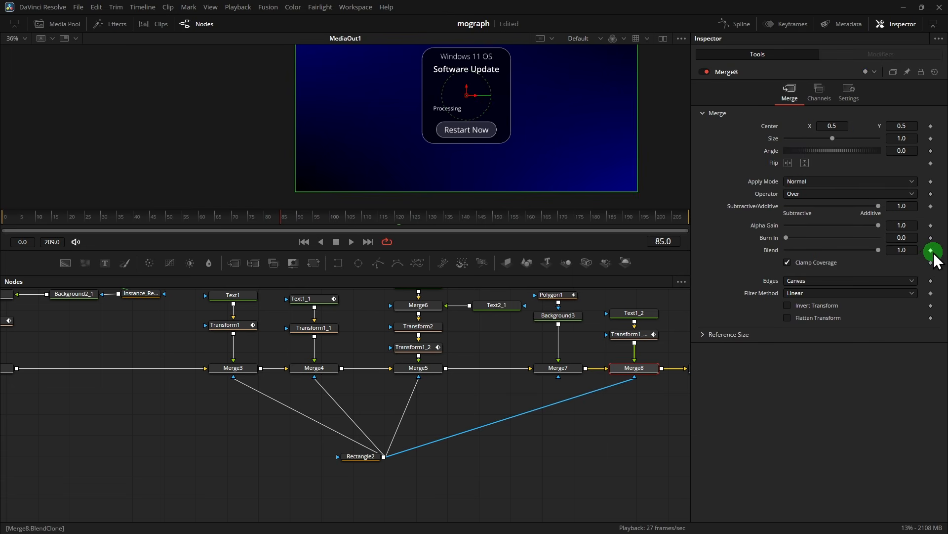
click(879, 250)
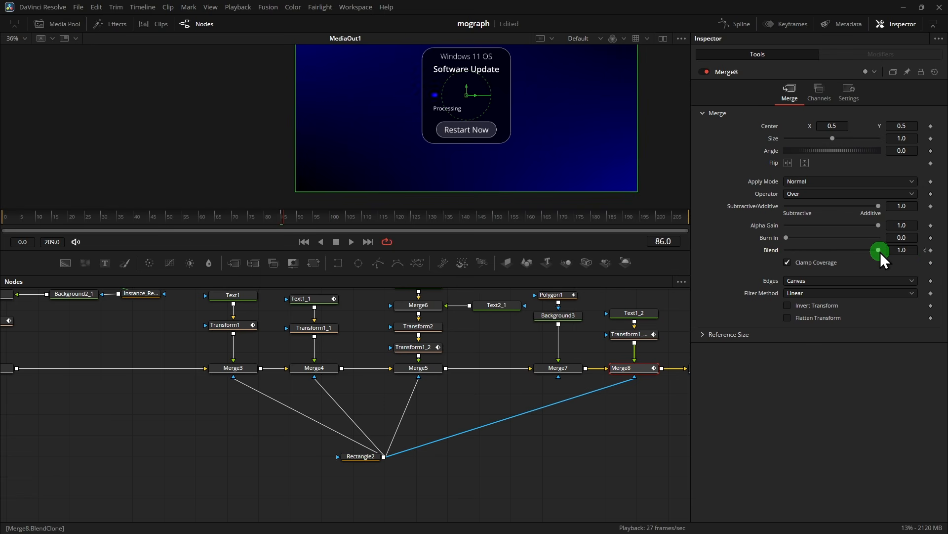
drag(879, 250, 754, 261)
key(Right)
drag(787, 251, 911, 251)
click(588, 326)
Play back the progress bar fill from about frame 74 and examine how the "Processing" text appears beneath it
click(244, 218)
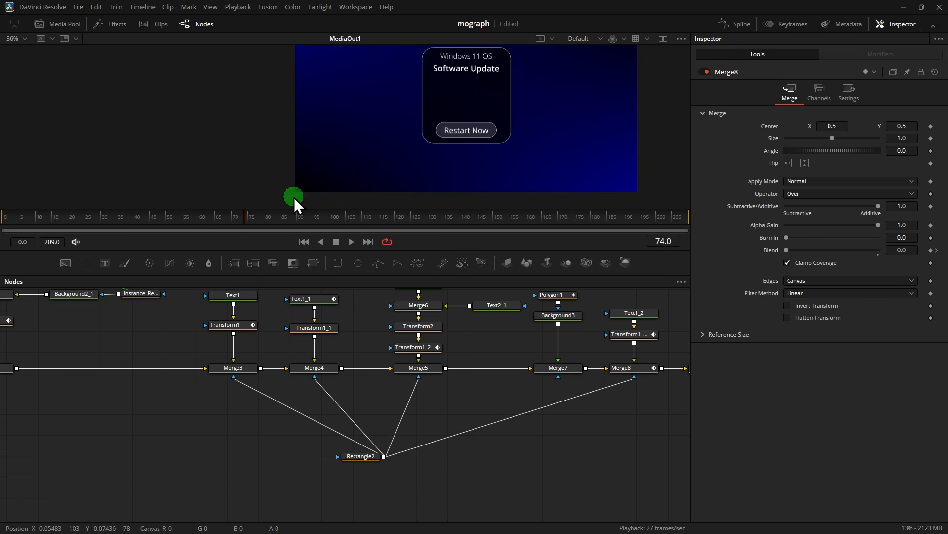
key(space)
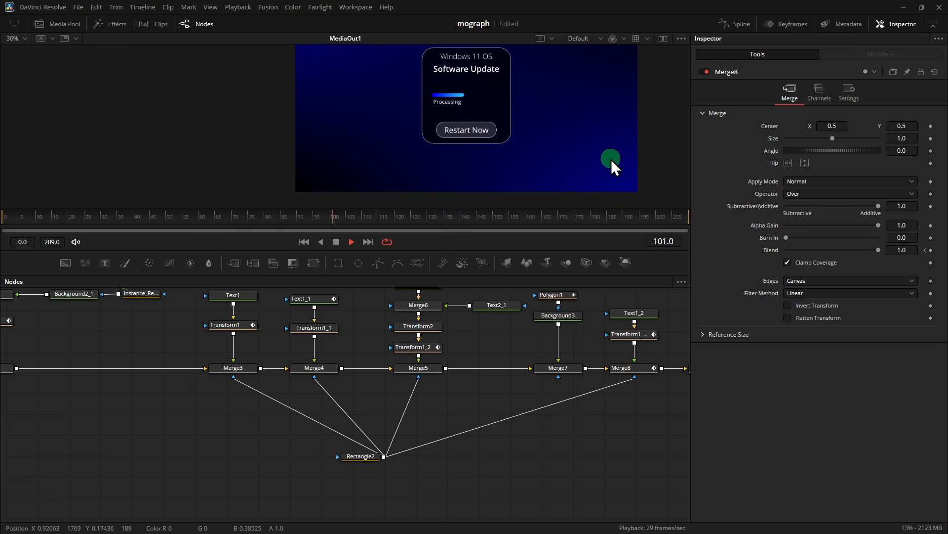
key(space)
scroll(508, 122, up, 3)
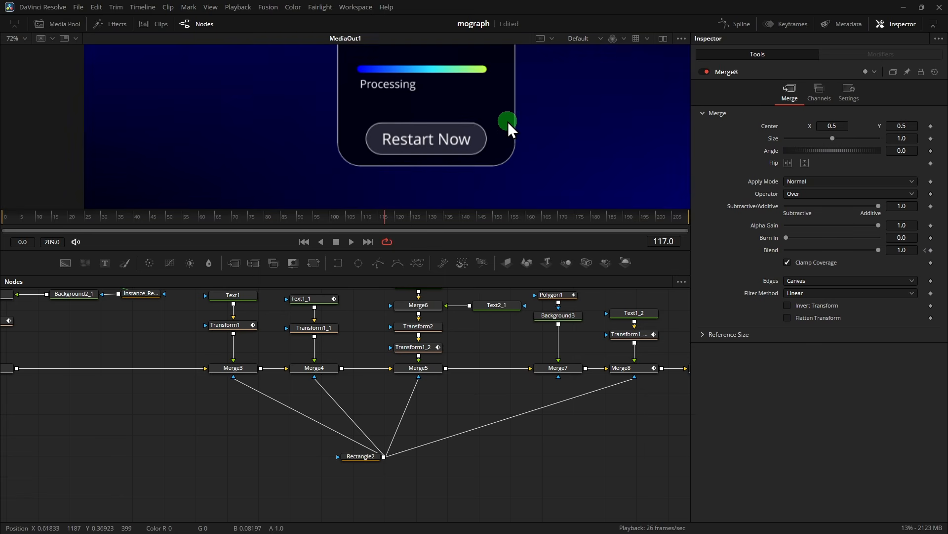
scroll(508, 121, up, 1)
click(359, 217)
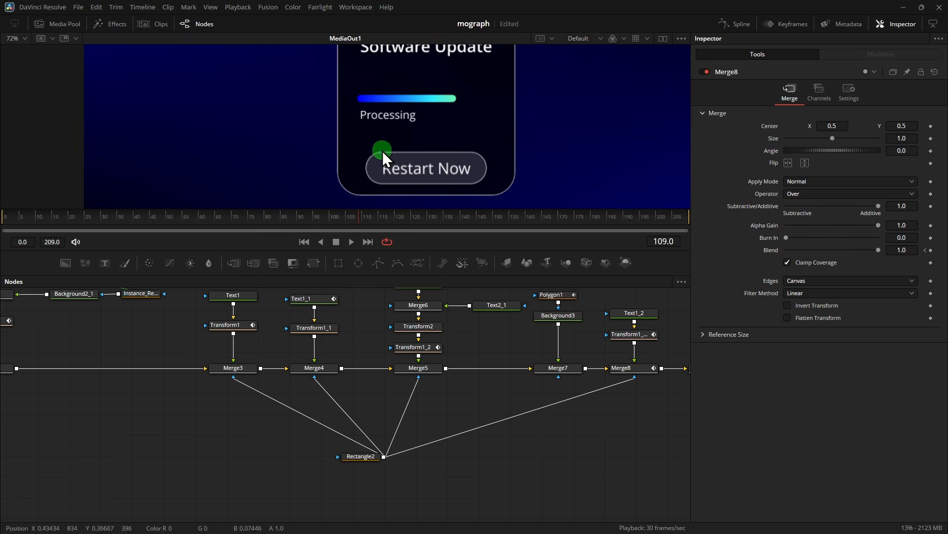
drag(293, 222, 253, 223)
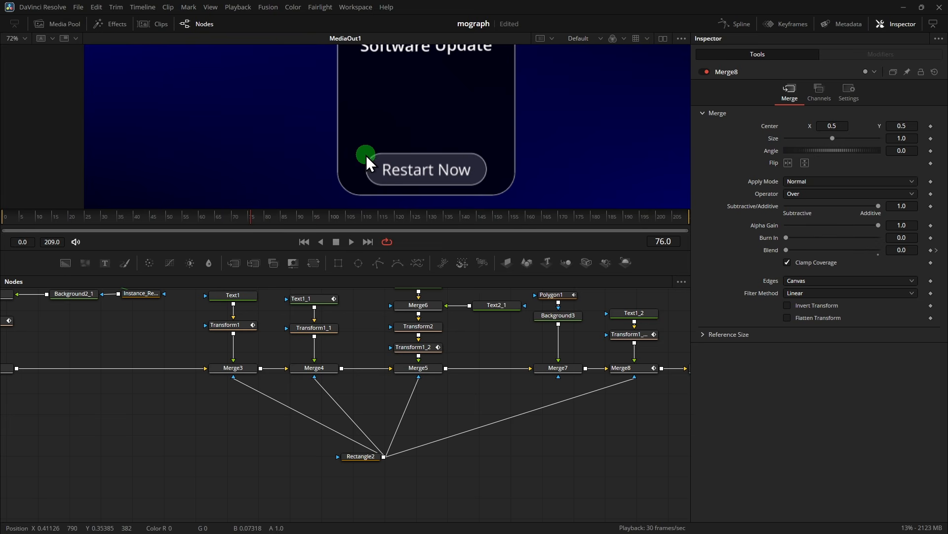
key(space)
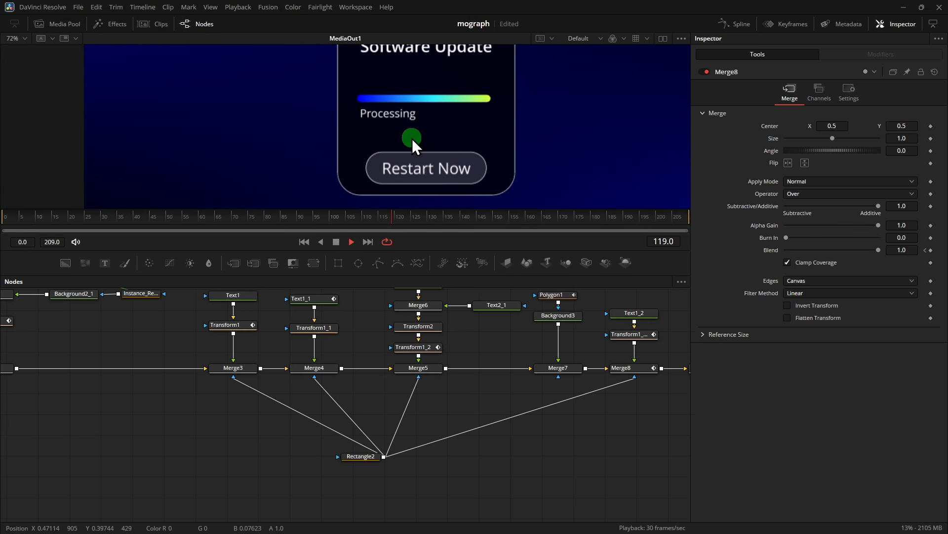
key(space)
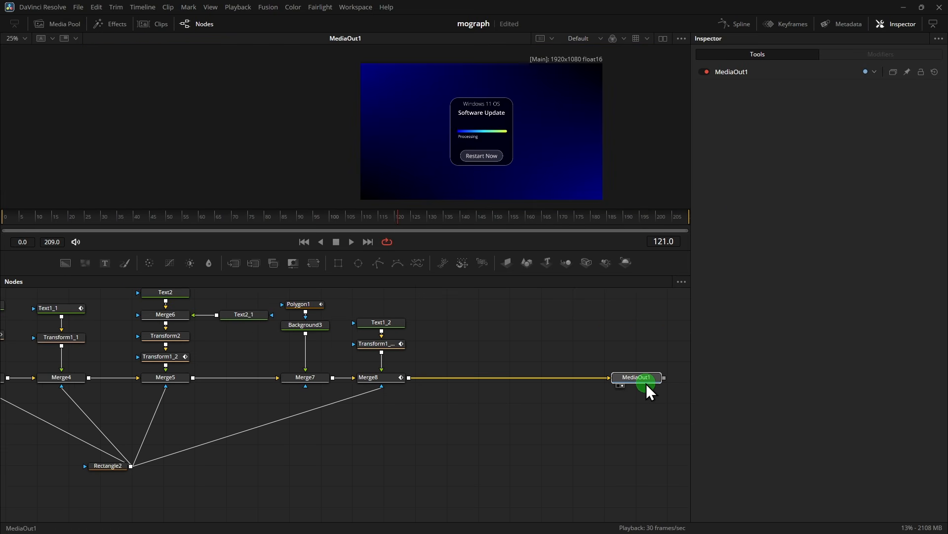
Save the project with the finished update card in view
click(646, 384)
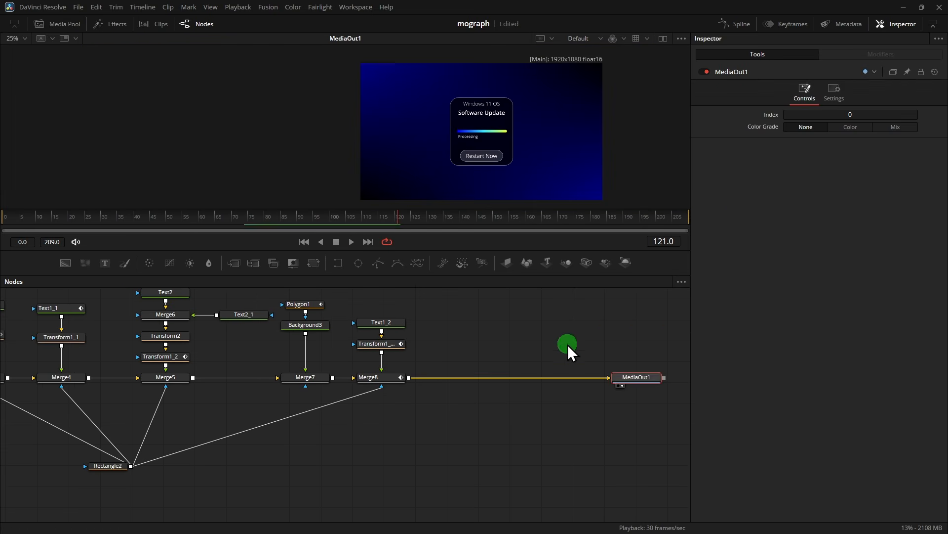
click(567, 345)
scroll(503, 155, up, 2)
scroll(488, 340, up, 1)
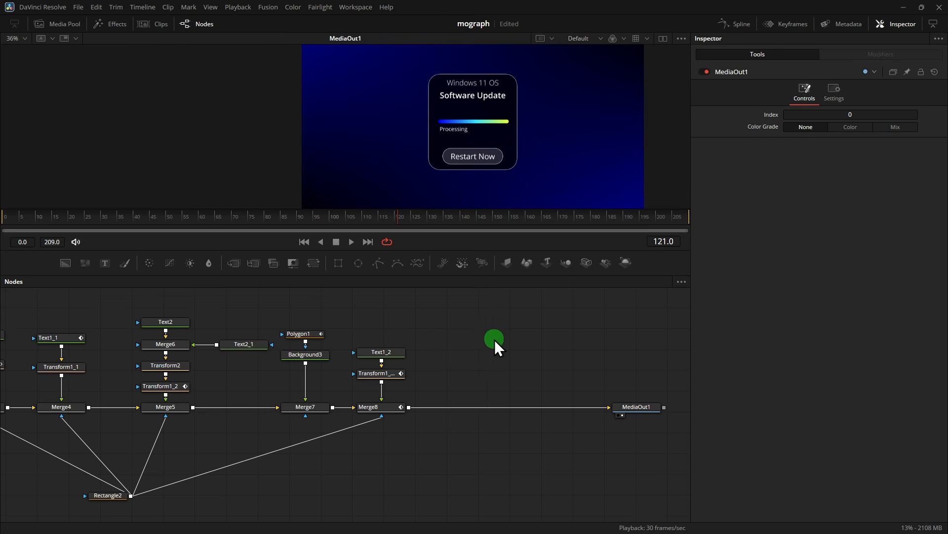
scroll(494, 340, up, 1)
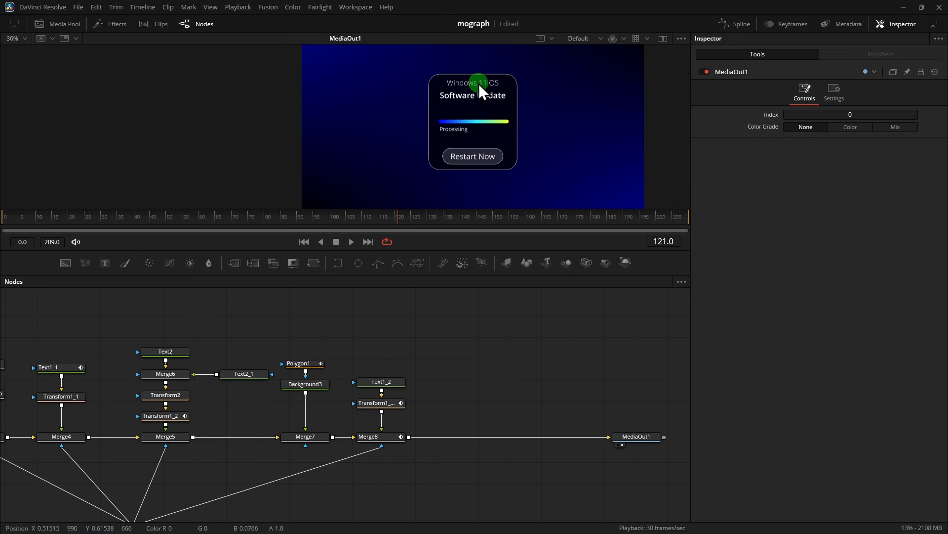
key(ctrl+s)
scroll(487, 183, up, 2)
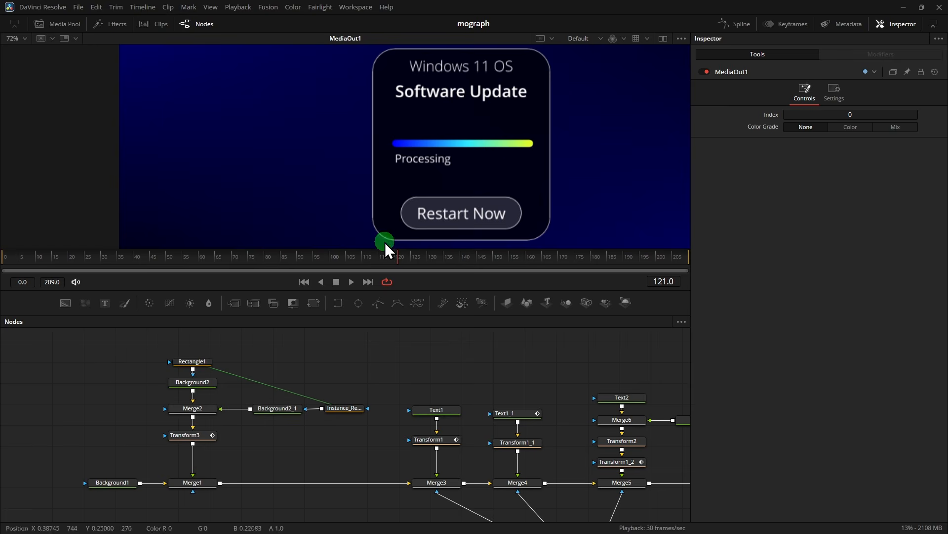
At frame 125, add keyframes to Rectangle1's Width, Height and Corner Radius
drag(385, 242, 395, 265)
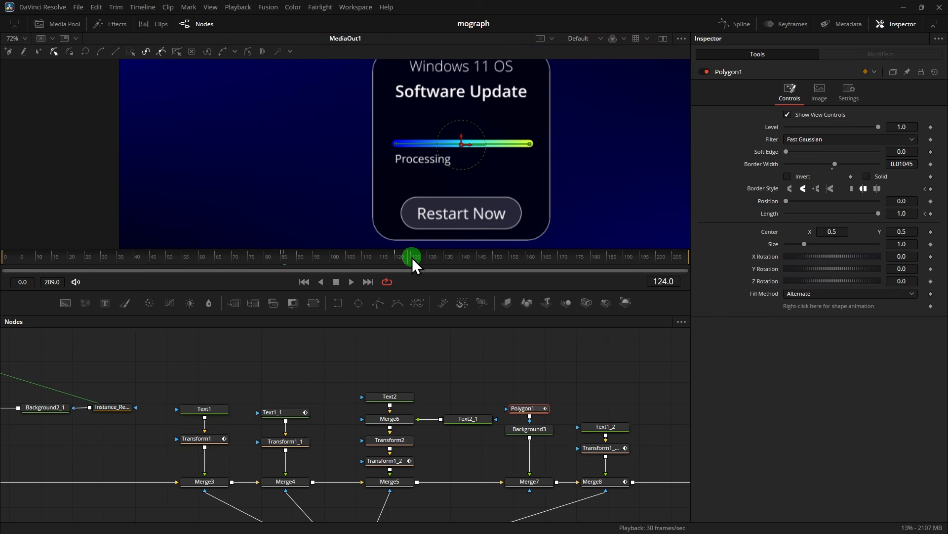
click(412, 257)
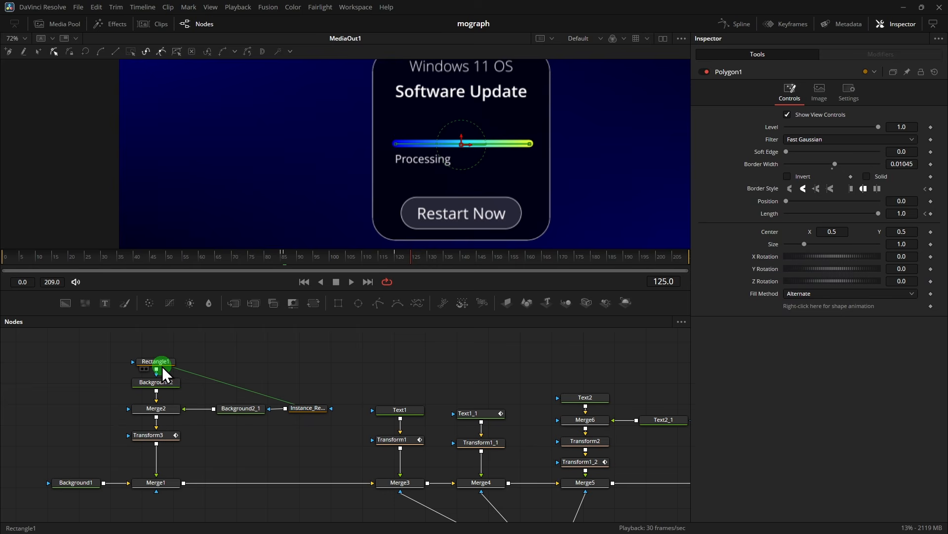
click(161, 364)
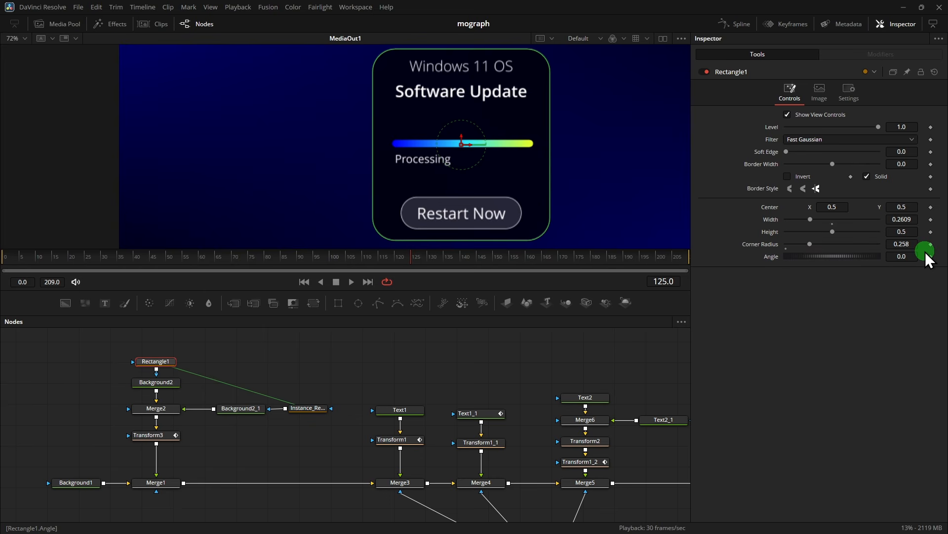
At frame 140, set Rectangle1's Height to 0.107 and its Corner Radius to 1.0 to collapse the card
click(464, 260)
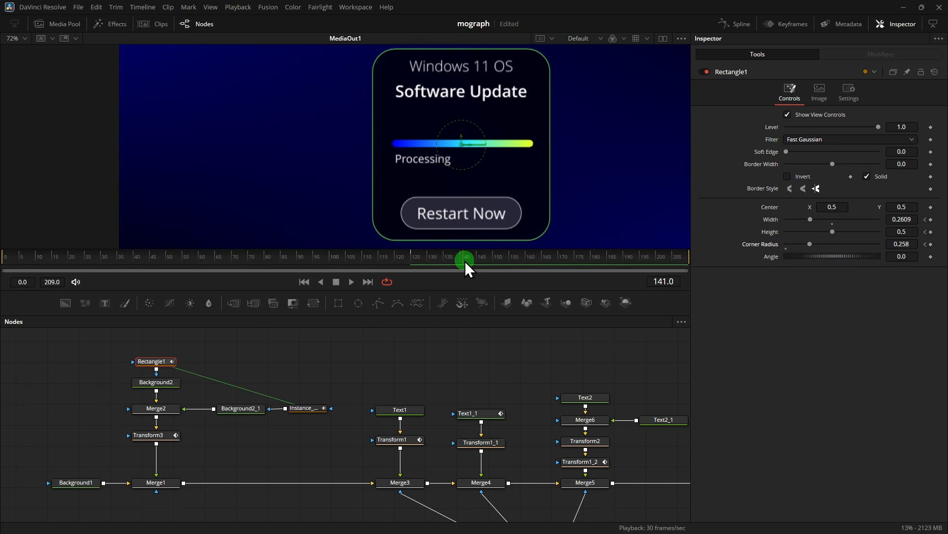
drag(464, 261, 435, 260)
click(912, 220)
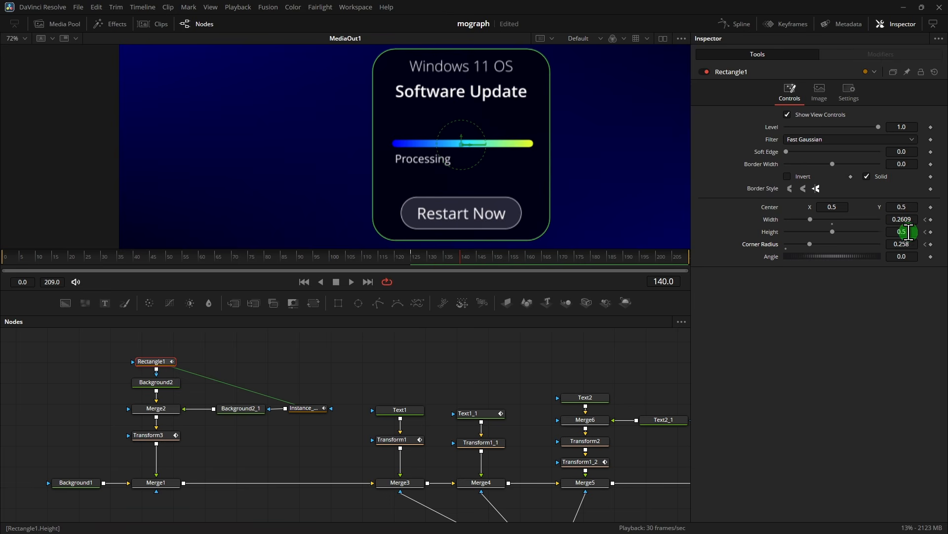
drag(903, 232, 682, 235)
click(809, 244)
drag(809, 244, 939, 249)
click(690, 294)
Play back the card's collapse around the progress bar
click(352, 282)
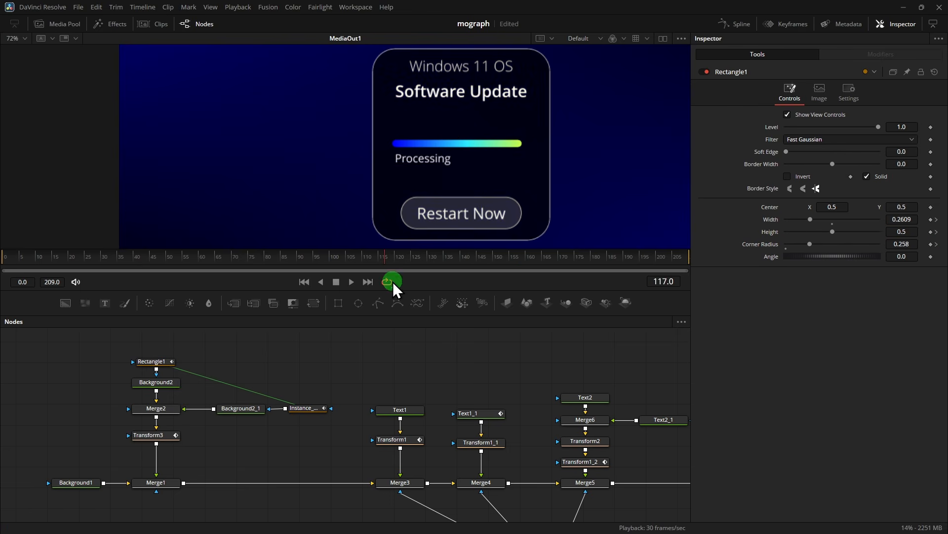
click(518, 332)
key(space)
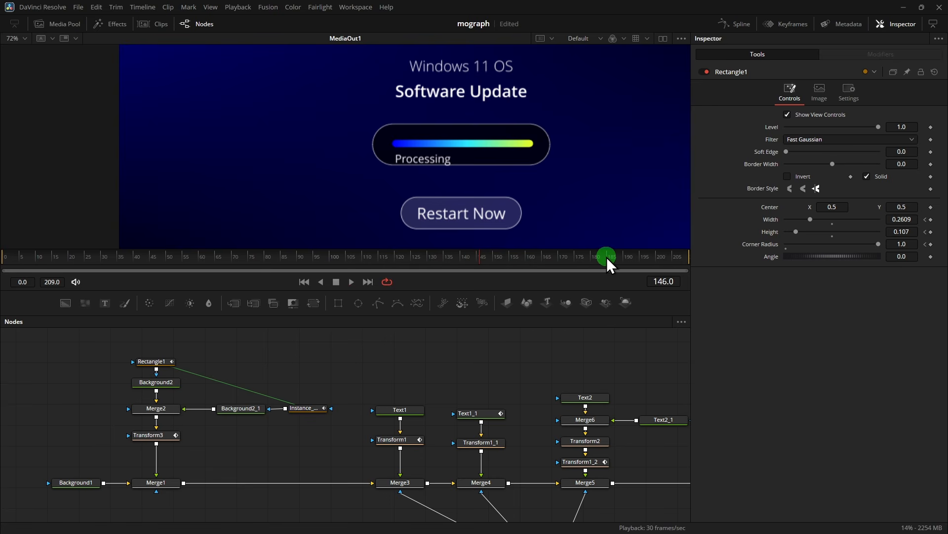
Display Rectangle1's Width, Height and Corner Radius curves in the Spline editor, fitted to the graph
drag(643, 362, 497, 332)
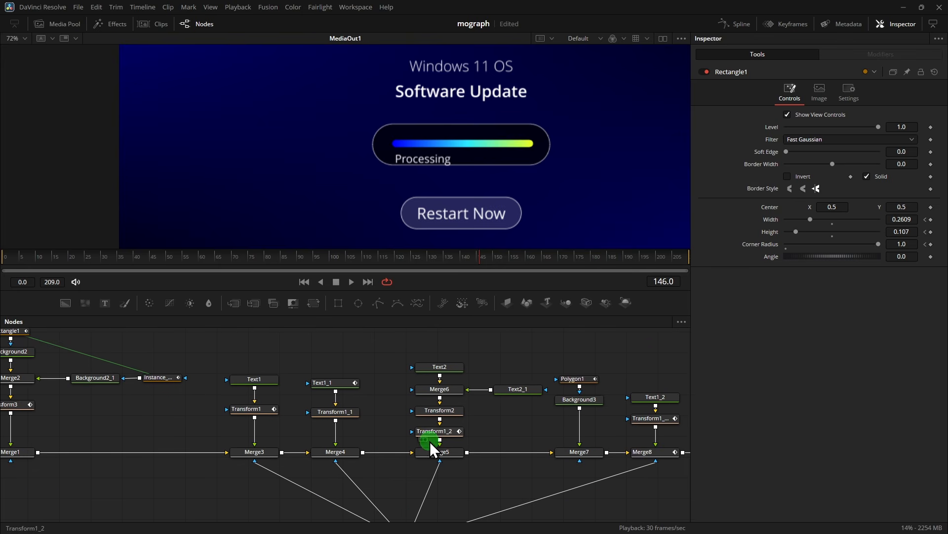
scroll(503, 351, up, 3)
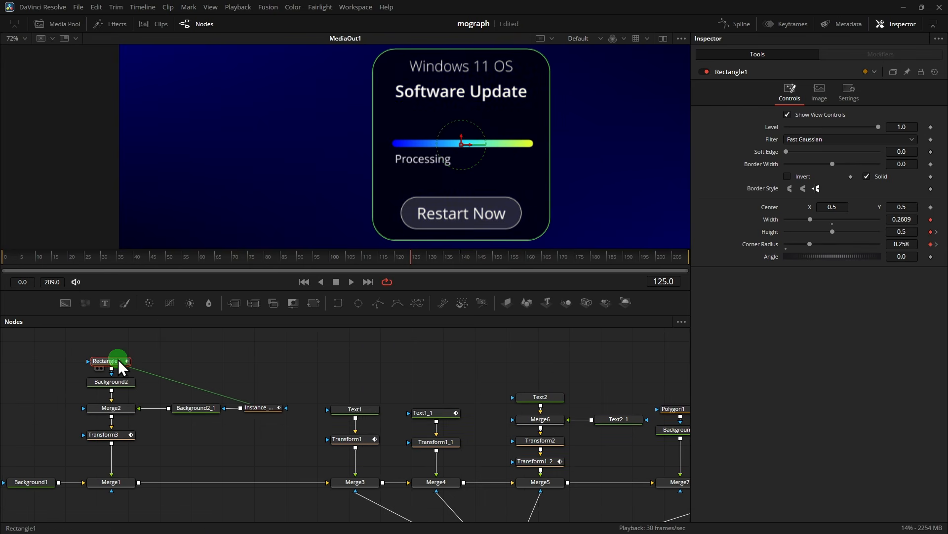
click(736, 23)
drag(346, 396, 232, 391)
click(247, 347)
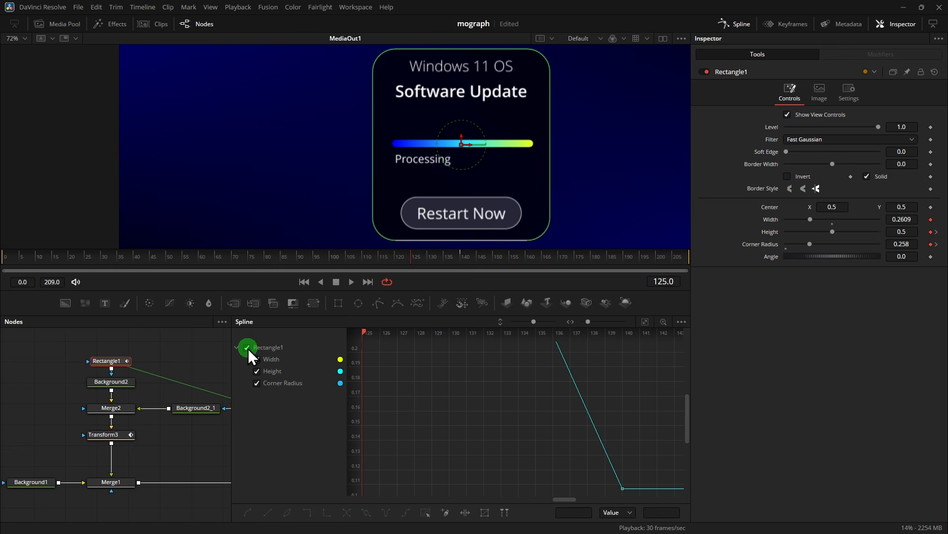
click(644, 323)
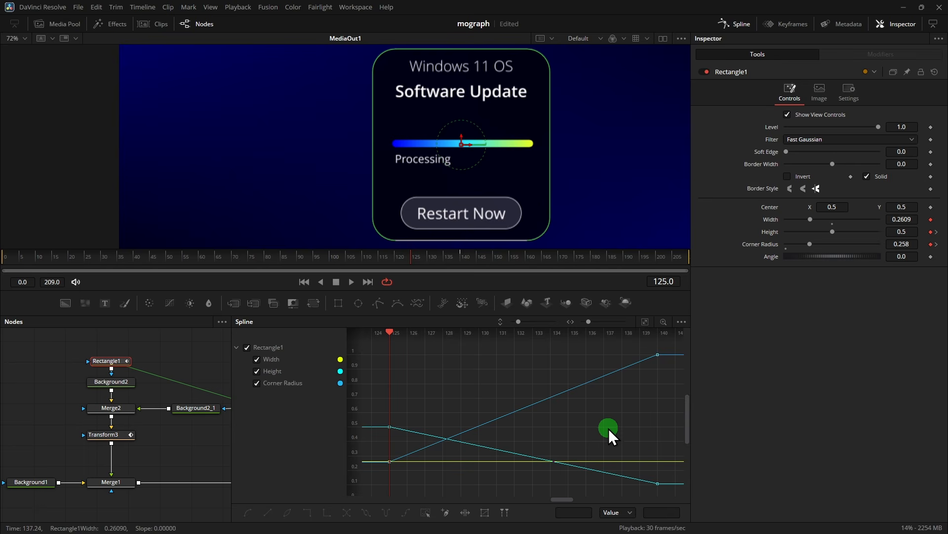
Apply the Out Back Cubic ease to all of Rectangle1's keyframes
key(ctrl+a)
right_click(547, 426)
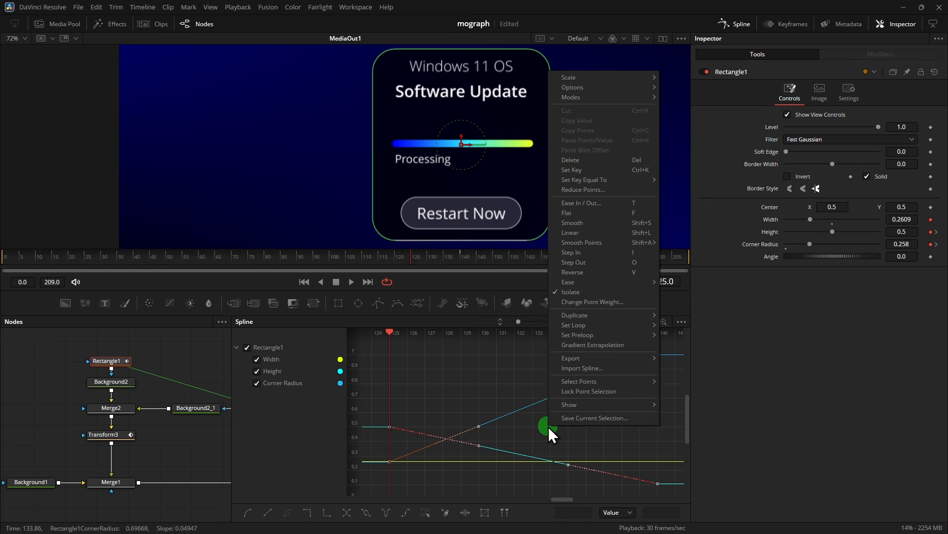
mouse_move(600, 283)
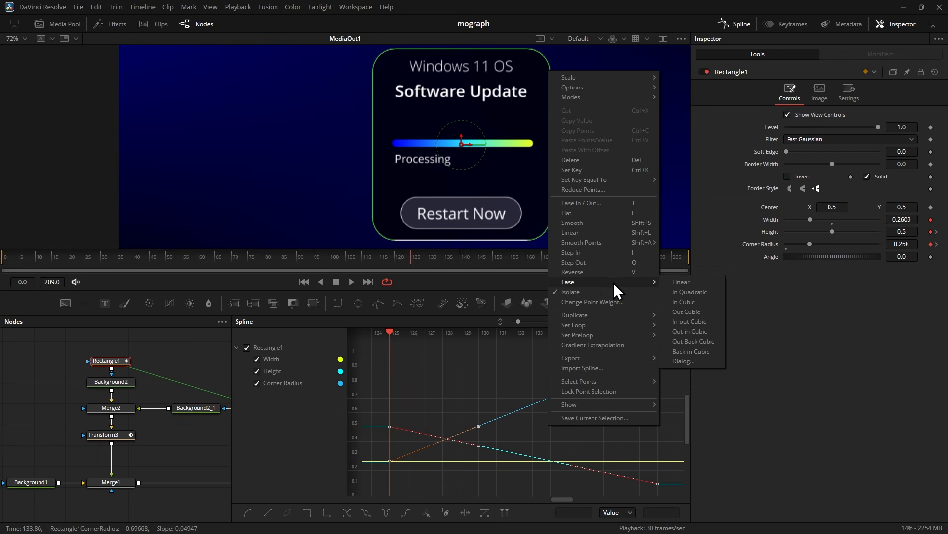
click(707, 342)
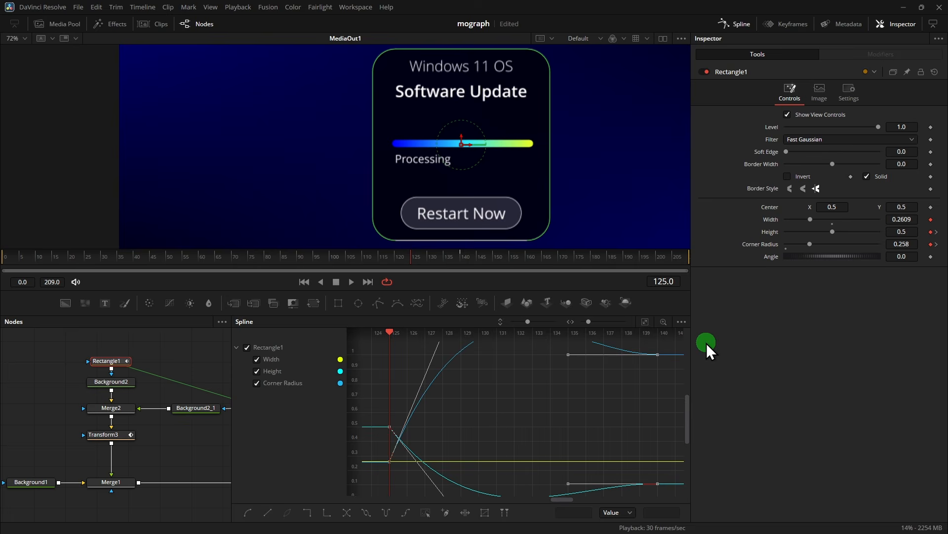
Close the Spline editor and play back the card's eased collapse from frame 125
click(739, 30)
click(561, 396)
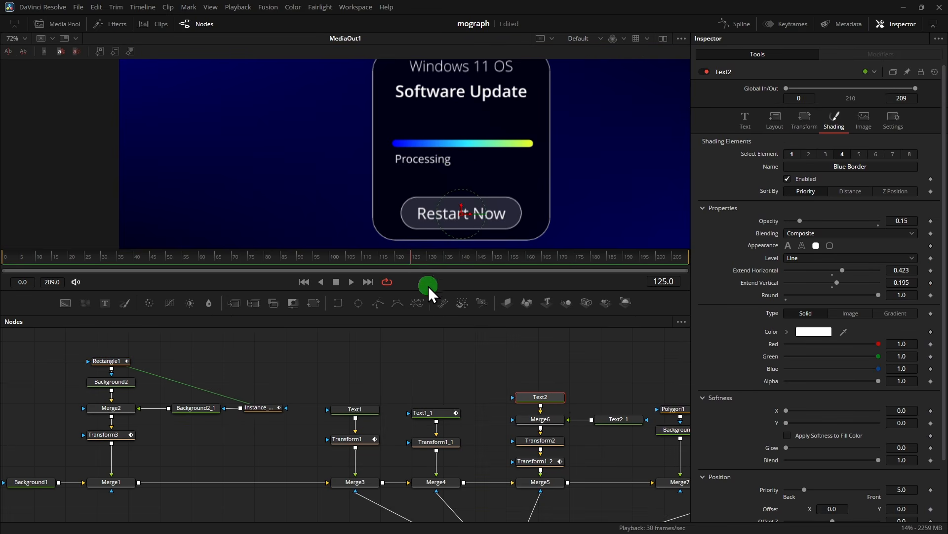
click(409, 277)
key(space)
key(space)
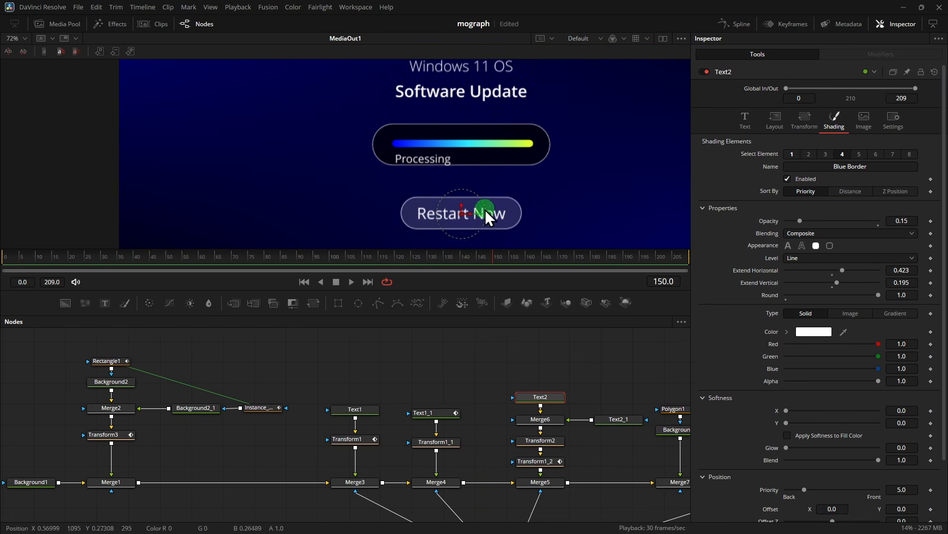
At frame 125, keyframe the Width, Height and Corner Radius of the Rectangle2 mask
drag(631, 362, 440, 309)
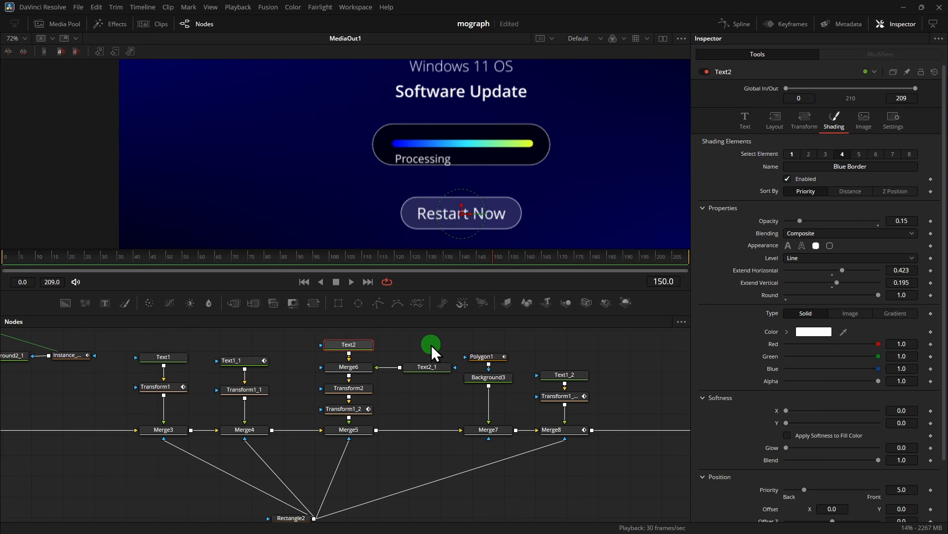
drag(432, 345, 453, 345)
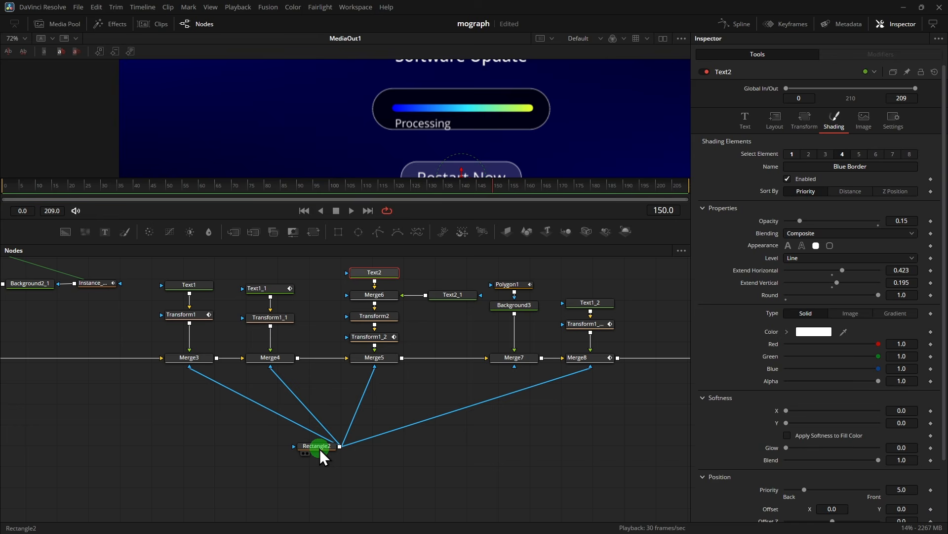
drag(319, 449, 363, 457)
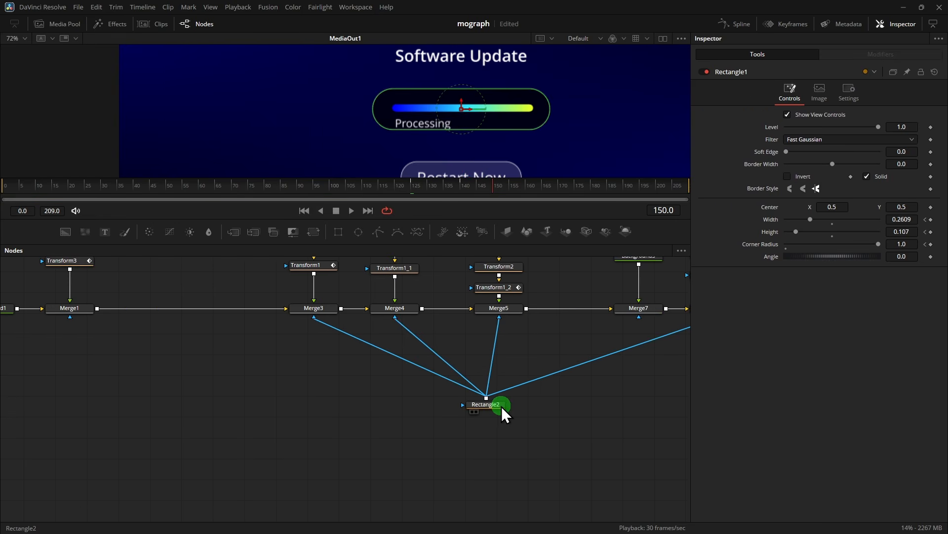
click(501, 406)
scroll(554, 364, up, 5)
click(414, 189)
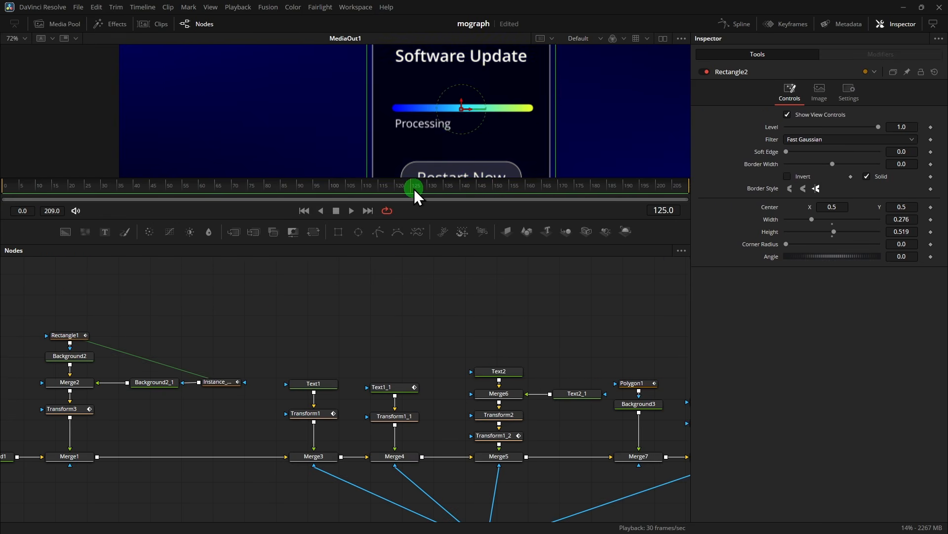
click(931, 219)
click(931, 232)
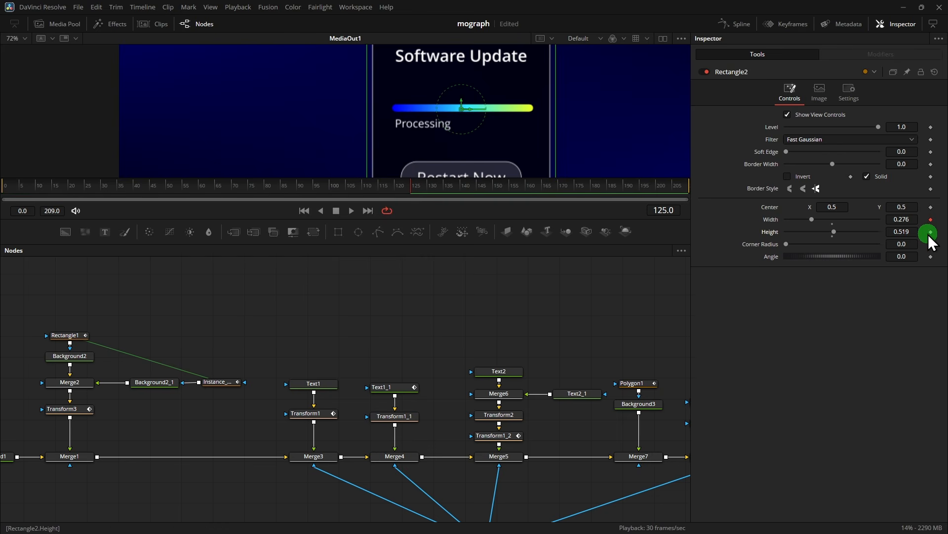
click(931, 244)
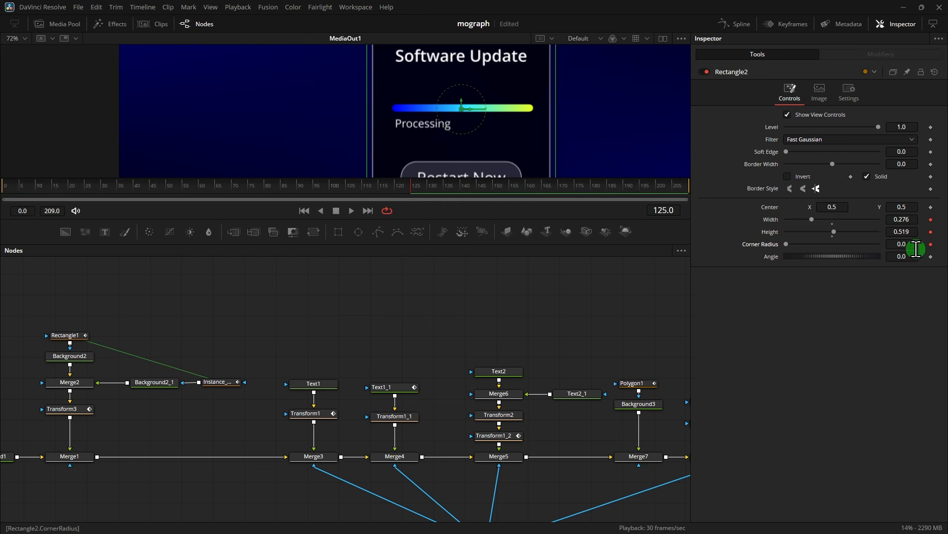
At frame 140, fit Rectangle2 to the pill with Width 0.2617, Height 0.112 and Corner Radius 1.0
click(466, 191)
scroll(590, 130, down, 3)
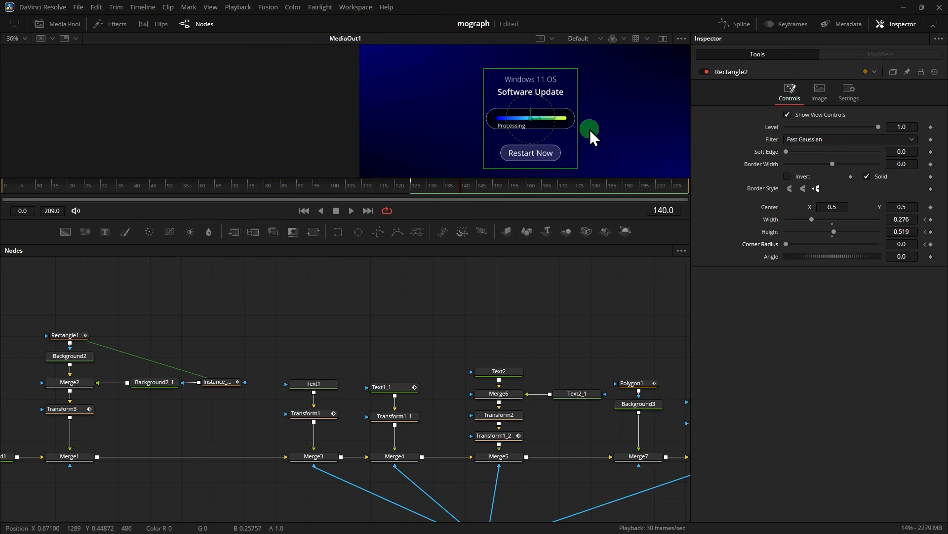
scroll(603, 142, up, 1)
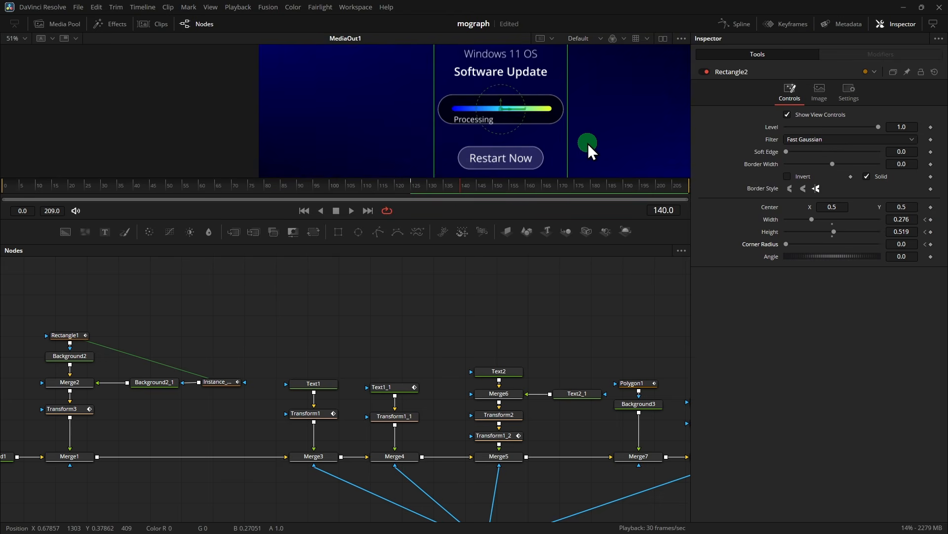
scroll(587, 143, up, 1)
scroll(530, 167, down, 1)
drag(908, 234, 789, 237)
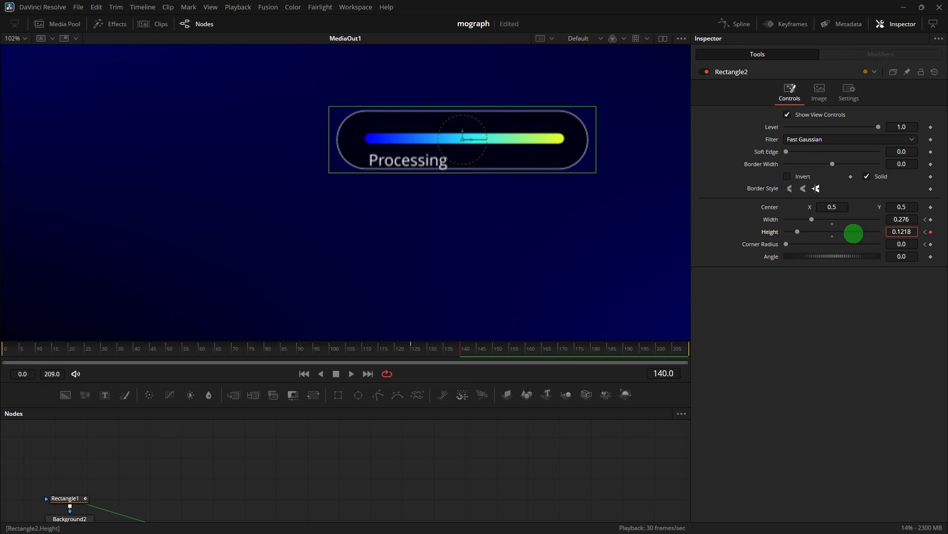
drag(853, 234, 807, 236)
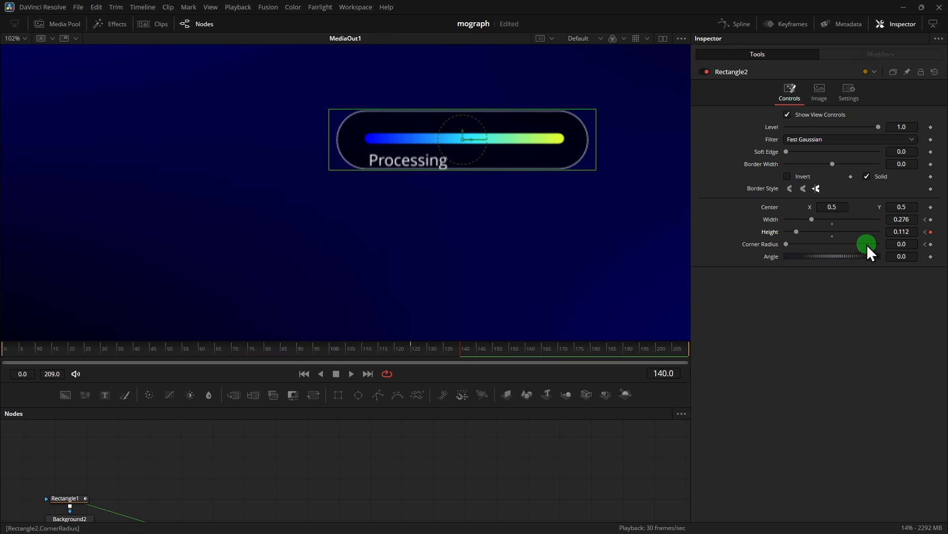
drag(904, 218, 944, 296)
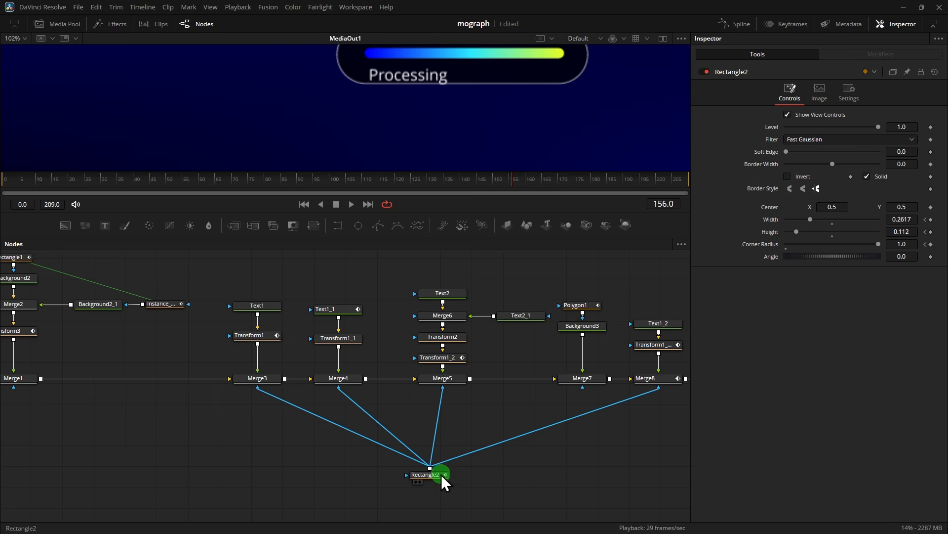
Fit Rectangle2's curves in the Spline editor, apply the Out Back Cubic ease to all its keyframes, and close the editor
click(731, 23)
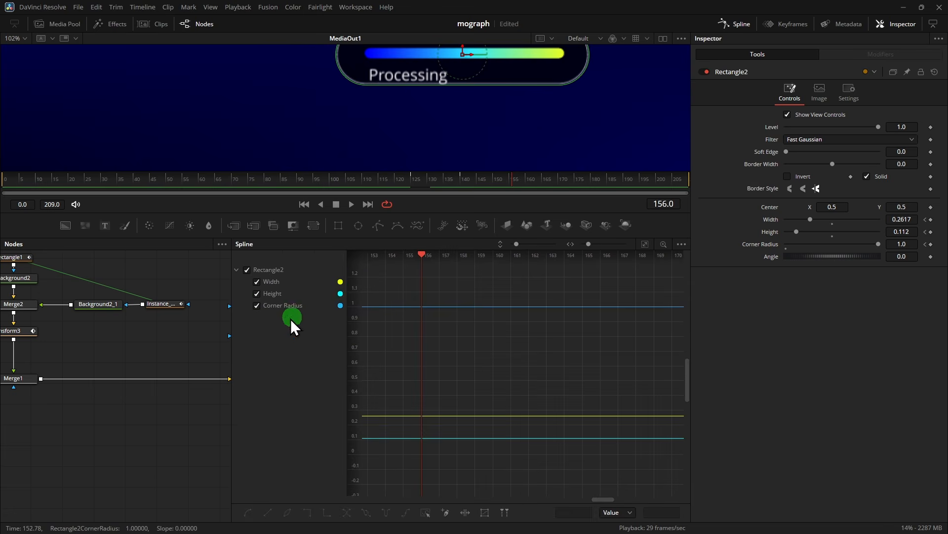
click(646, 244)
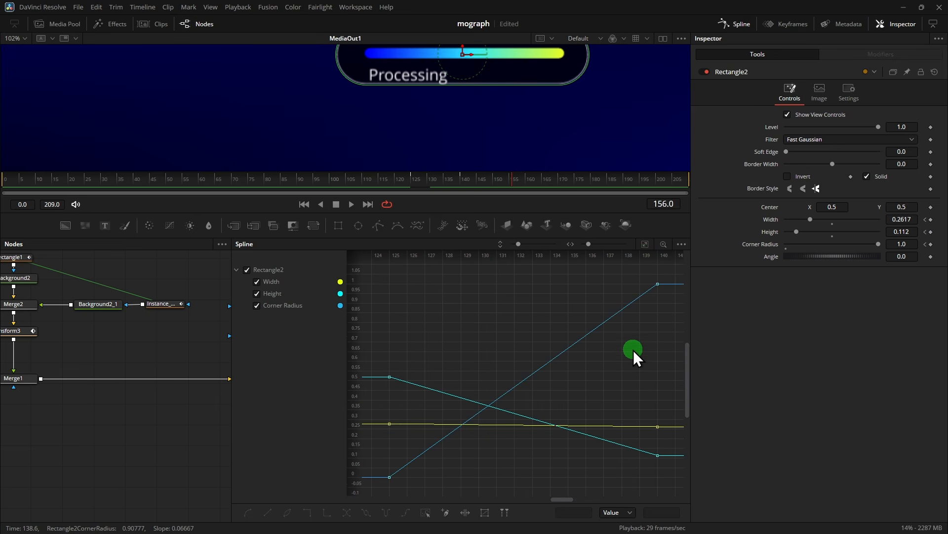
click(634, 362)
right_click(607, 358)
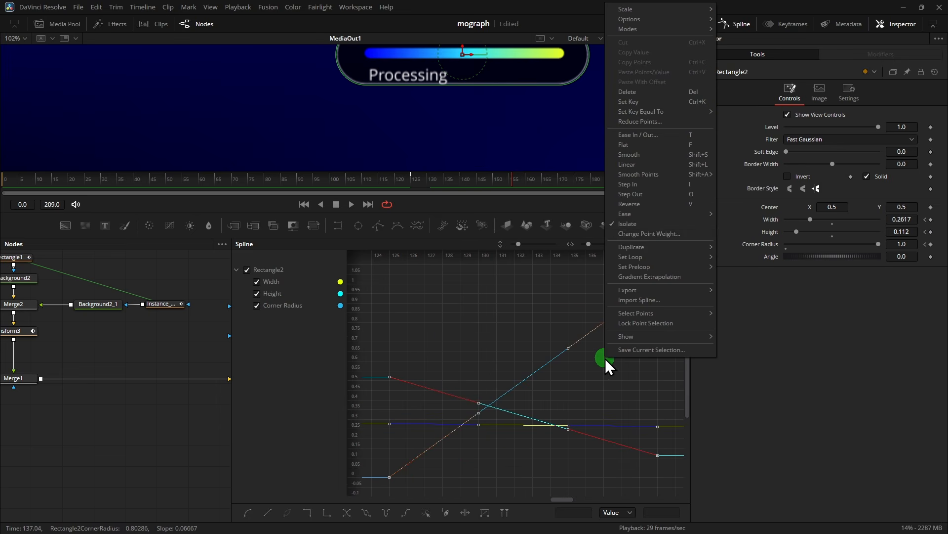
mouse_move(660, 212)
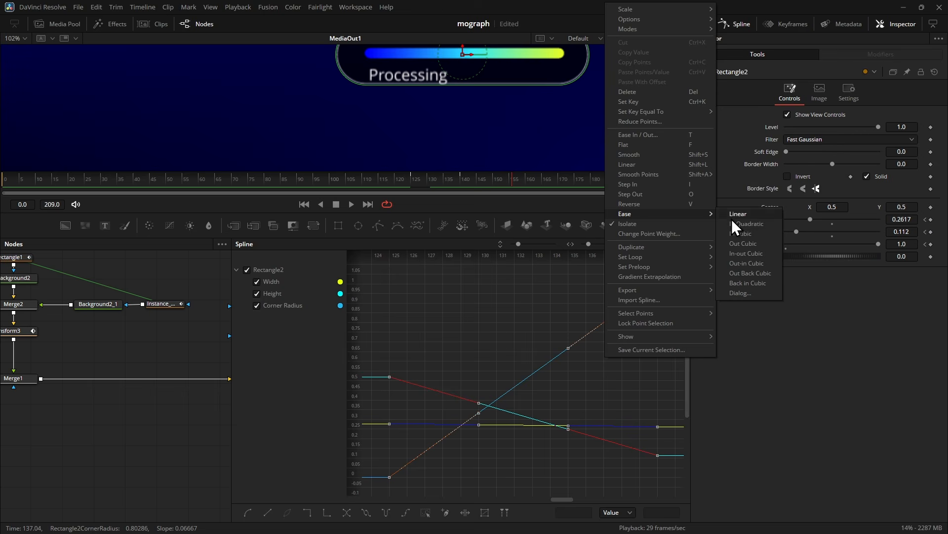
click(753, 275)
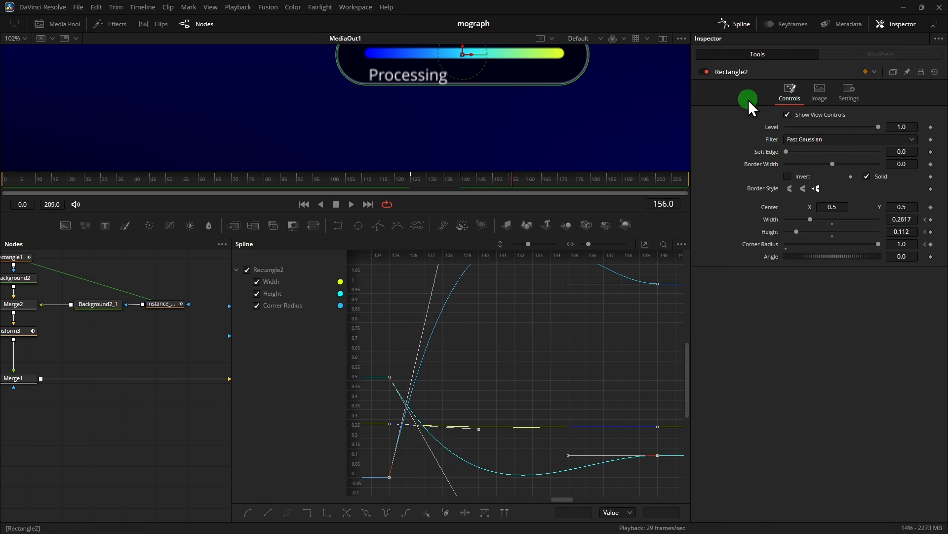
click(739, 25)
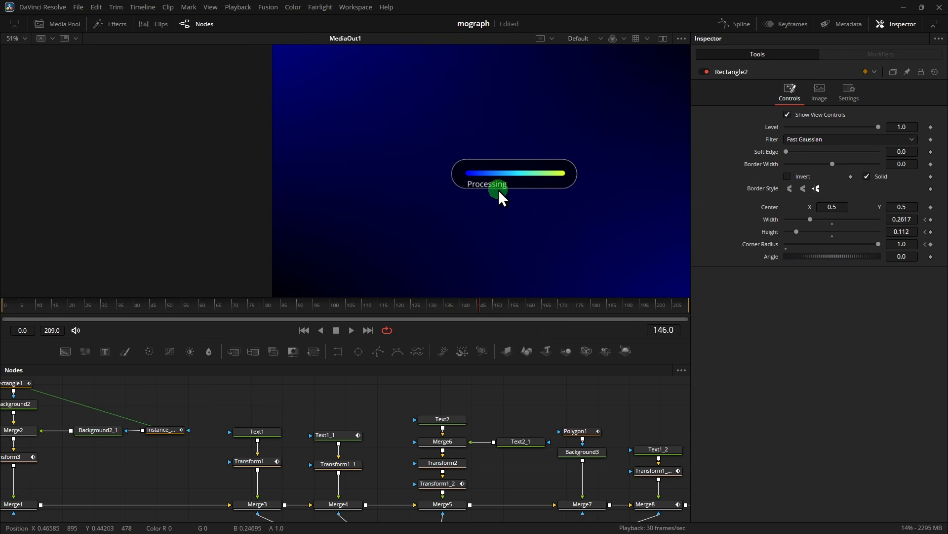
Keyframe Merge7's Blend at 1.0 on frame 130 and 0.0 on frame 132, and set Merge8's Blend to 0.0 on frame 132
click(454, 313)
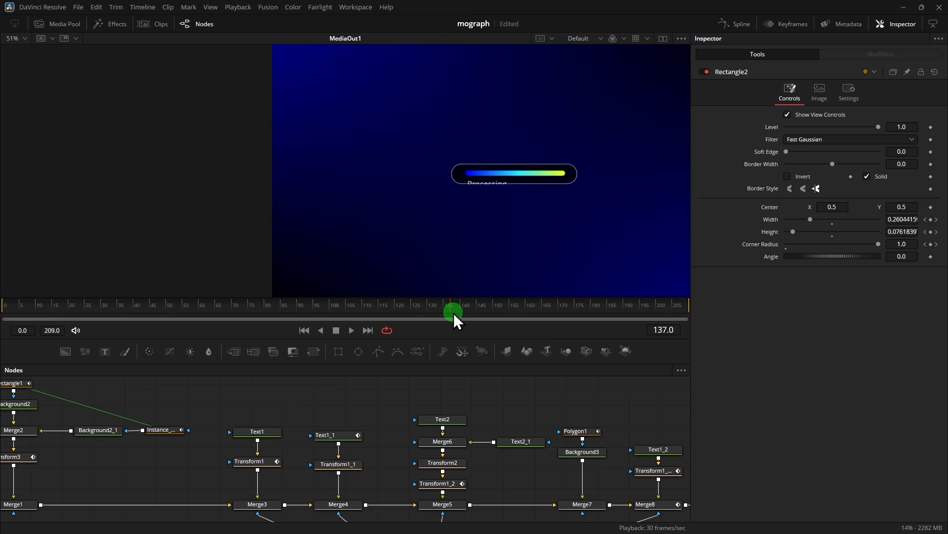
drag(454, 313, 428, 315)
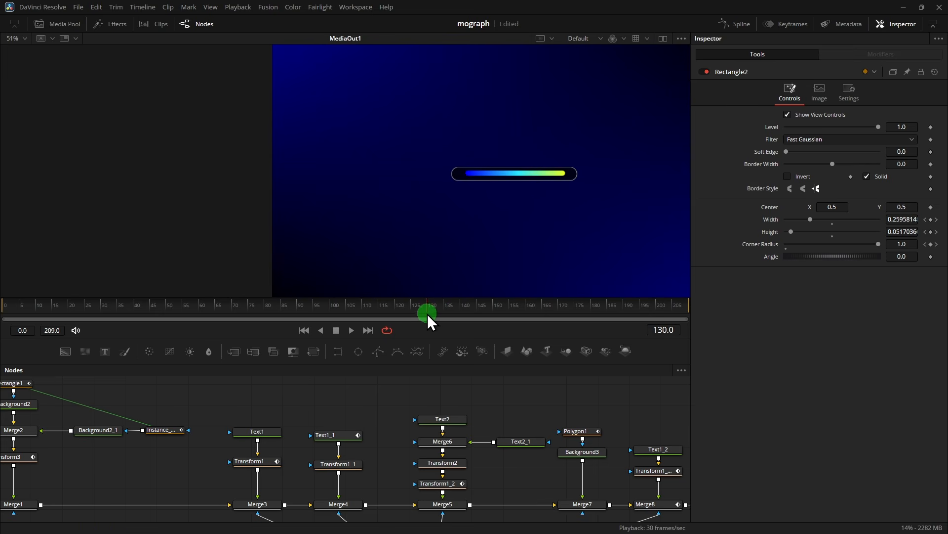
drag(476, 364, 476, 256)
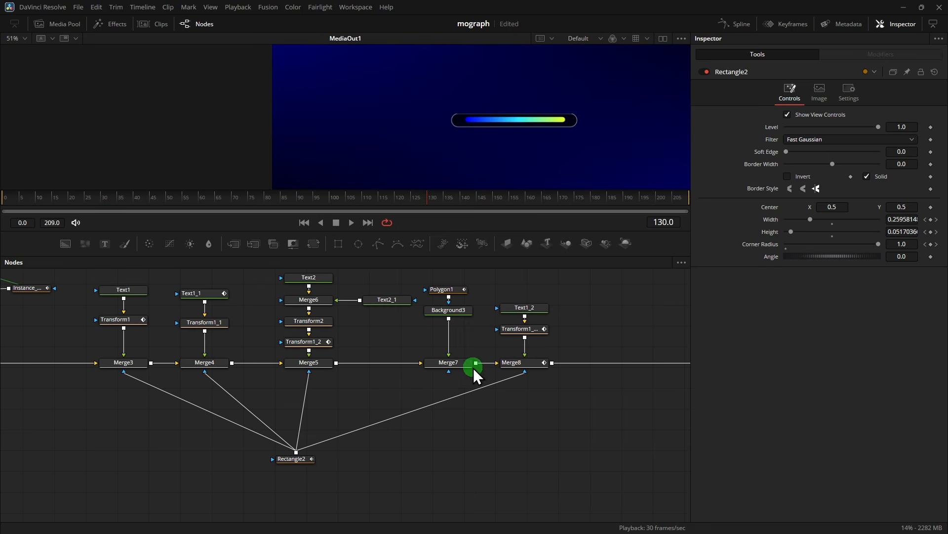
click(452, 363)
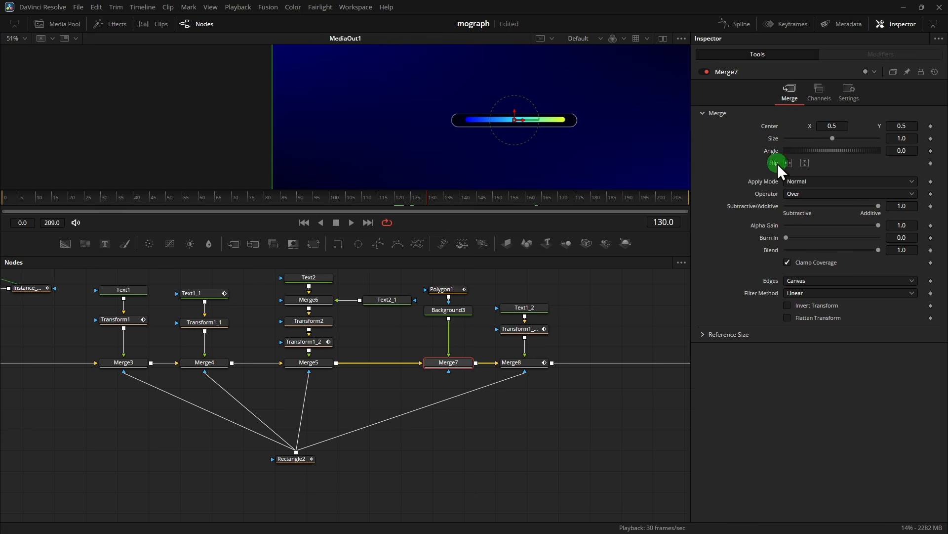
click(931, 250)
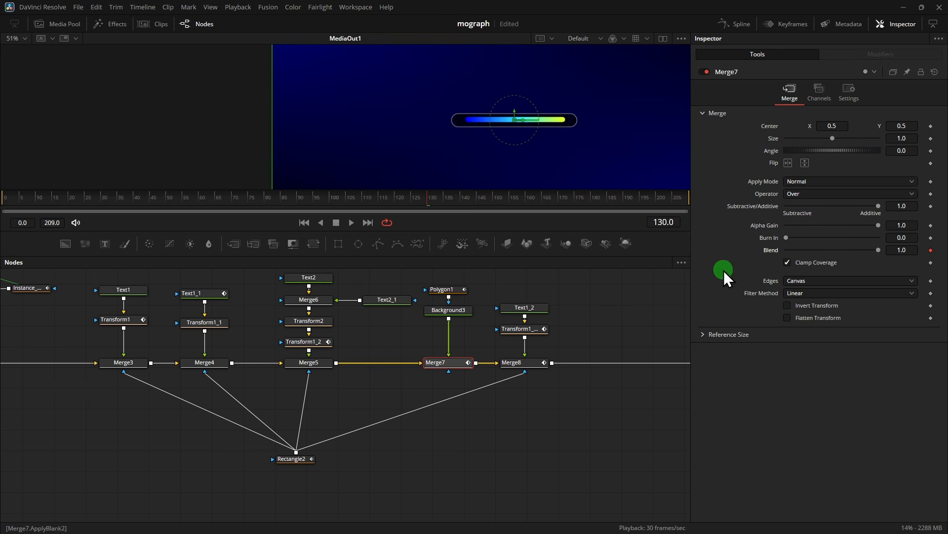
key(Right)
key(Right)
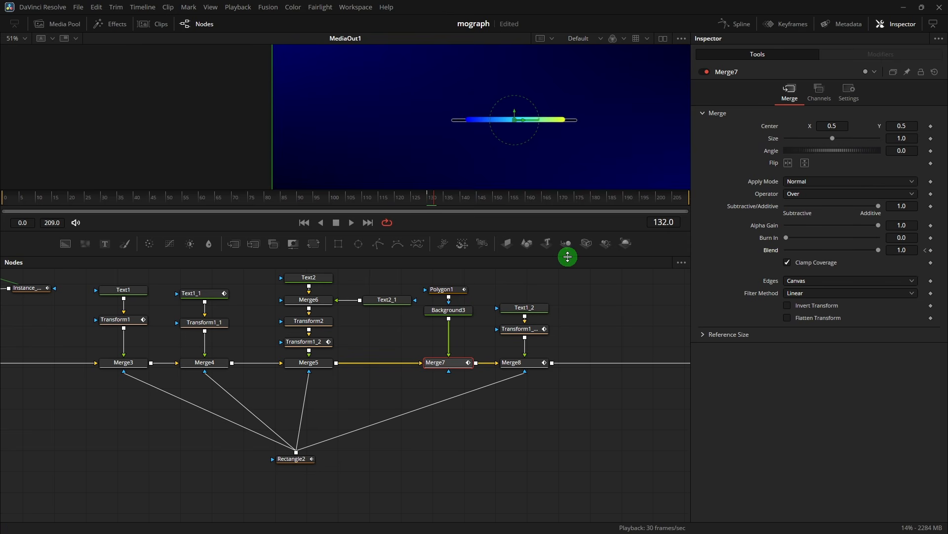
drag(878, 250, 731, 251)
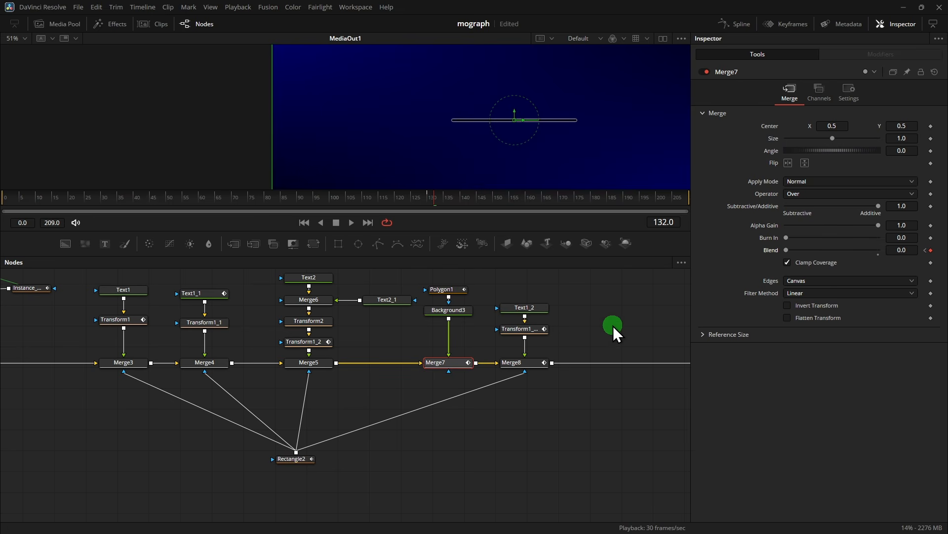
click(396, 201)
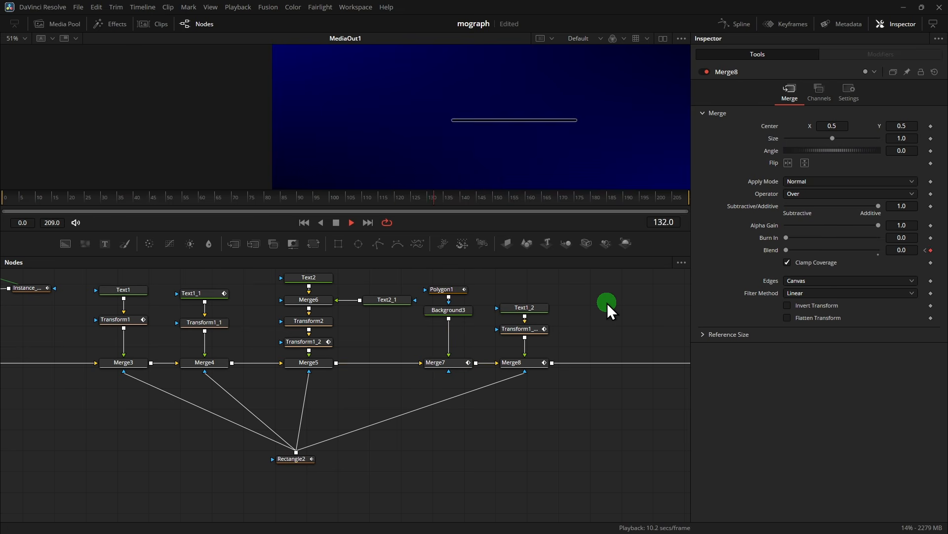
Duplicate the Text1 and Transform1 nodes and merge the copies into the flow between Merge8 and MediaOut1
drag(617, 327, 473, 341)
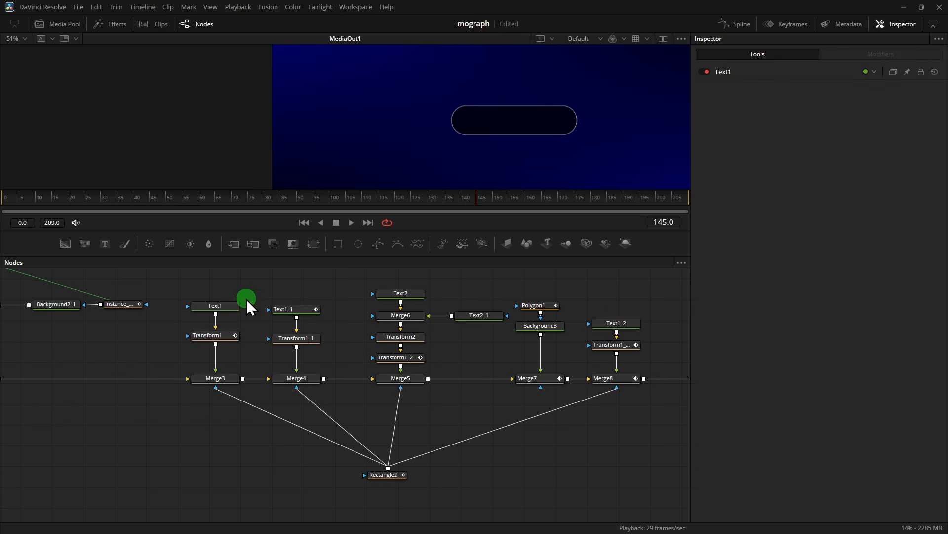
drag(205, 289, 232, 352)
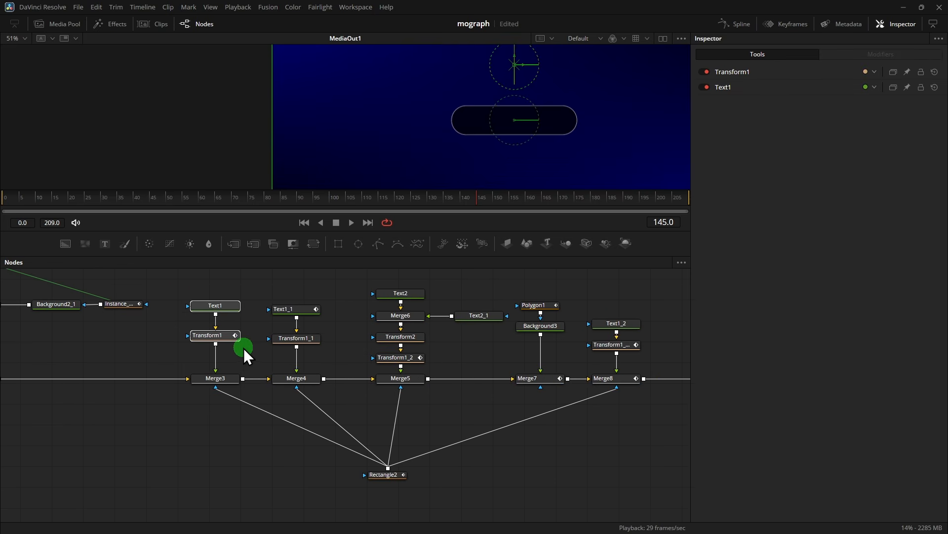
drag(607, 286, 246, 311)
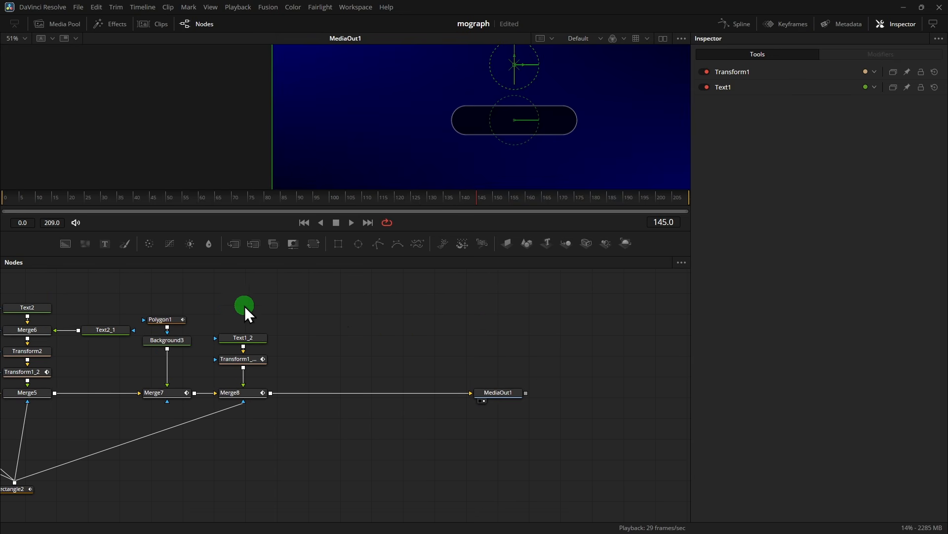
key(ctrl+v)
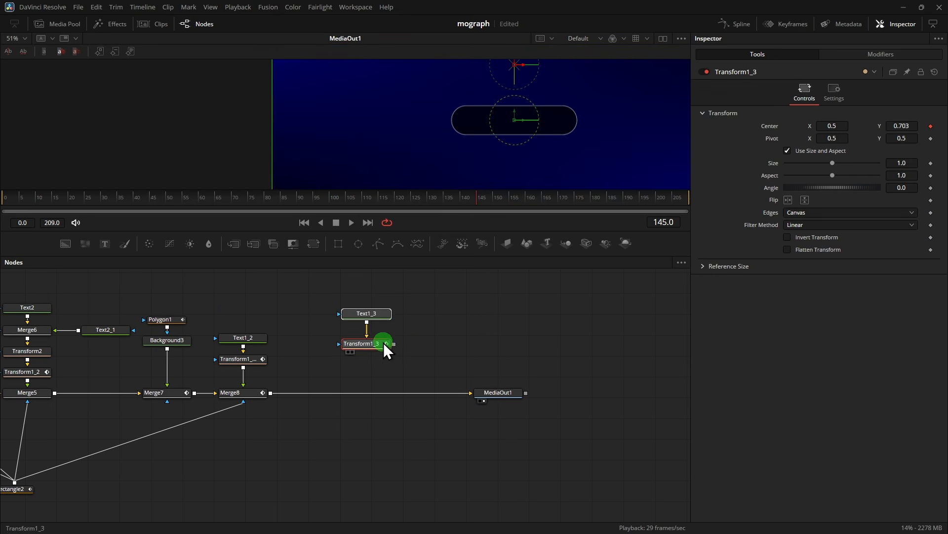
drag(395, 345, 313, 392)
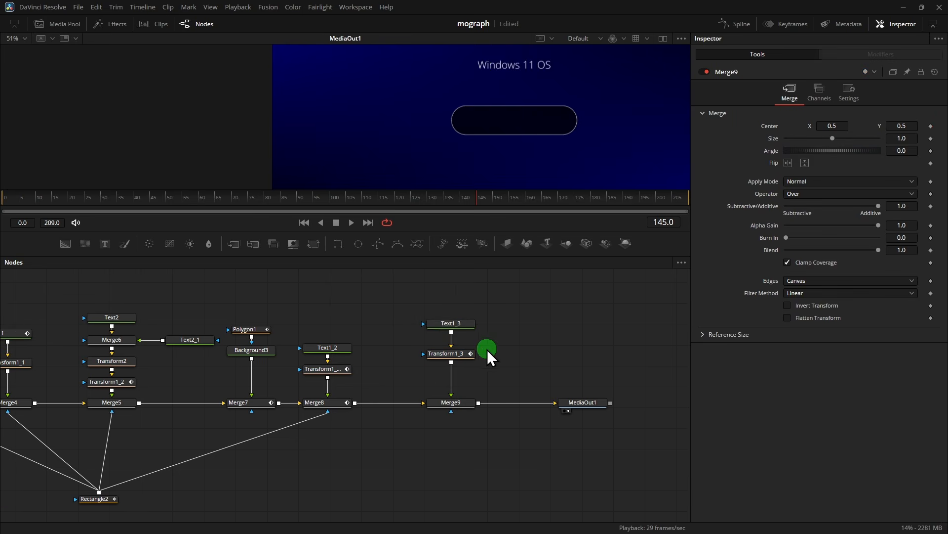
Change the duplicated text node's wording to "Done" and its Open Sans style to Bold
click(465, 326)
click(654, 149)
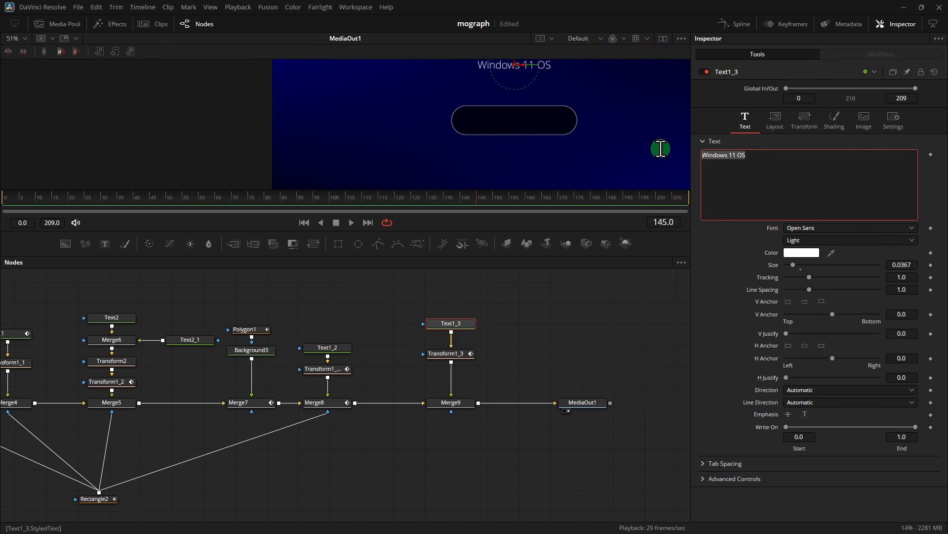
text(Done)
click(823, 240)
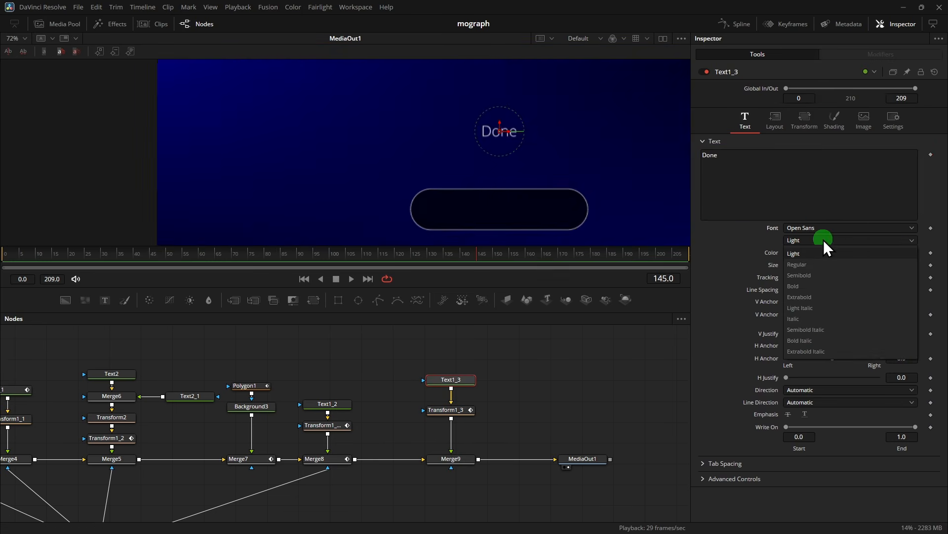
click(809, 275)
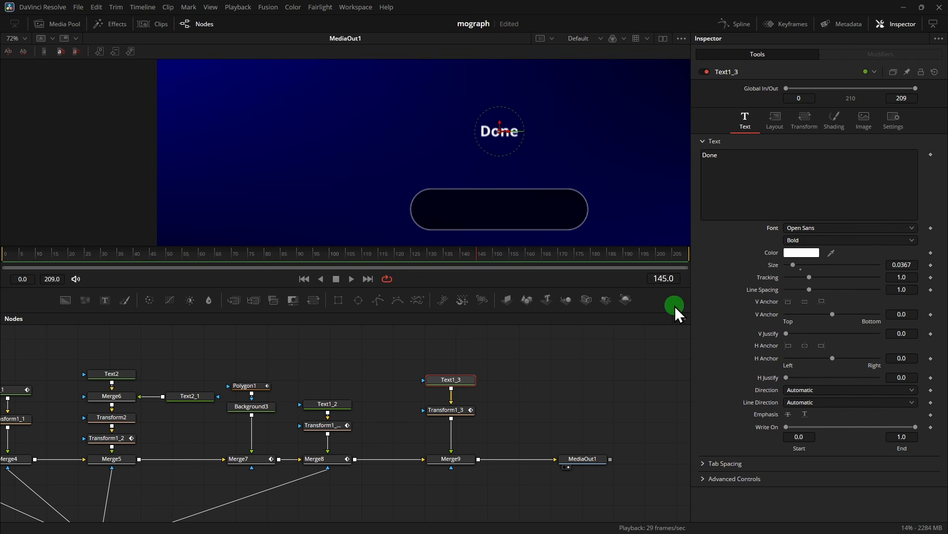
Set the Y Offset of the "Done" text's characters to -0.112 in Text1_3 and play back the result
click(804, 121)
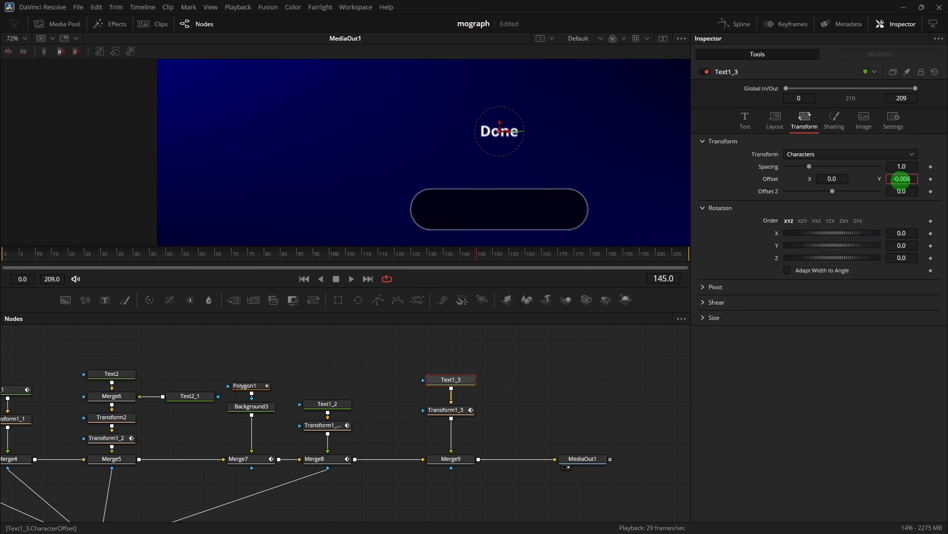
drag(917, 180, 854, 196)
click(63, 260)
key(space)
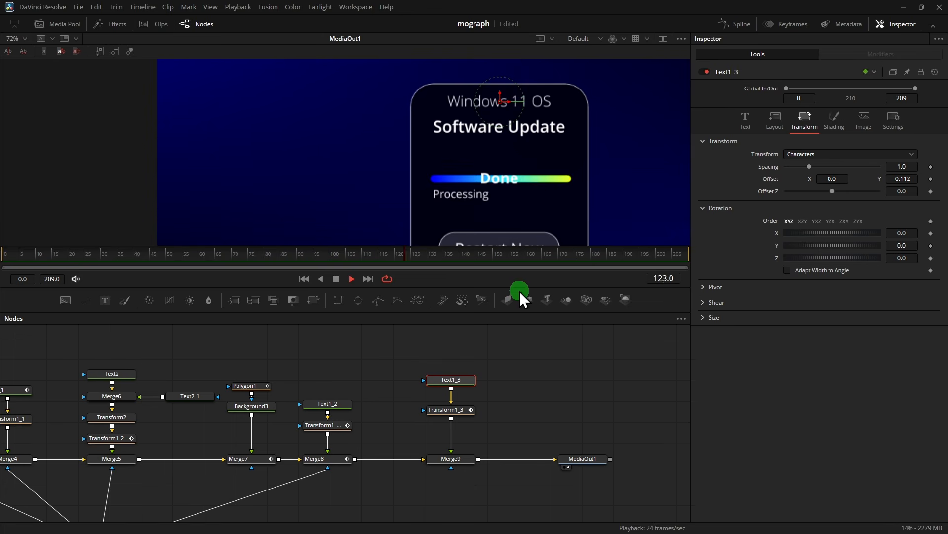
key(space)
click(426, 256)
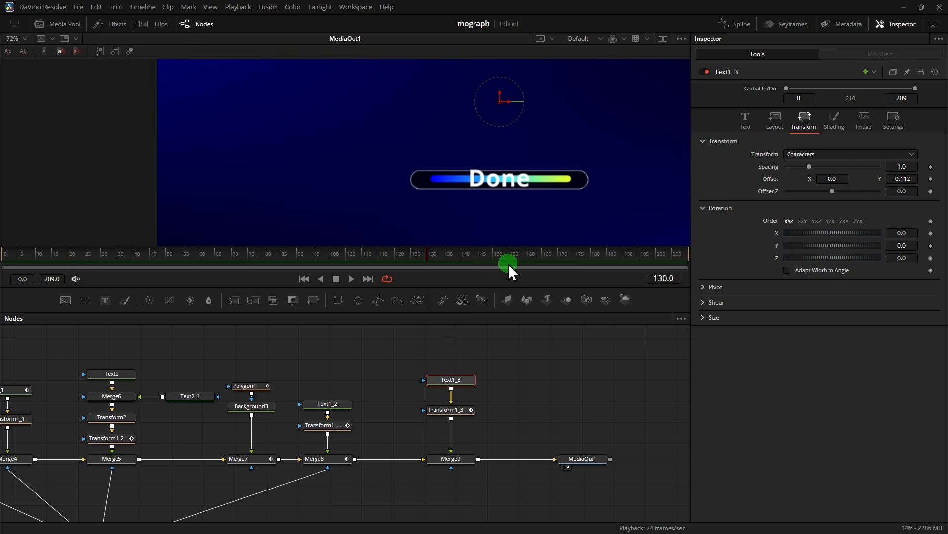
Retime the Center Y anim curve on Transform1_3 with a Time Offset of 0.6443, preview it, and fine-tune it to 0.6243
click(445, 257)
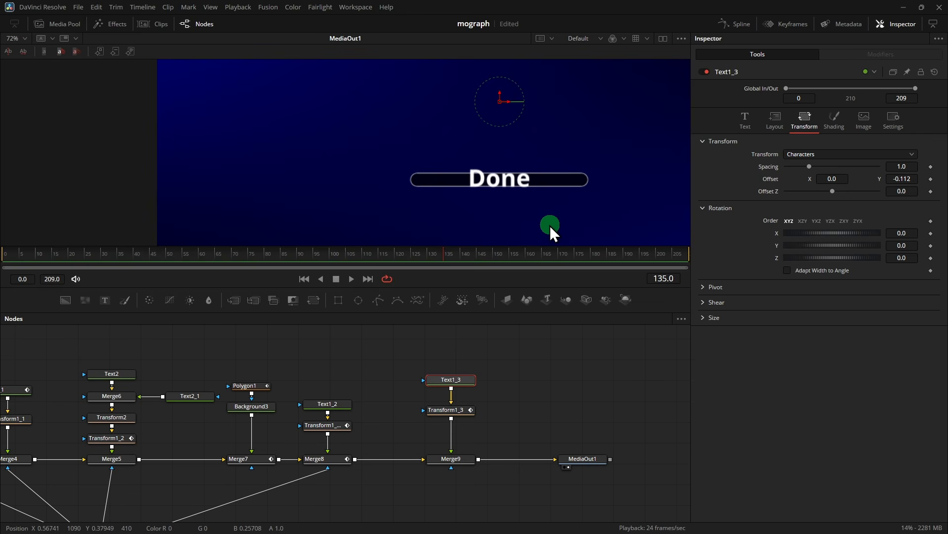
click(457, 413)
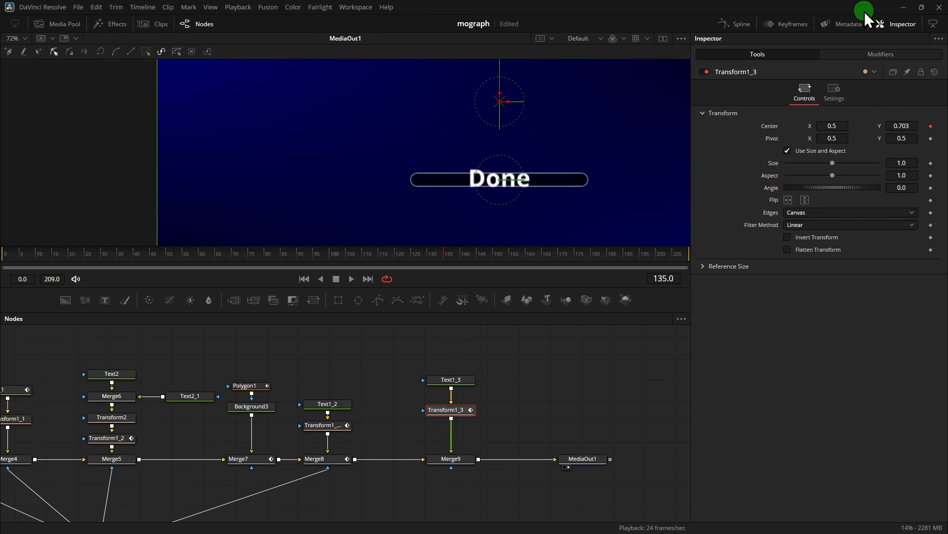
click(882, 53)
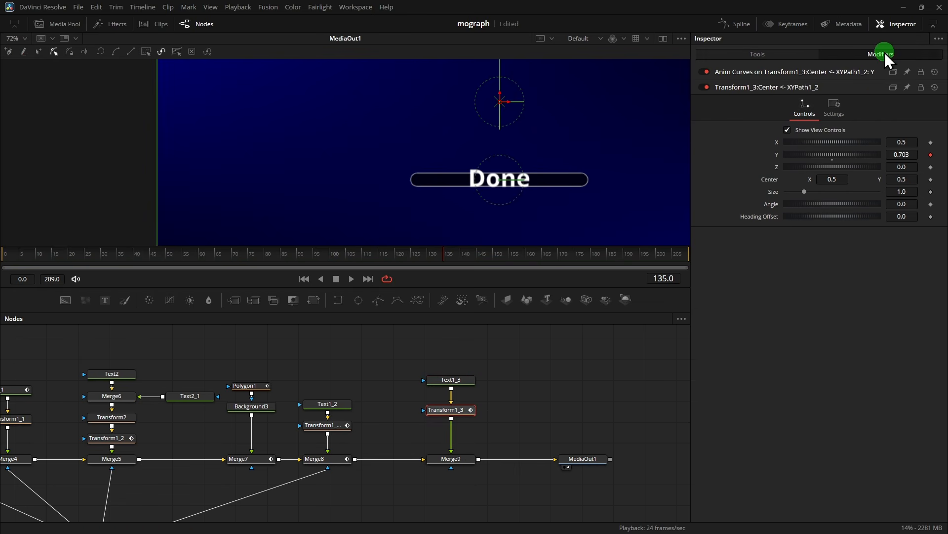
click(856, 75)
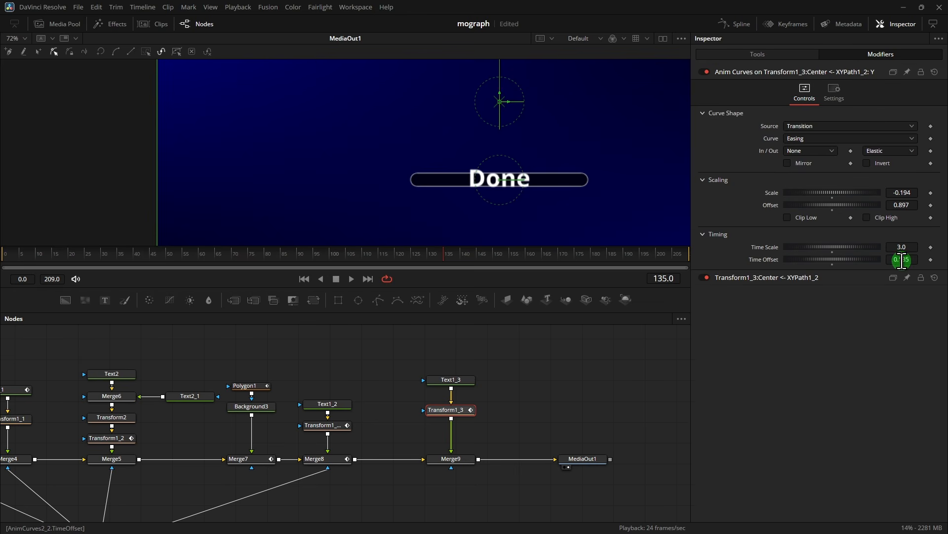
drag(902, 260, 552, 254)
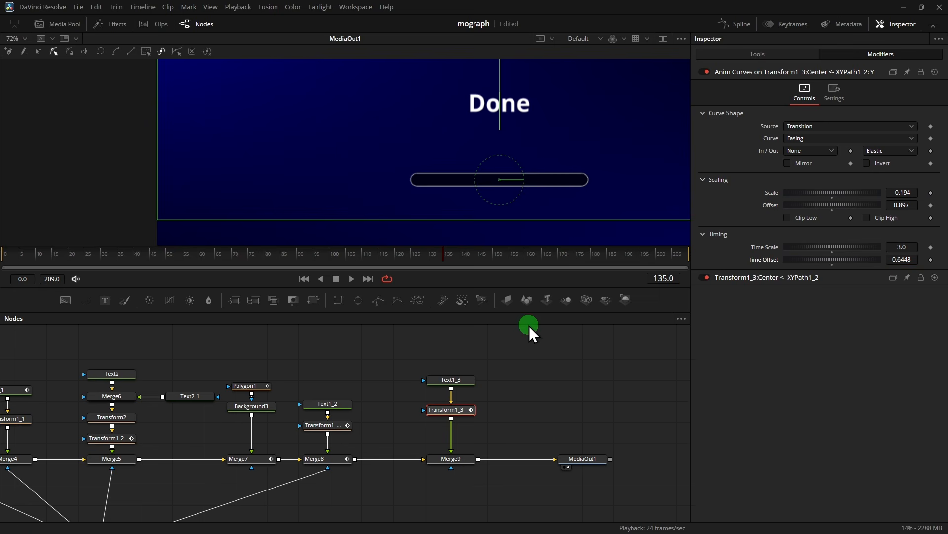
click(413, 256)
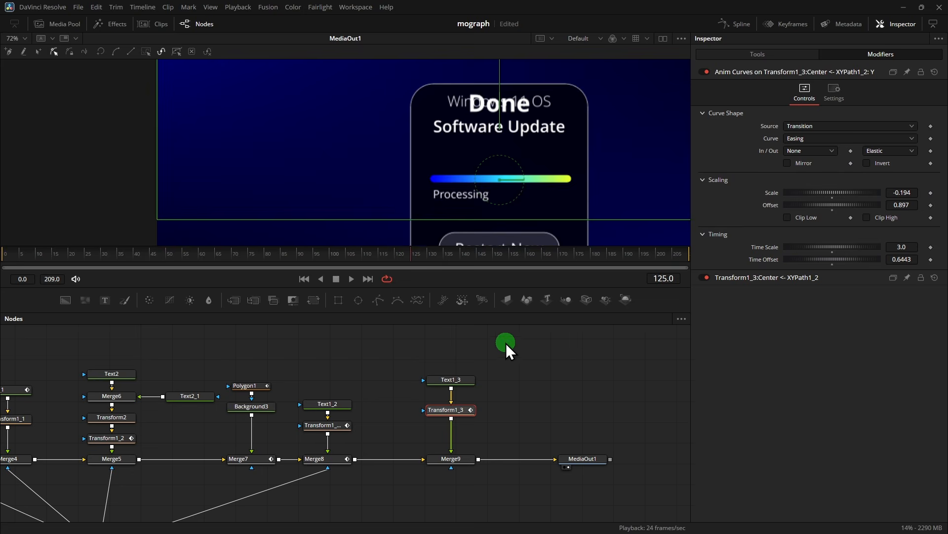
key(space)
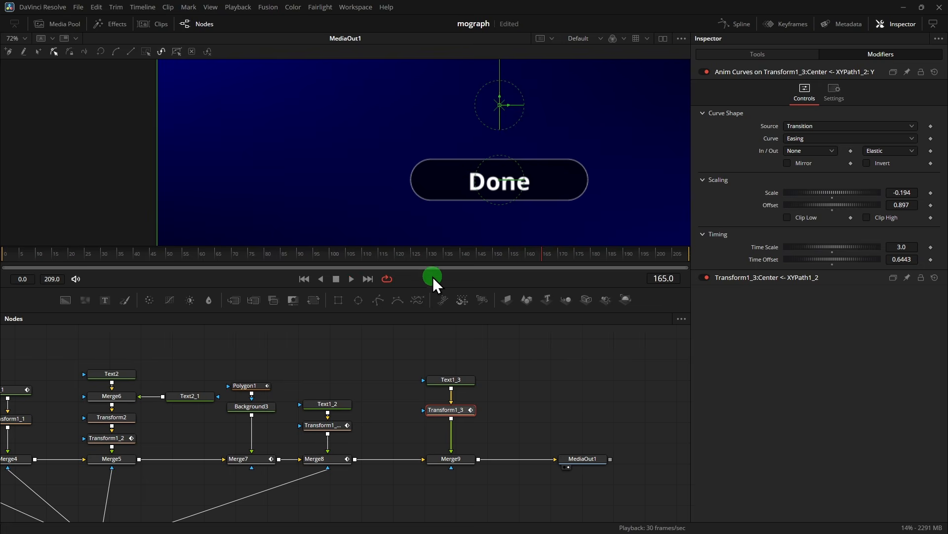
key(space)
drag(437, 259, 463, 259)
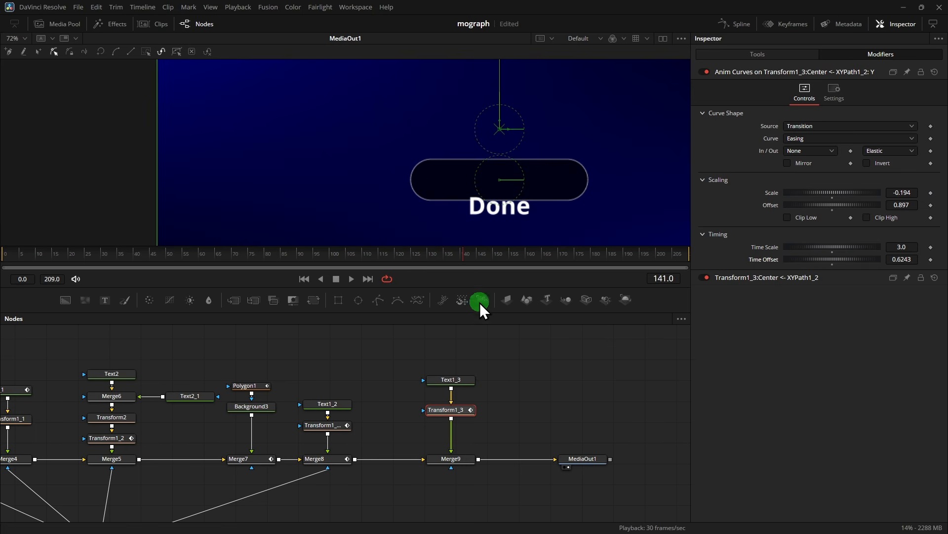
Connect Rectangle2 to Merge9 as its effect mask and scrub back over the "Done" animation
scroll(524, 360, down, 2)
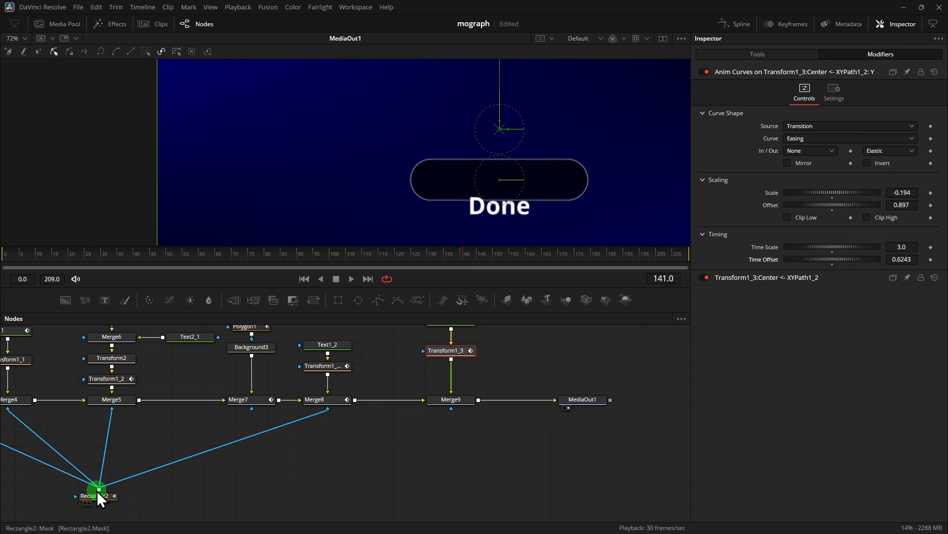
drag(99, 489, 449, 399)
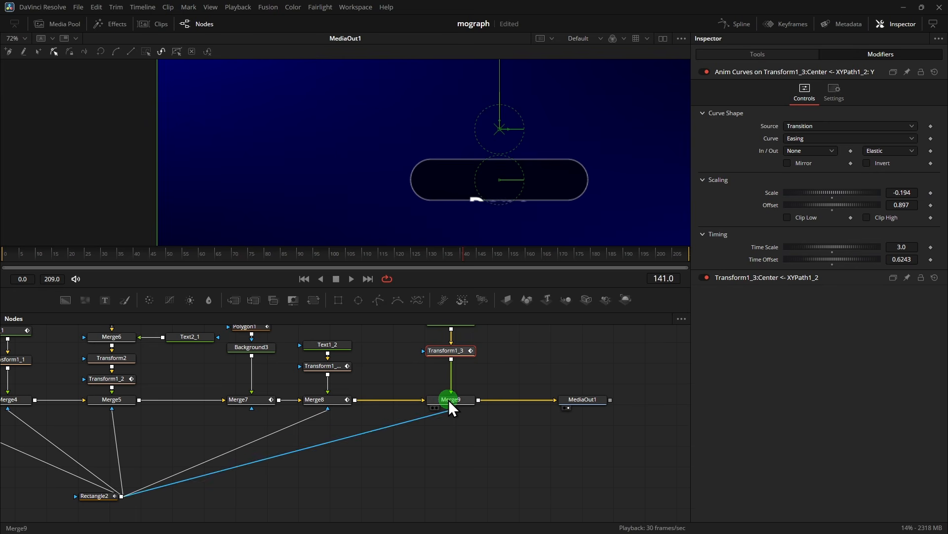
drag(467, 256, 376, 254)
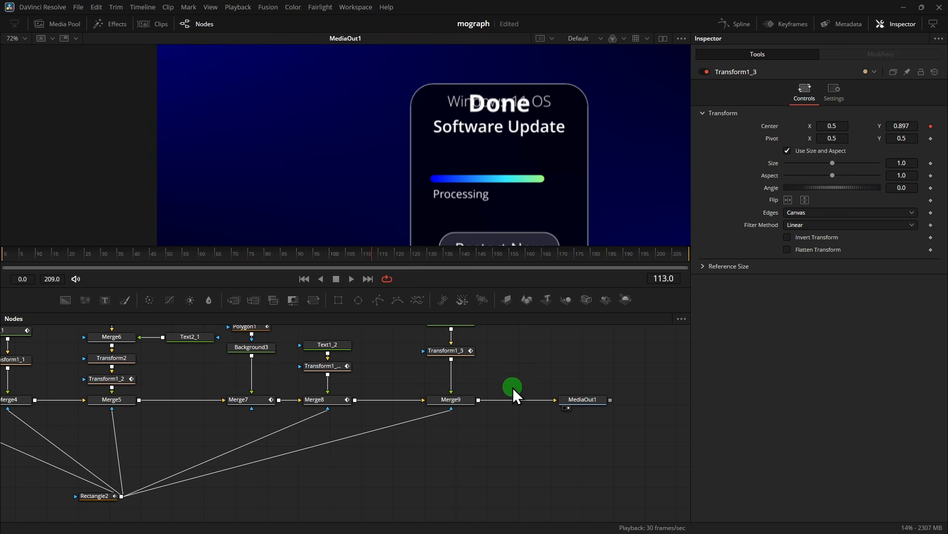
Keyframe Merge9's Blend at 0.0 on frame 135 and 1.0 on frame 136, and play back the animation
click(458, 402)
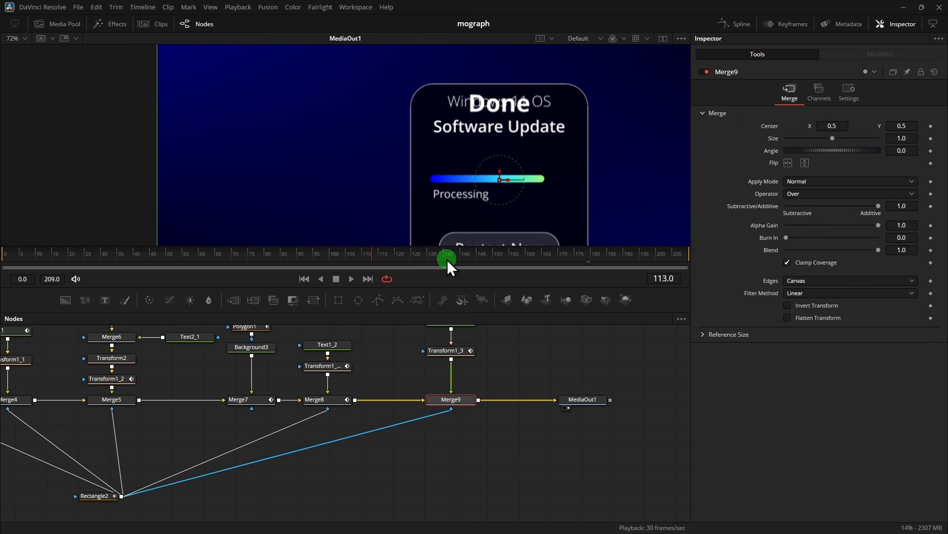
drag(447, 259, 447, 260)
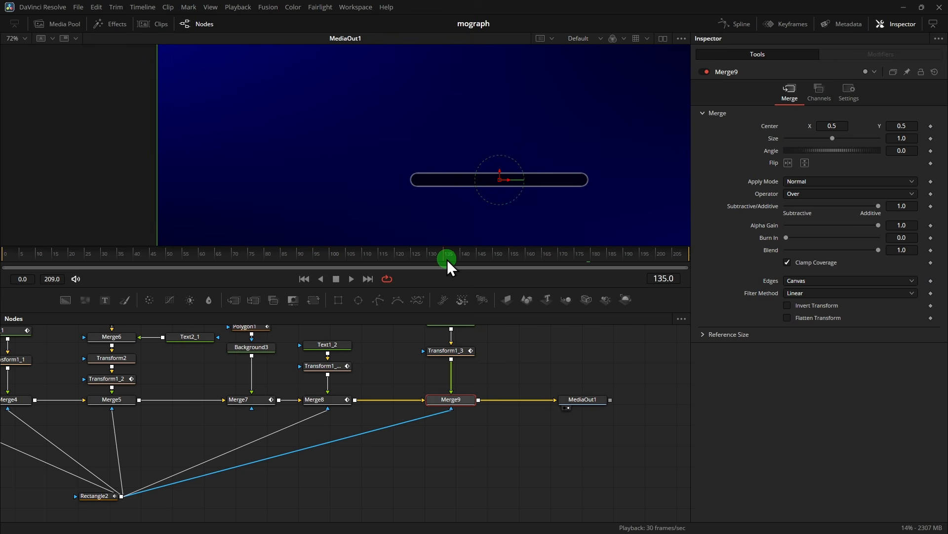
click(931, 250)
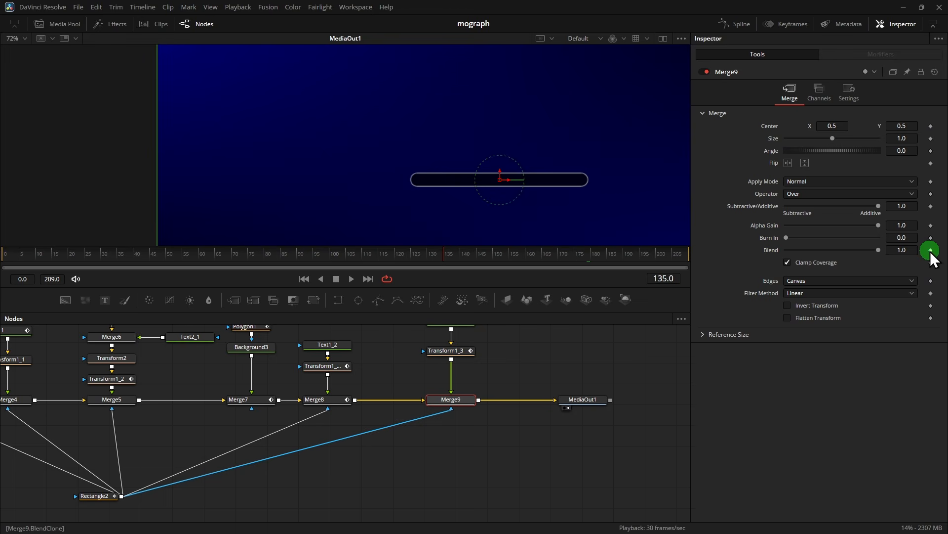
drag(828, 252, 734, 257)
key(Right)
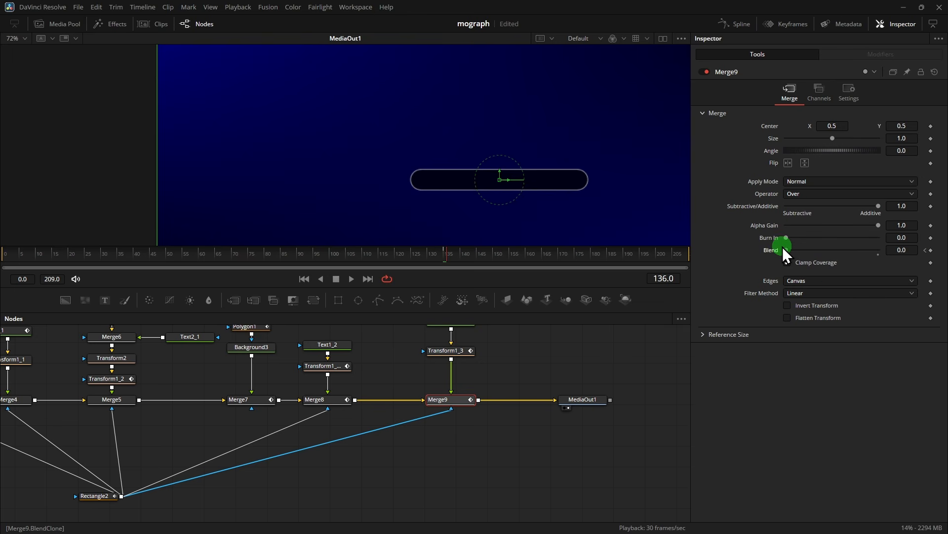
drag(787, 249, 946, 249)
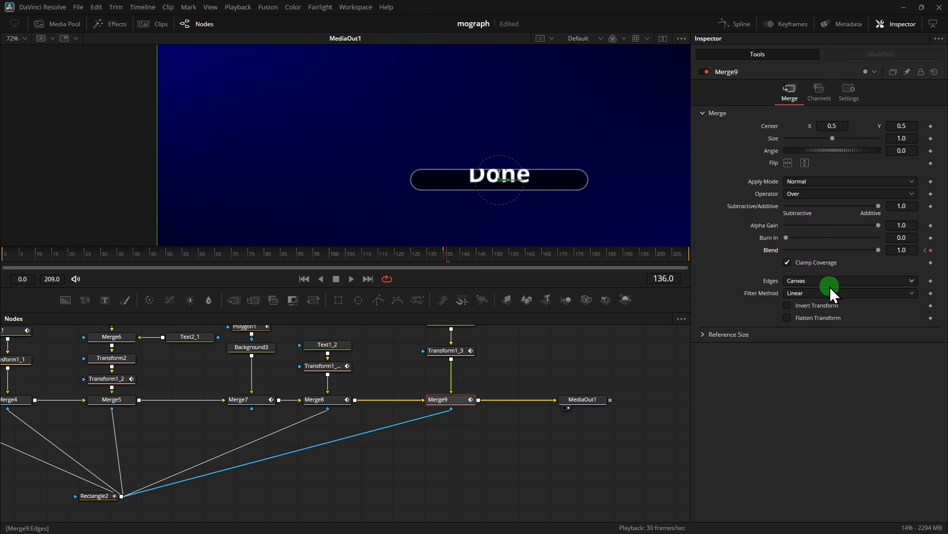
click(429, 256)
drag(429, 256, 273, 255)
key(space)
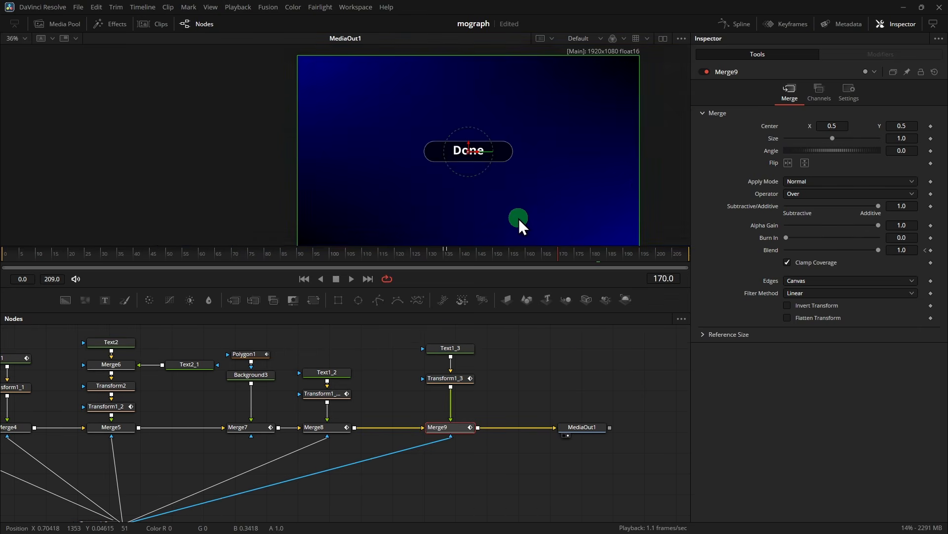
Add keyframes on frame 170 for Rectangle1's Width, Height and Corner Radius
scroll(503, 180, up, 2)
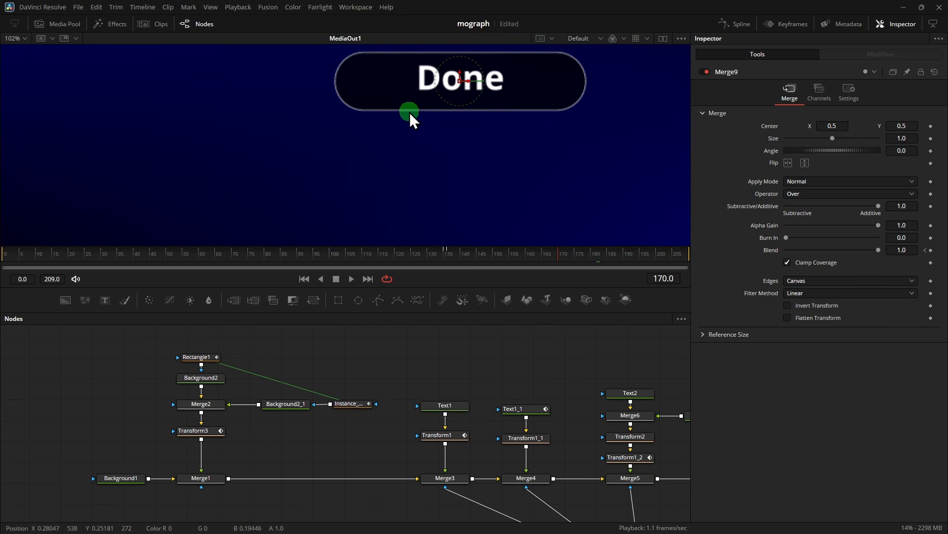
click(201, 357)
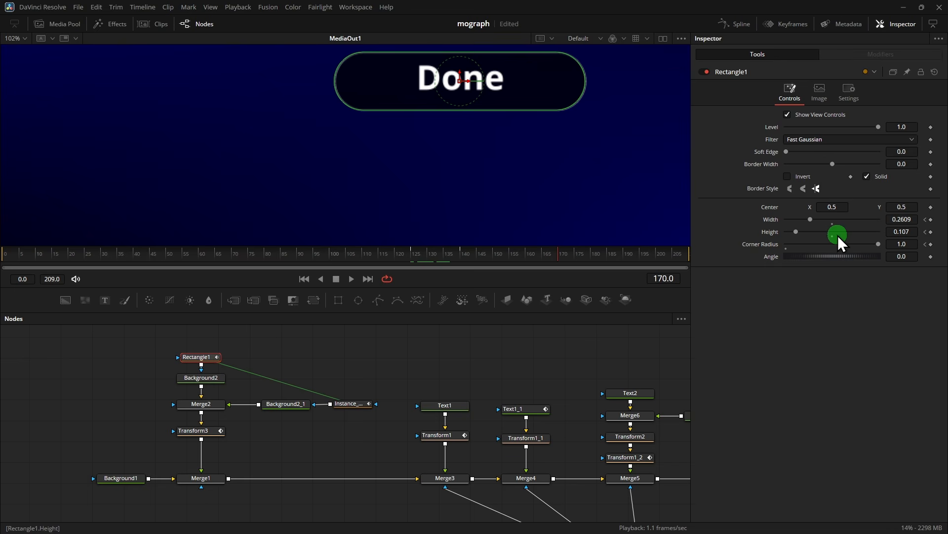
click(930, 220)
click(931, 232)
click(931, 244)
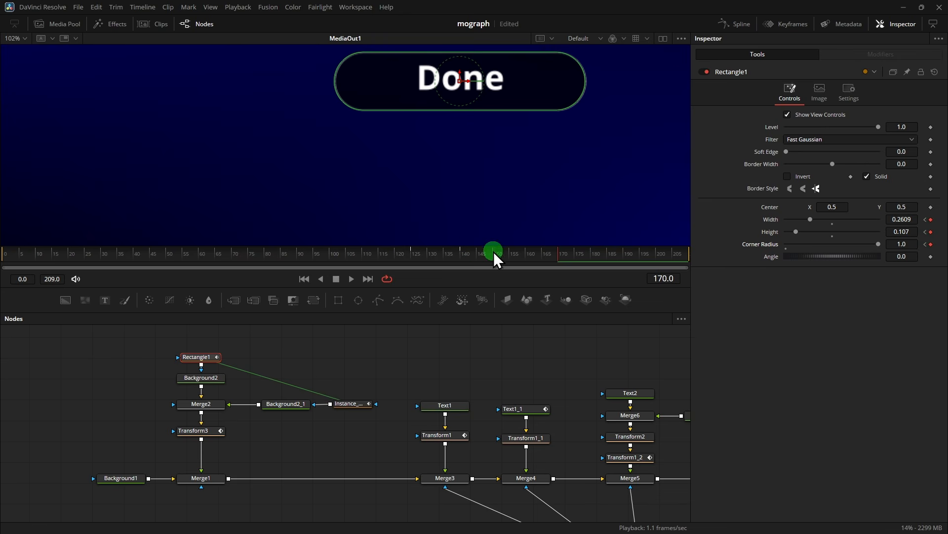
scroll(597, 381, right, 3)
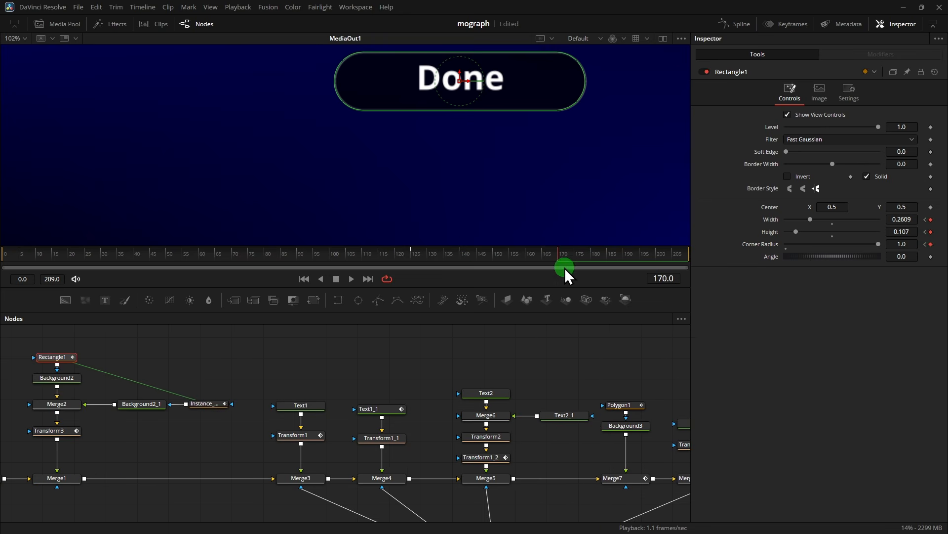
On frame 190, set Rectangle1's Width to 0.0843, Height to 0.135 and Corner Radius to 0.149
drag(575, 256, 626, 254)
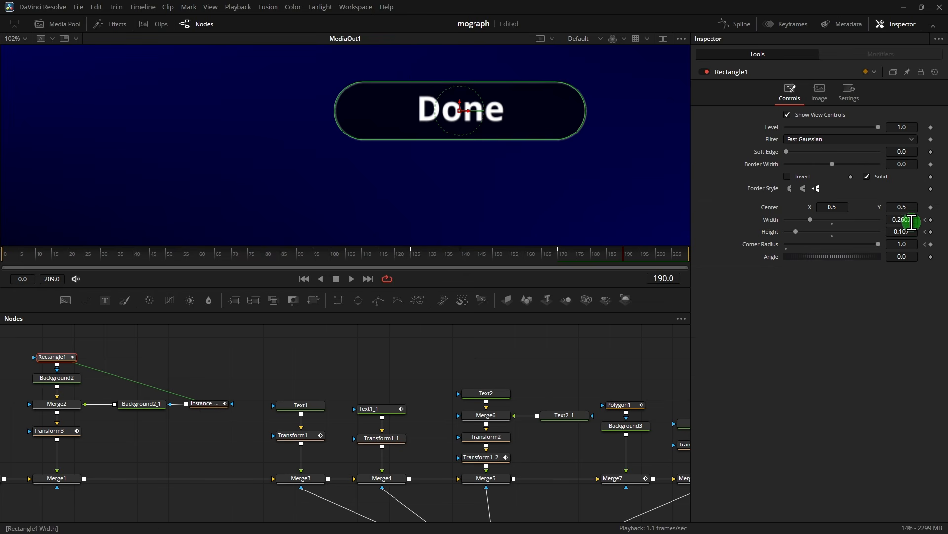
drag(903, 219, 840, 218)
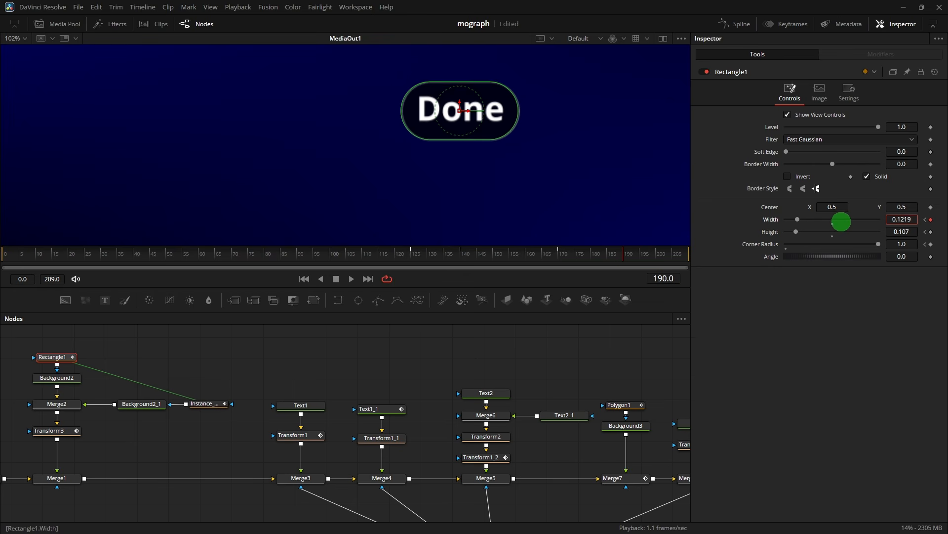
drag(908, 244, 817, 260)
drag(553, 322, 472, 334)
drag(904, 235, 883, 219)
Open Rectangle1's curves in the Spline editor, fit them, and enlarge the editor around the frame 170 to 190 keyframes
click(744, 25)
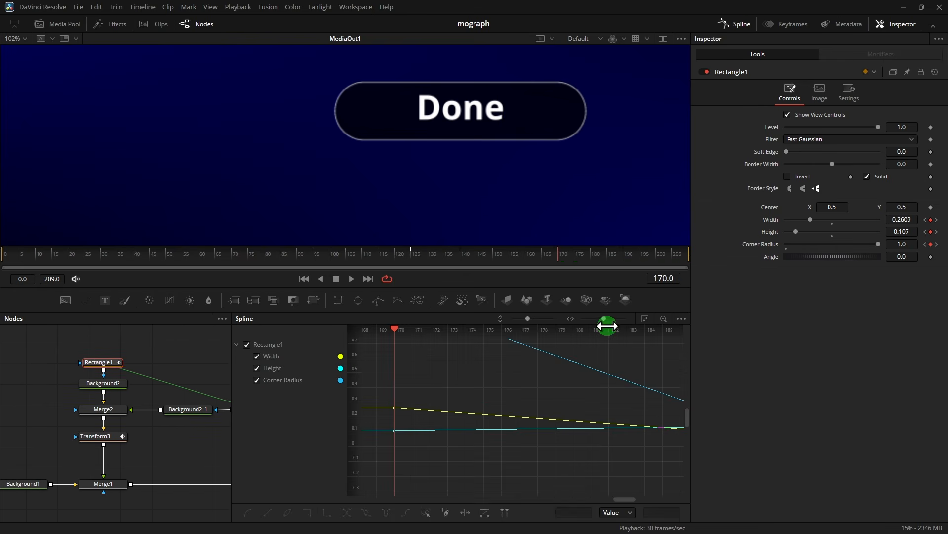
click(646, 318)
drag(630, 386, 600, 365)
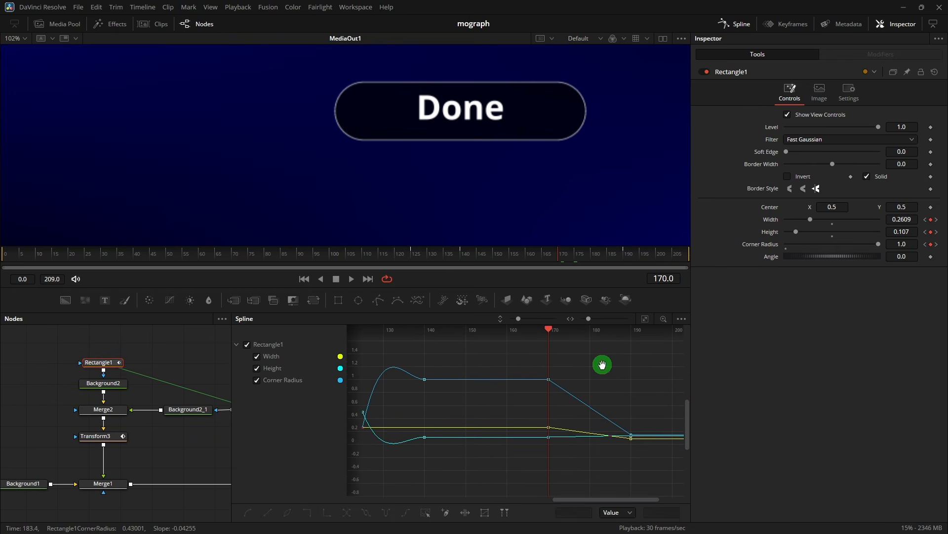
drag(576, 290, 538, 61)
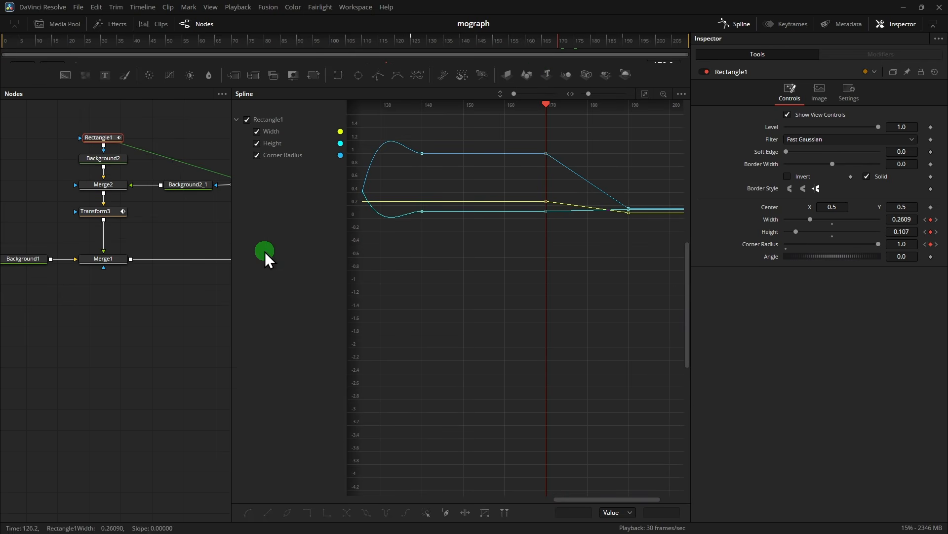
drag(229, 223, 4, 262)
scroll(576, 214, up, 1)
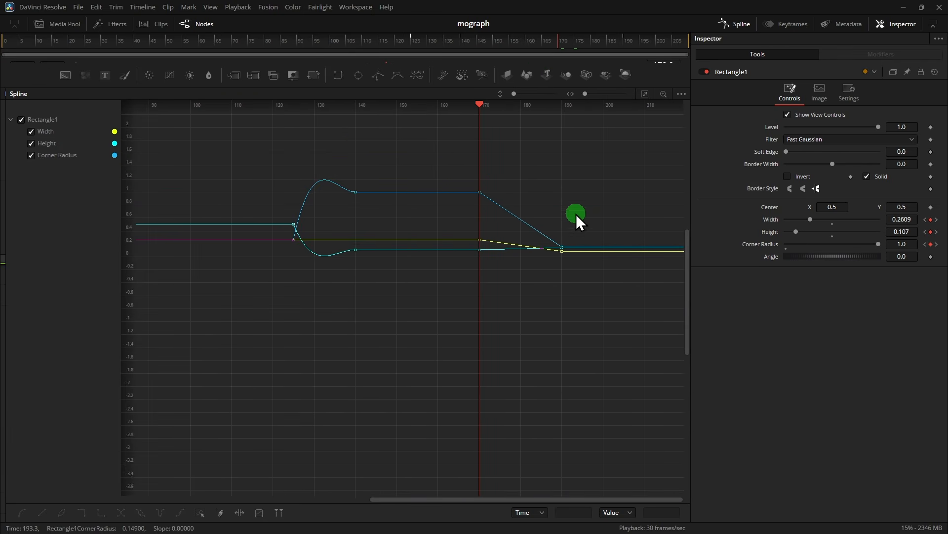
scroll(576, 215, up, 2)
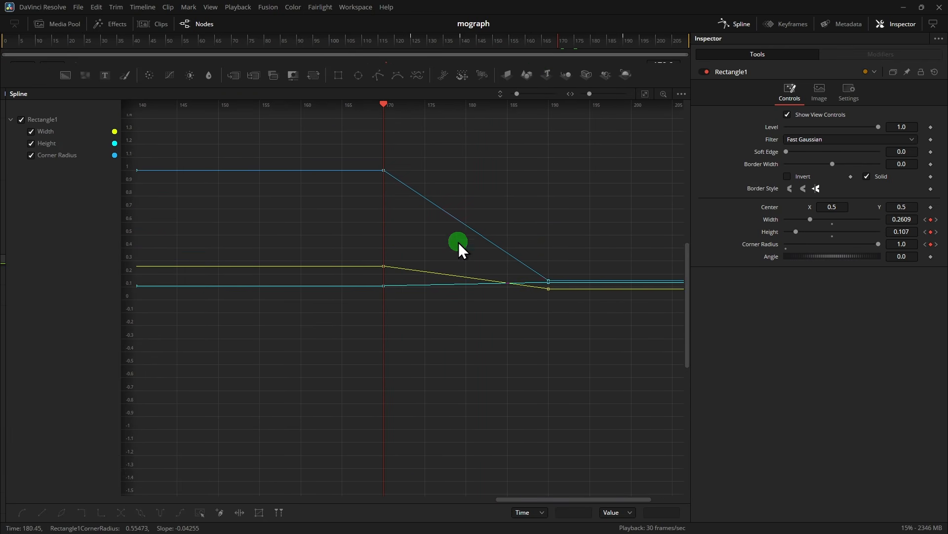
Apply the Out Back Cubic ease to Rectangle1's keyframes on frames 170 and 190, and close the Spline editor
drag(370, 153, 553, 232)
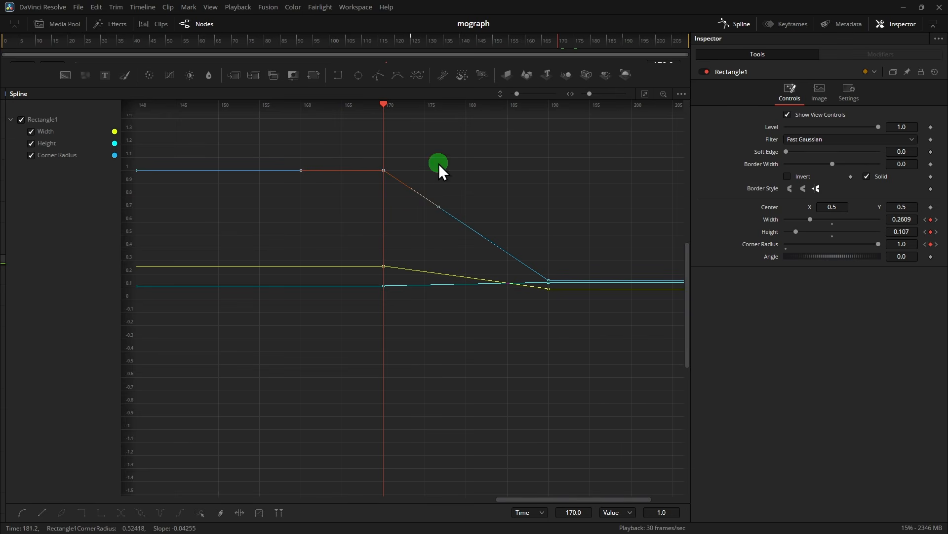
drag(360, 143, 571, 334)
right_click(491, 206)
mouse_move(527, 213)
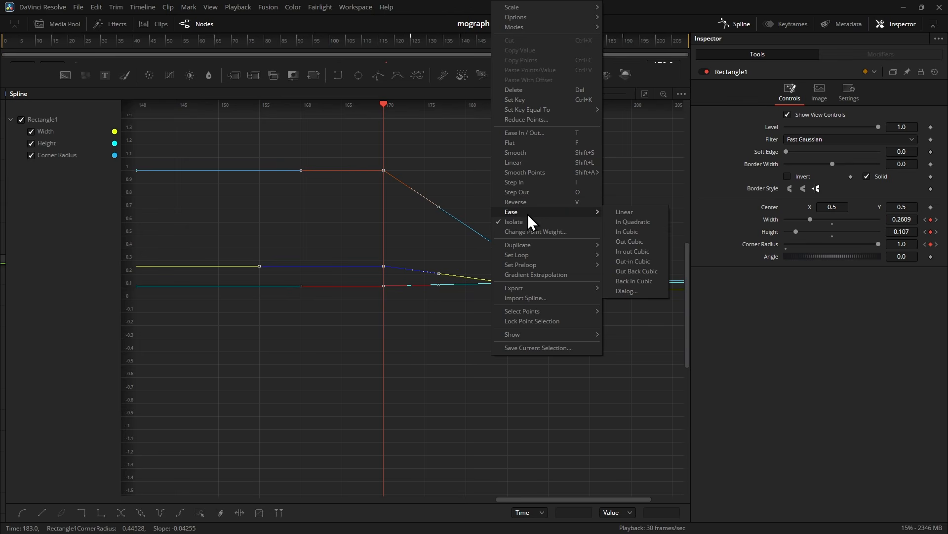
click(645, 275)
click(734, 28)
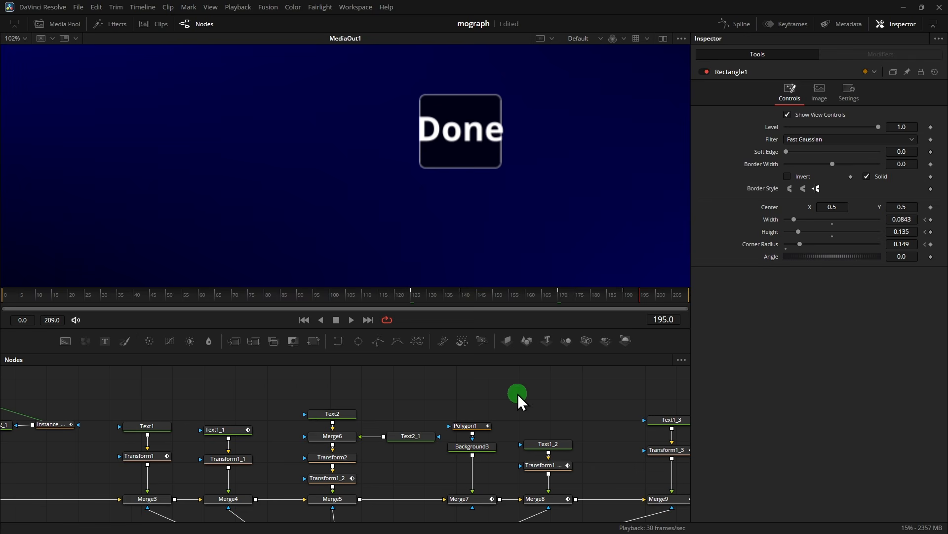
drag(220, 384, 420, 437)
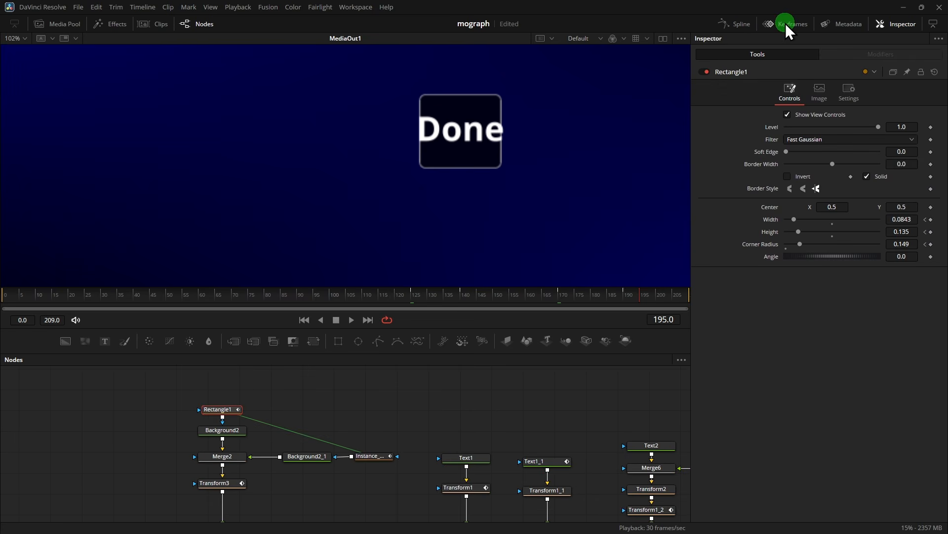
In the Keyframes editor, move Rectangle1's frame 190 Width, Height and Corner Radius keyframes to frame 185, and close the editor
click(786, 23)
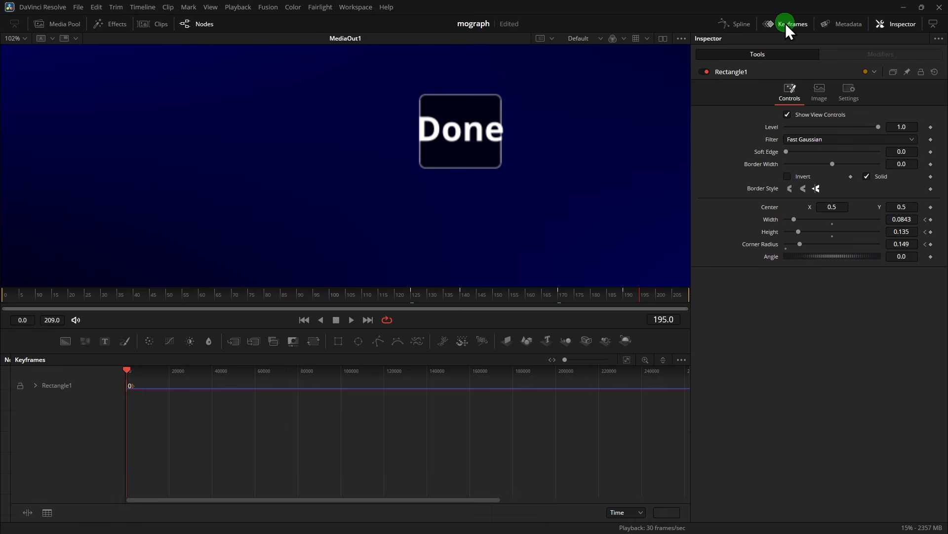
click(36, 385)
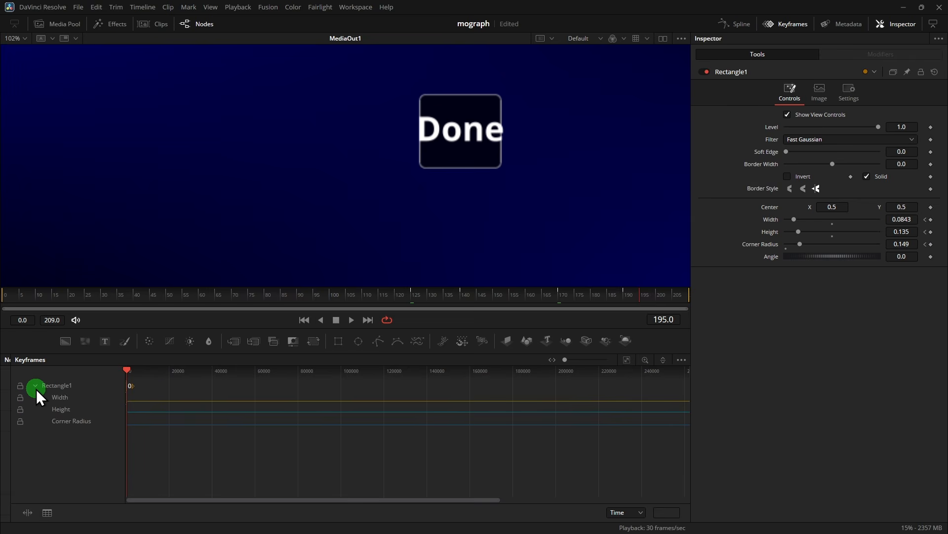
click(662, 362)
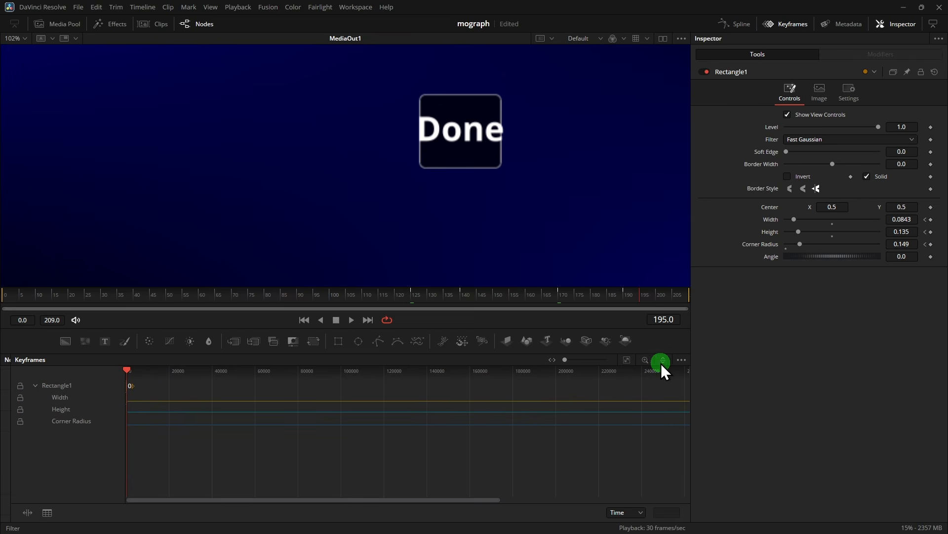
click(627, 360)
drag(618, 324, 597, 224)
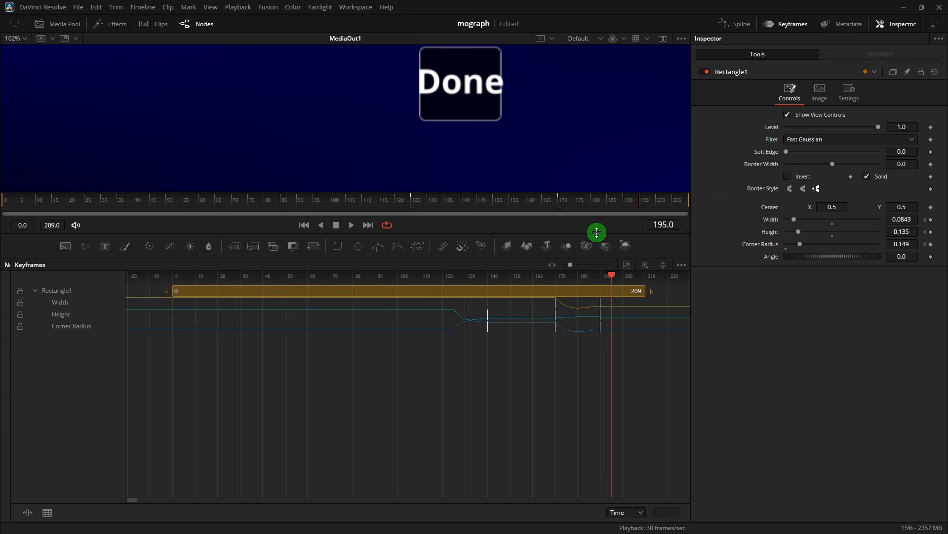
scroll(600, 373, up, 4)
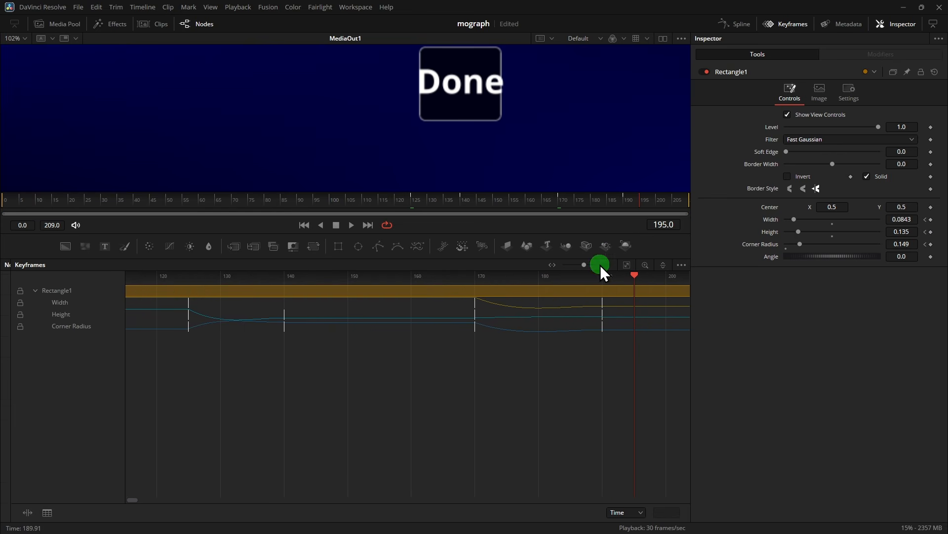
drag(613, 348, 573, 328)
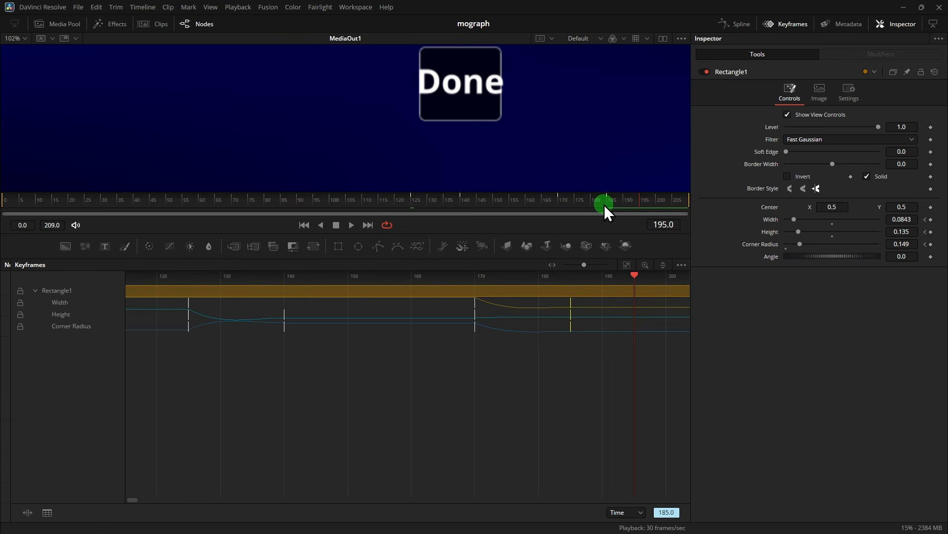
click(789, 30)
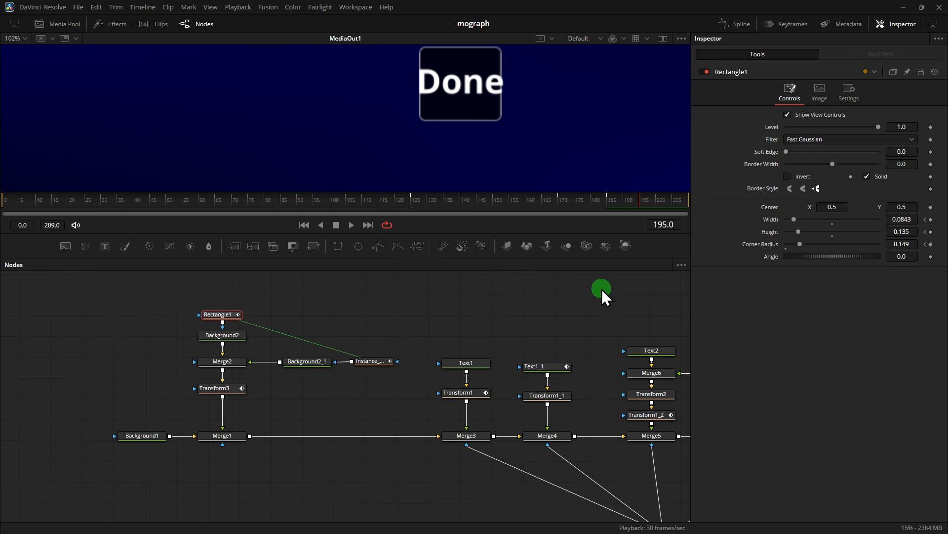
Move MediaOut1 farther away from Merge9 to make room for more nodes
click(537, 206)
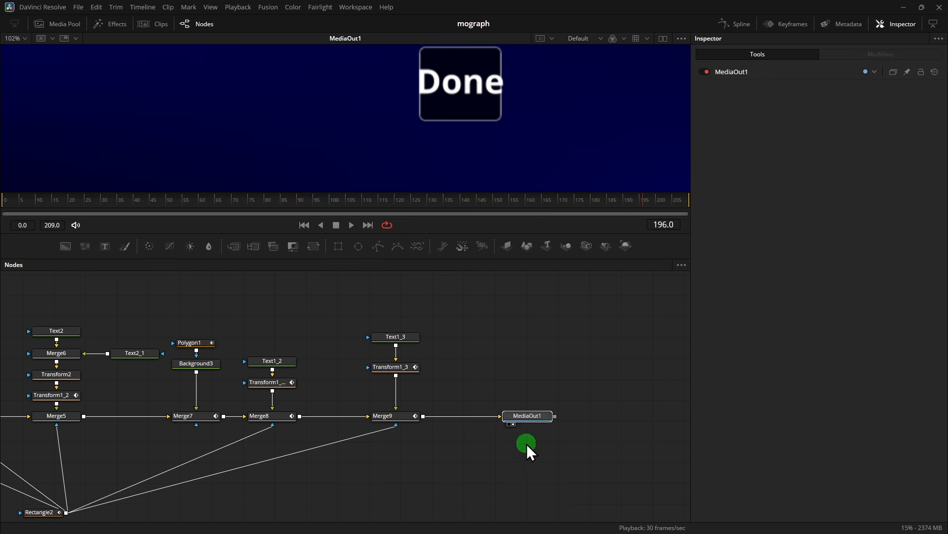
drag(539, 416, 687, 417)
Keyframe Merge9's Blend at 1.0 on frame 175 and 0.0 on frame 176 to hide the Done text
click(576, 202)
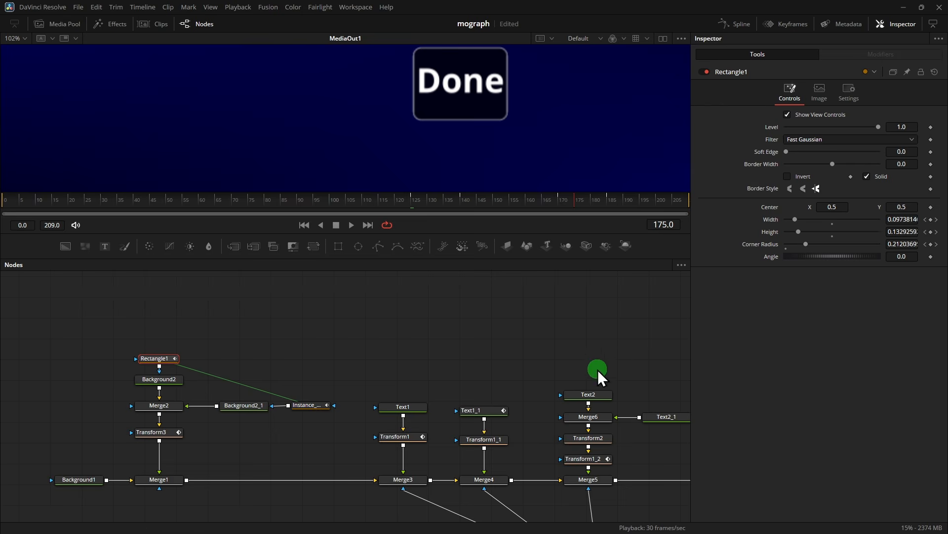
drag(595, 360, 279, 280)
drag(533, 324, 475, 323)
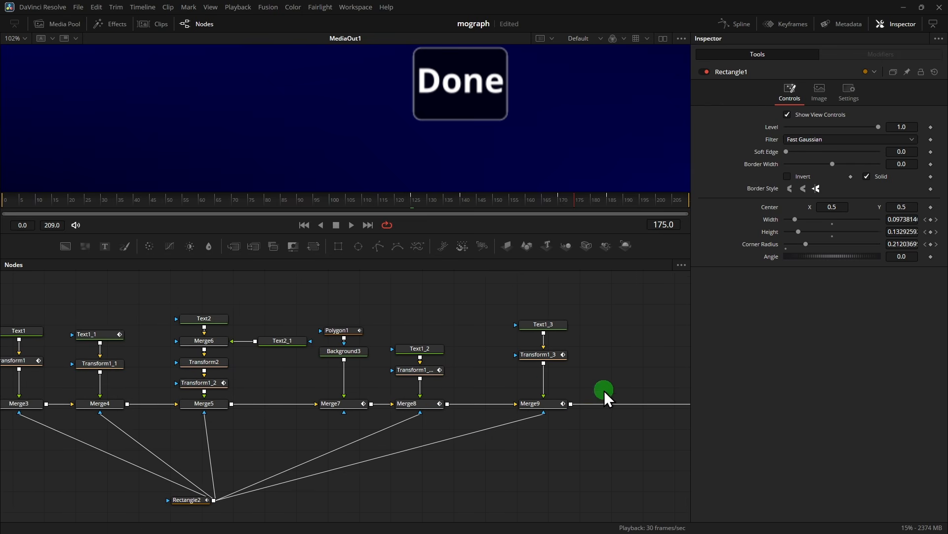
click(548, 405)
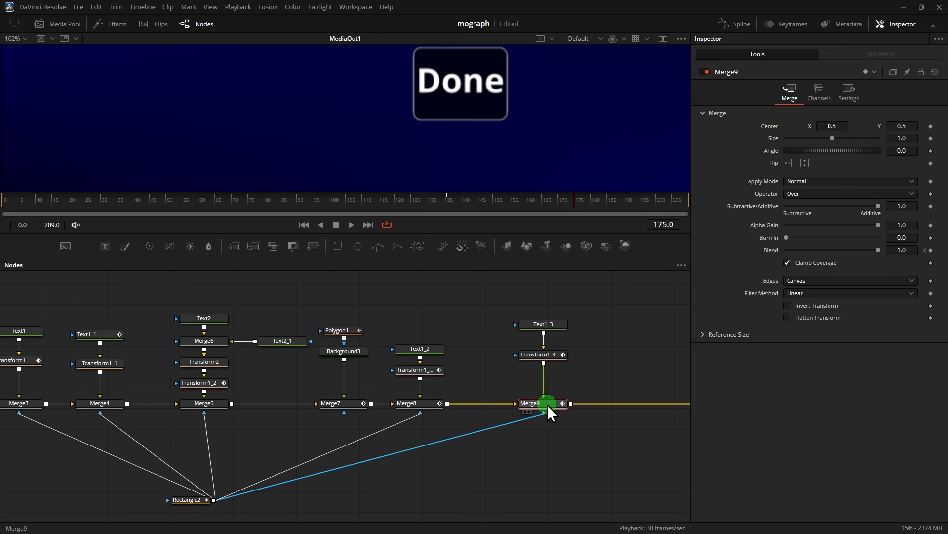
click(931, 250)
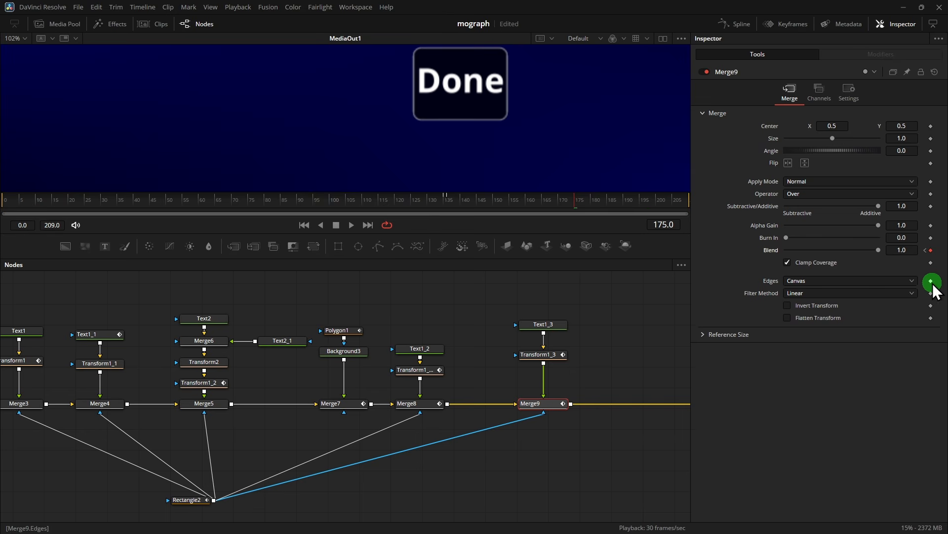
key(Right)
drag(879, 251, 627, 307)
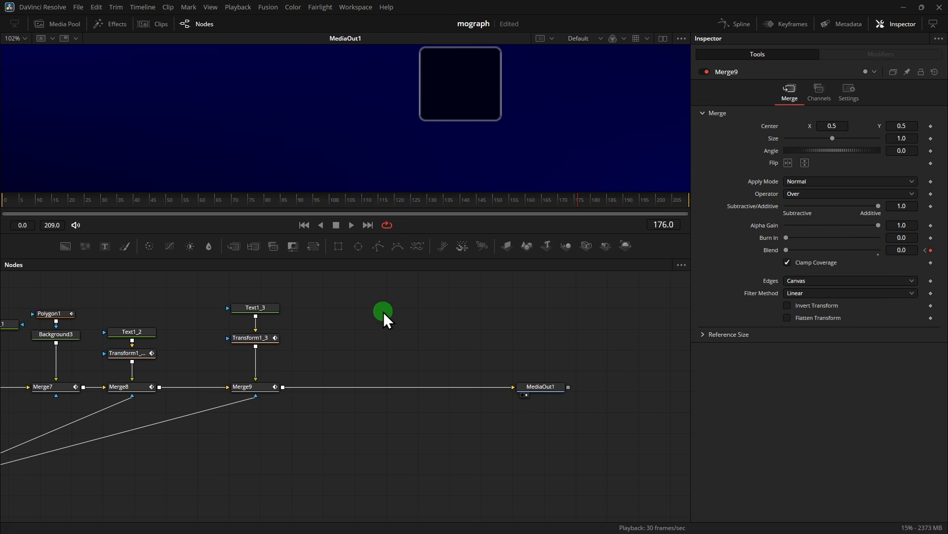
Add an sRectangle shape node and place it in the empty graph area above the link between Merge9 and MediaOut1
scroll(410, 323, up, 2)
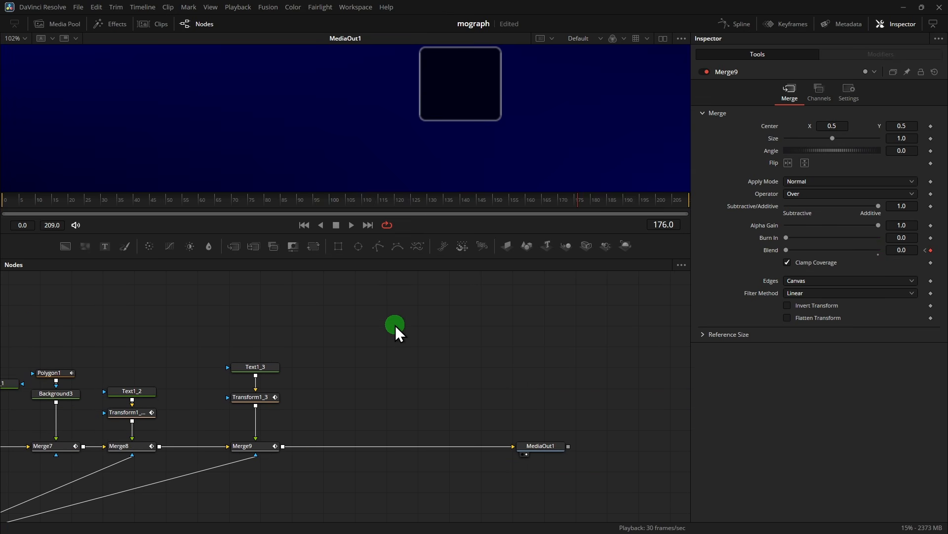
key(shift+space)
text(sren)
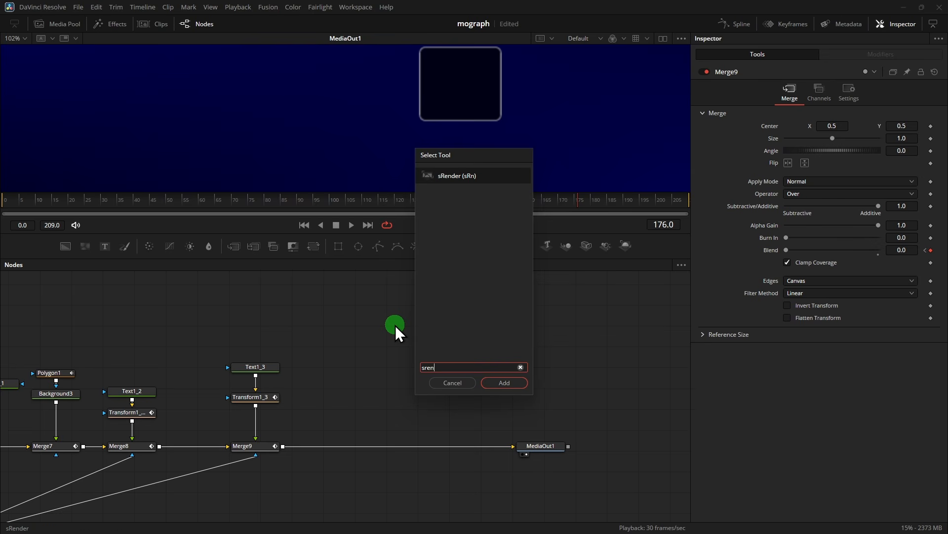
key(BackSpace)
click(506, 384)
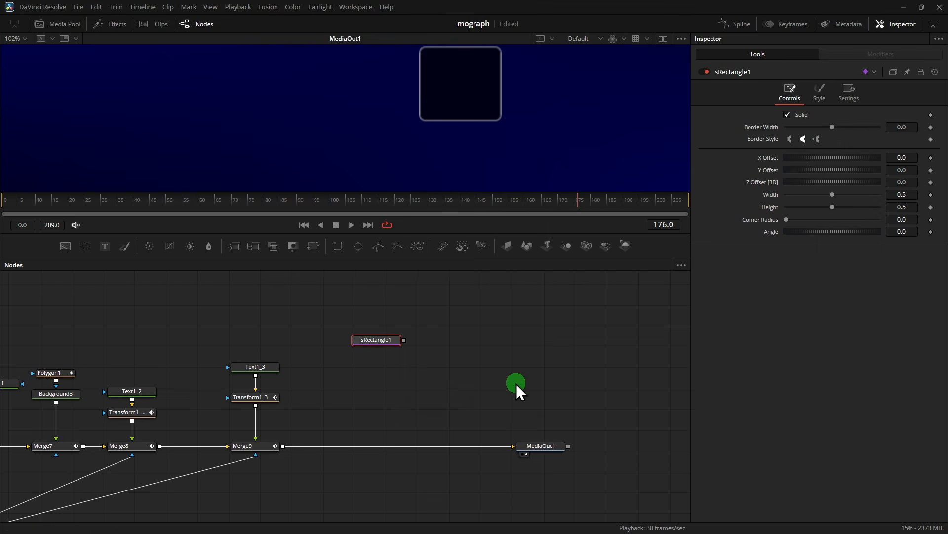
click(372, 349)
click(295, 334)
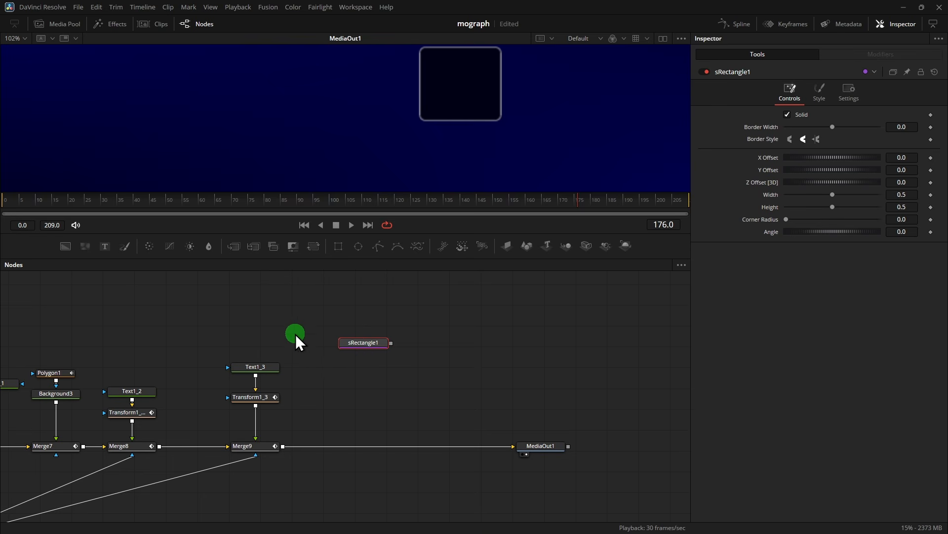
click(361, 348)
drag(435, 319, 324, 382)
click(414, 380)
drag(372, 345, 392, 342)
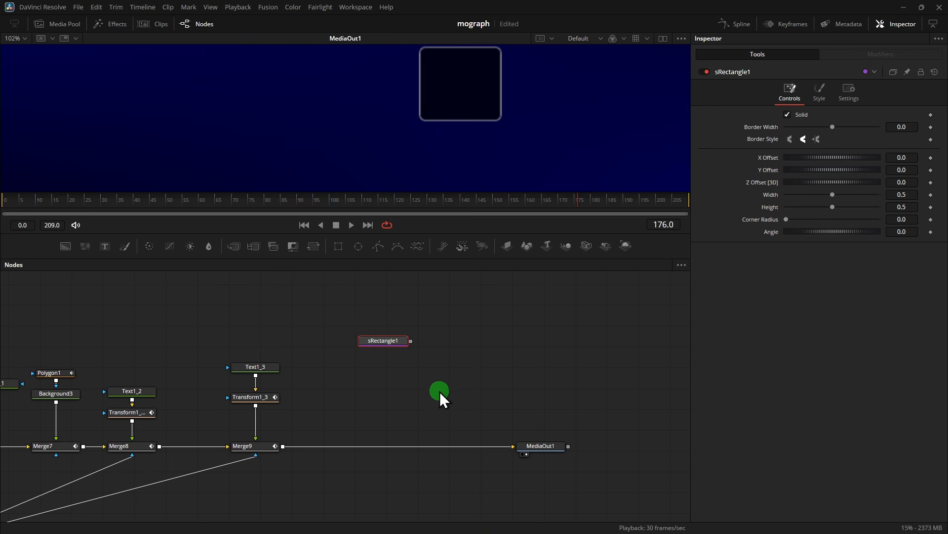
Add an sRender node after sRectangle1 and merge its output over Merge9
mouse_move(440, 391)
mouse_down()
mouse_move(707, 505)
mouse_move(608, 488)
mouse_move(616, 376)
mouse_up()
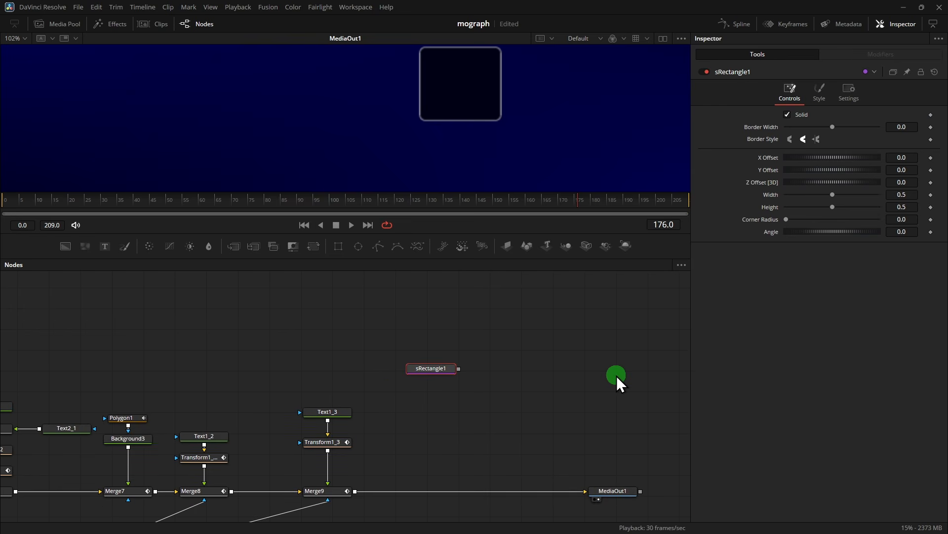
key(shift+space)
text(sre)
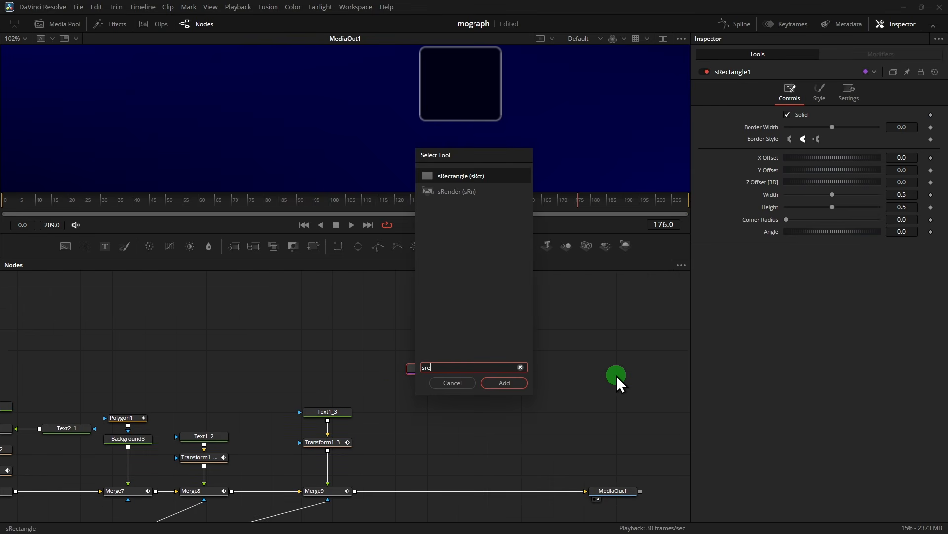
double_click(480, 196)
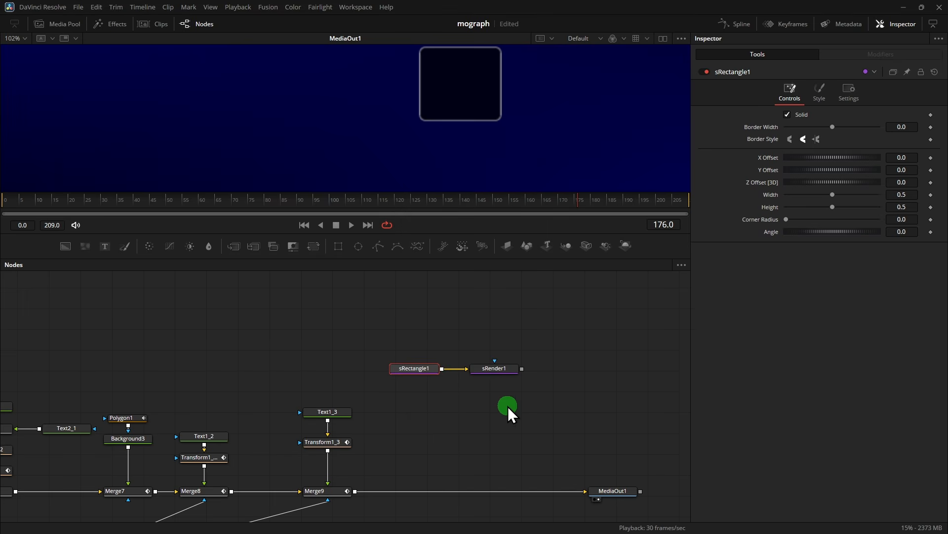
drag(522, 369, 355, 493)
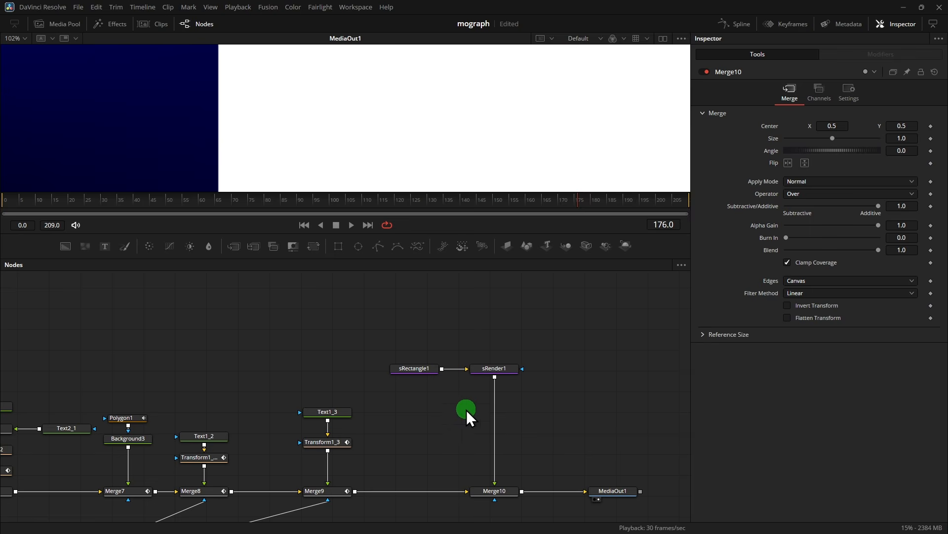
Set sRectangle1's Width to 0.0242, Height to 0.0232, X Offset to -0.0212 and Y Offset to 0.015
click(414, 373)
scroll(576, 149, down, 3)
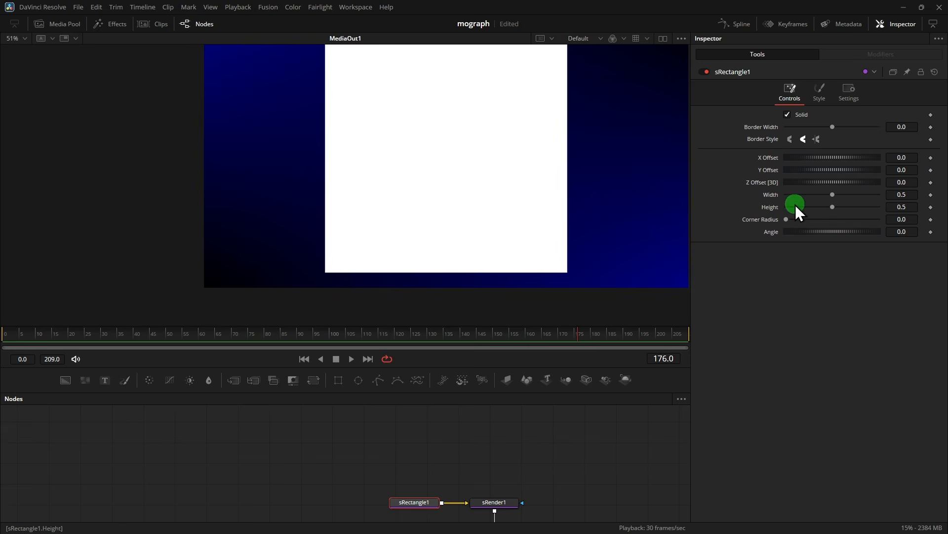
drag(916, 197, 662, 221)
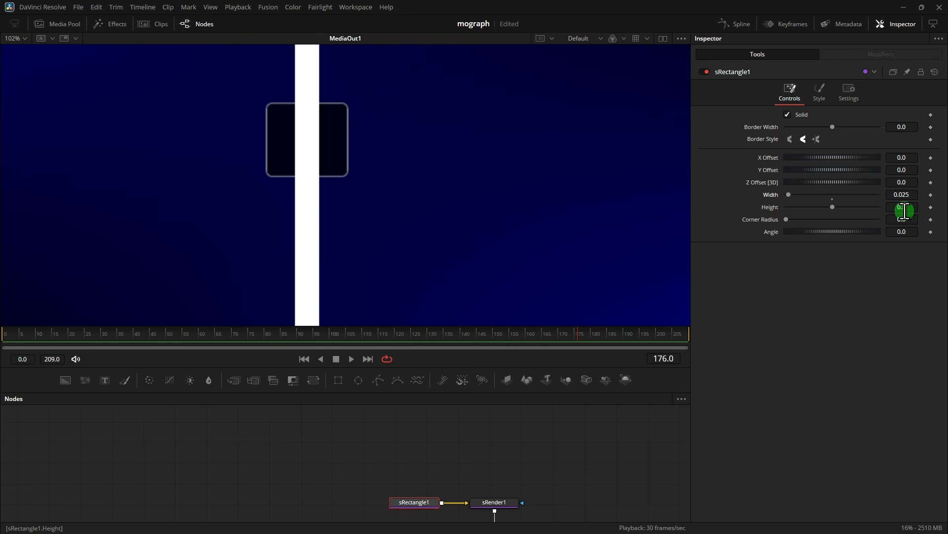
drag(904, 212, 672, 237)
drag(420, 201, 628, 249)
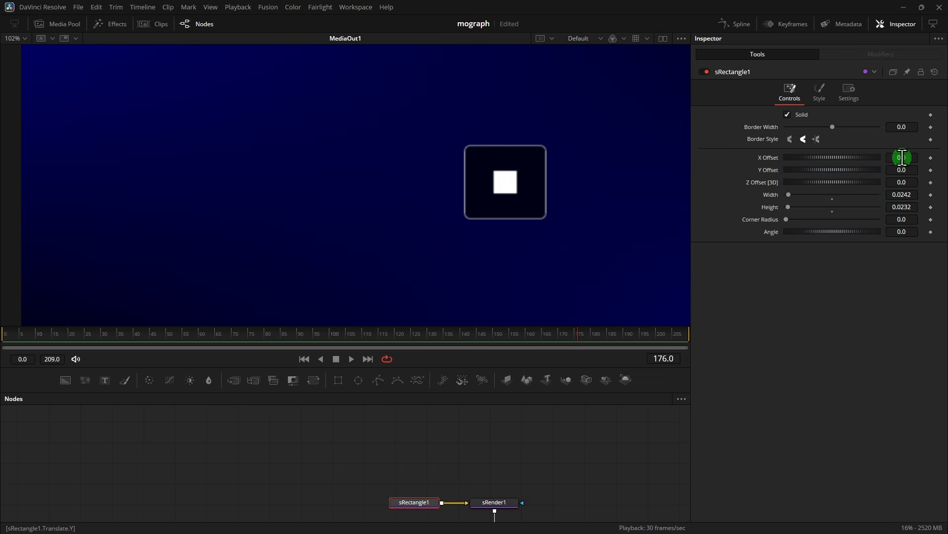
drag(902, 157, 821, 109)
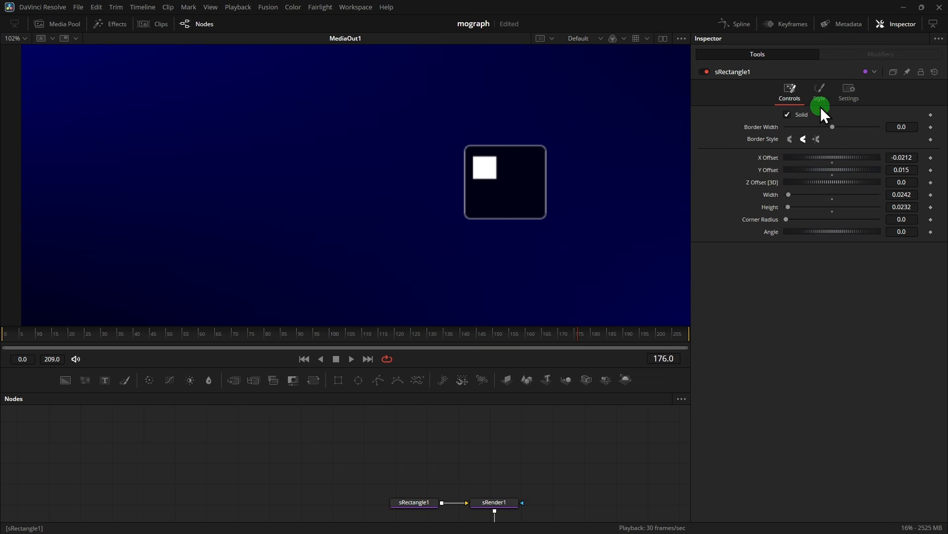
Set sRectangle1's style color to the light blue basic color #00aaff
click(819, 95)
click(818, 115)
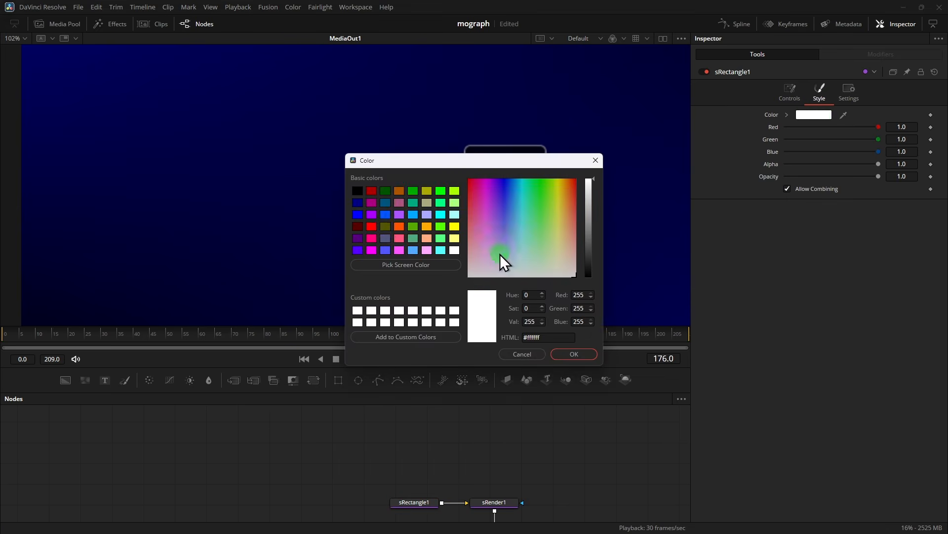
click(414, 217)
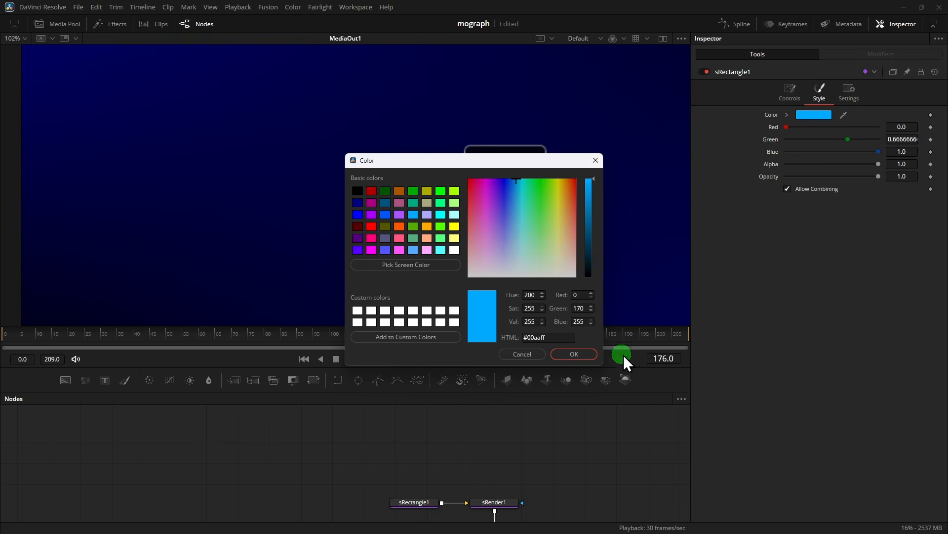
click(569, 356)
Duplicate sRectangle1, combine both shapes through an sMerge node feeding sRender1, and place the copy above the sMerge
drag(558, 367, 568, 254)
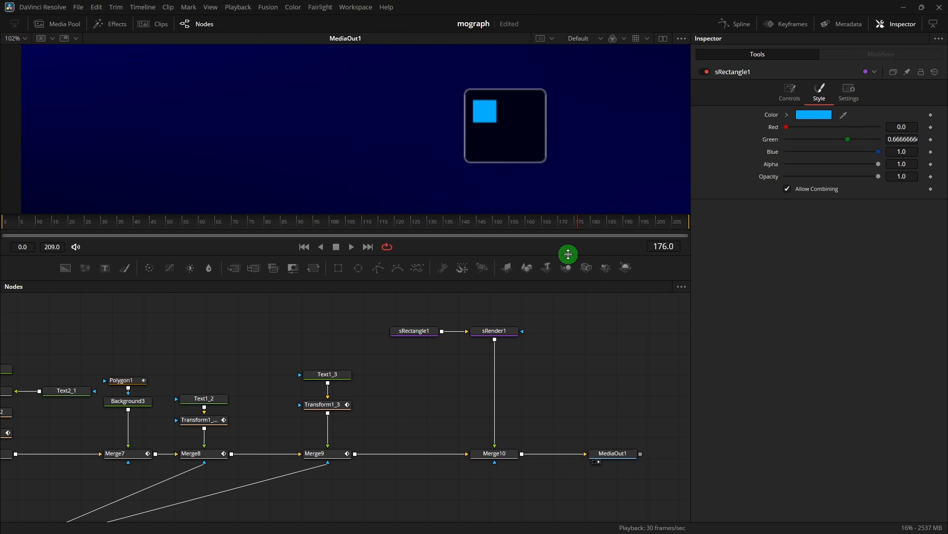
scroll(581, 393, up, 1)
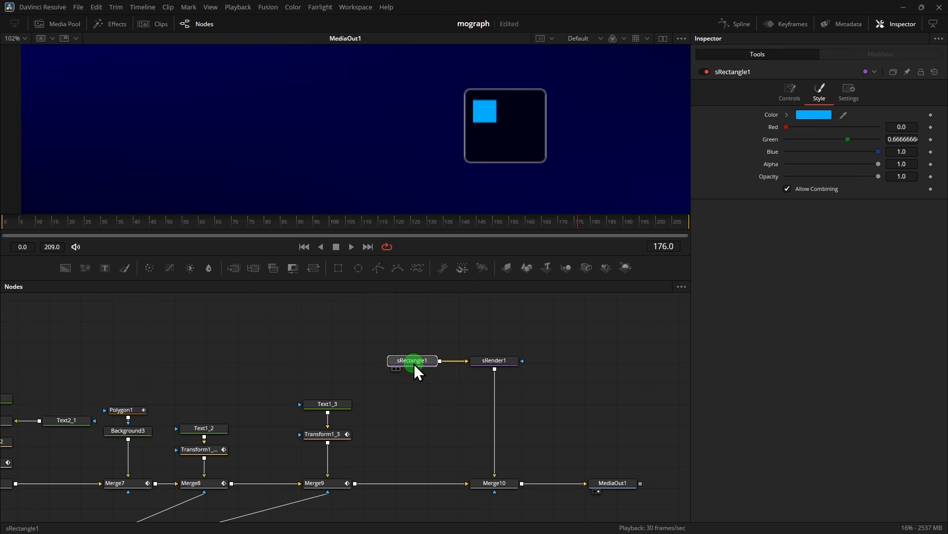
drag(414, 363, 350, 364)
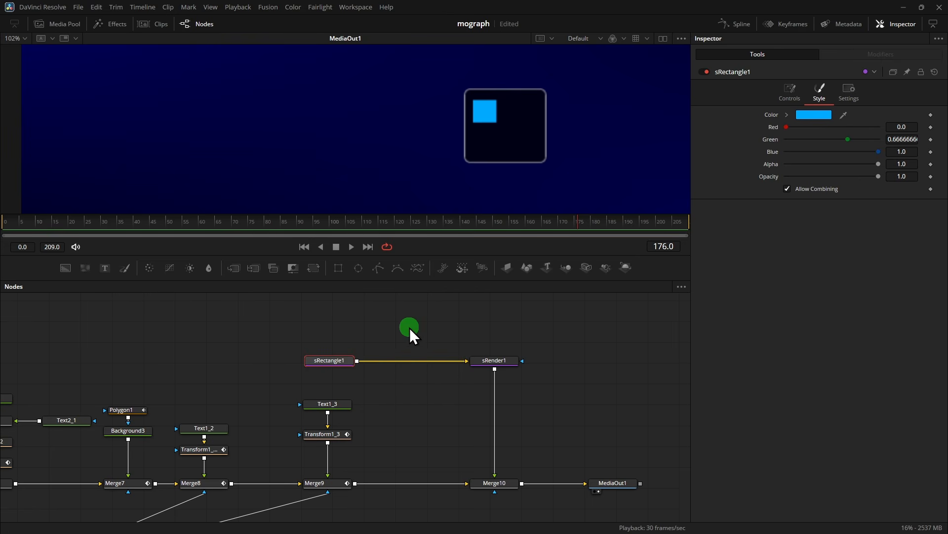
key(ctrl+v)
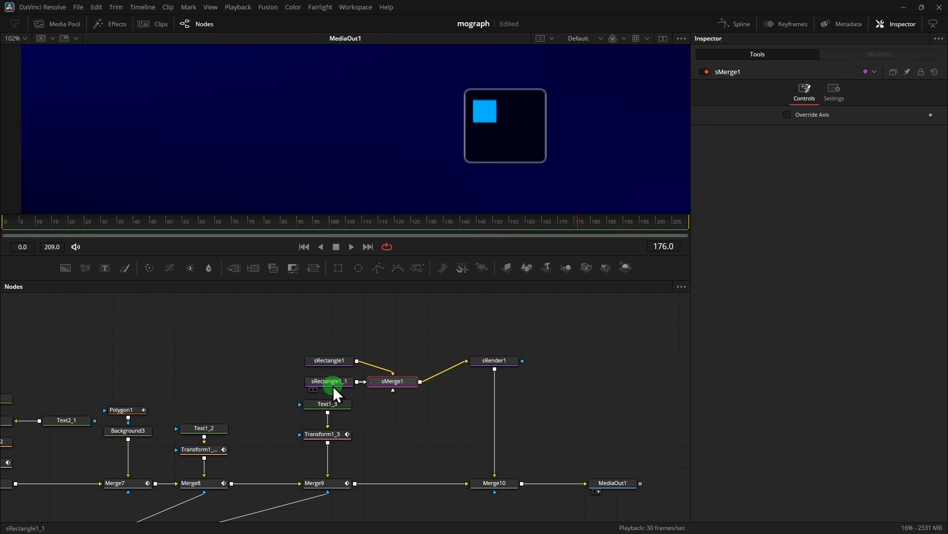
drag(340, 384, 407, 327)
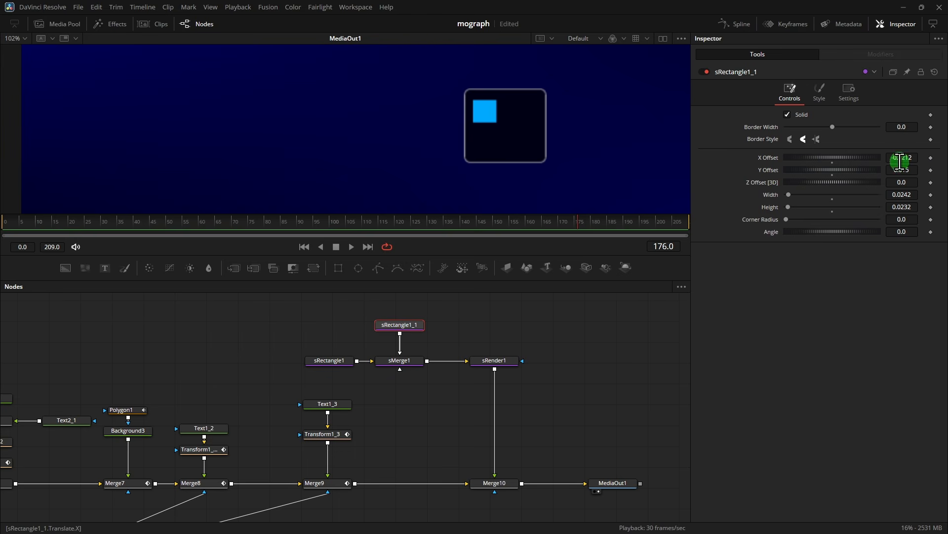
Offset sRectangle1_1 horizontally into the square's upper-right corner, and set sRectangle1's Width to 0.028, Height to 0.0269 and X Offset to -0.0192
drag(900, 161, 637, 161)
click(329, 361)
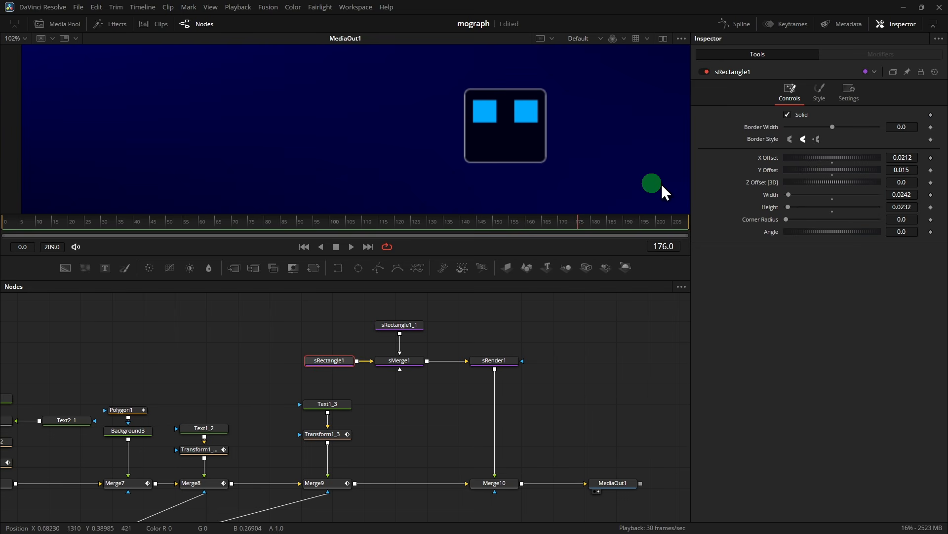
scroll(507, 149, up, 2)
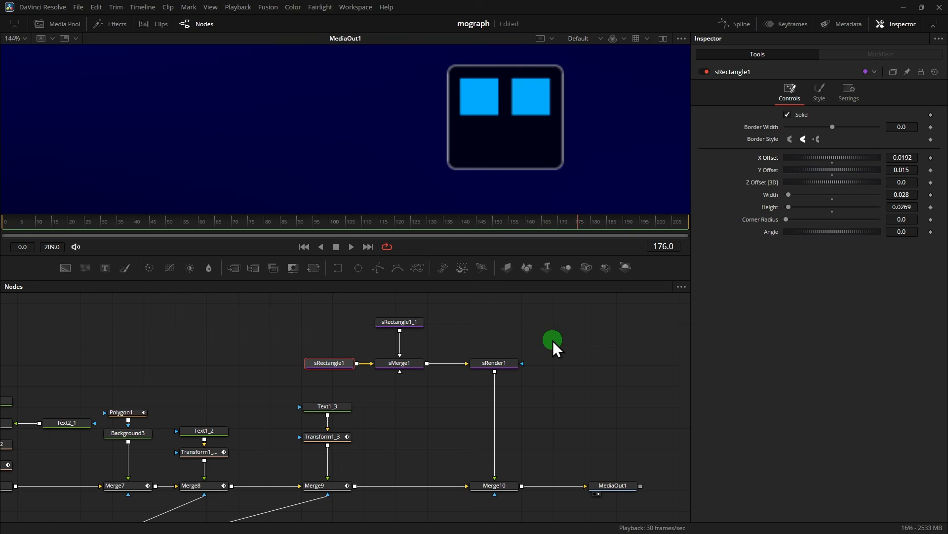
Duplicate sRectangle1_1, connect the copy to sMerge1, and lower its Y Offset so it fills the logo's lower-right corner
click(553, 340)
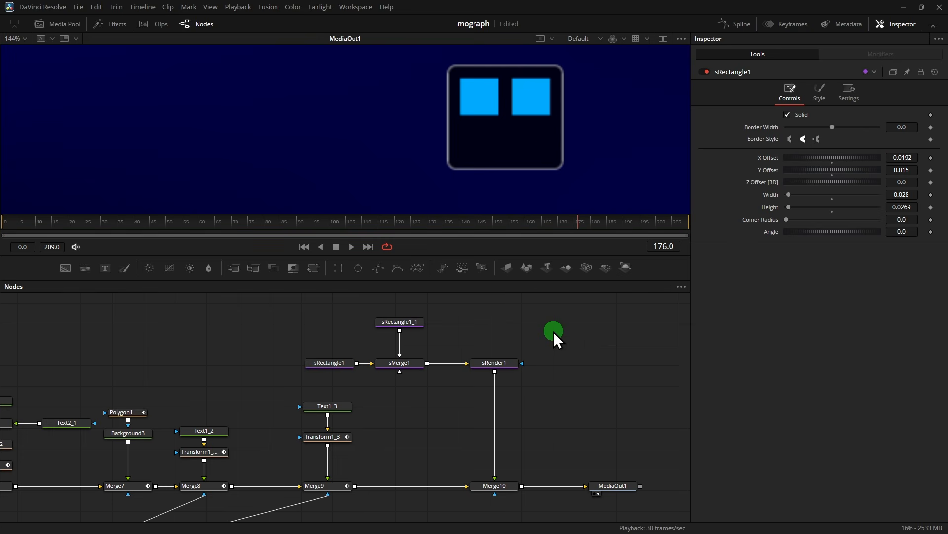
click(377, 321)
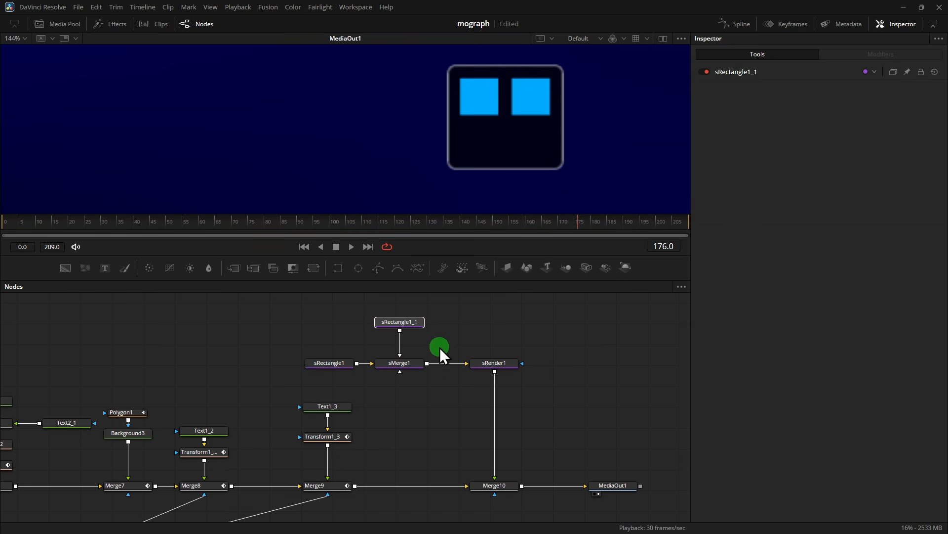
click(458, 320)
key(ctrl+v)
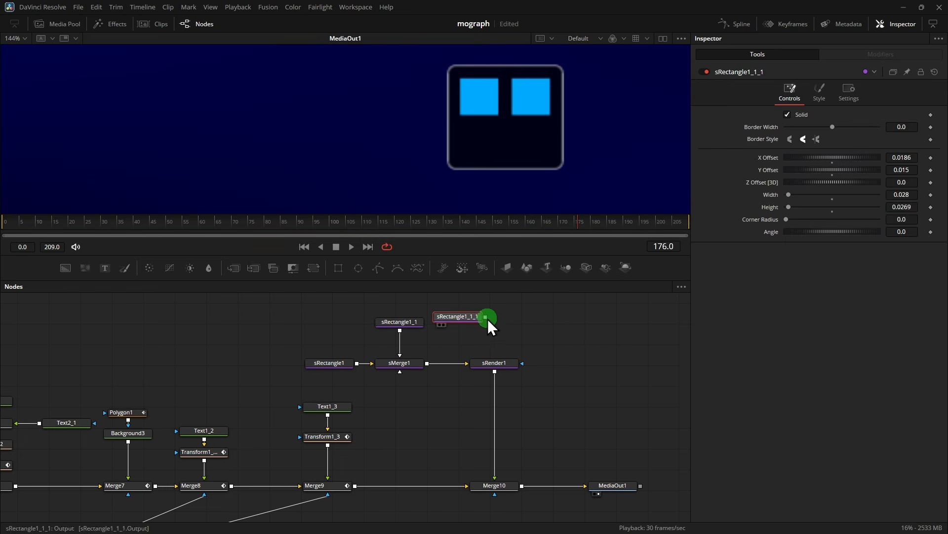
drag(486, 318, 417, 363)
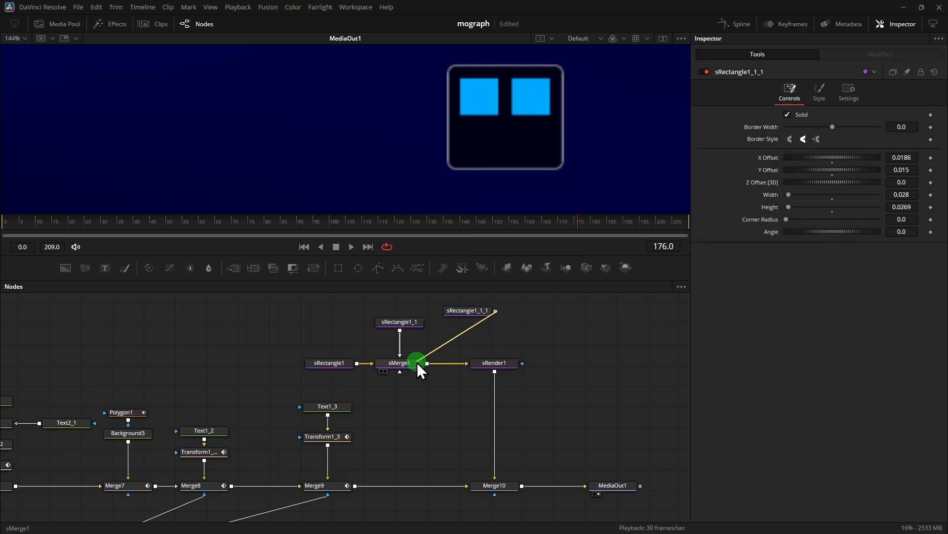
drag(416, 362, 417, 362)
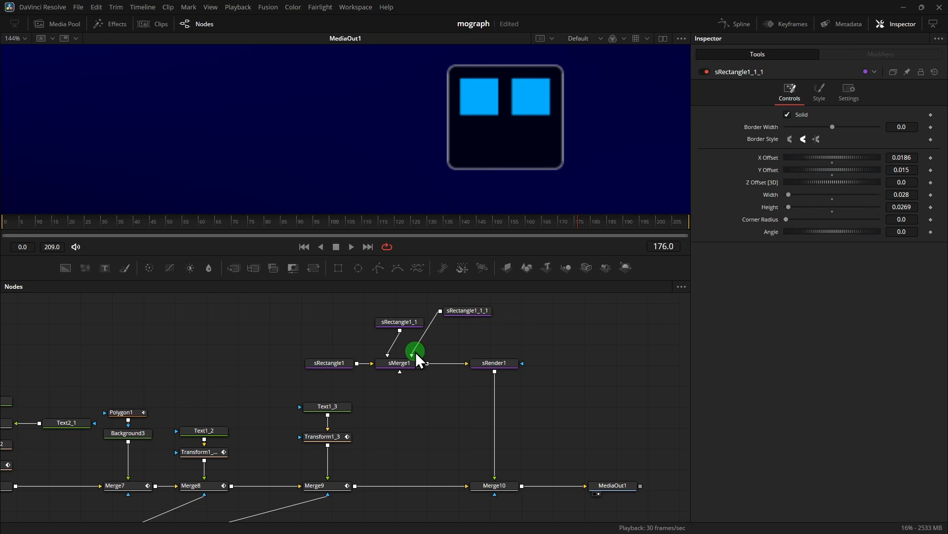
click(909, 170)
drag(909, 170, 755, 237)
Arrange the shape nodes above sMerge1 and set sRectangle1_2's Y Offset to -0.0187 to fill the logo's lower-left corner
drag(408, 325, 384, 316)
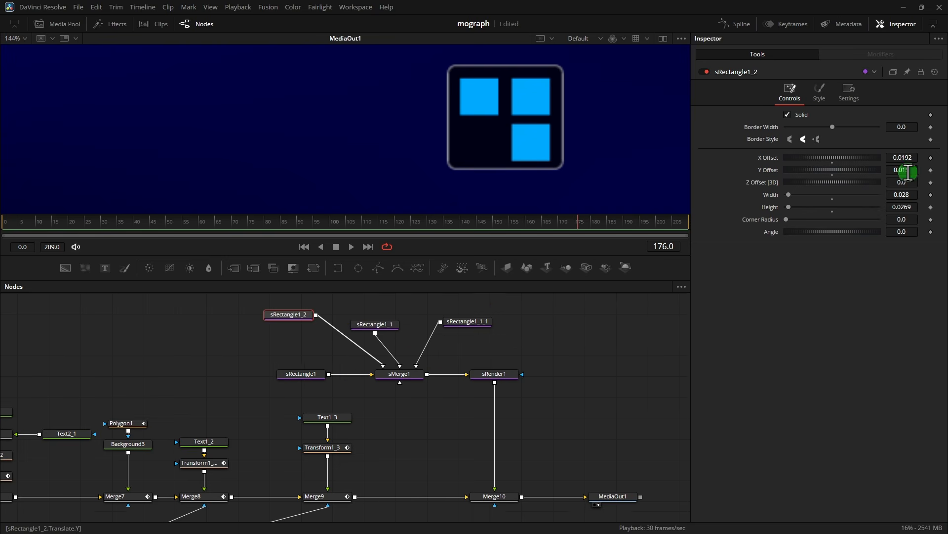
drag(909, 173, 889, 175)
drag(549, 228, 616, 227)
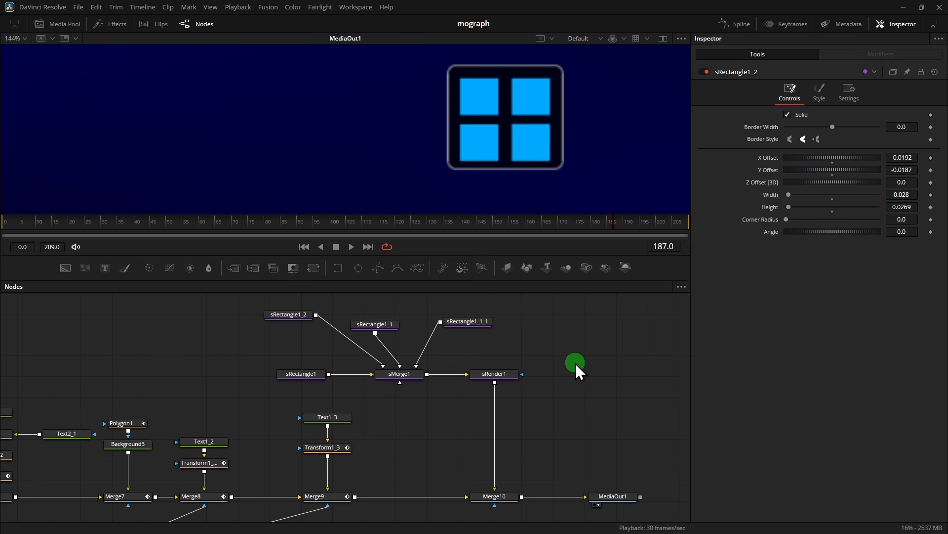
Apply Out Back Cubic easing to Rectangle1's Width, Height and Corner Radius keyframes between frames 170 and 185, and preview the motion
scroll(573, 364, down, 1)
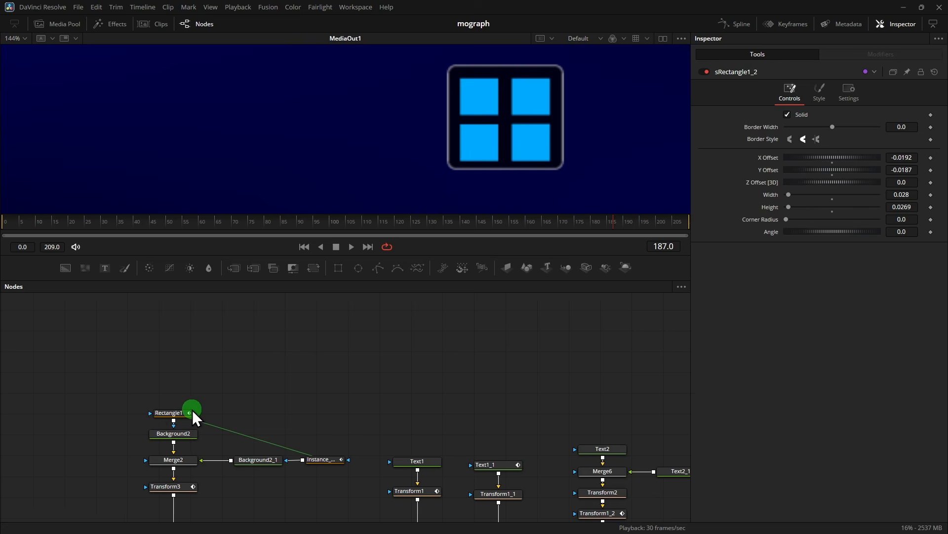
click(192, 412)
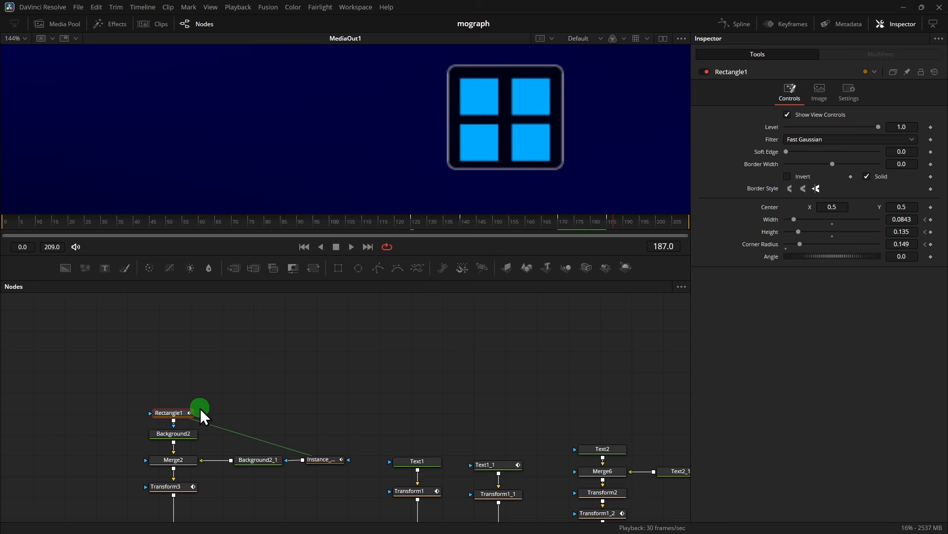
click(735, 24)
scroll(529, 349, down, 3)
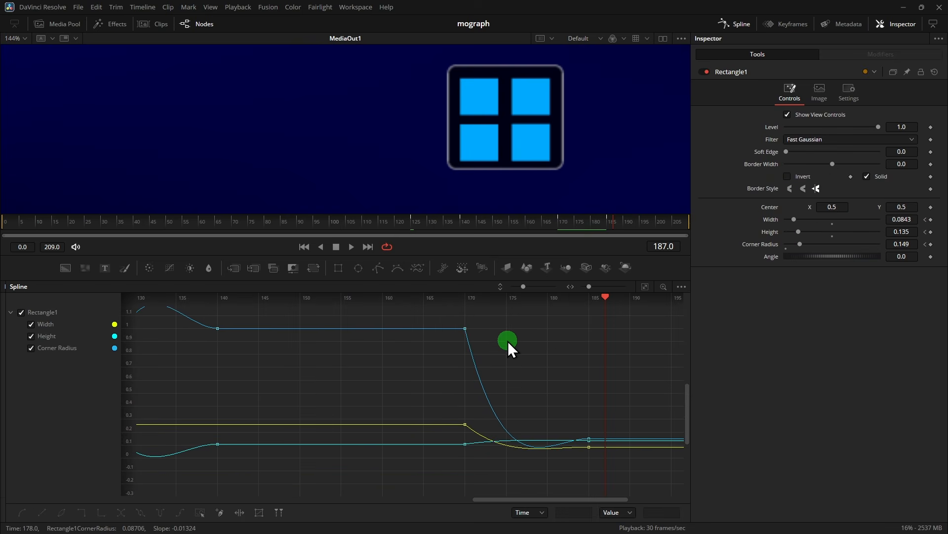
drag(445, 313, 618, 492)
right_click(556, 397)
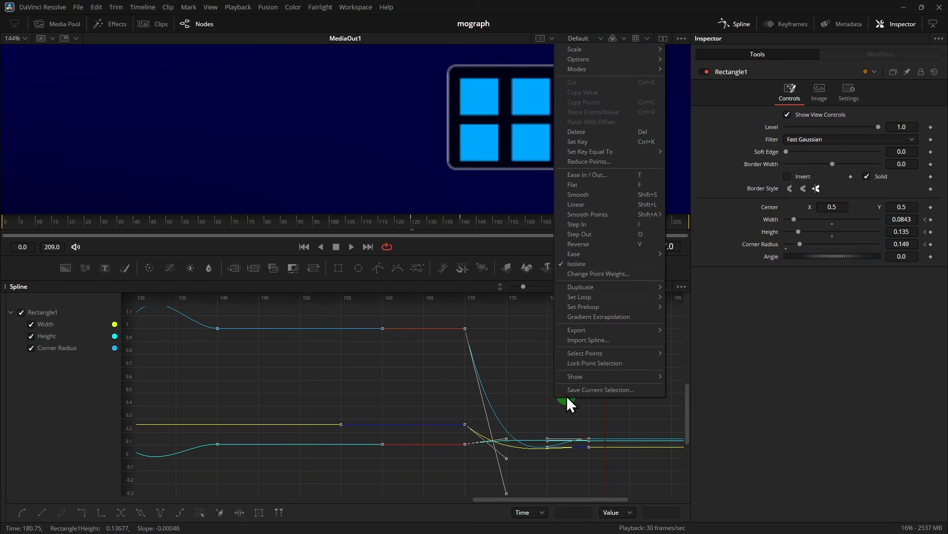
mouse_move(576, 254)
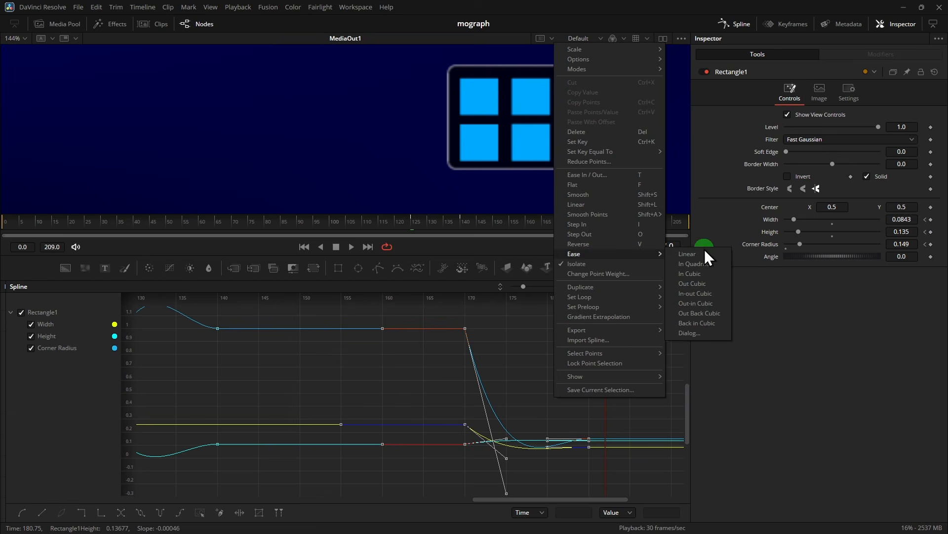
click(698, 312)
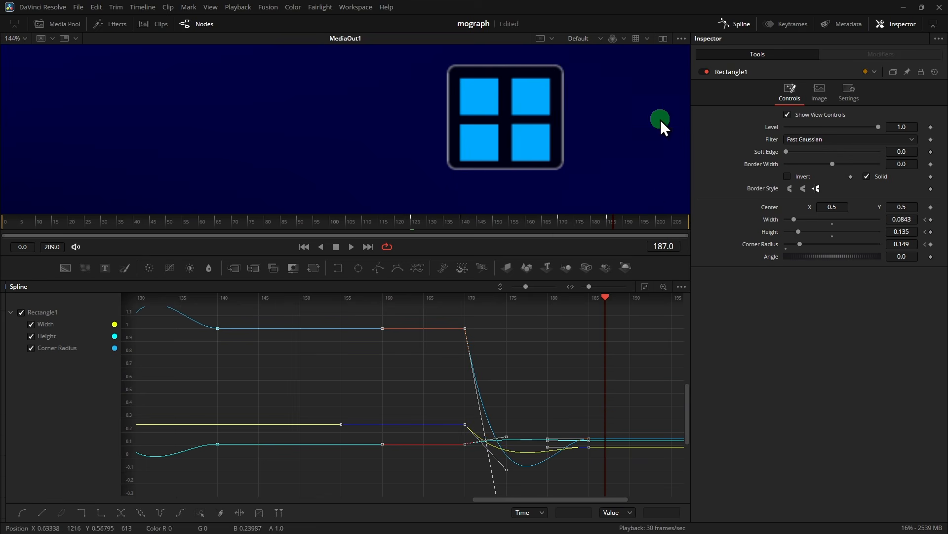
click(542, 227)
key(space)
key(space)
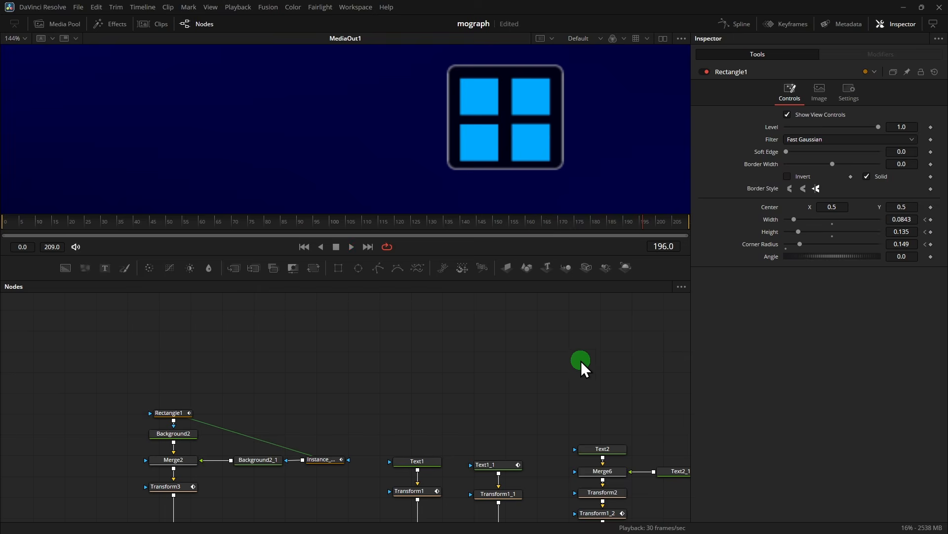
Keyframe sRectangle1's X Offset from -0.0582 at frame 175 to -0.0192 at frame 185, and preview the slide-in
click(579, 222)
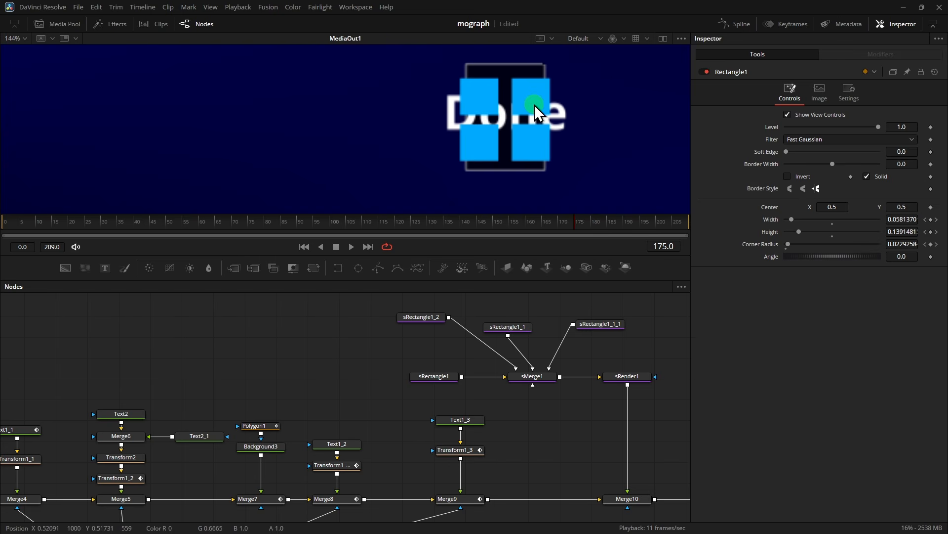
click(435, 378)
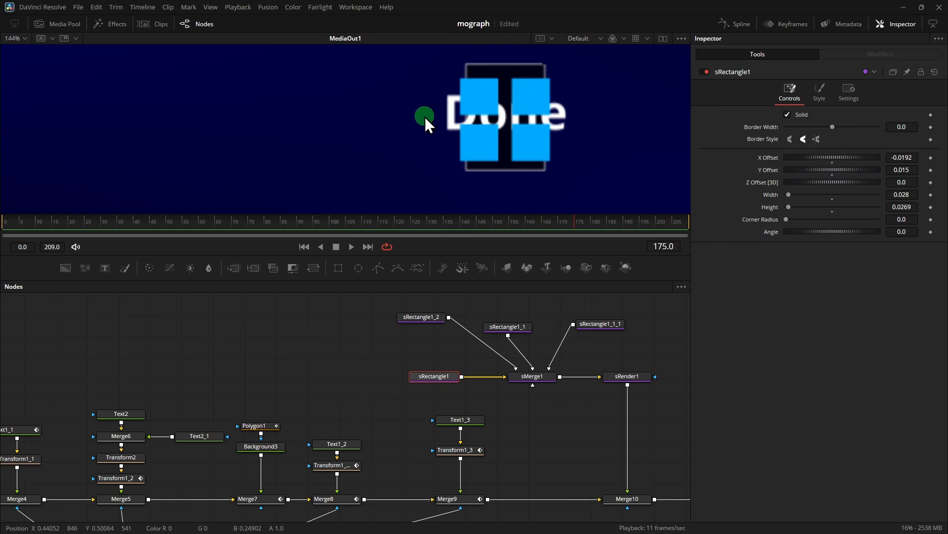
click(931, 158)
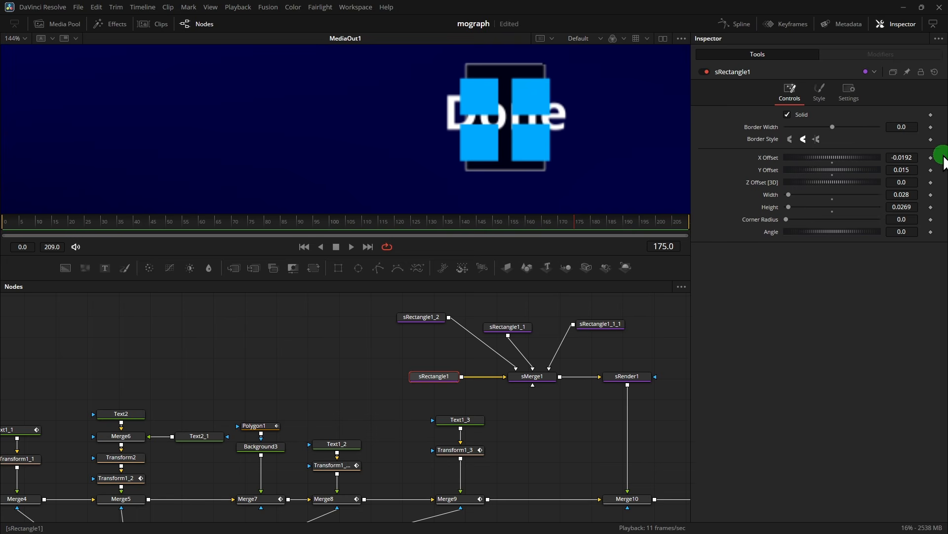
click(609, 226)
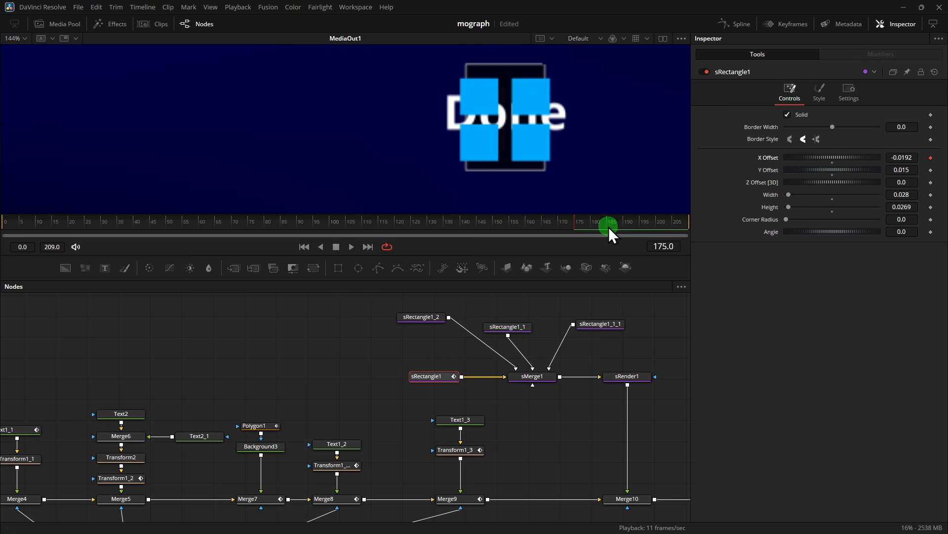
click(930, 158)
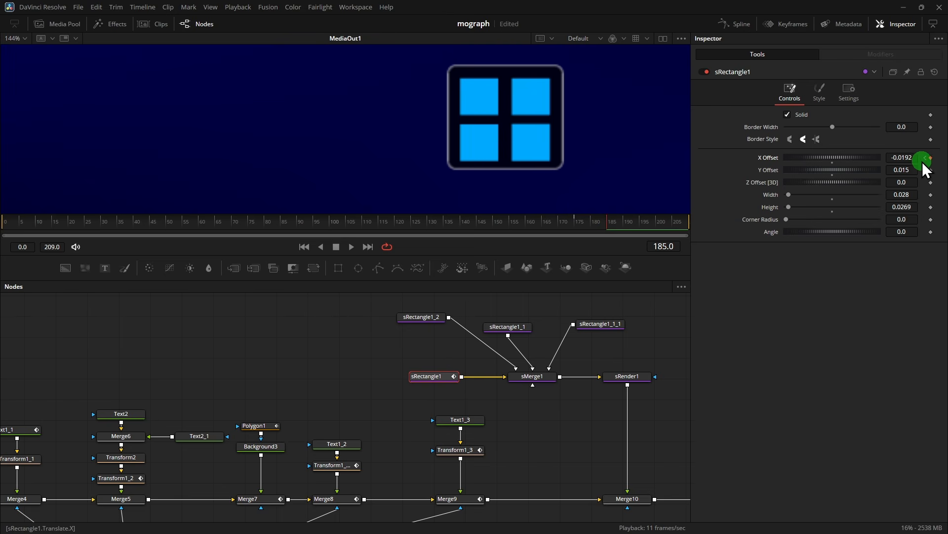
click(925, 157)
mouse_move(885, 160)
mouse_down()
mouse_move(875, 160)
mouse_move(882, 161)
mouse_up()
click(547, 227)
key(space)
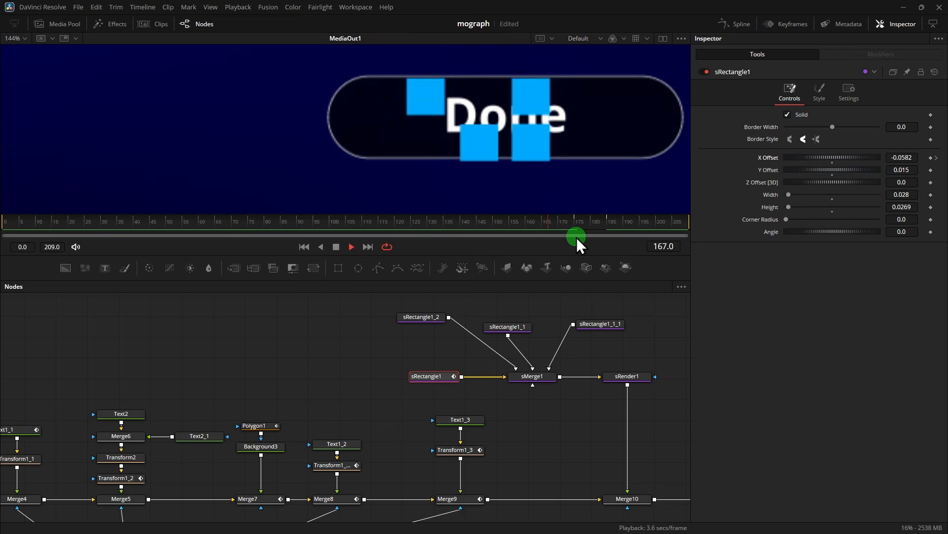
key(space)
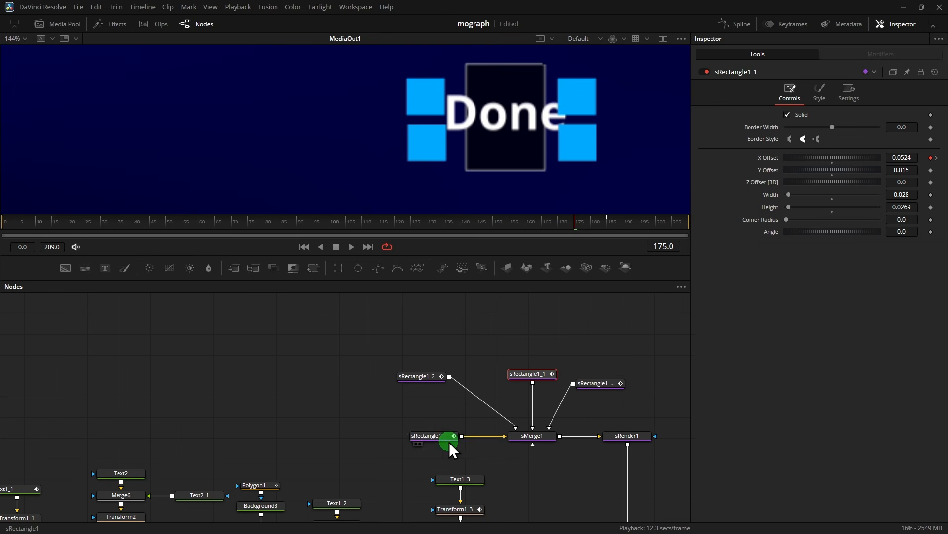
Apply Out Back Cubic easing to the X Offset keyframes of all four sRectangle nodes and play back the result
drag(449, 442, 633, 415)
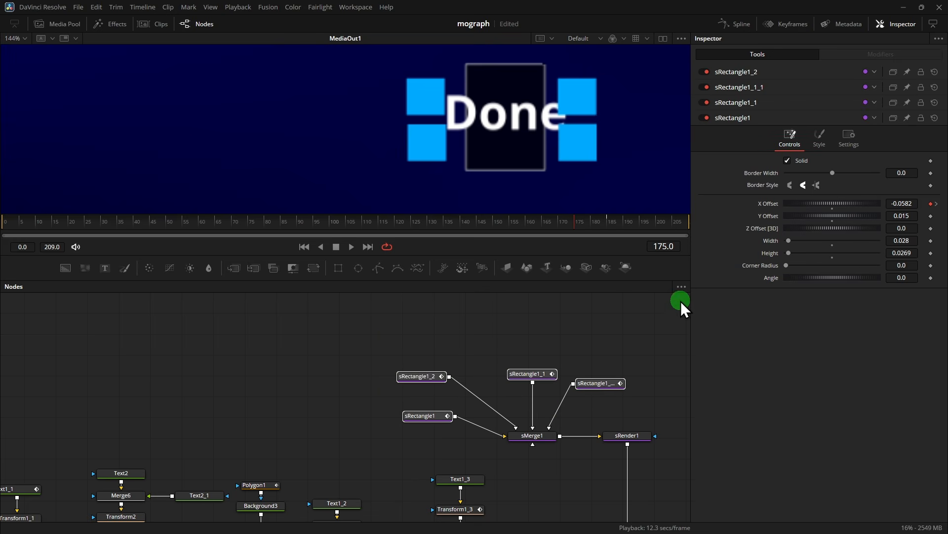
click(735, 26)
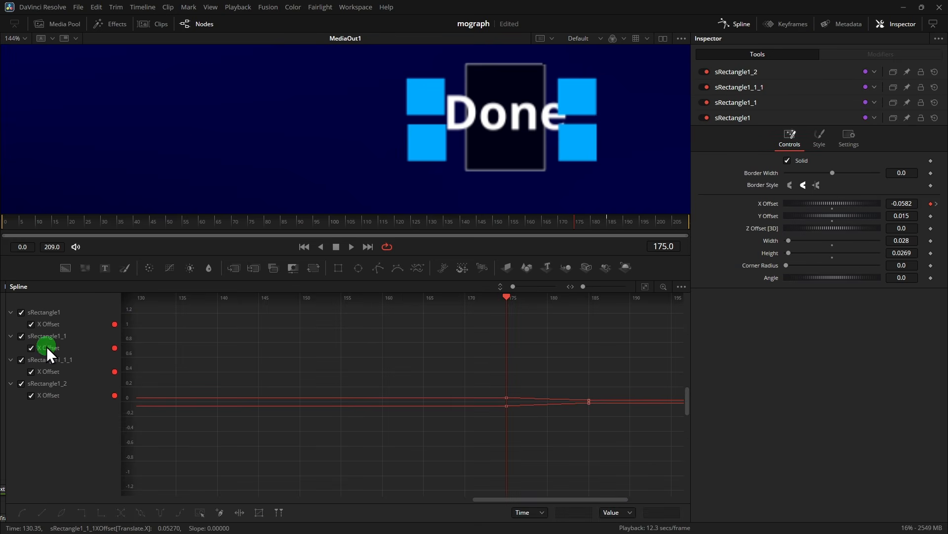
click(646, 286)
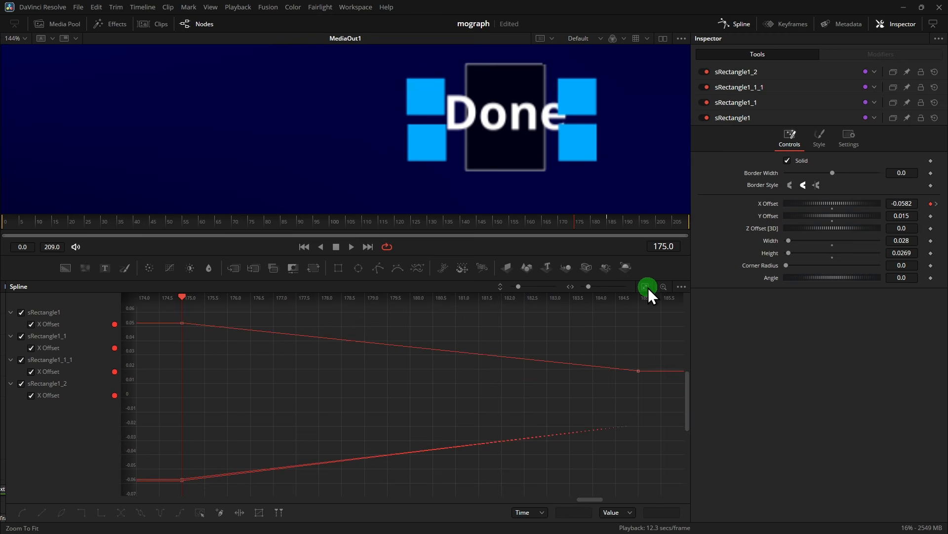
key(ctrl+a)
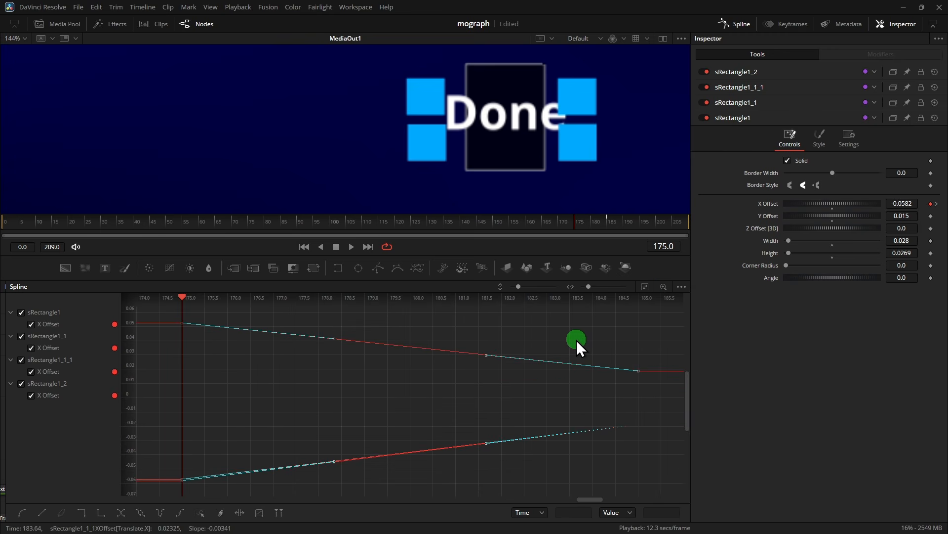
right_click(576, 340)
mouse_move(558, 214)
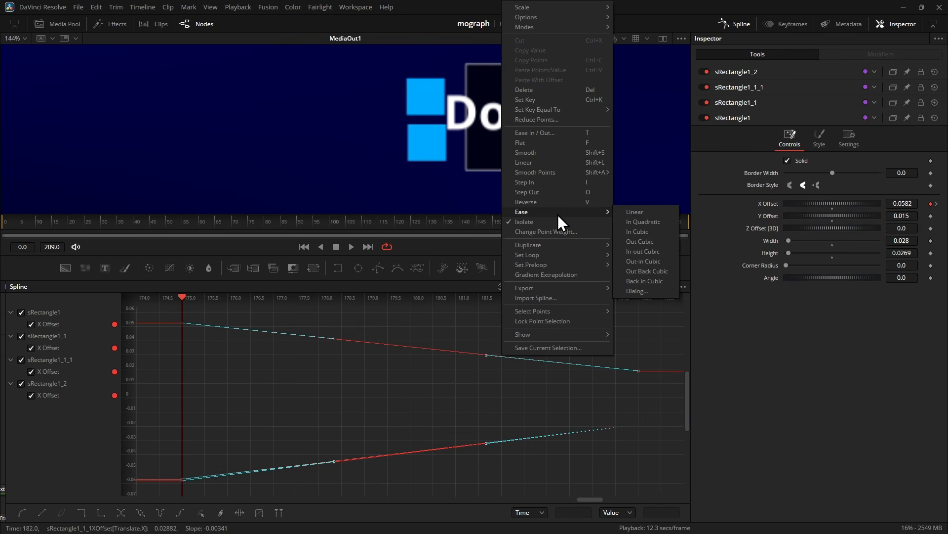
click(646, 274)
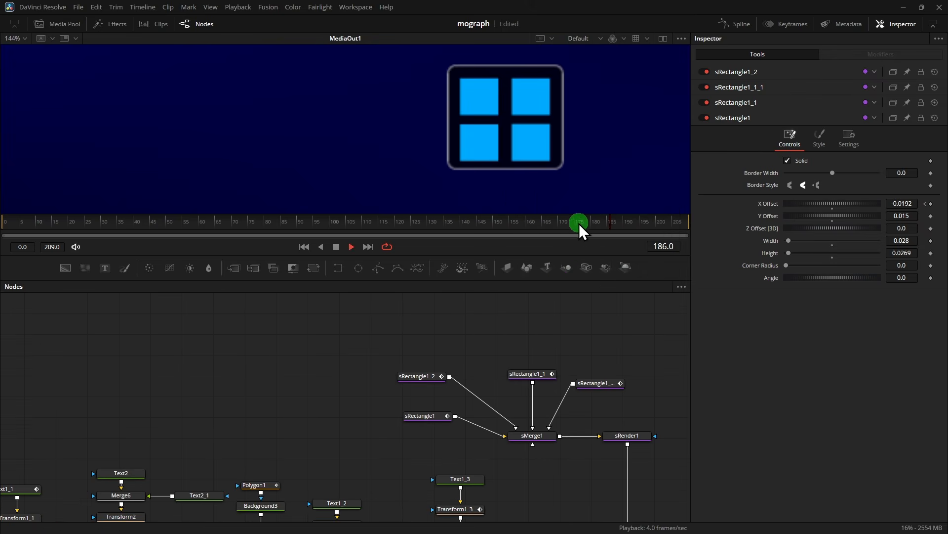
key(space)
click(537, 222)
Connect Rectangle2 to Merge10 as its mask so the blue squares are clipped to the card's shape
scroll(562, 332, down, 3)
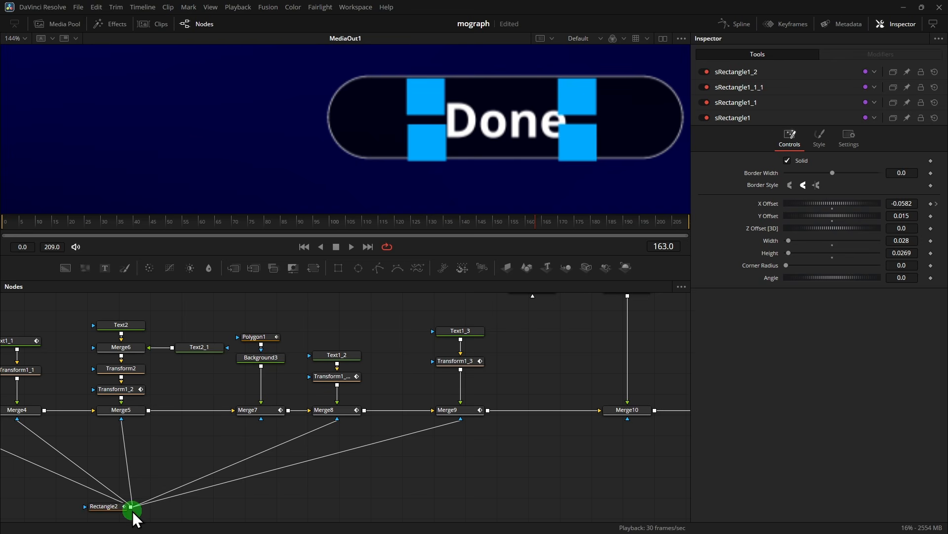
drag(131, 508, 627, 395)
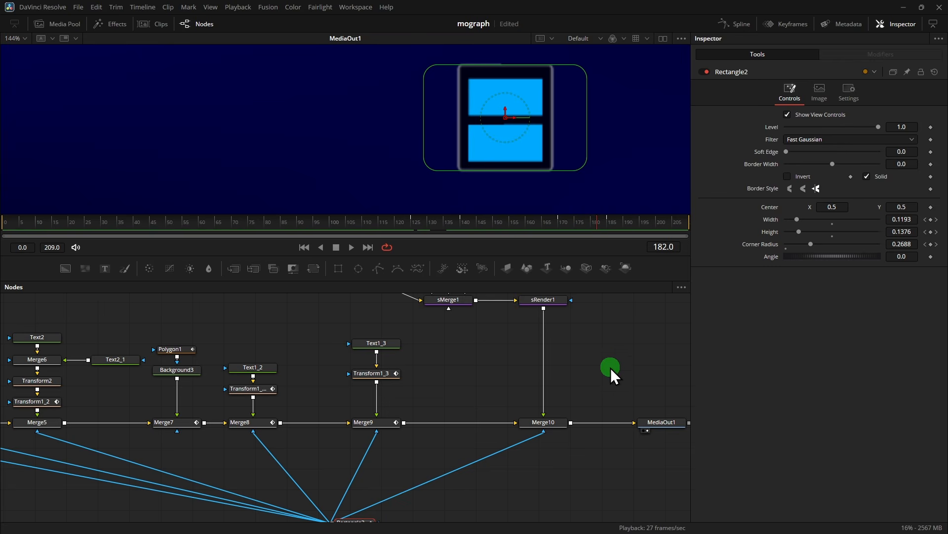
scroll(610, 367, up, 2)
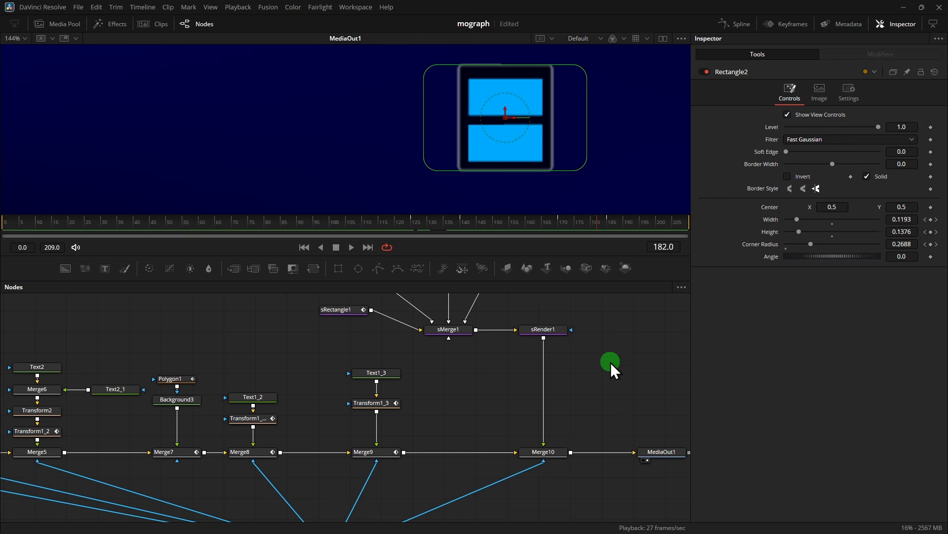
Keyframe Merge10's Blend at frames 175 and 176, with 1.0 at frame 176, so the squares cut in, and preview the transition
click(561, 451)
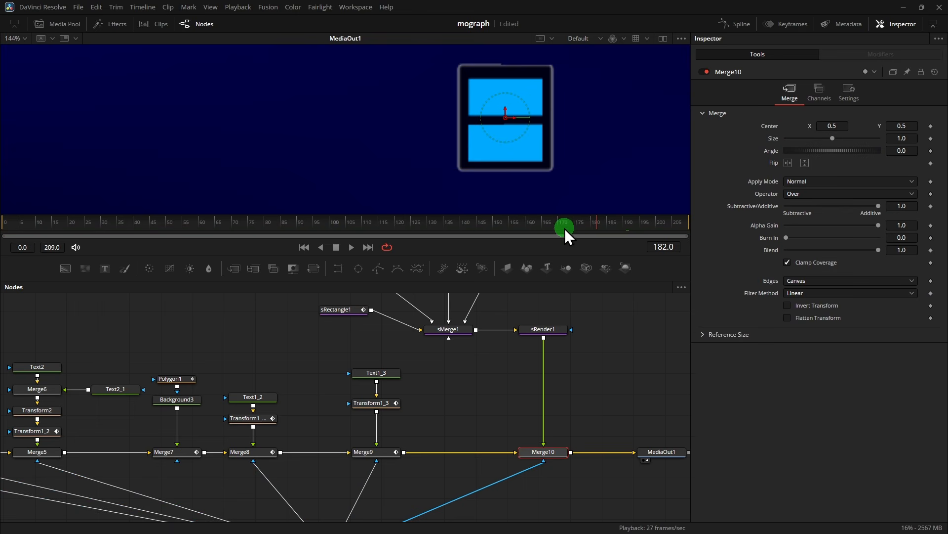
drag(565, 228, 578, 224)
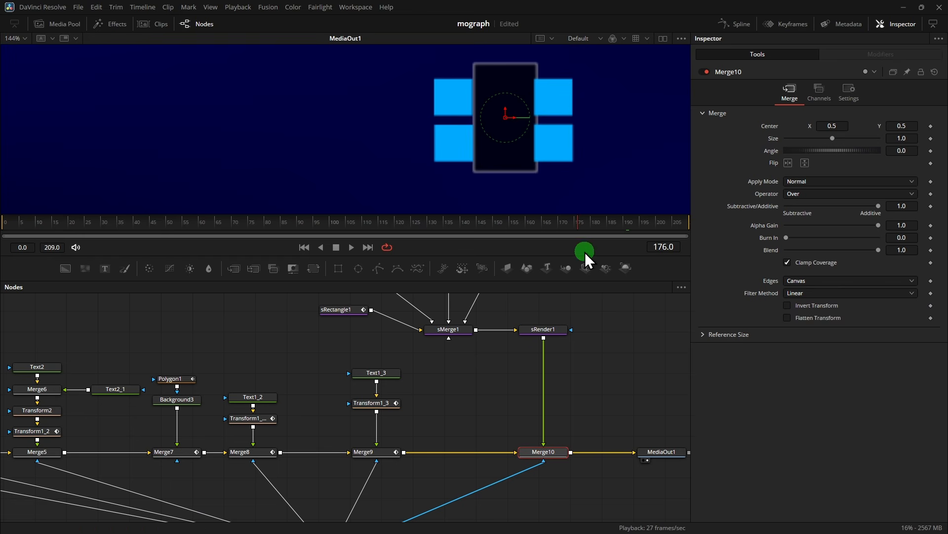
drag(580, 229, 577, 226)
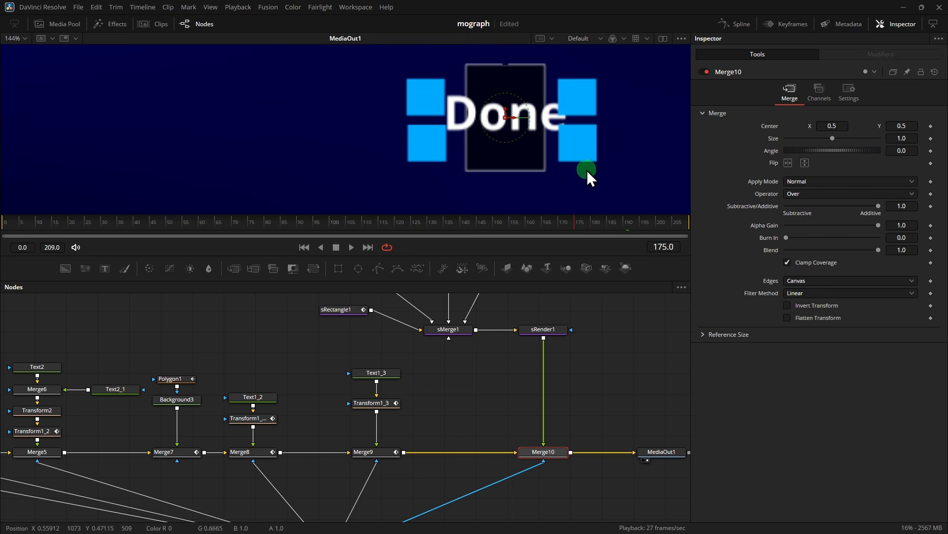
click(930, 251)
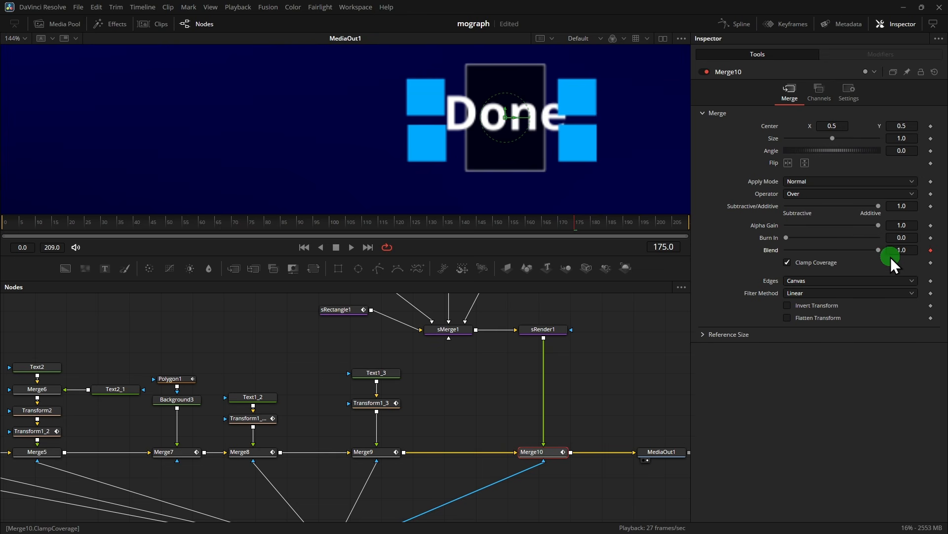
key(Right)
drag(878, 250, 944, 254)
key(Left)
click(657, 332)
key(space)
key(space)
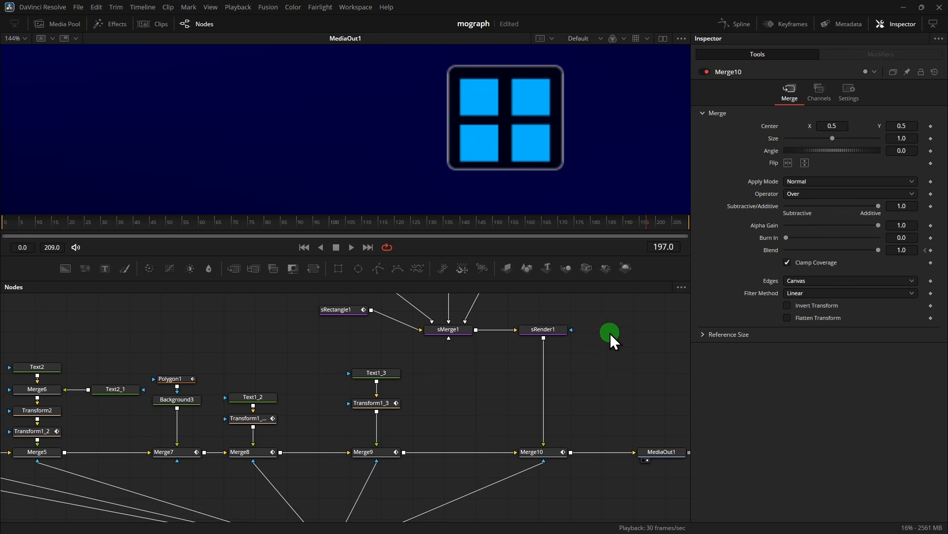
Keyframe Merge10's Angle at about frame 180 with a value of -14.3 so the blue squares start out rotated
click(577, 226)
click(554, 454)
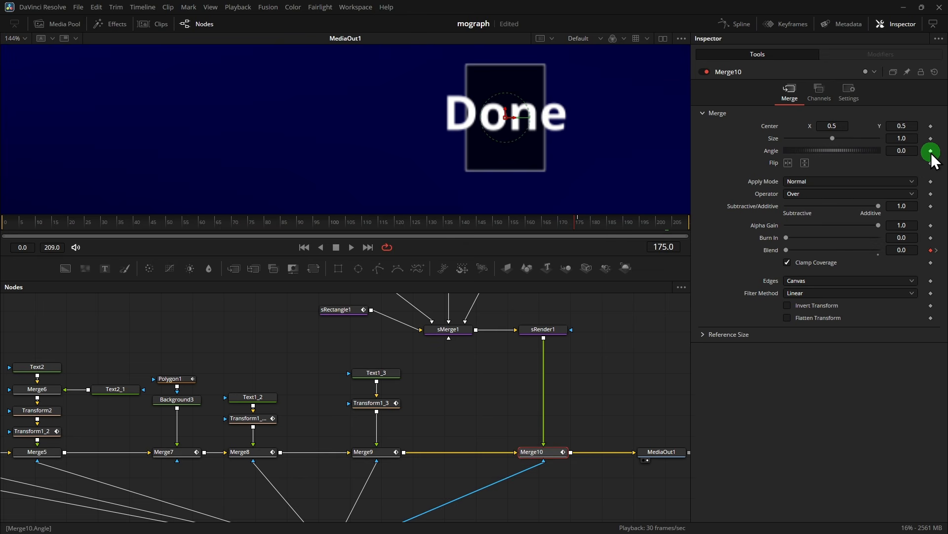
click(594, 226)
click(906, 150)
drag(905, 150, 830, 160)
Keyframe Merge10's Angle to 0 at frame 185 and play back the rotation from just before the squares appear
click(612, 229)
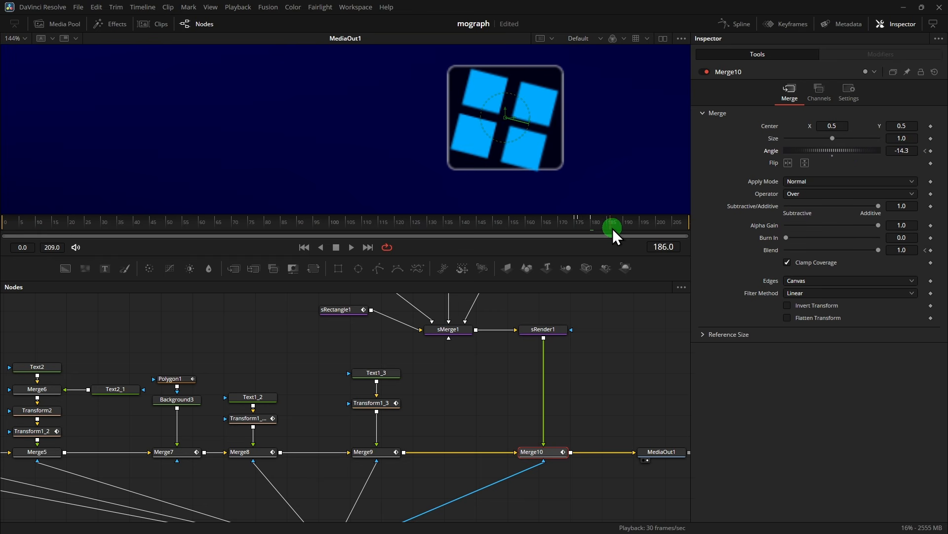
click(906, 117)
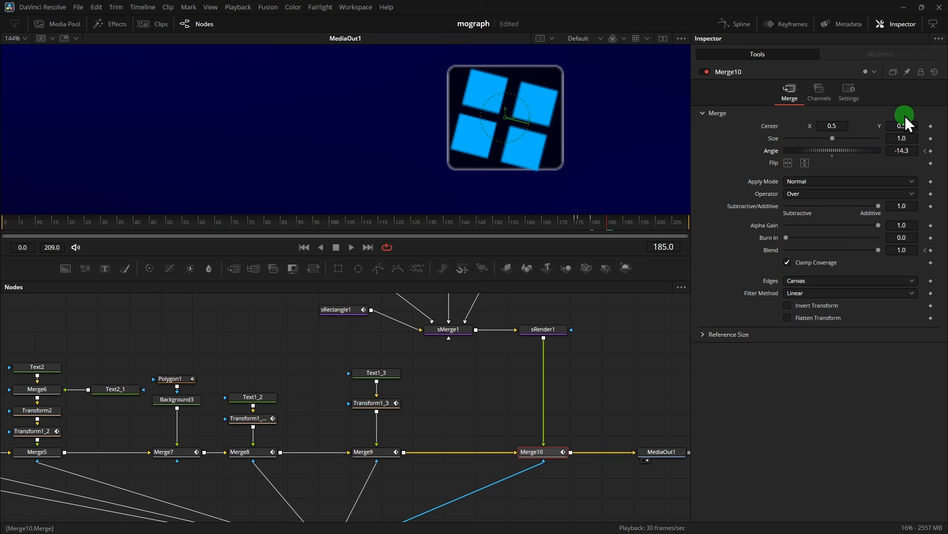
click(906, 150)
text(0)
key(Return)
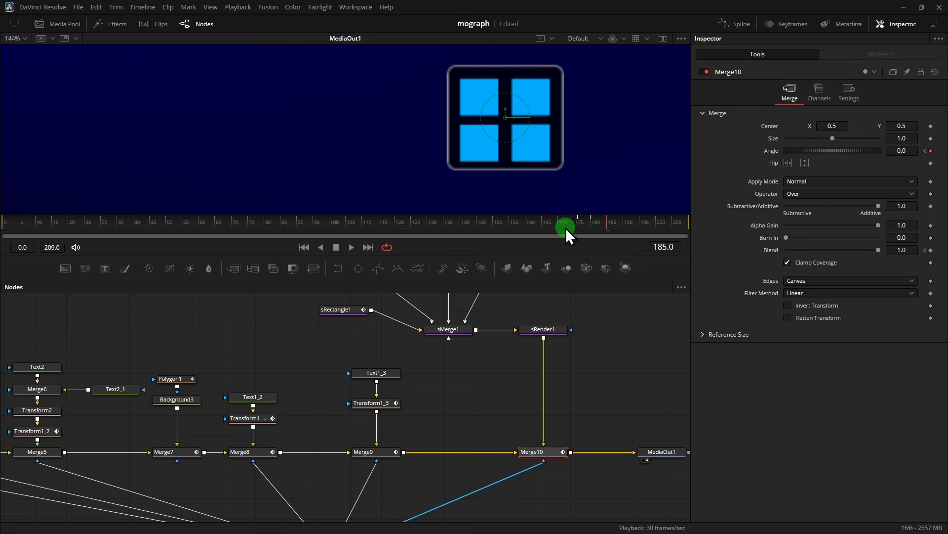
click(566, 228)
key(space)
Enable Motion Blur on the Rectangle1 mask and set its Quality to 6
drag(654, 263, 654, 200)
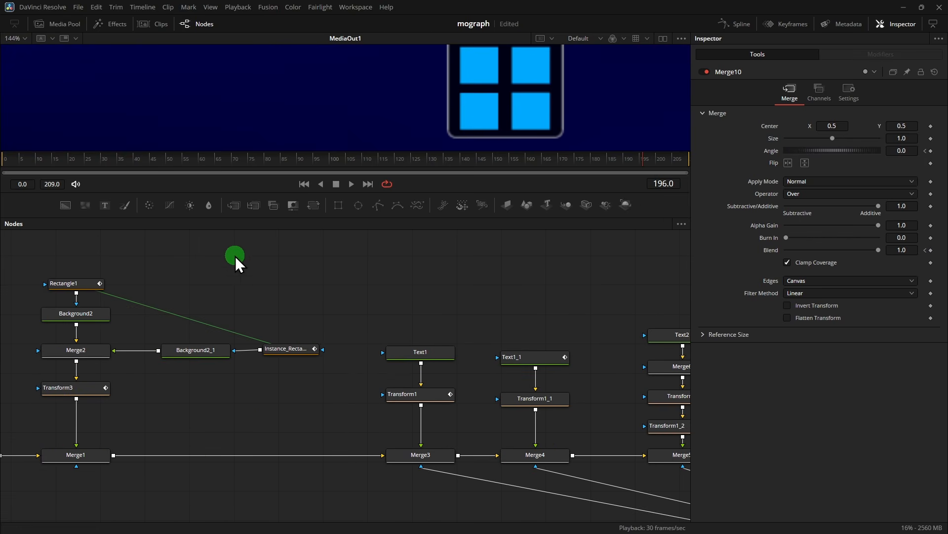
drag(236, 255, 407, 263)
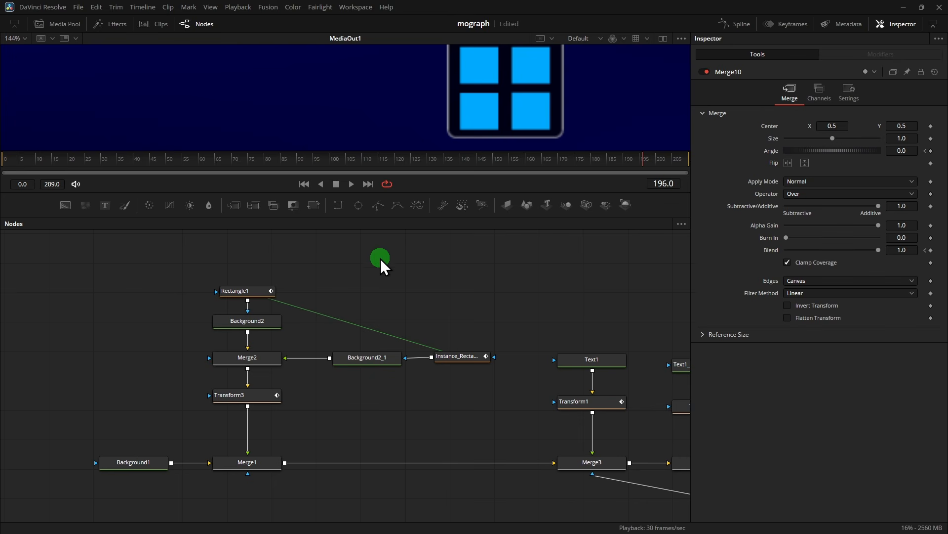
click(258, 291)
click(848, 95)
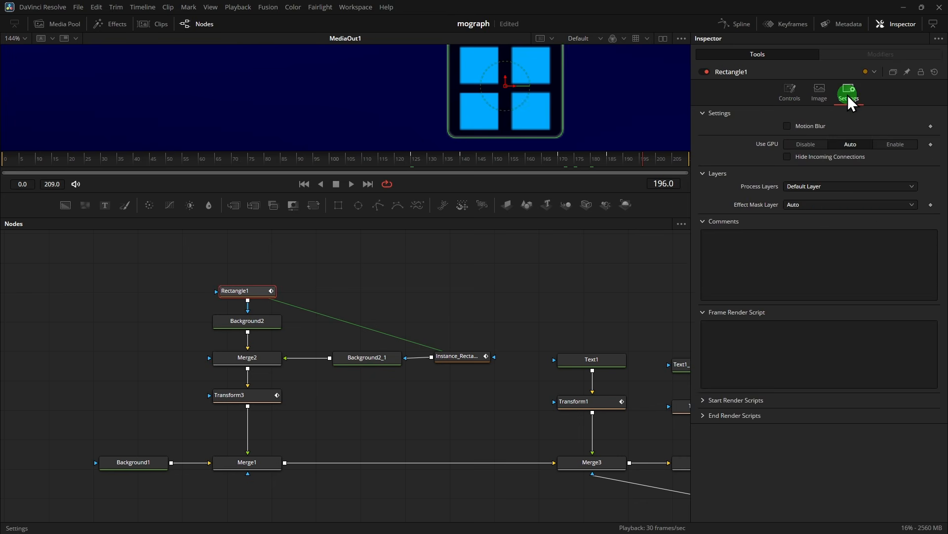
click(787, 127)
double_click(907, 139)
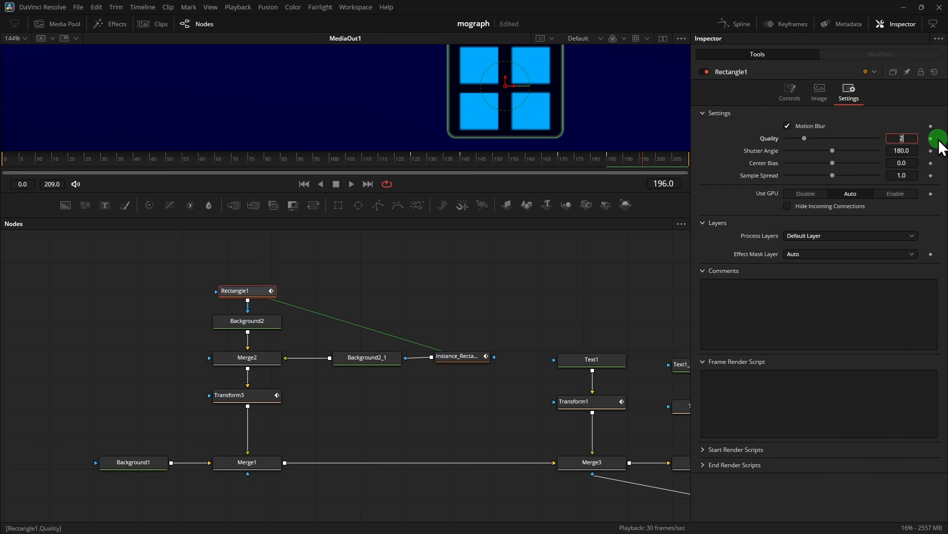
text(6)
key(Return)
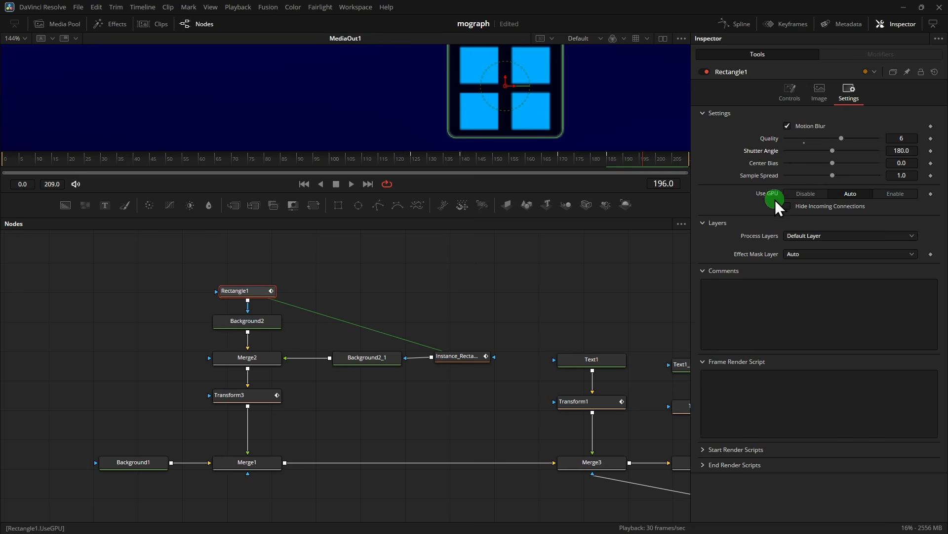
Enable Motion Blur on Transform3 and set its Quality to 6
click(264, 396)
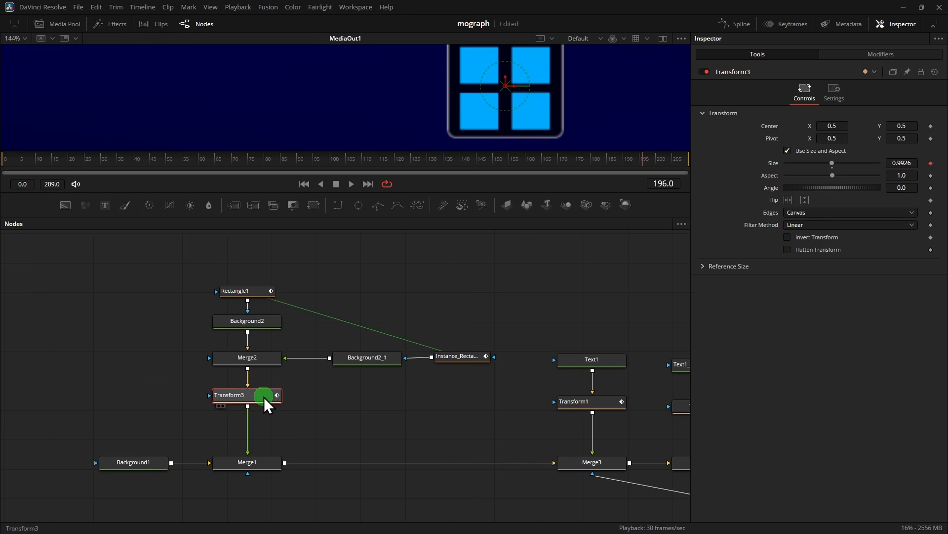
click(834, 90)
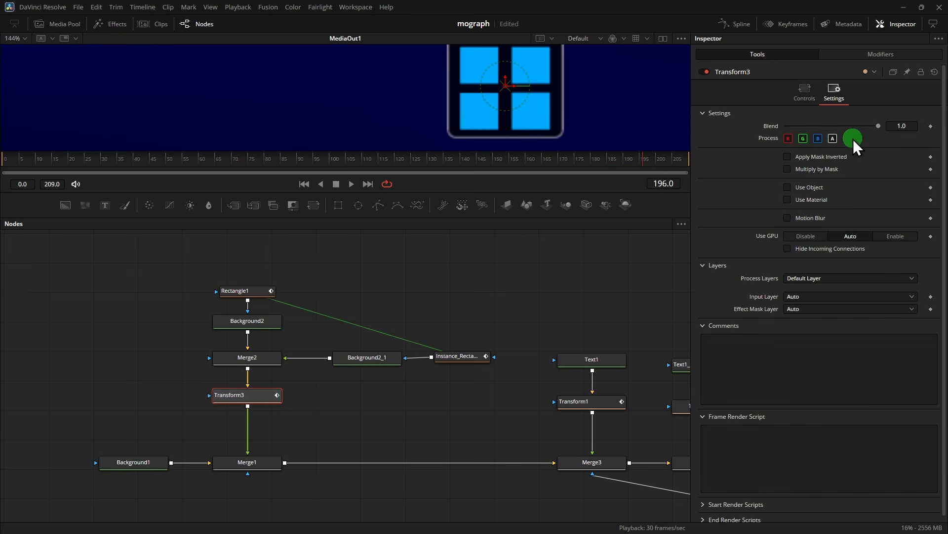
click(812, 218)
click(903, 230)
text(6)
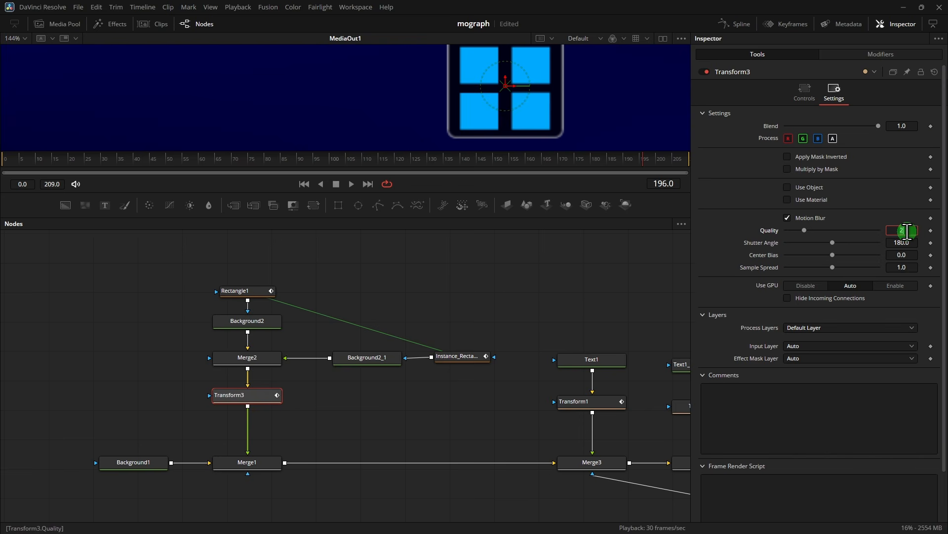
key(Return)
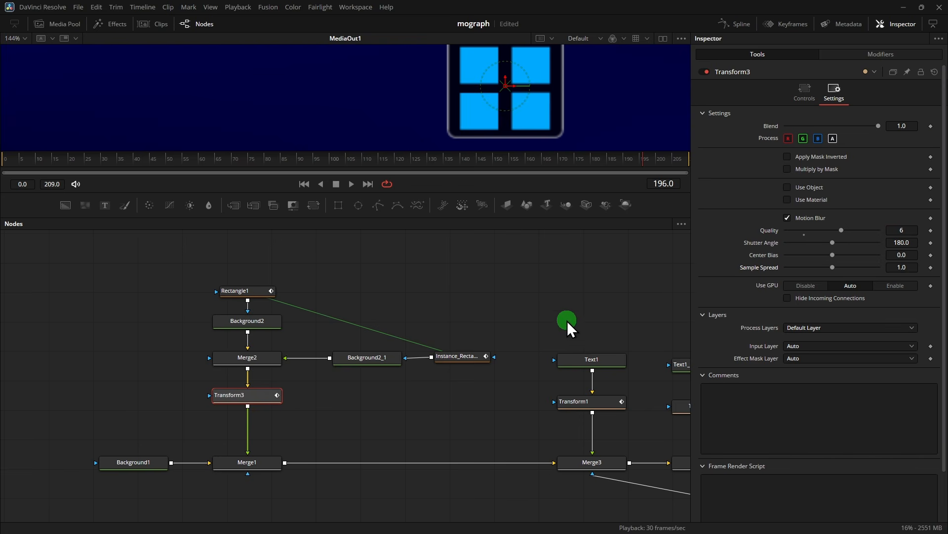
Scrub the edit timeline to review the start of the mg2 clip's card animation, and return to its Fusion composition
drag(567, 321, 391, 297)
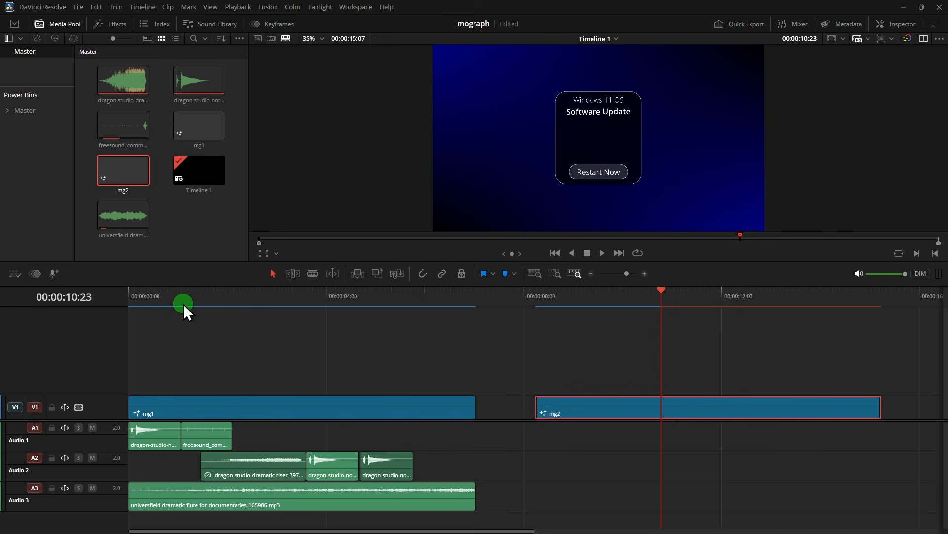
drag(182, 304, 571, 295)
click(156, 292)
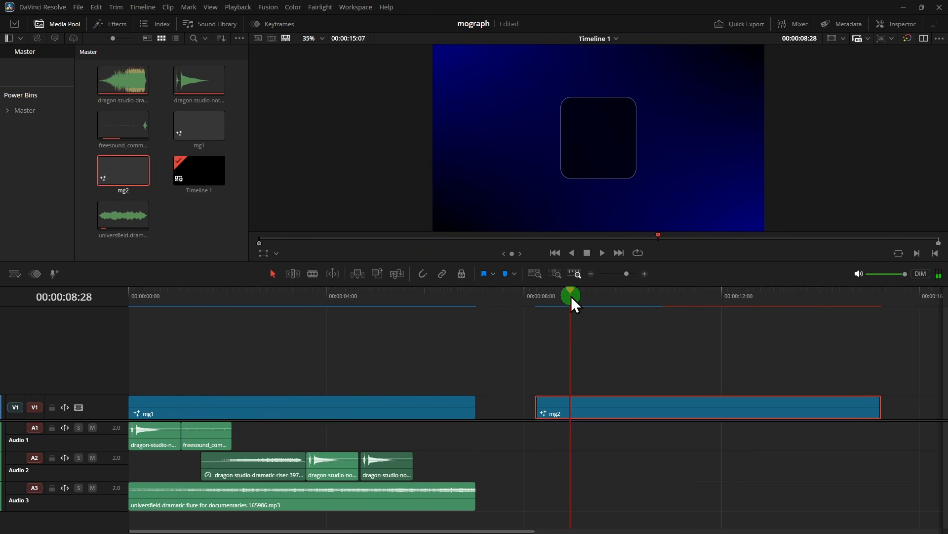
key(shift+5)
Add a Lens Distort node after Transform3, ahead of Merge1
click(296, 434)
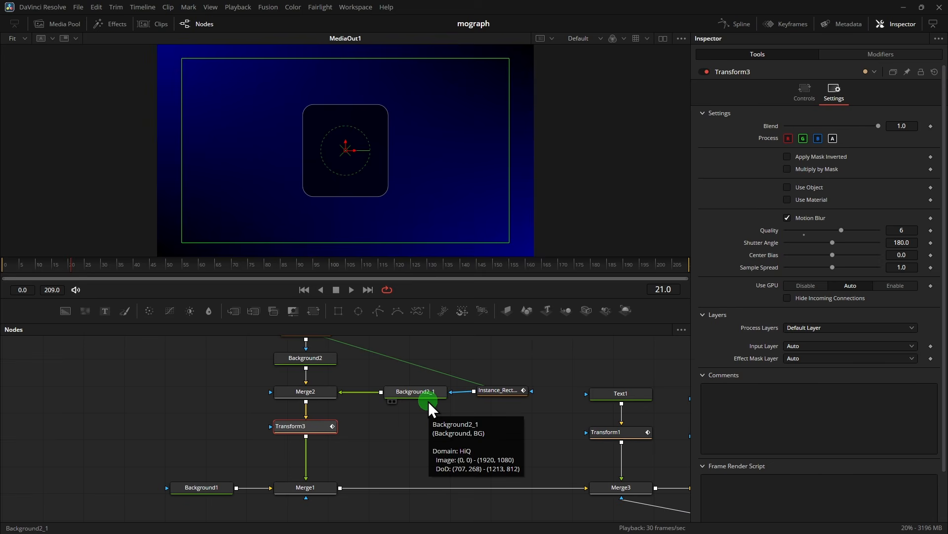
key(shift+space)
text(sRender)
key(BackSpace)
key(BackSpace)
key(BackSpace)
key(BackSpace)
key(BackSpace)
key(BackSpace)
key(BackSpace)
text(lens)
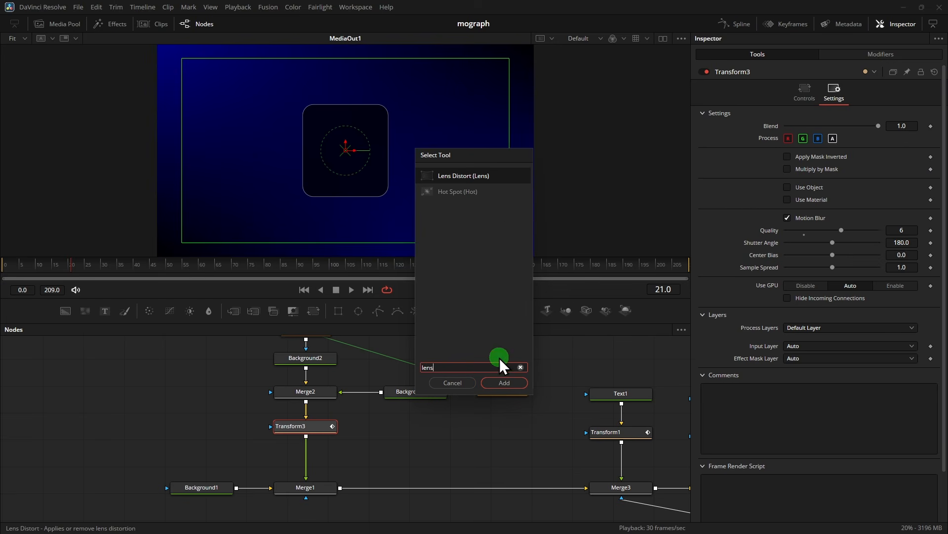
click(501, 385)
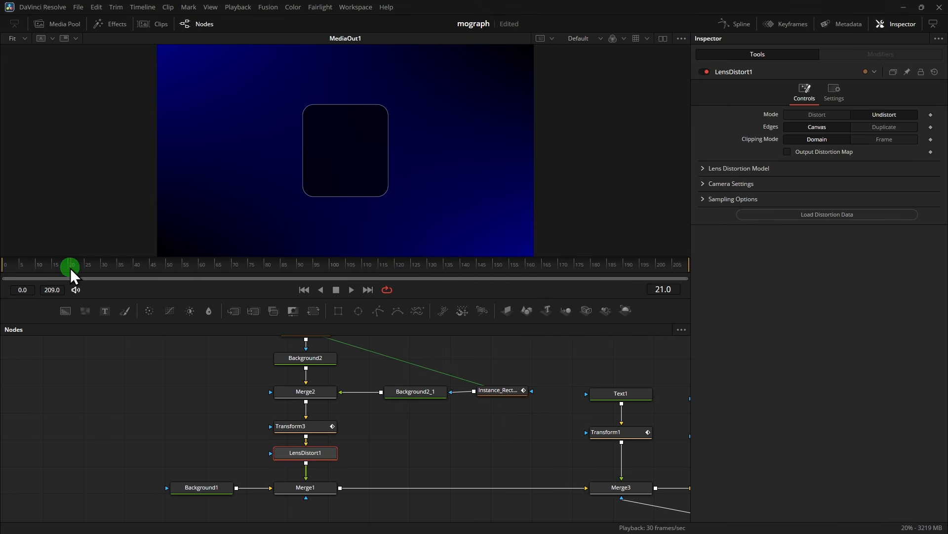
Expand LensDistort1's Lens Distortion Model settings and move to frame 32, where the card is visible
mouse_move(66, 270)
mouse_down()
mouse_move(6, 268)
mouse_move(114, 279)
mouse_move(6, 277)
mouse_move(71, 277)
mouse_up()
click(307, 454)
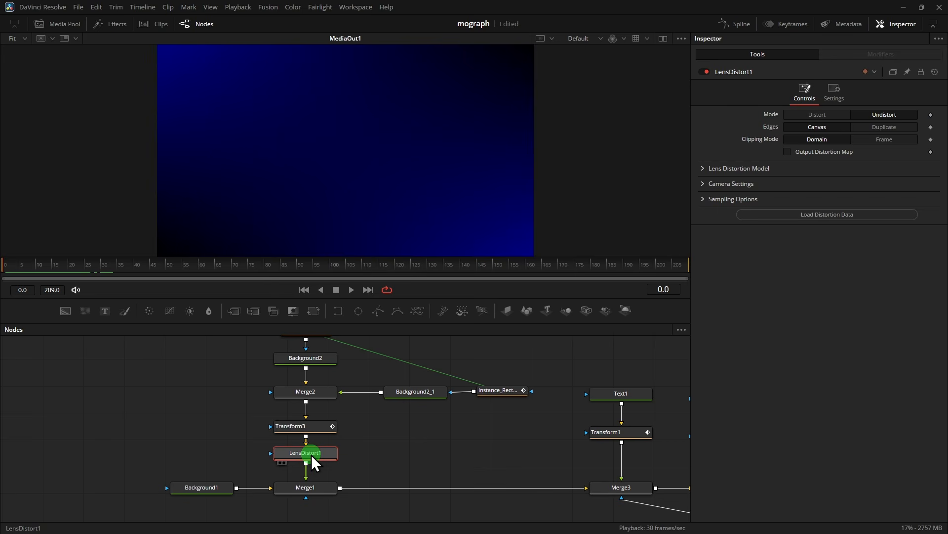
click(704, 170)
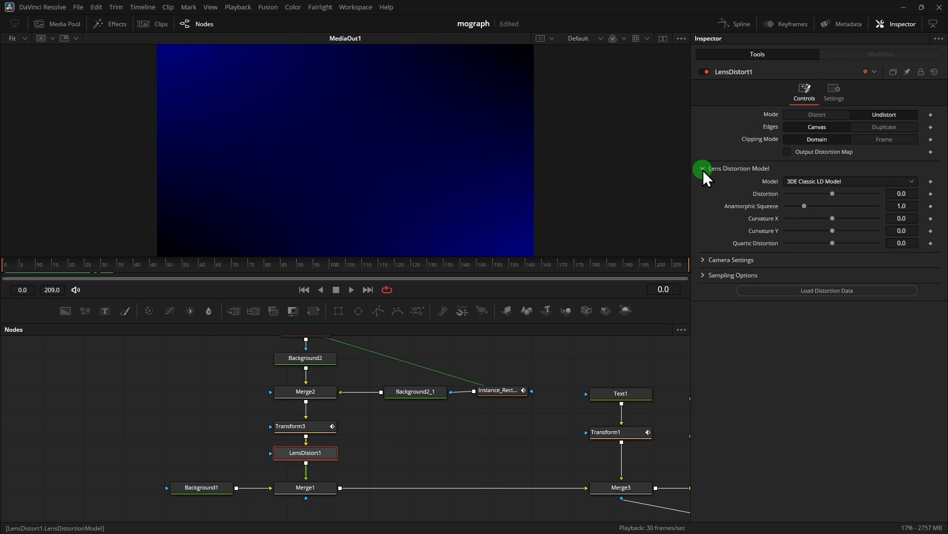
drag(88, 267, 110, 269)
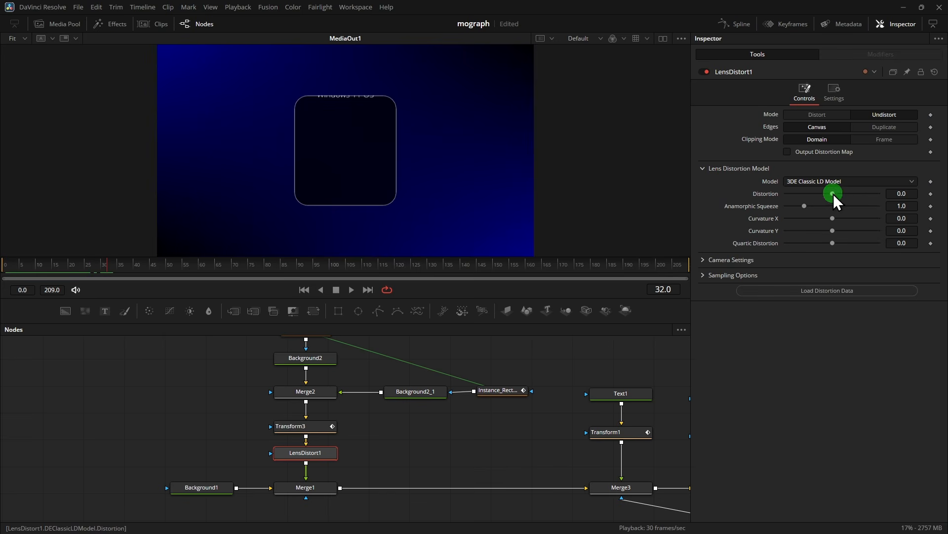
Try LensDistort1's Distortion at -0.5, -5 and -2.602 on the card at frame 32
drag(832, 195, 669, 220)
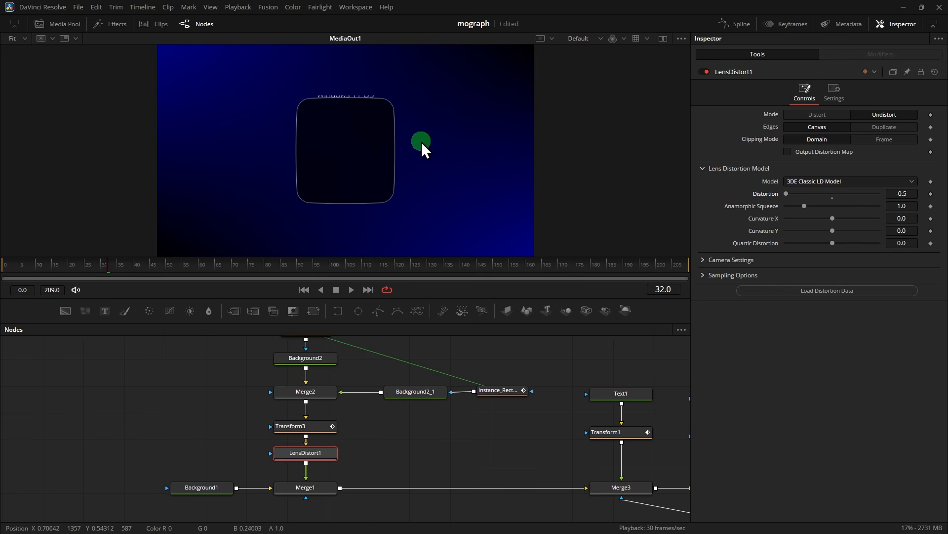
drag(908, 193, 946, 197)
text(-5)
key(Return)
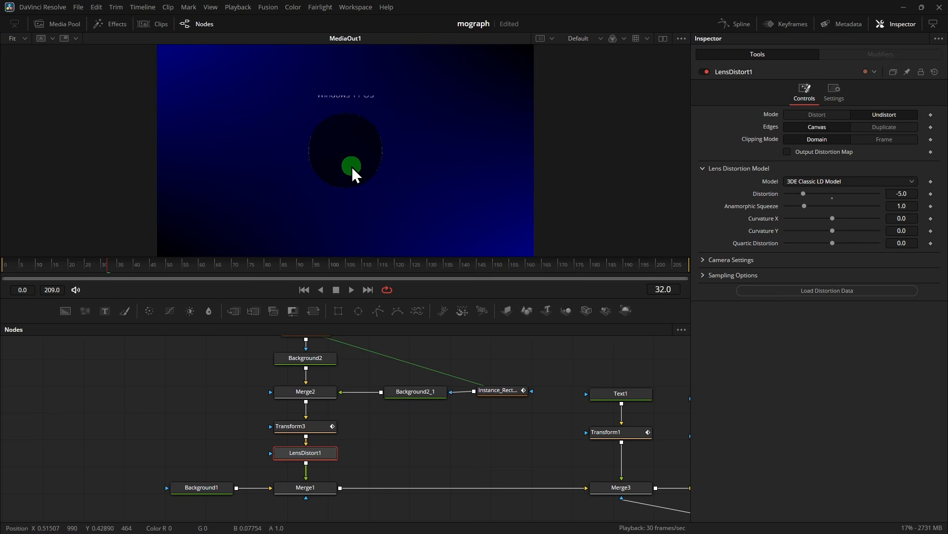
scroll(360, 167, up, 1)
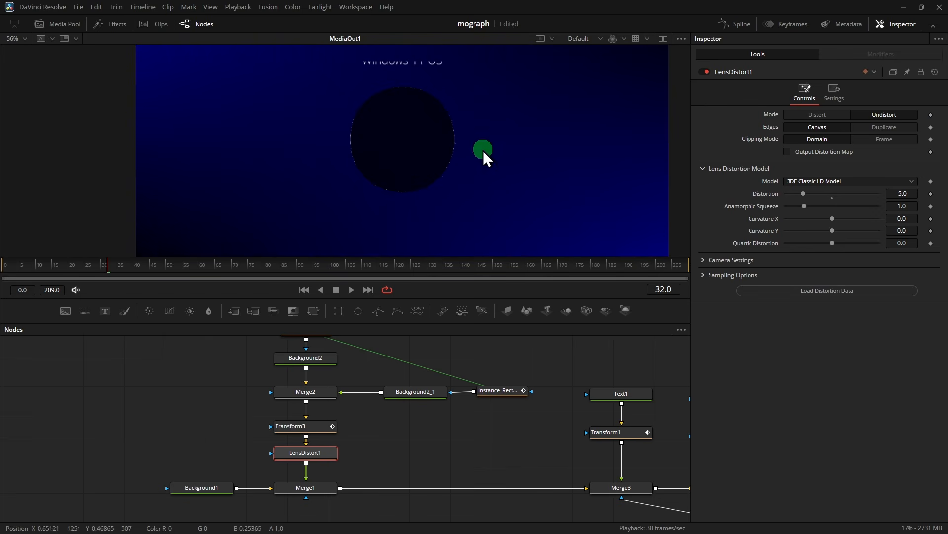
drag(902, 196, 946, 232)
Keyframe LensDistort1's Distortion at -3.449 on frame 0, and open the Distortion value for editing at frame 20
drag(83, 269, 2, 272)
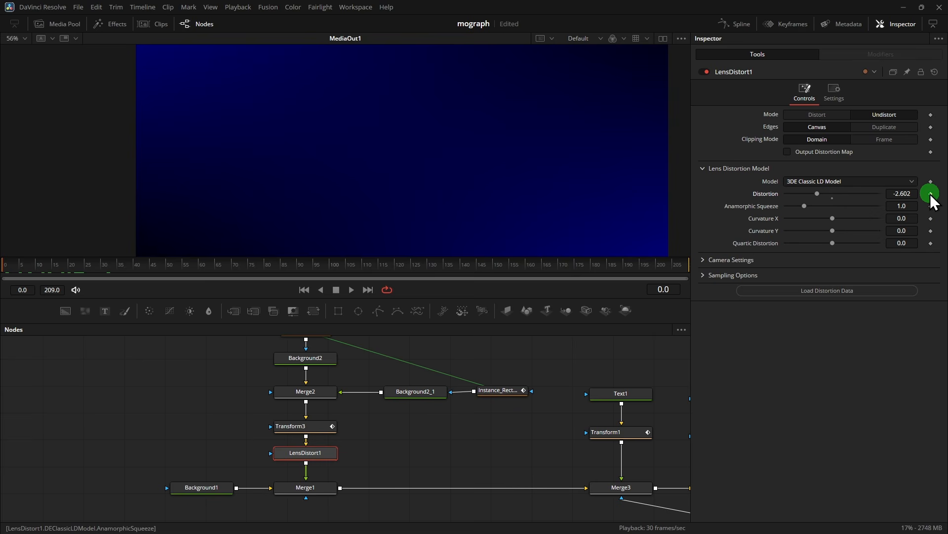
drag(909, 194, 491, 239)
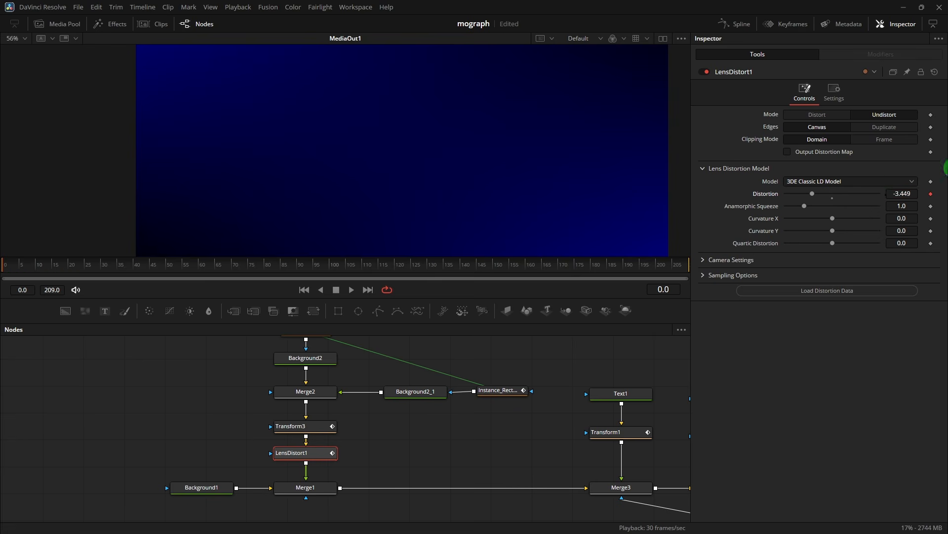
click(69, 264)
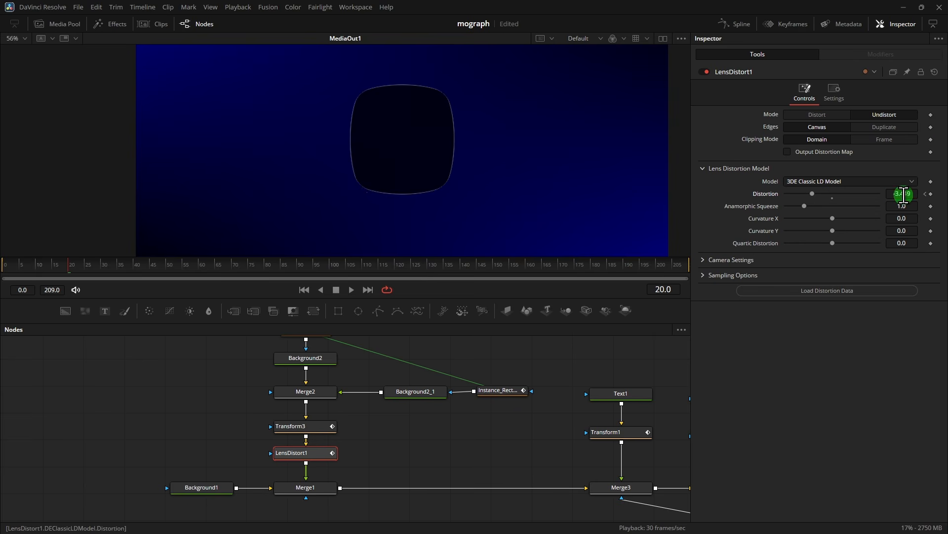
click(903, 194)
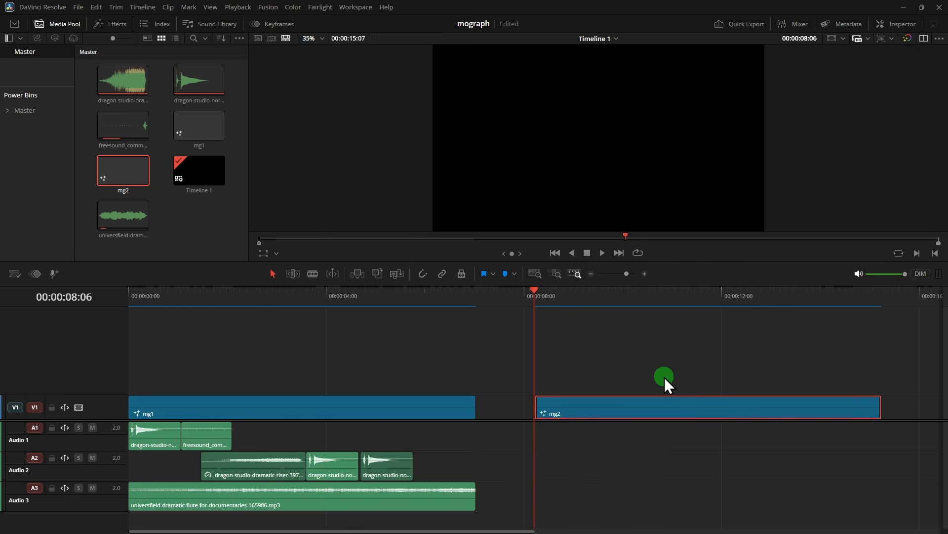
Play the mg2 clip full screen from its start on the edit timeline, and leave full screen at the end
key(ctrl+f)
key(space)
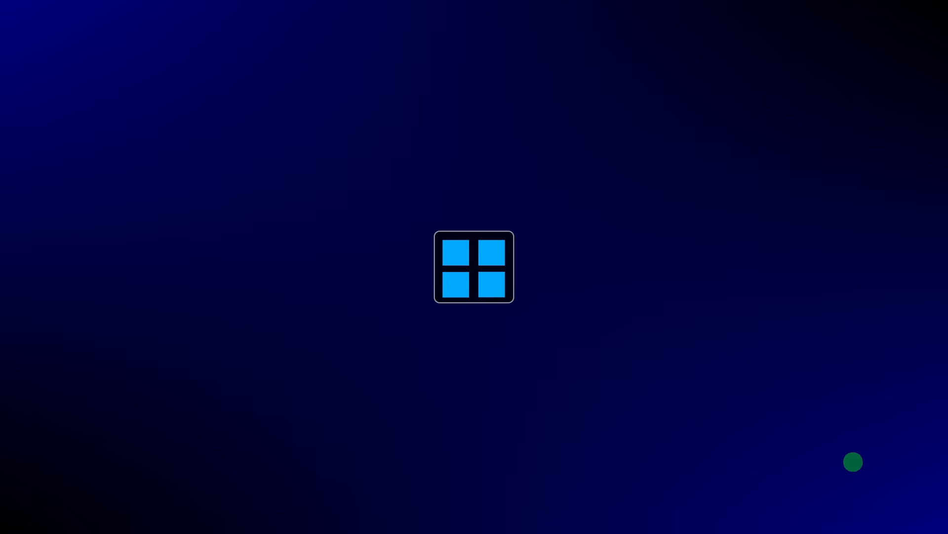
key(Escape)
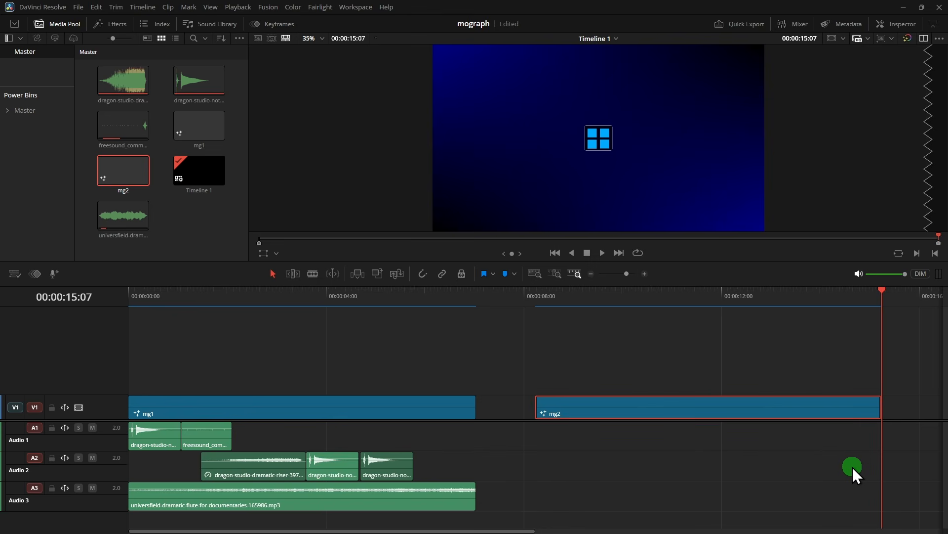